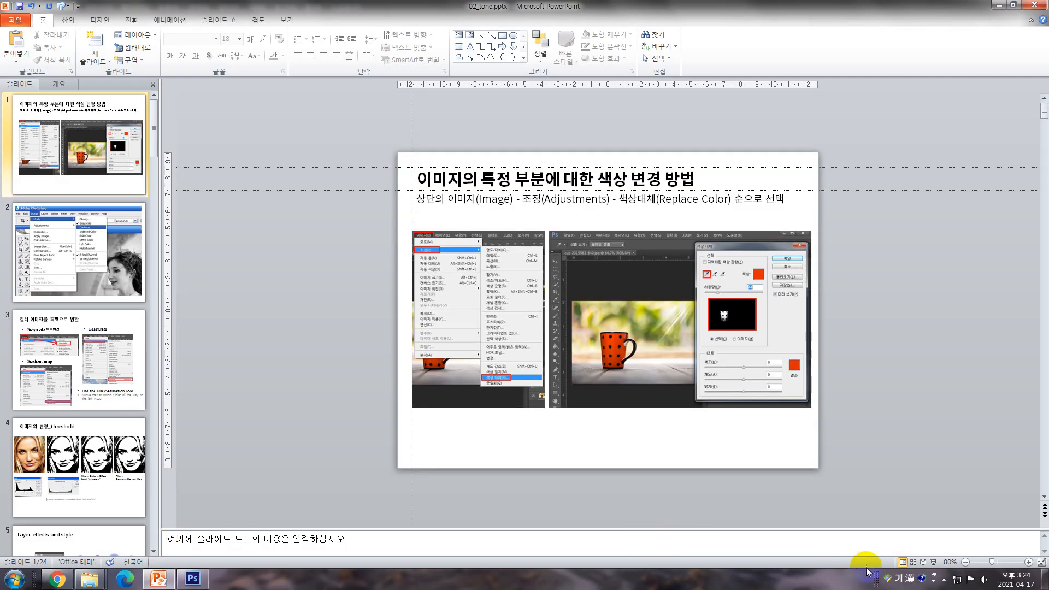
# Switch to Photoshop and open sitting_mickey_newsletter.jpg from the 인물 folder
pyautogui.moveTo(993, 564); pyautogui.dragTo(997, 563)
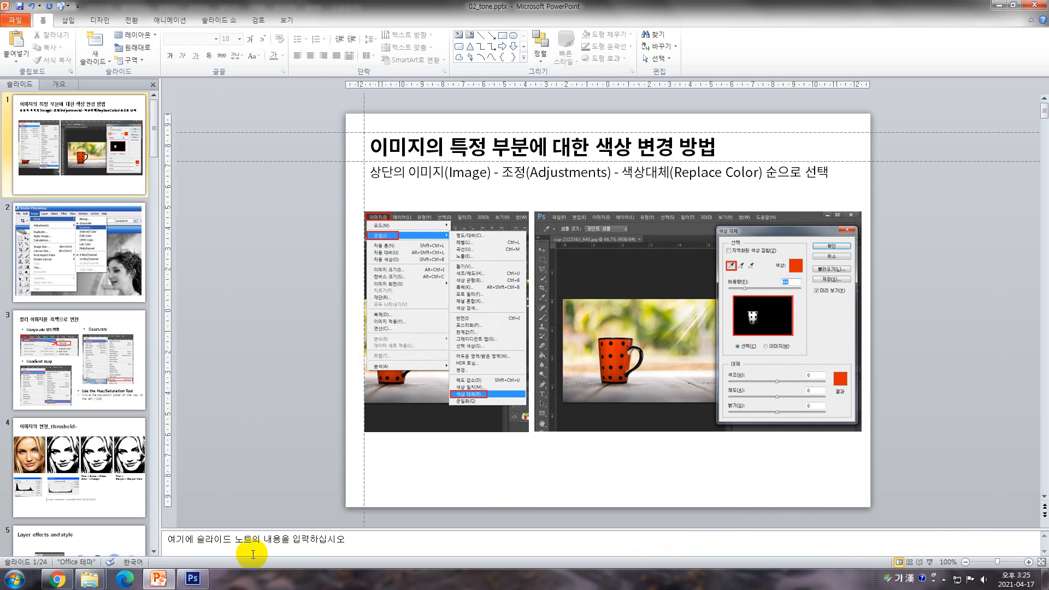
pyautogui.click(200, 577)
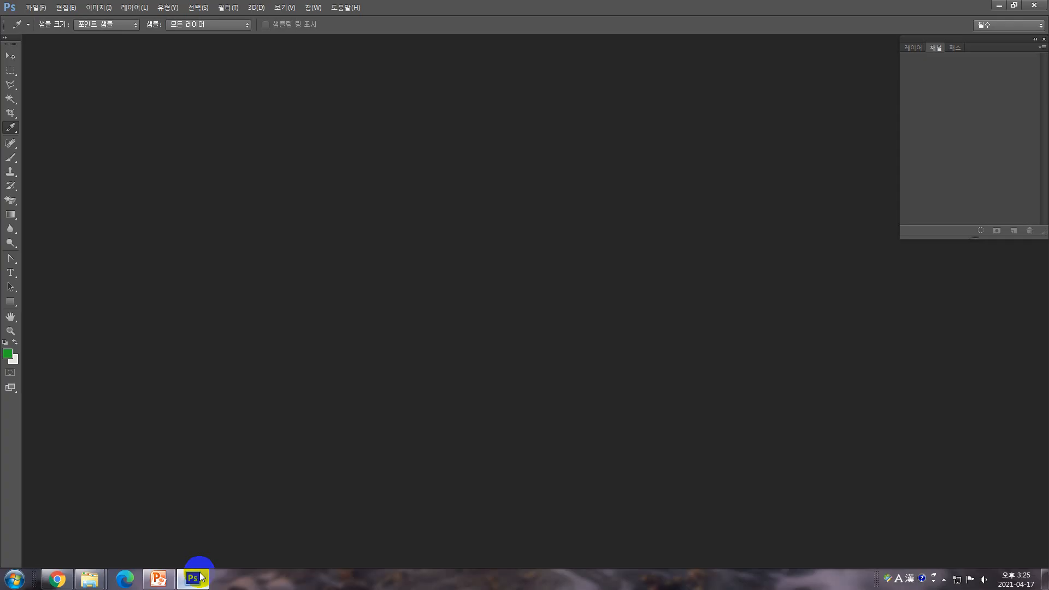
pyautogui.moveTo(90, 578)
pyautogui.click(78, 544)
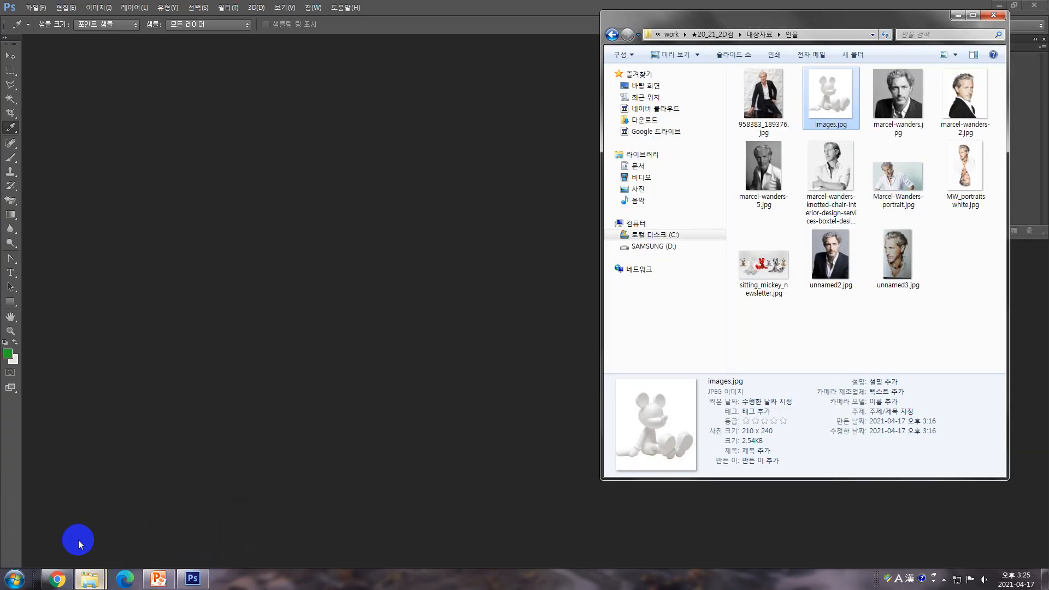
pyautogui.click(751, 273)
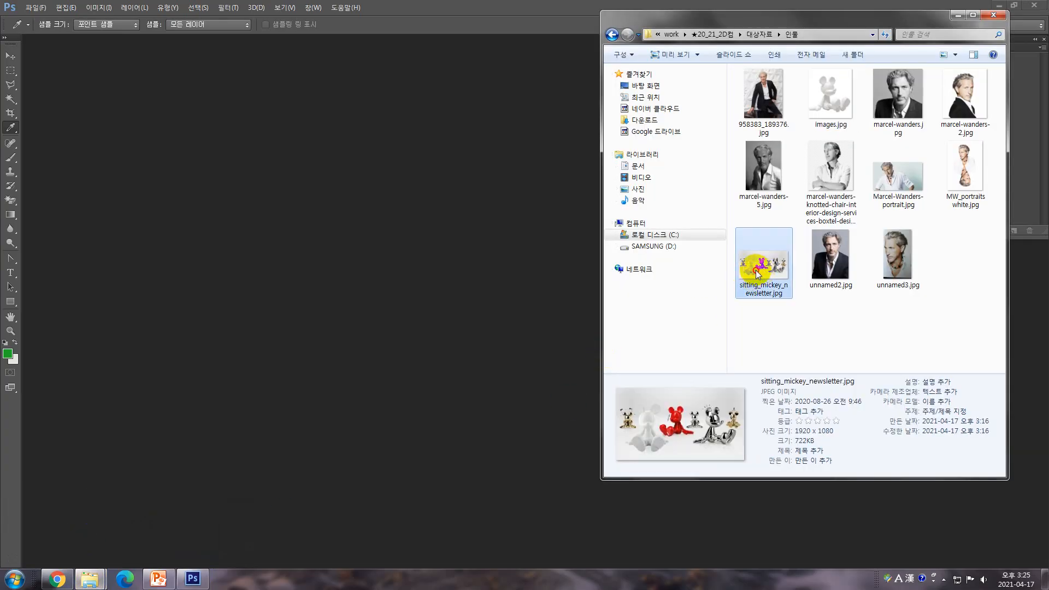
pyautogui.moveTo(756, 270); pyautogui.dragTo(473, 248)
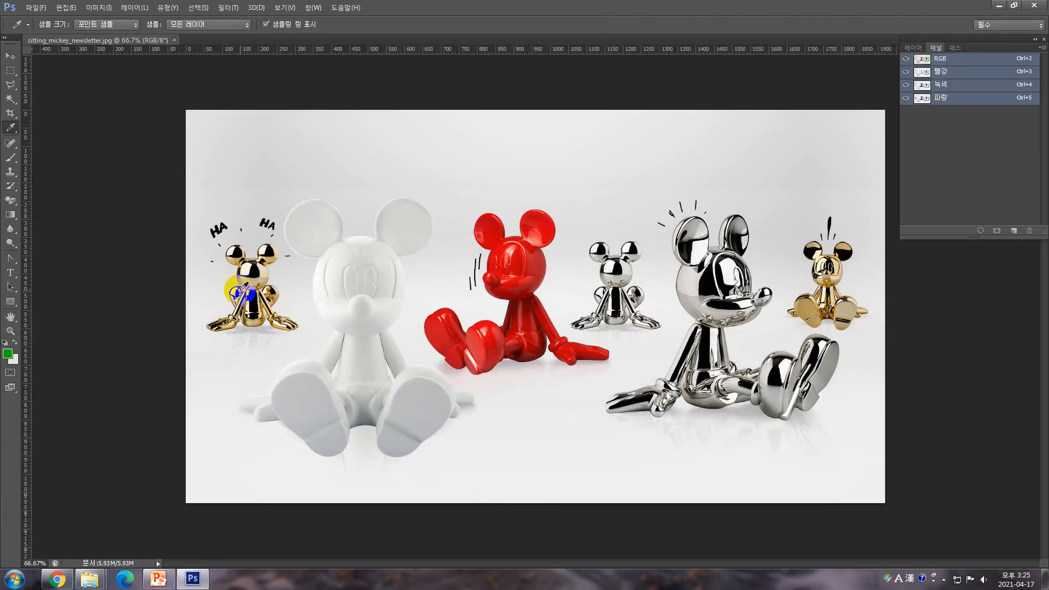
# Open marcel-wanders-2.jpg from the 인물 folder as a second document
pyautogui.click(11, 56)
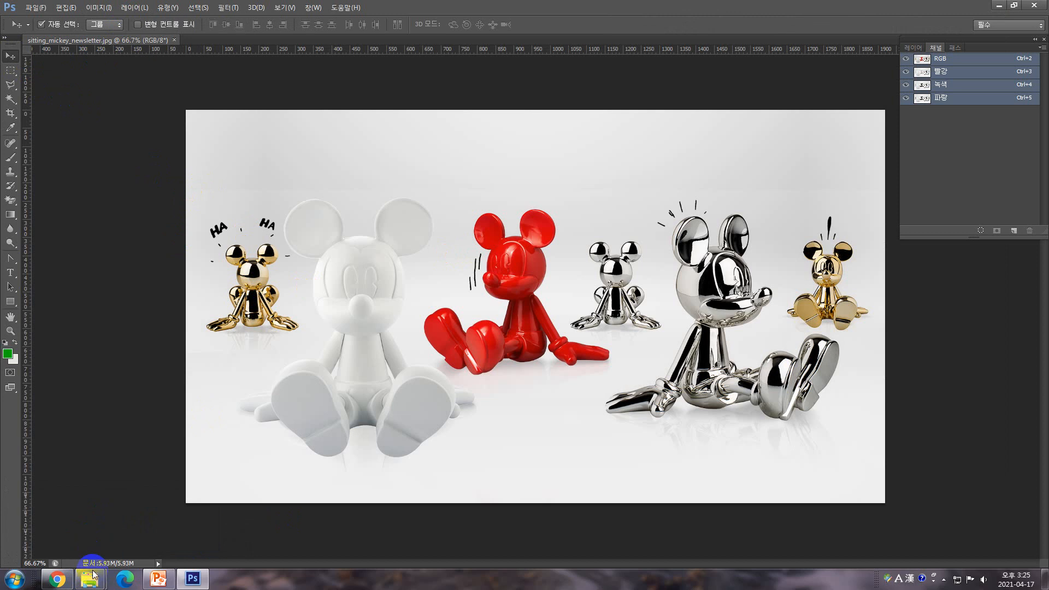
pyautogui.moveTo(90, 577)
pyautogui.click(82, 533)
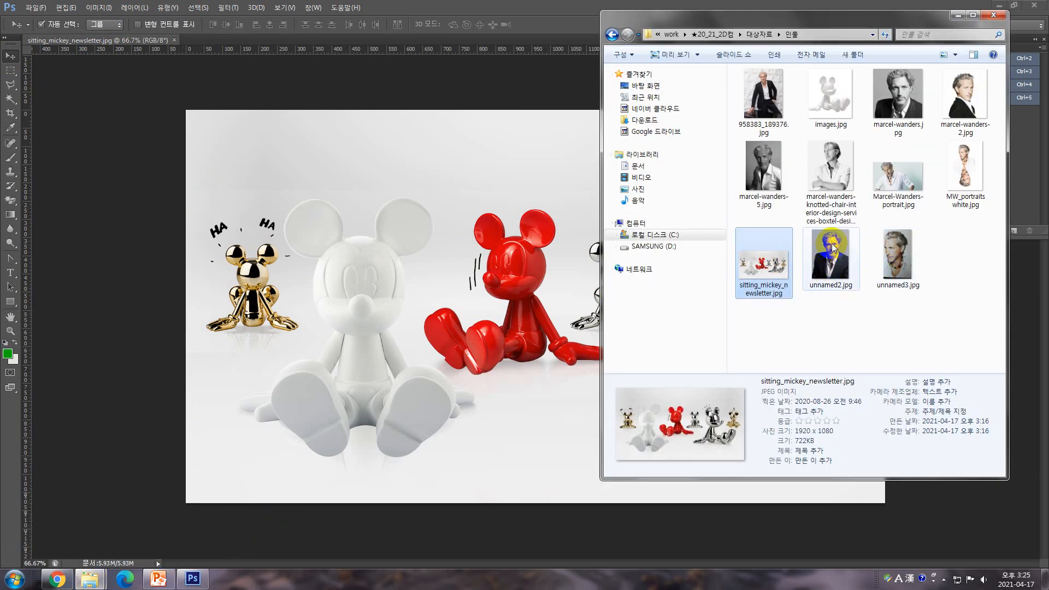
pyautogui.click(825, 257)
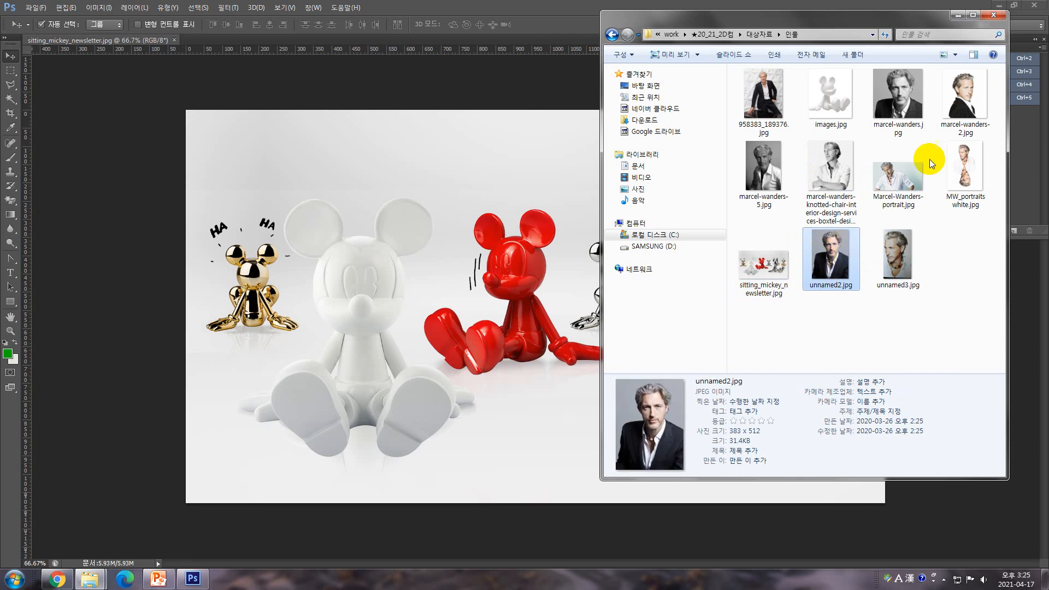
pyautogui.moveTo(963, 96); pyautogui.dragTo(359, 38)
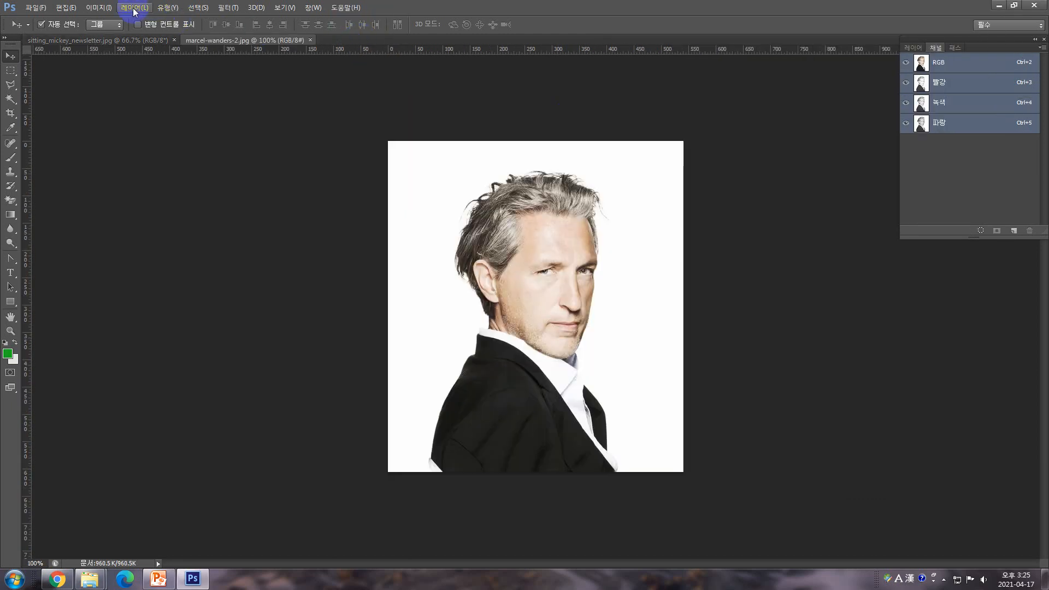
# Try a Color Balance adjustment on the portrait's midtones with the cyan-red level at +60, and discard it
pyautogui.click(99, 8)
pyautogui.moveTo(103, 34)
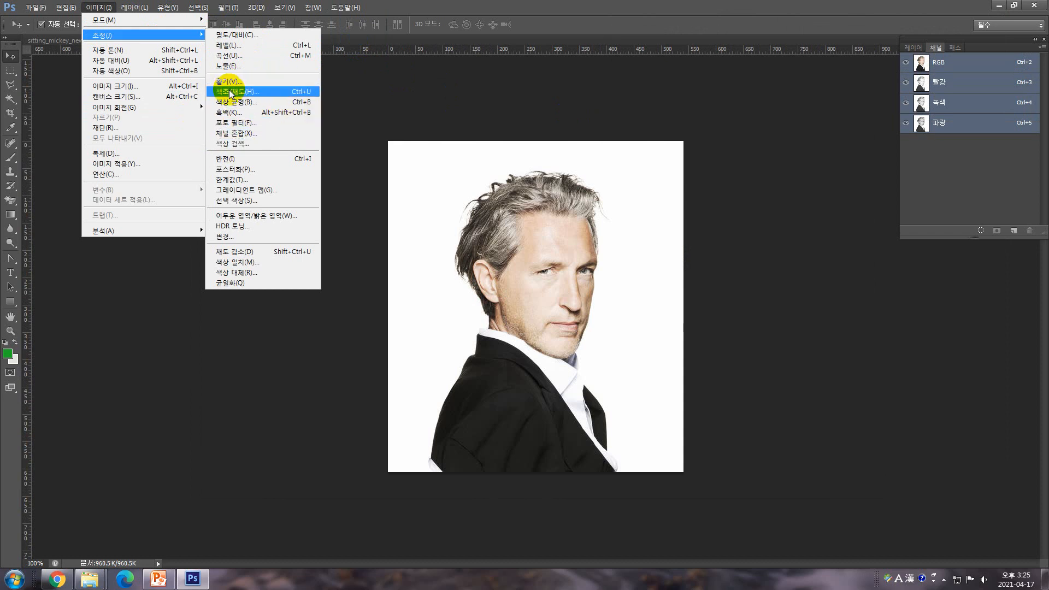
pyautogui.click(261, 102)
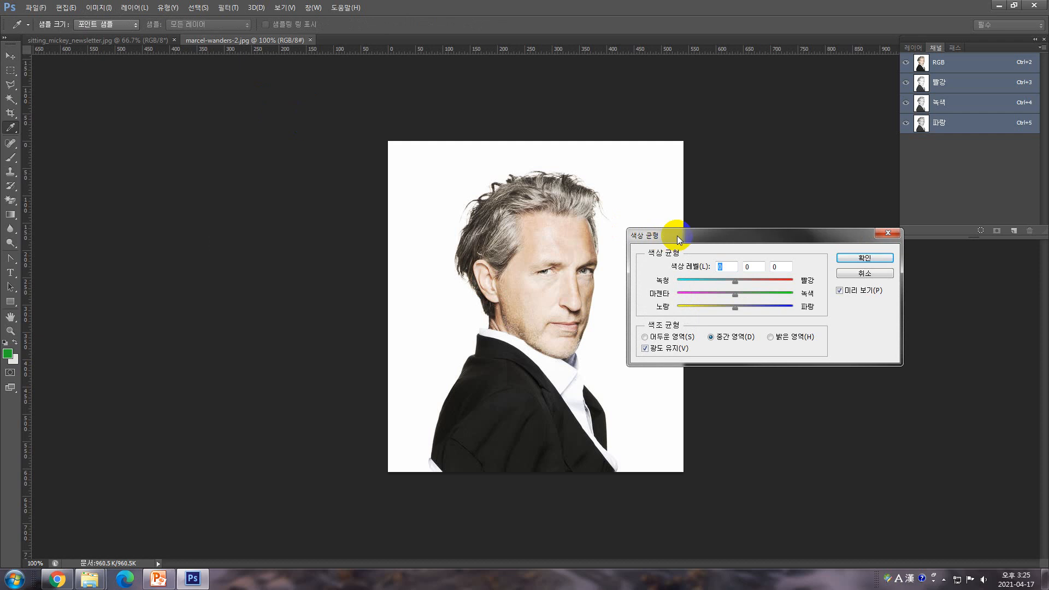
pyautogui.moveTo(677, 235); pyautogui.dragTo(706, 169)
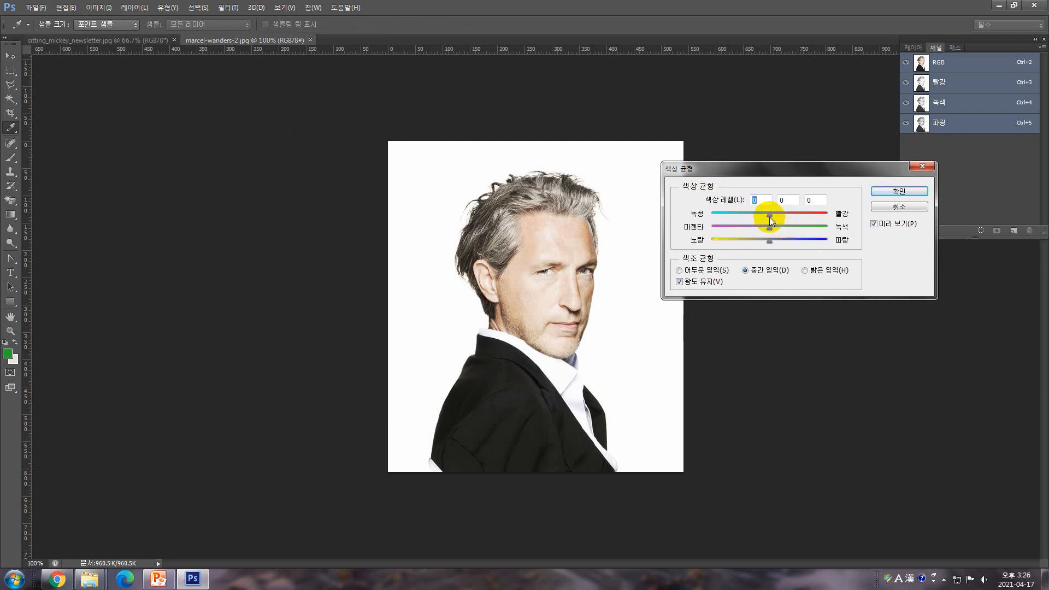
pyautogui.moveTo(769, 217); pyautogui.dragTo(806, 221)
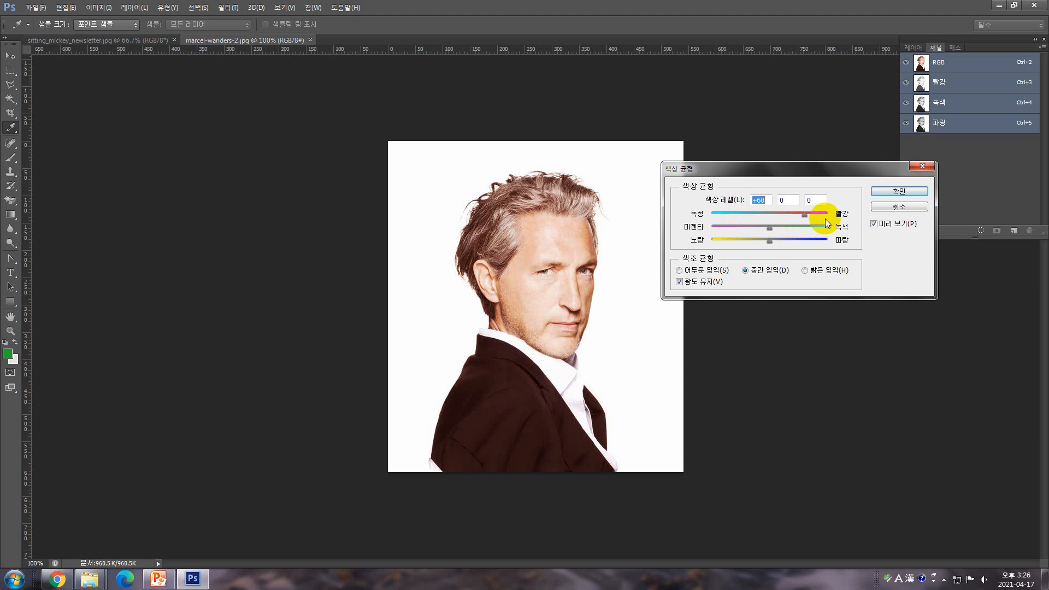
pyautogui.click(910, 210)
pyautogui.press('v')
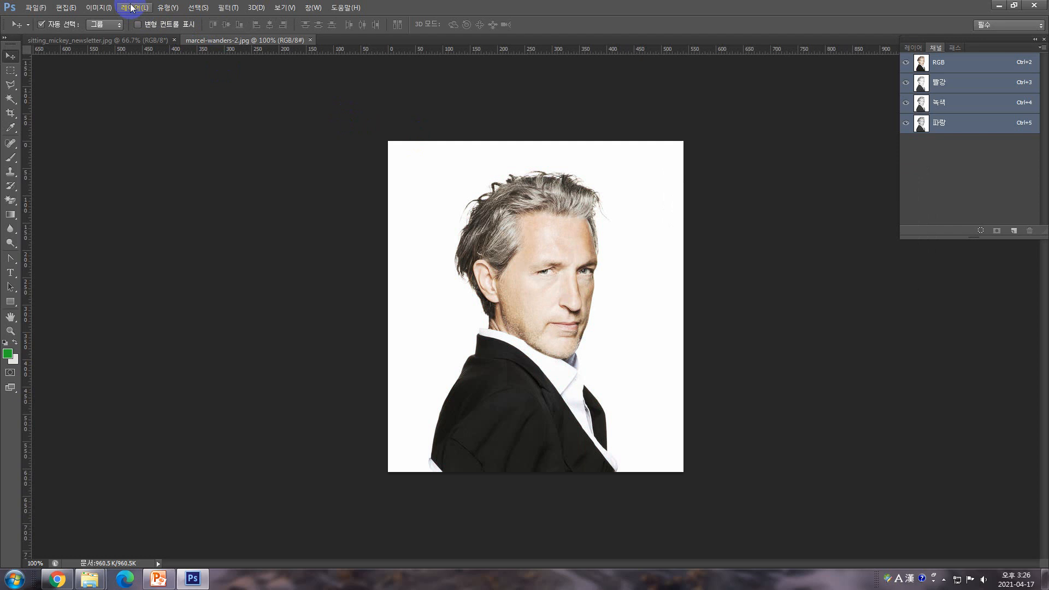
# Try Replace Color on the portrait, sampling the black jacket and setting lightness to +3 and hue to +2
pyautogui.click(132, 7)
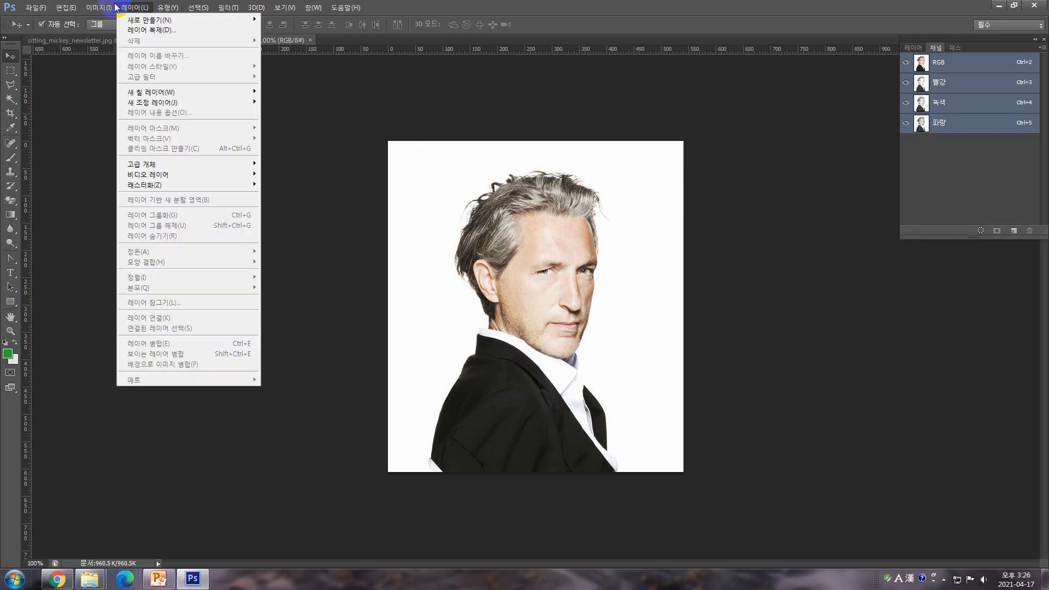
pyautogui.moveTo(99, 7)
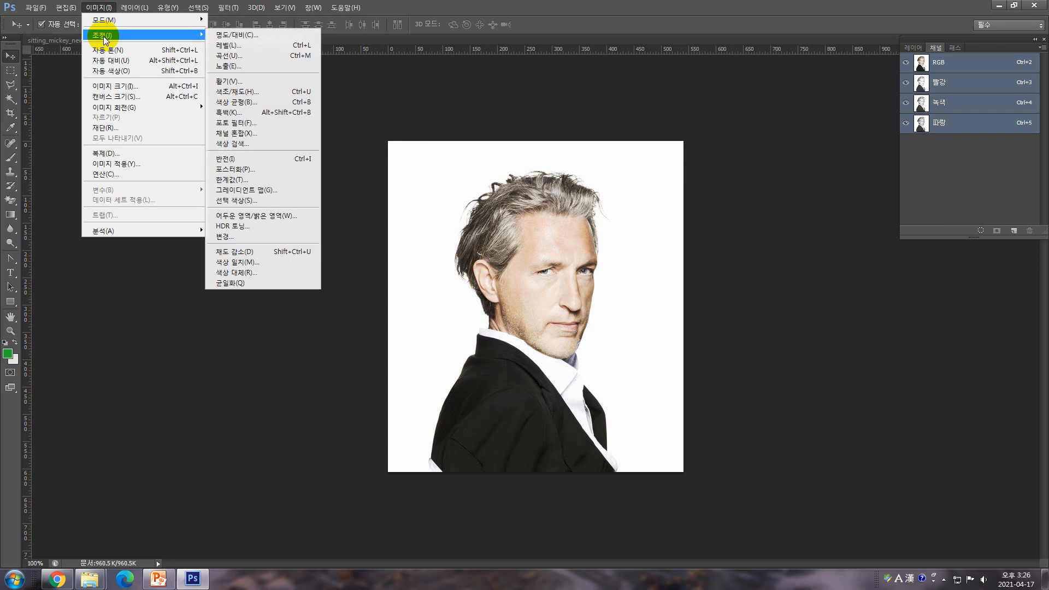
pyautogui.click(254, 271)
pyautogui.moveTo(513, 96); pyautogui.dragTo(837, 185)
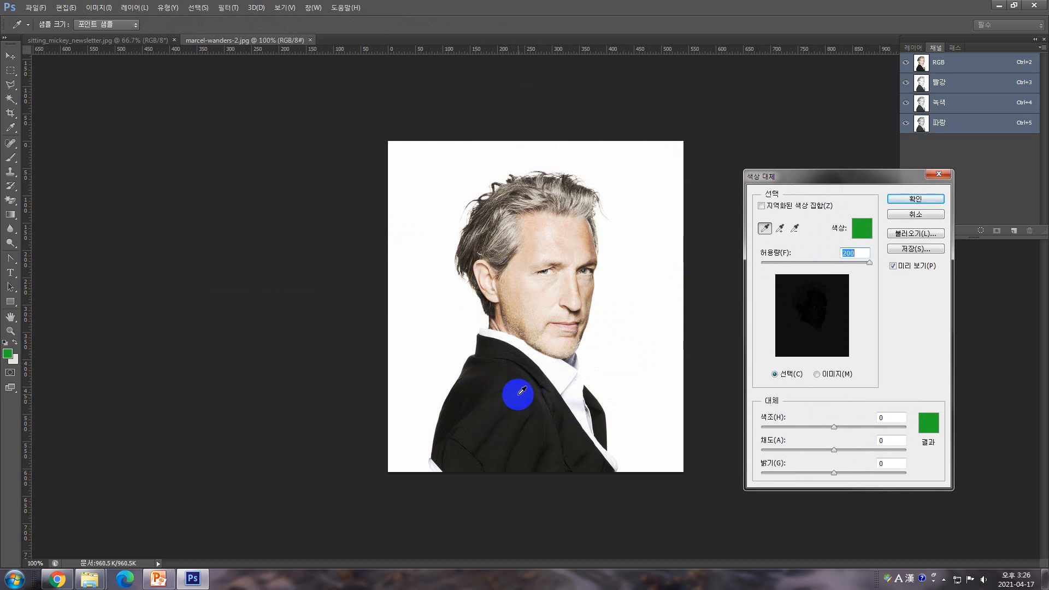
pyautogui.click(499, 405)
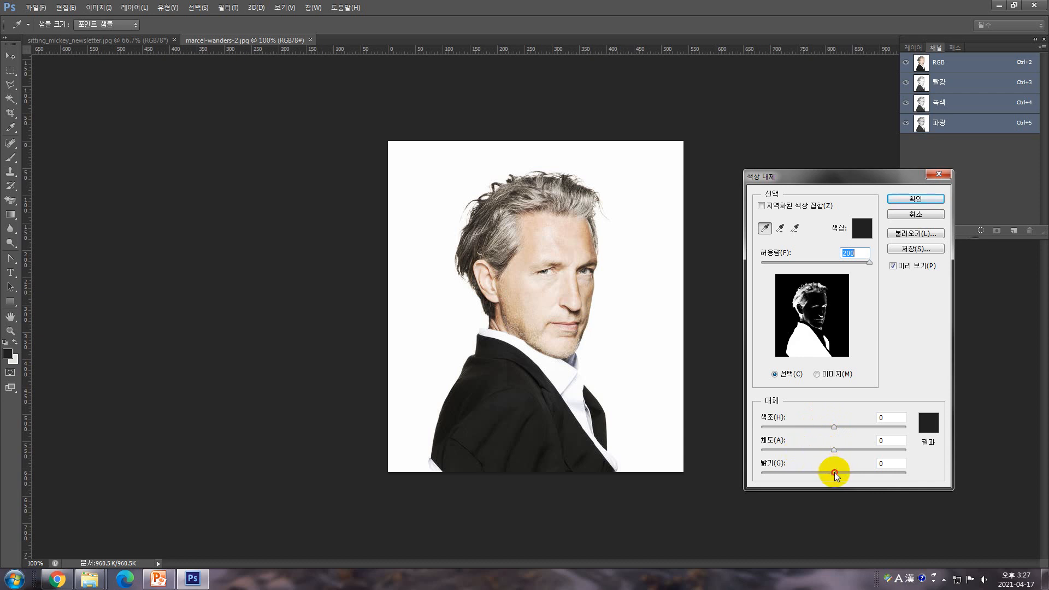
pyautogui.moveTo(835, 472); pyautogui.dragTo(834, 448)
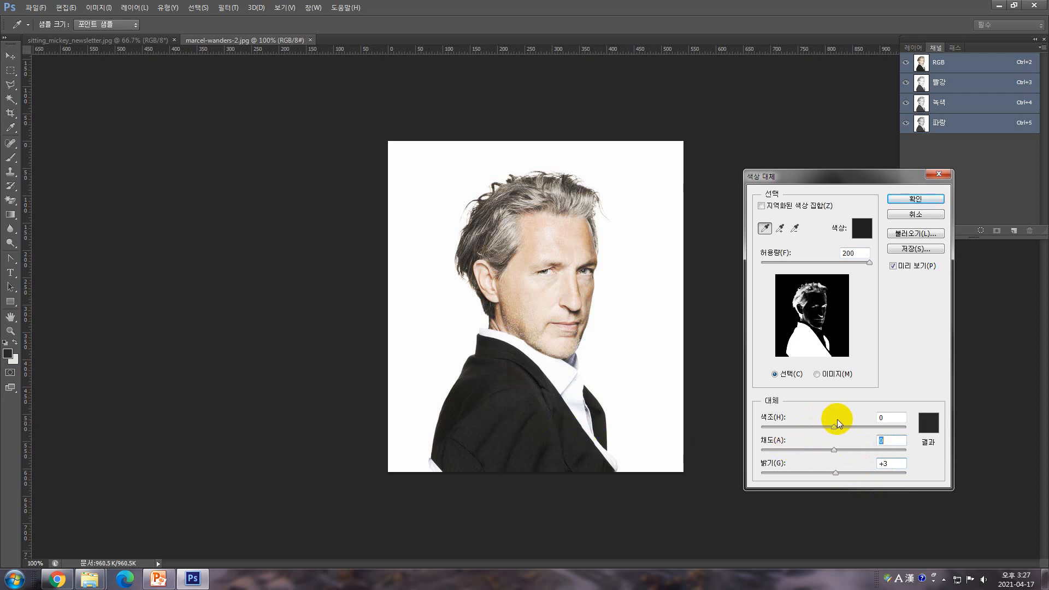
pyautogui.moveTo(834, 427)
pyautogui.mouseDown()
pyautogui.moveTo(883, 426)
pyautogui.moveTo(794, 428)
pyautogui.moveTo(836, 434)
pyautogui.mouseUp()
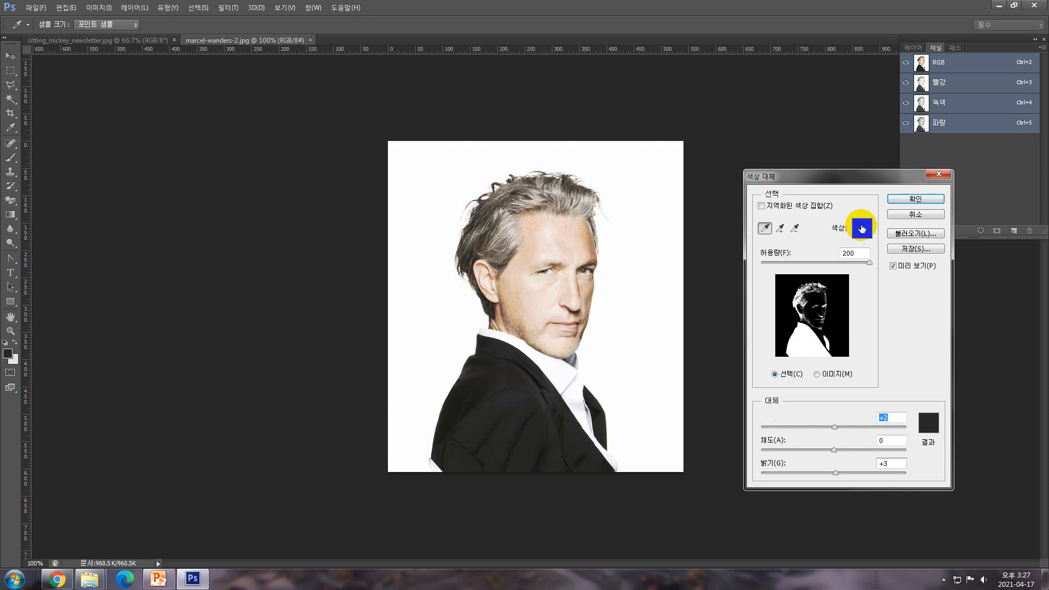
# Change the Replace Color selection colour to the forehead skin tone e7cdbe, sampled from the portrait
pyautogui.click(862, 228)
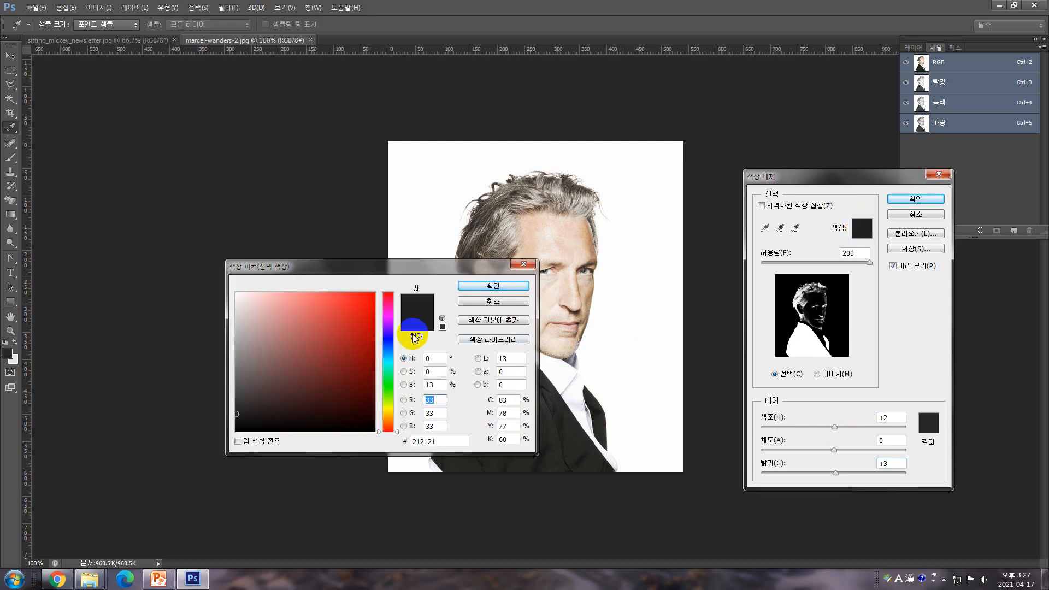
pyautogui.click(582, 235)
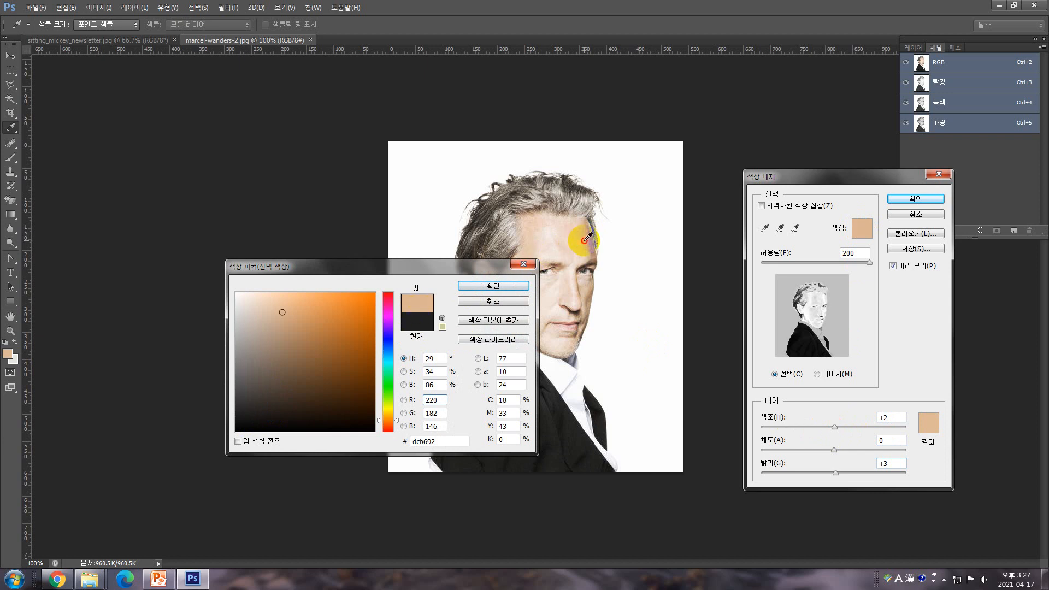
pyautogui.click(545, 239)
pyautogui.click(563, 233)
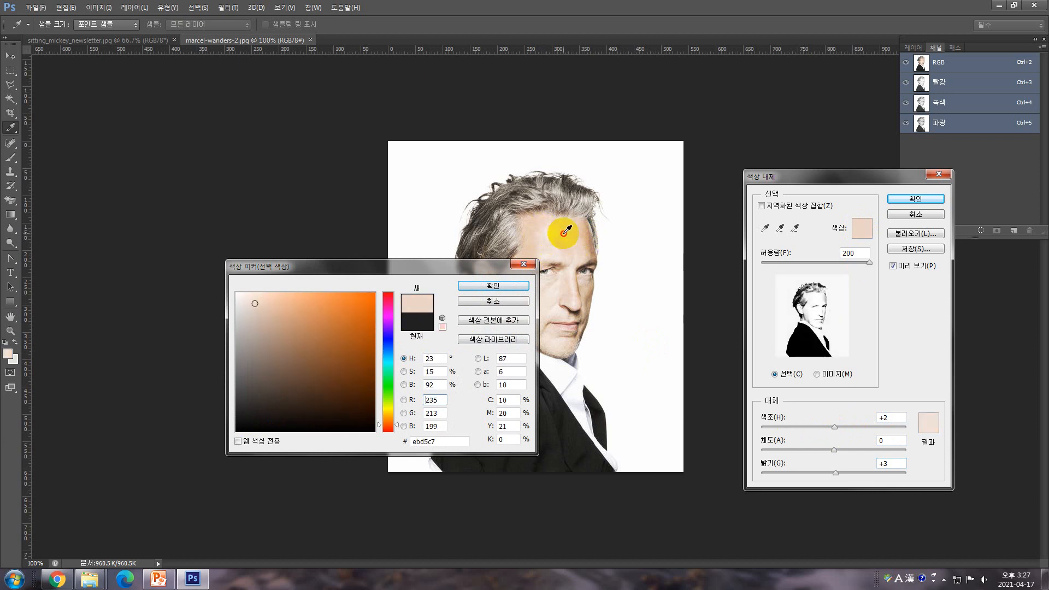
pyautogui.click(572, 238)
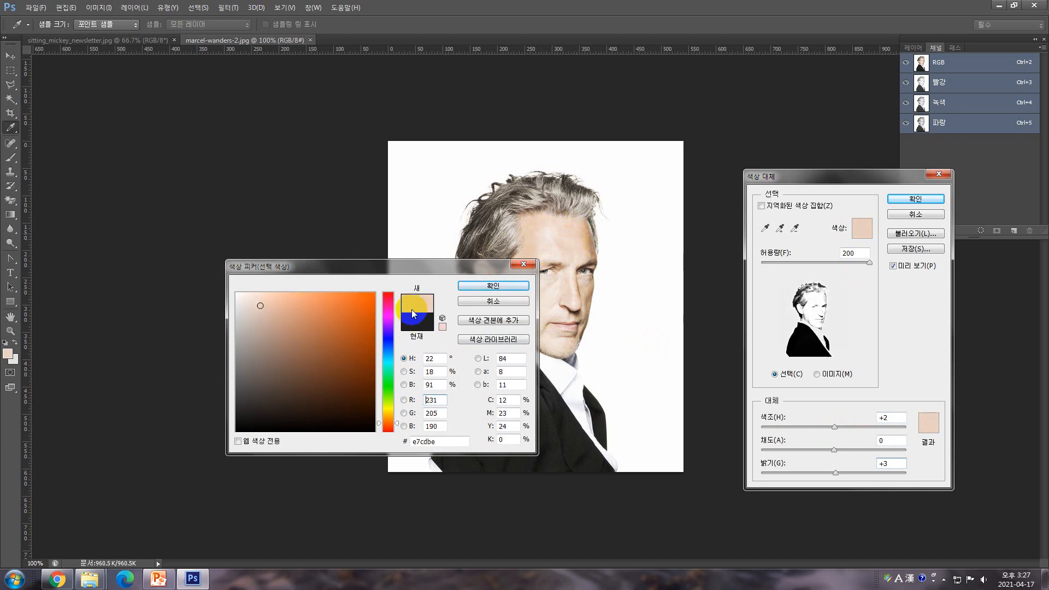
pyautogui.click(494, 285)
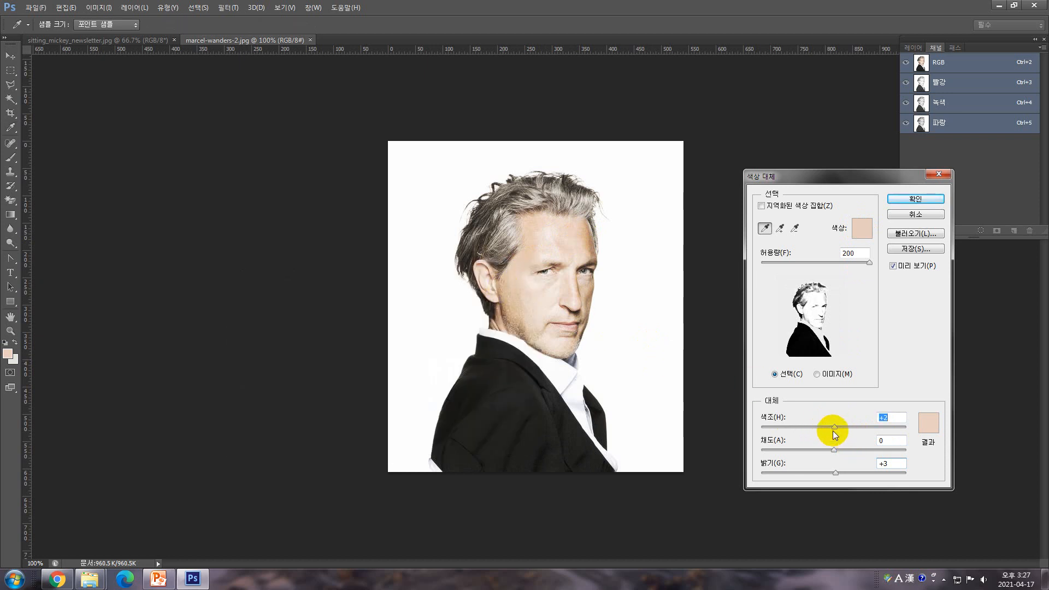
# Try shifting the skin tone's hue to +74, and cancel the Replace Color adjustment
pyautogui.moveTo(835, 427)
pyautogui.mouseDown()
pyautogui.moveTo(866, 428)
pyautogui.moveTo(805, 430)
pyautogui.moveTo(874, 438)
pyautogui.moveTo(850, 440)
pyautogui.mouseUp()
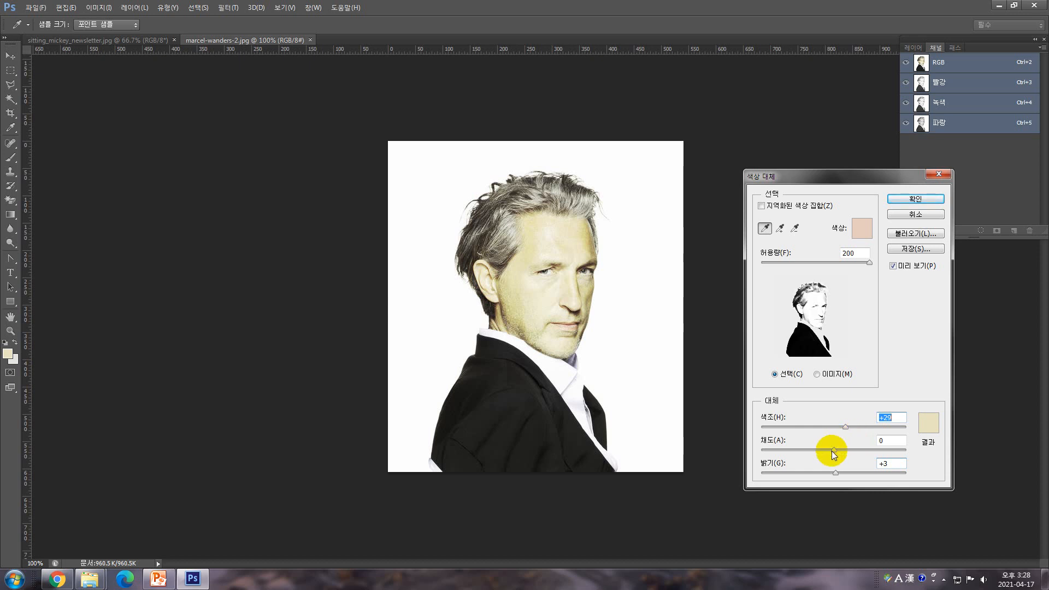
pyautogui.moveTo(845, 429); pyautogui.dragTo(863, 430)
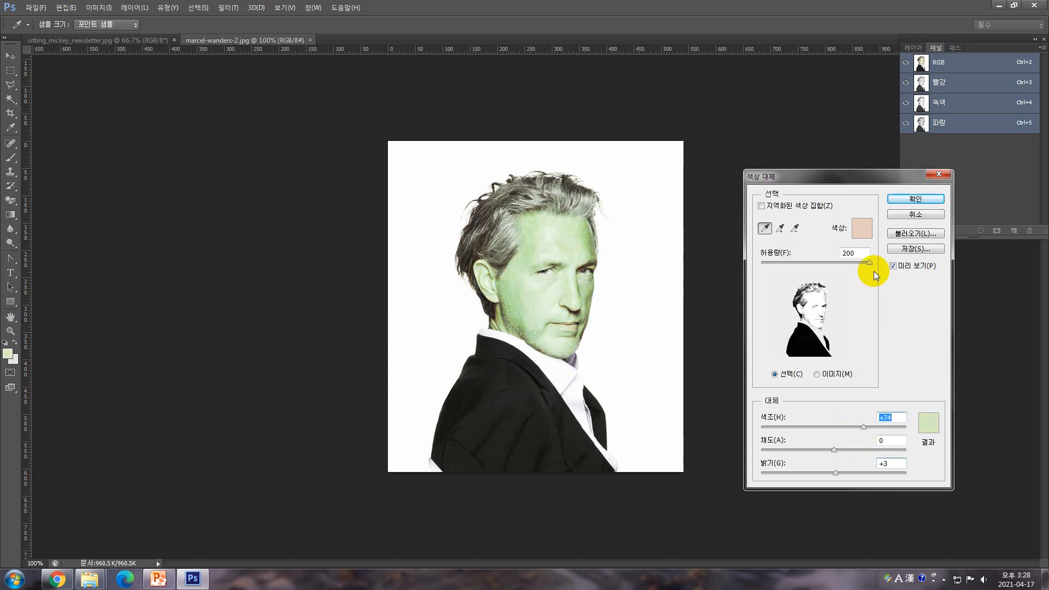
pyautogui.click(920, 214)
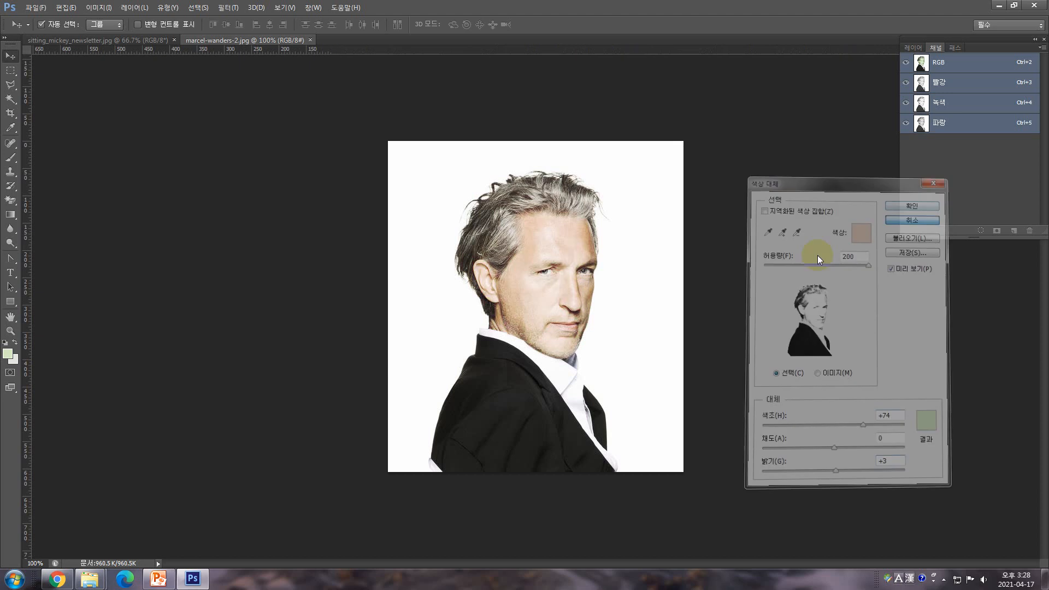
pyautogui.press('v')
# Start Replace Color on sitting_mickey_newsletter.jpg and sample the red Mickey figure as the selection colour
pyautogui.click(137, 40)
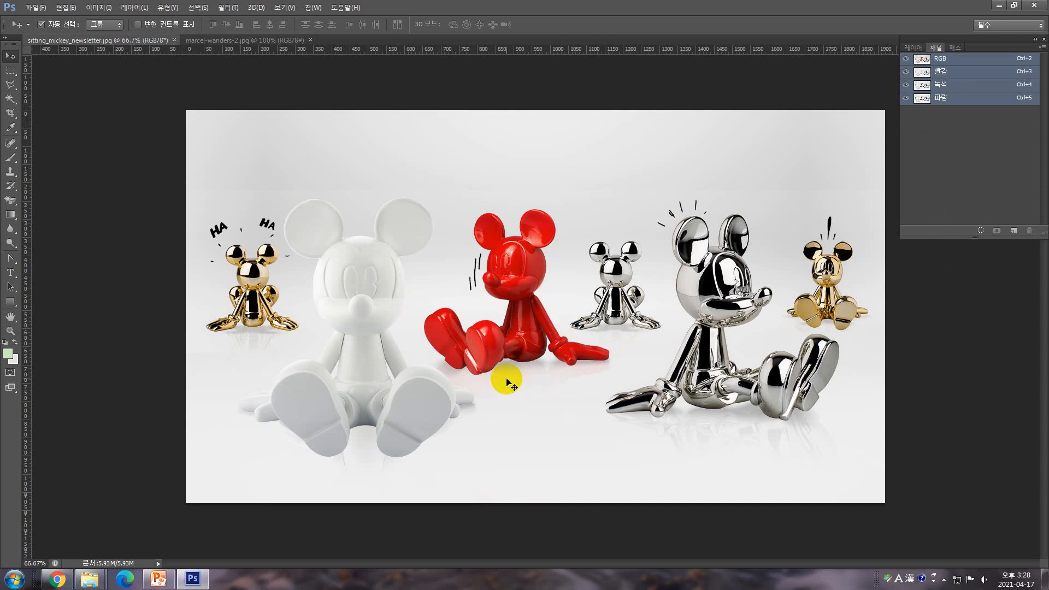
pyautogui.click(98, 8)
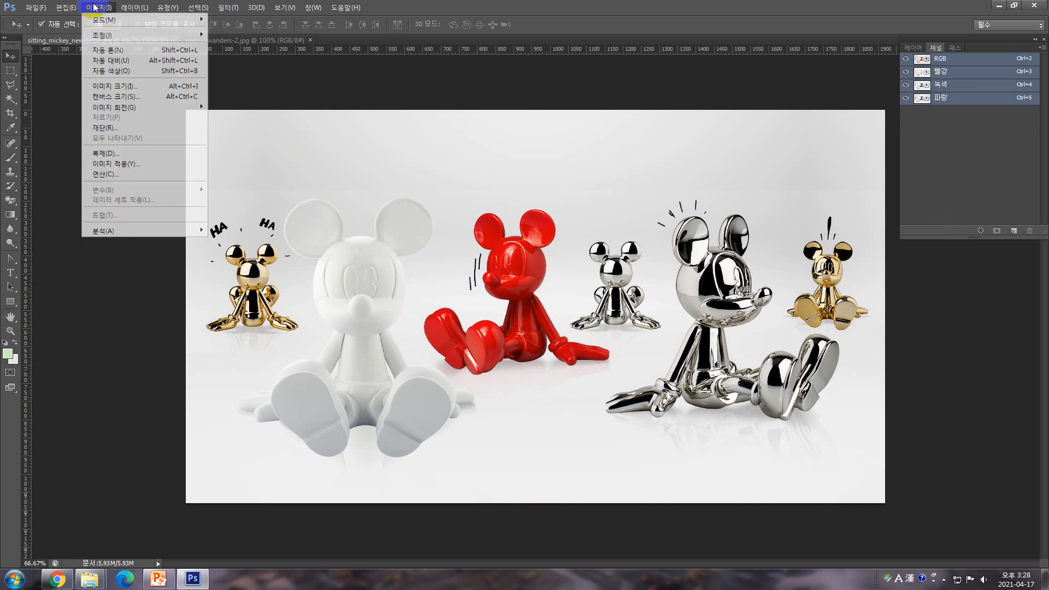
pyautogui.click(142, 35)
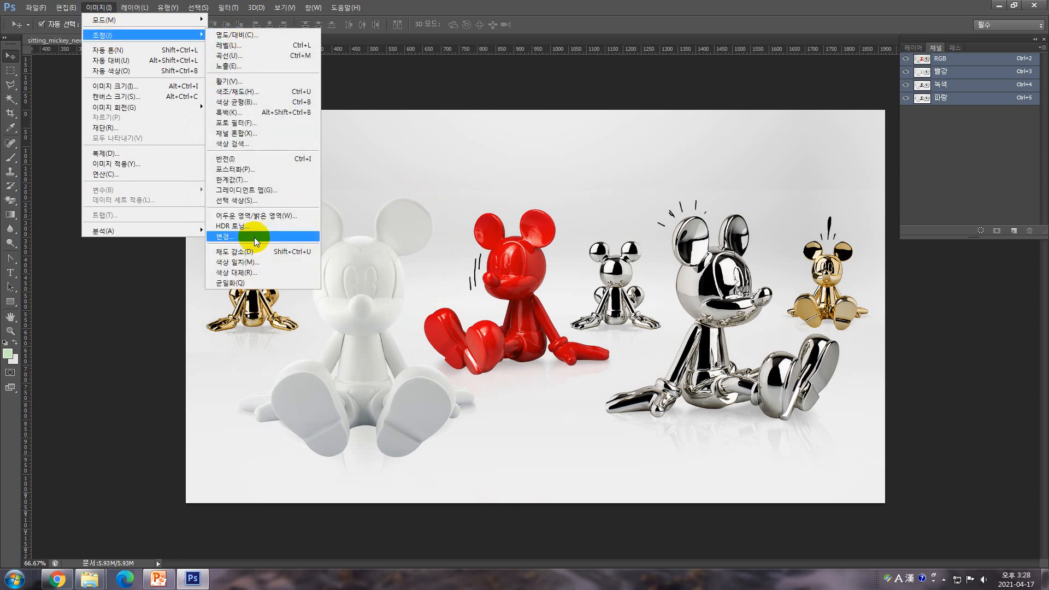
pyautogui.click(257, 272)
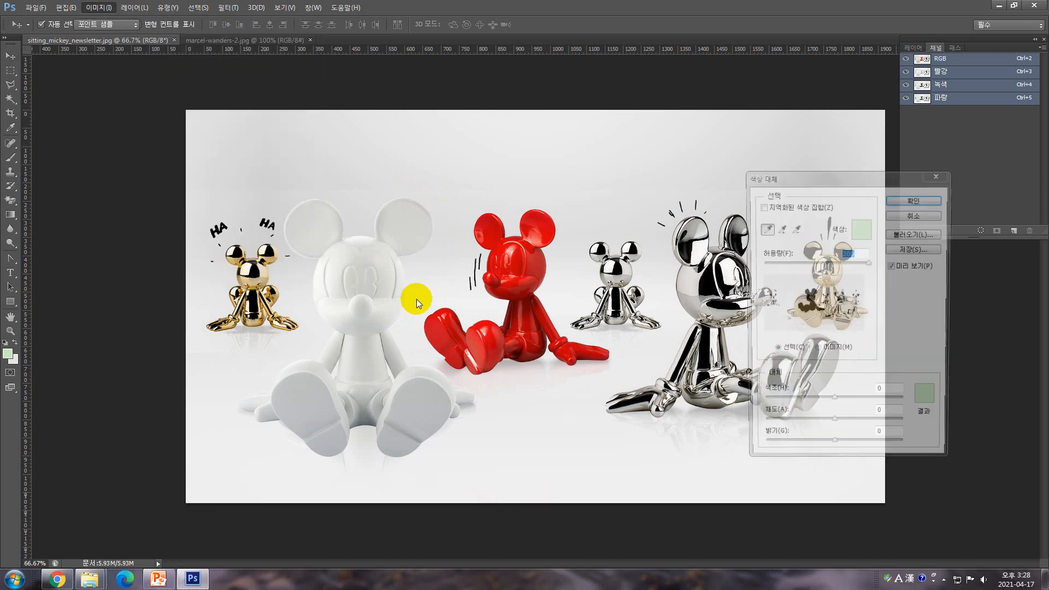
pyautogui.click(538, 265)
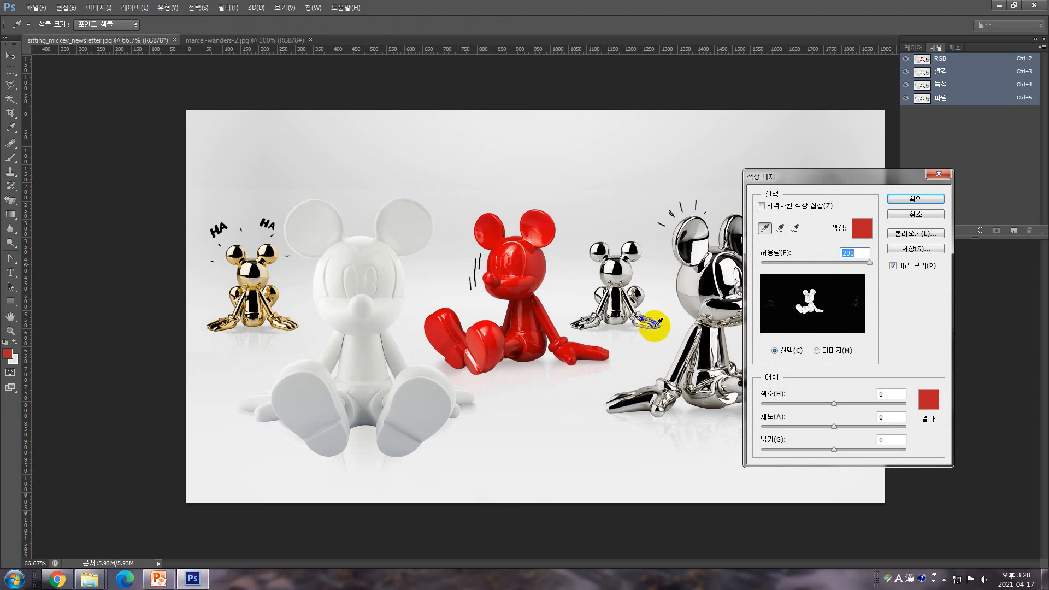
# Try setting the red figure's replacement saturation and lightness to -77 each, and cancel the Replace Color adjustment
pyautogui.moveTo(836, 428); pyautogui.dragTo(773, 430)
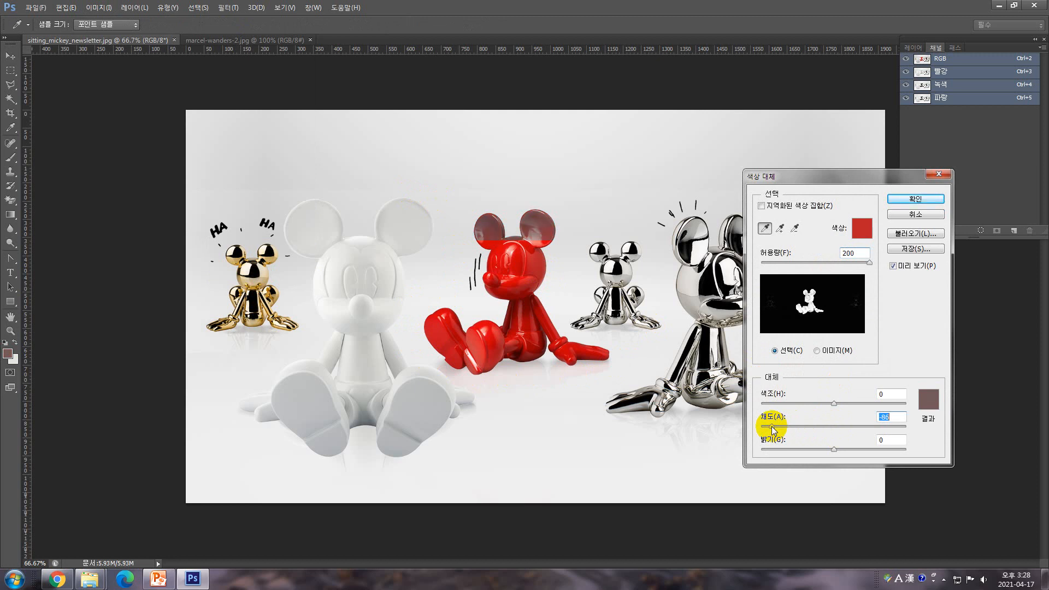
pyautogui.click(778, 427)
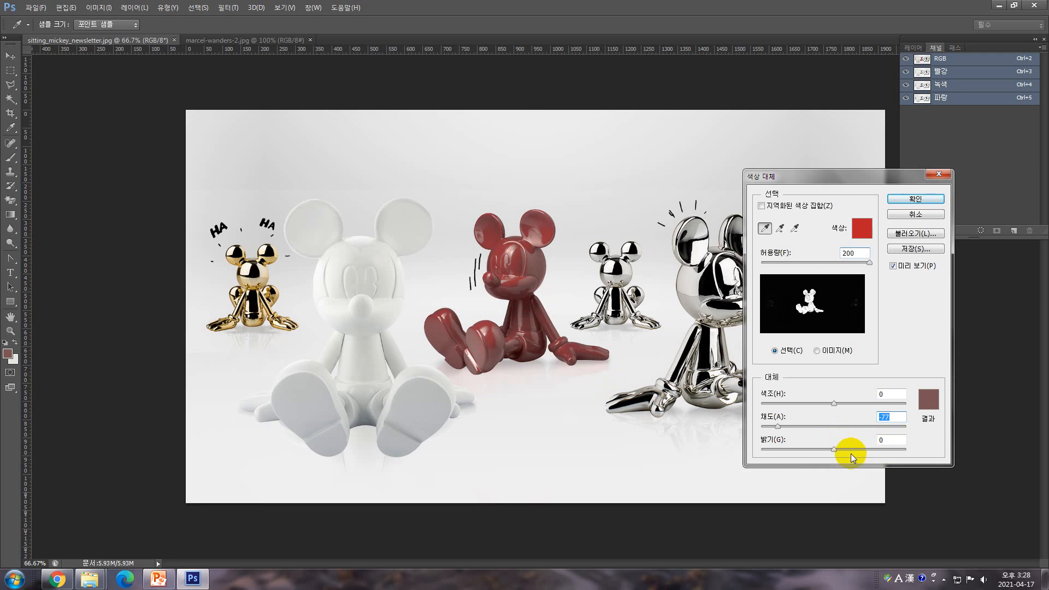
pyautogui.moveTo(835, 448); pyautogui.dragTo(778, 450)
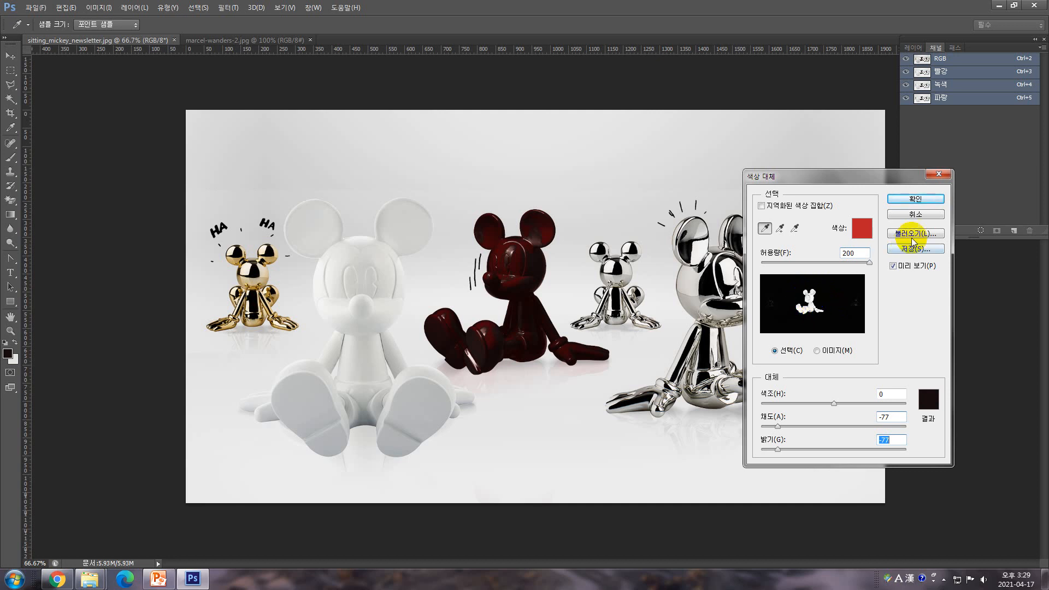
pyautogui.click(918, 215)
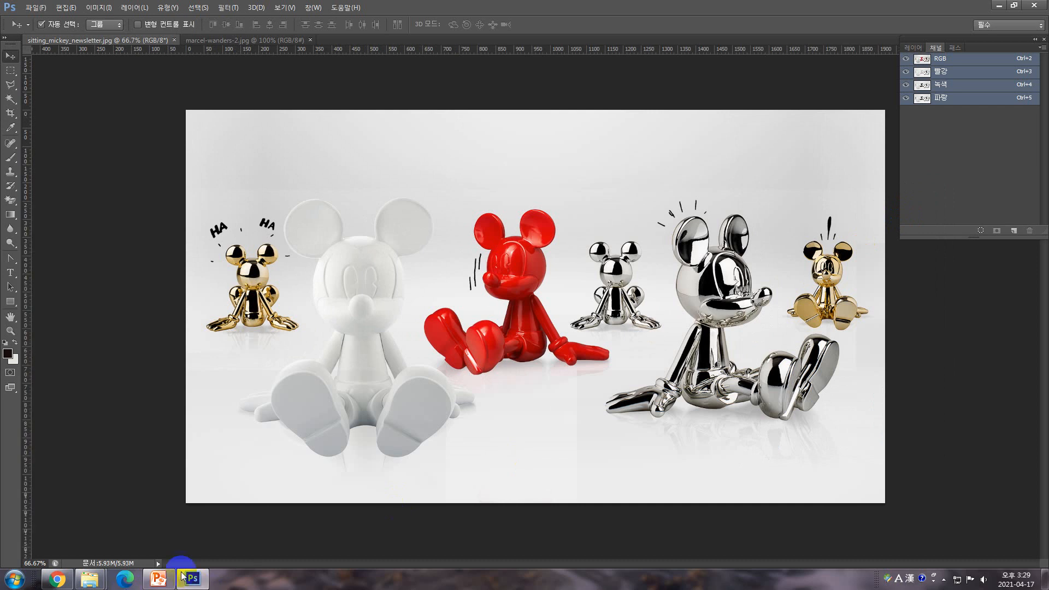
# Switch to the PowerPoint lecture slides, examine slide 2 on the image mode options, and return to Photoshop
pyautogui.click(160, 580)
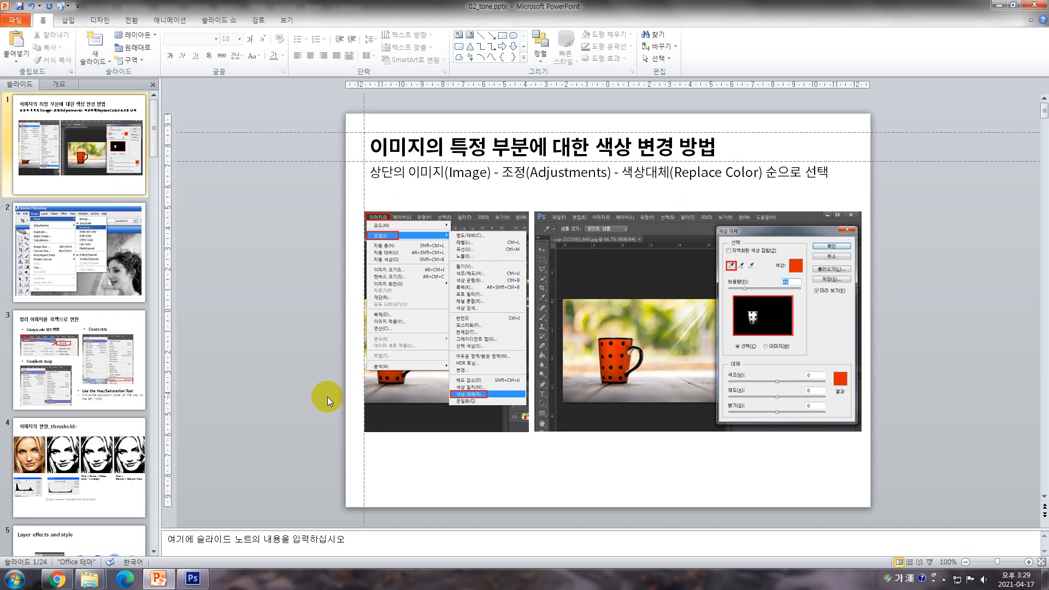
pyautogui.click(118, 277)
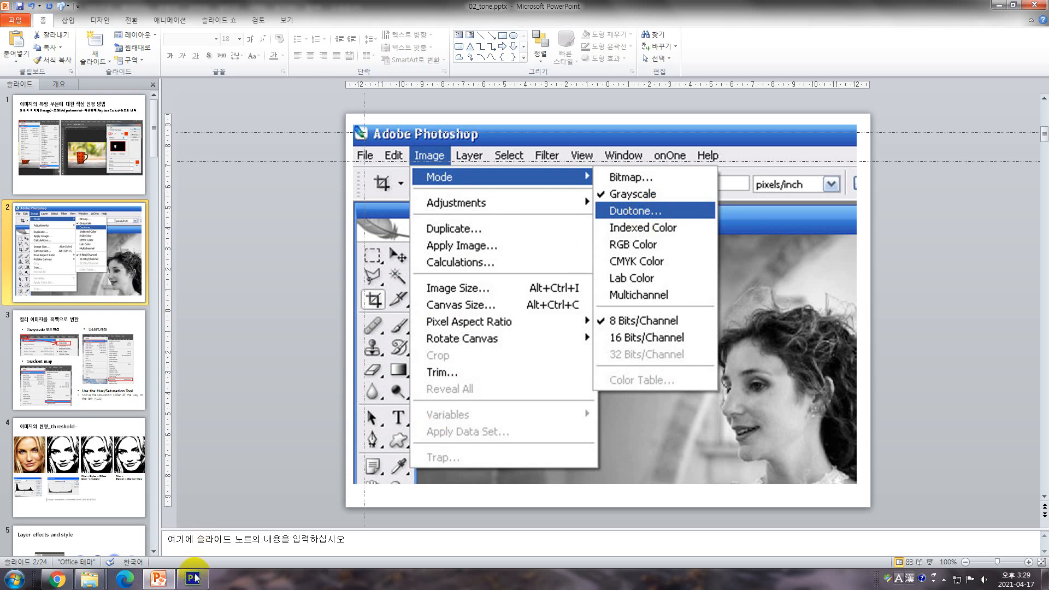
pyautogui.moveTo(199, 586)
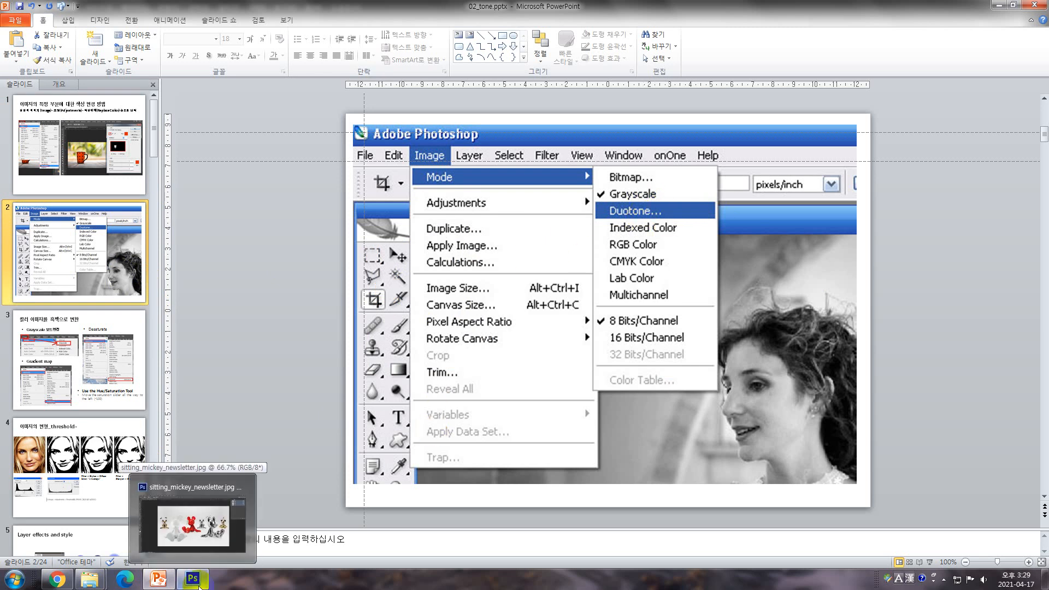
pyautogui.click(207, 535)
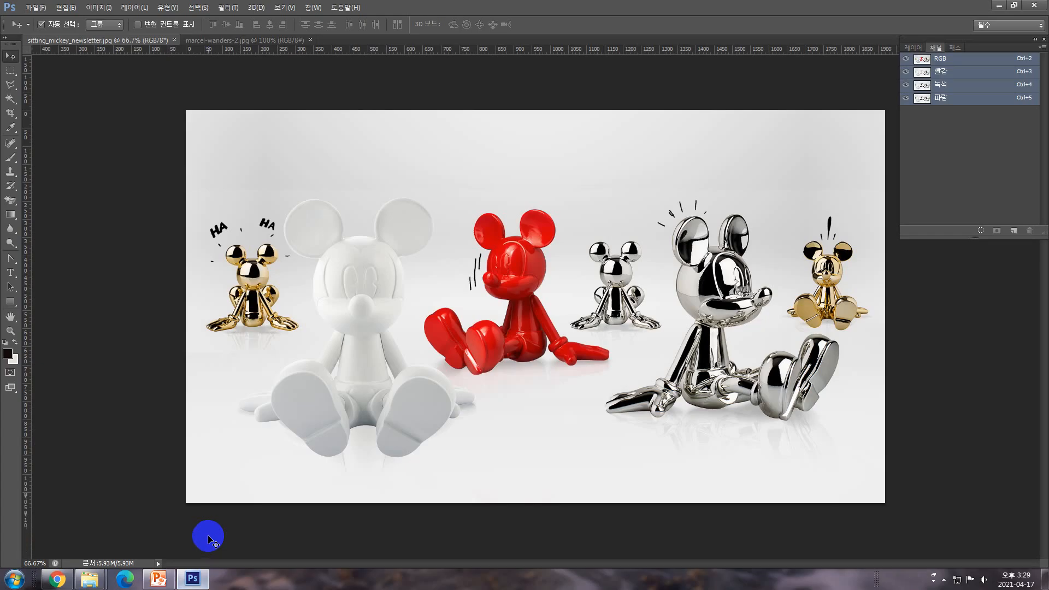
# Convert marcel-wanders-2.jpg to monochrome with a Black & White adjustment, setting reds to -67 and lowering the yellows
pyautogui.click(249, 43)
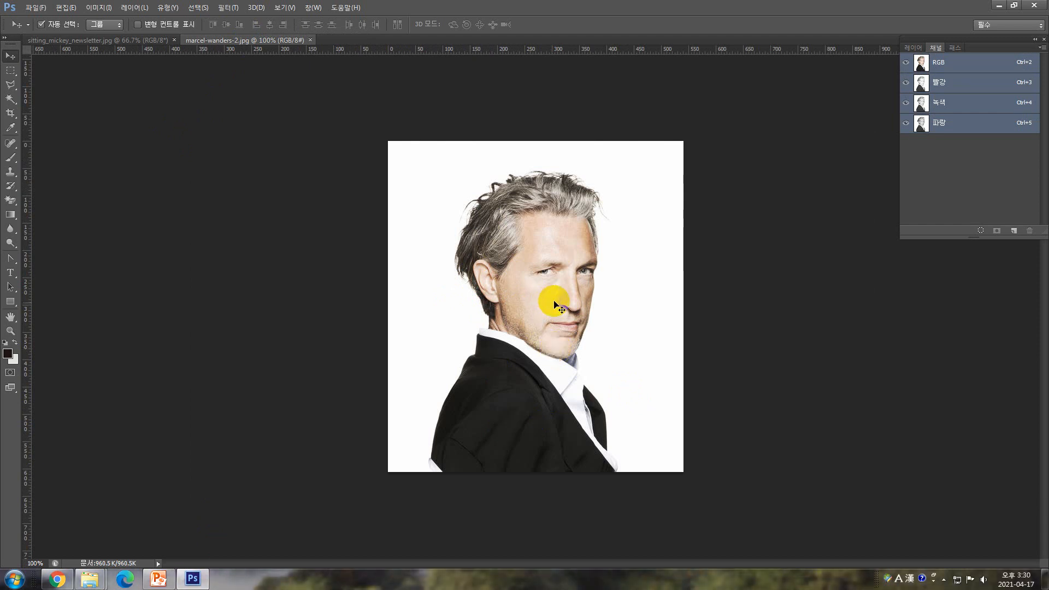
pyautogui.click(105, 8)
pyautogui.moveTo(100, 25)
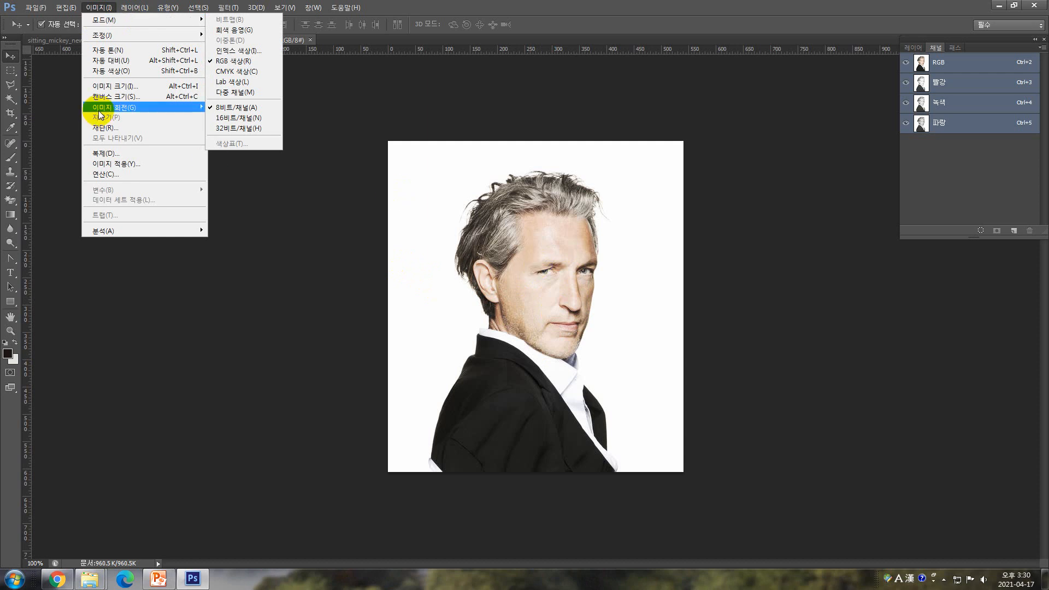
pyautogui.moveTo(131, 31)
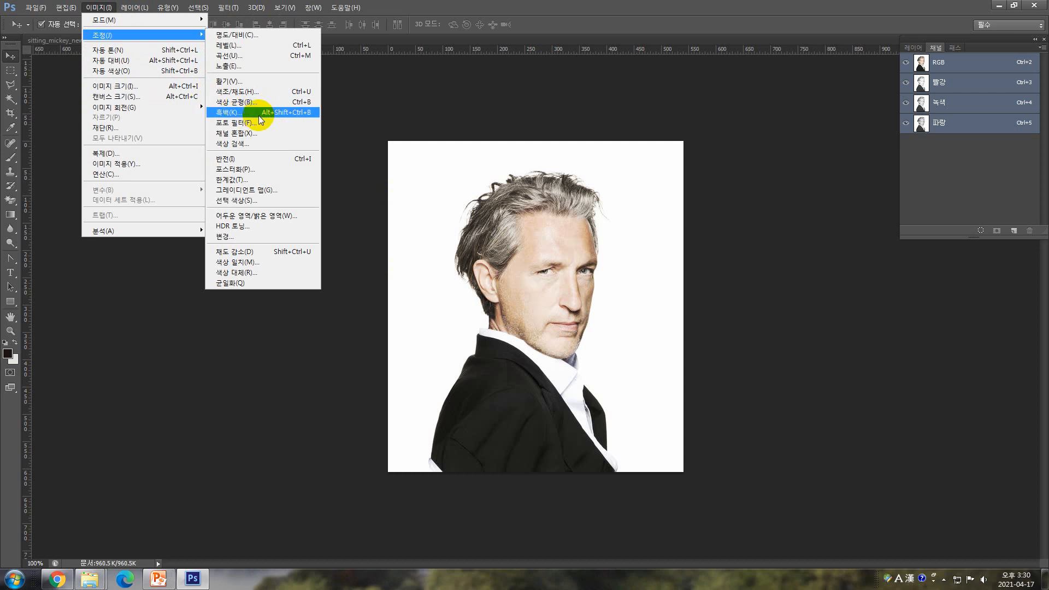
pyautogui.click(274, 113)
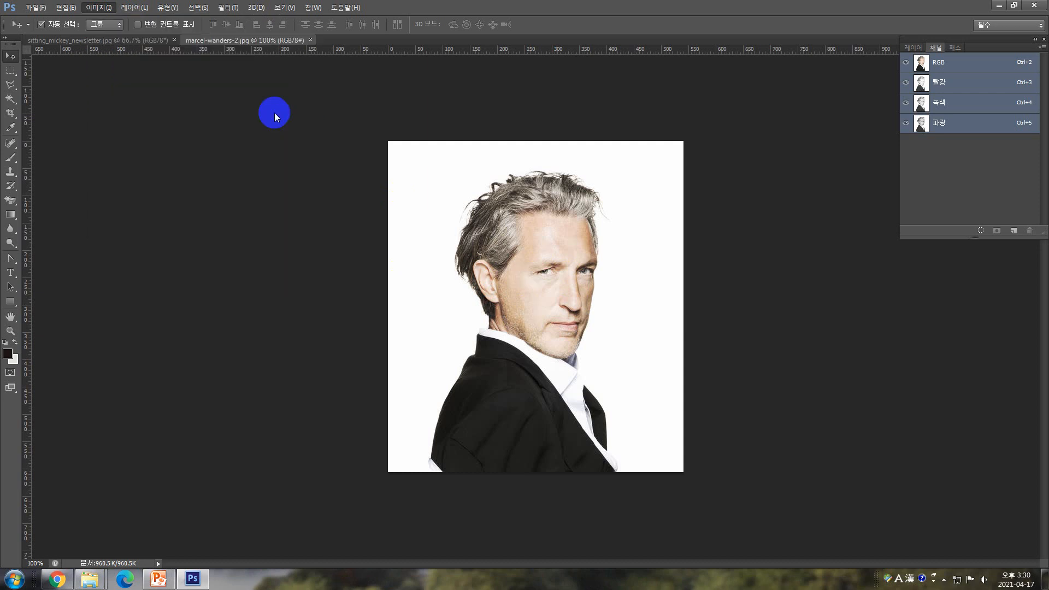
pyautogui.moveTo(670, 257); pyautogui.dragTo(797, 238)
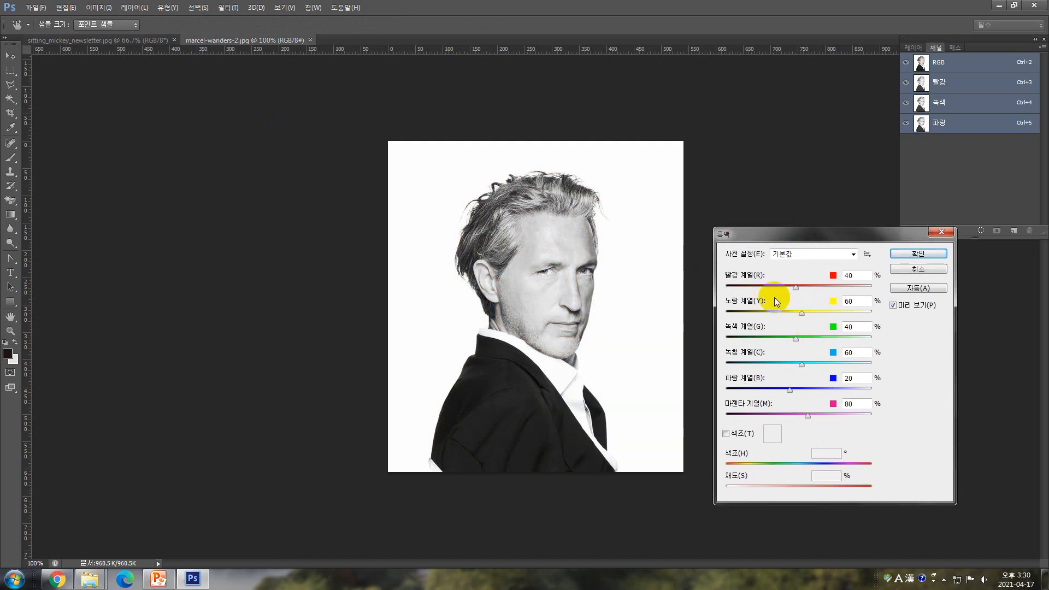
pyautogui.moveTo(795, 287); pyautogui.dragTo(785, 314)
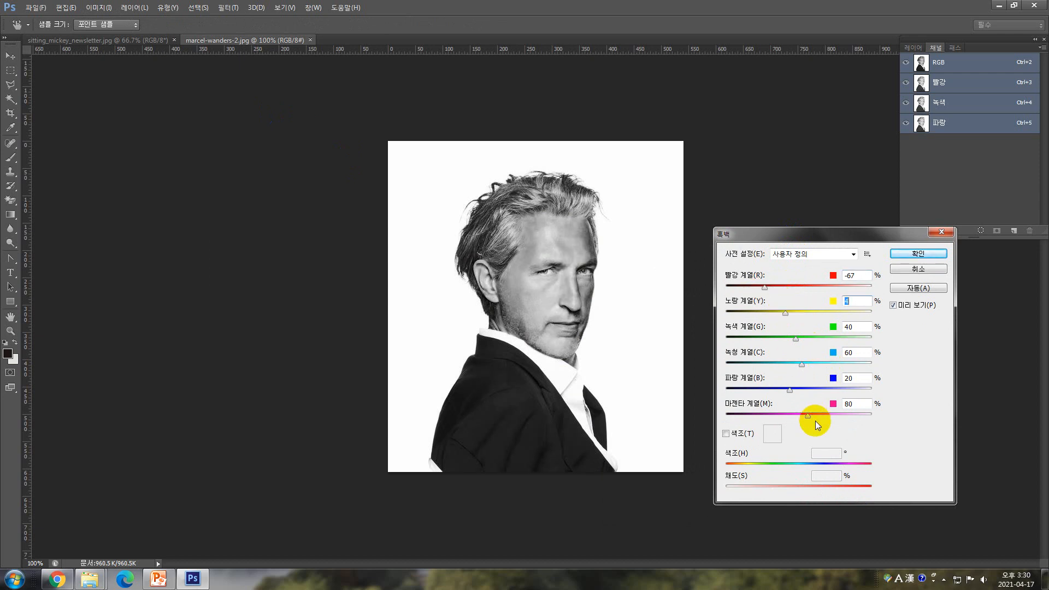
pyautogui.click(903, 269)
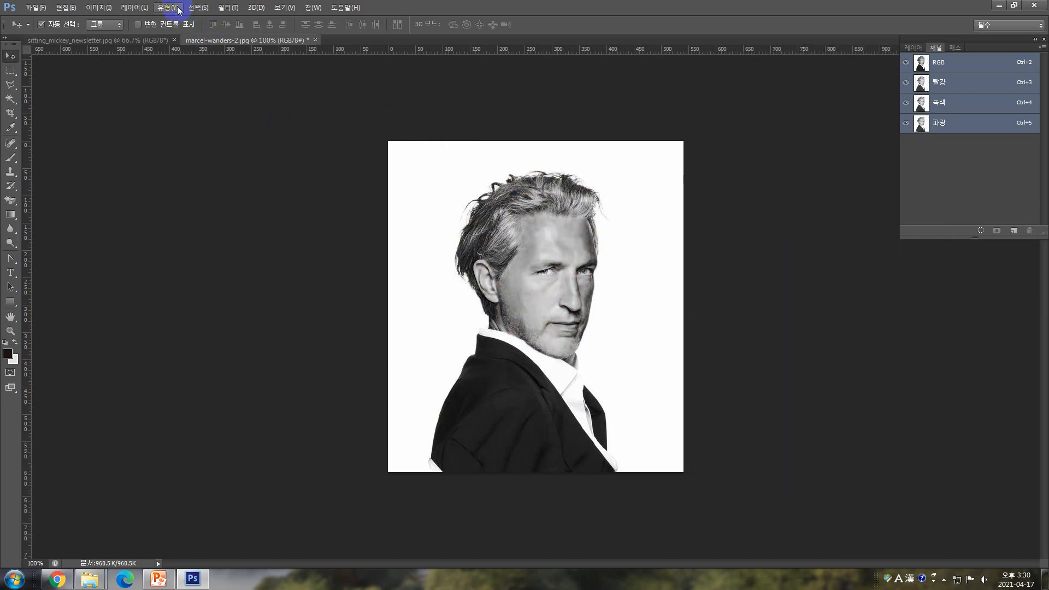
# Tint the monochrome portrait green with a midtone Color Balance of -76 cyan-red, 0 magenta-green and -72 yellow-blue
pyautogui.click(134, 8)
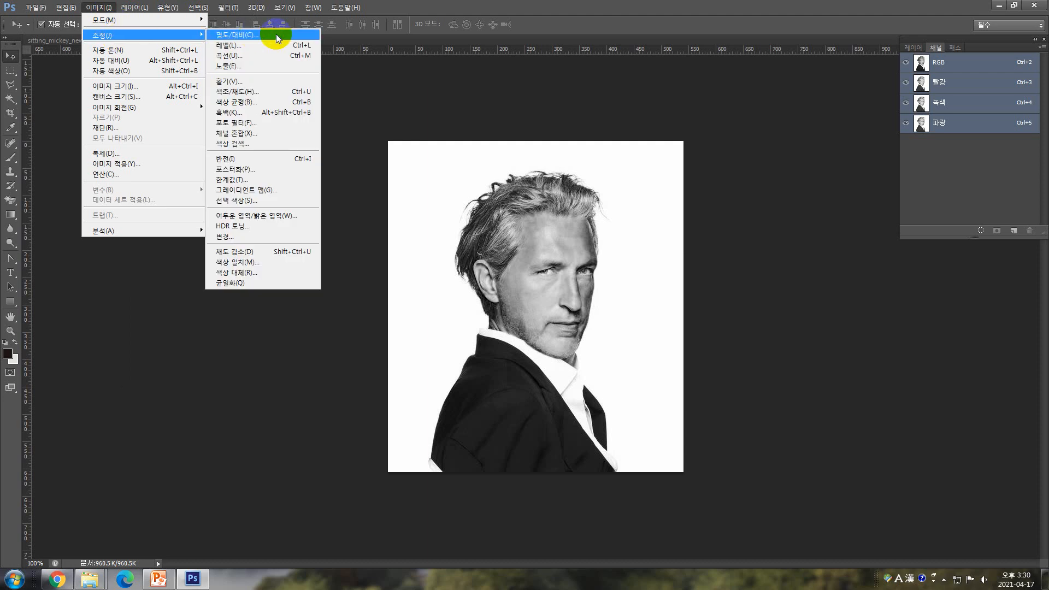
pyautogui.click(283, 104)
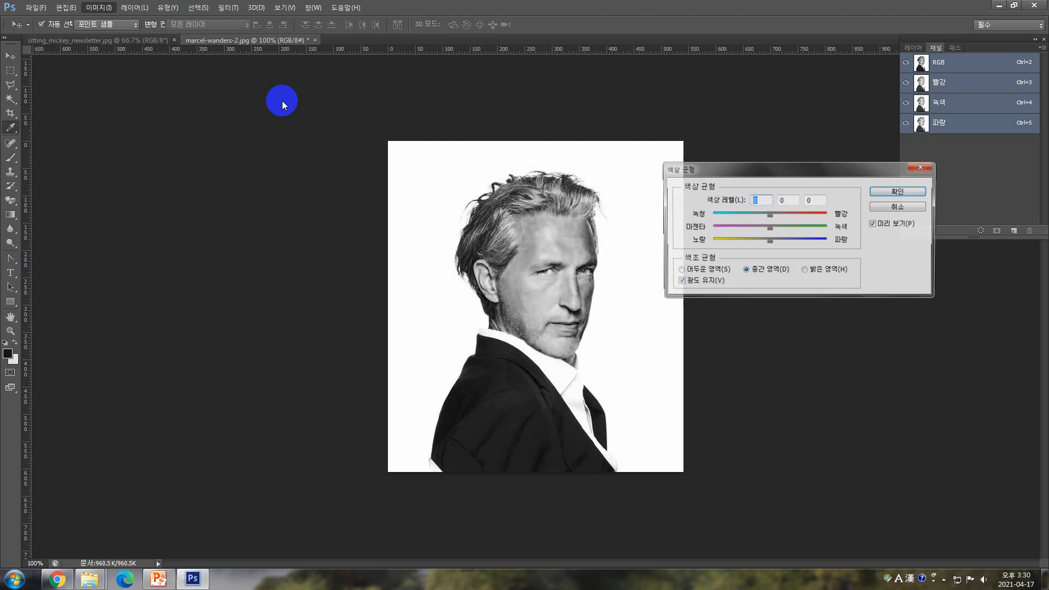
pyautogui.click(717, 215)
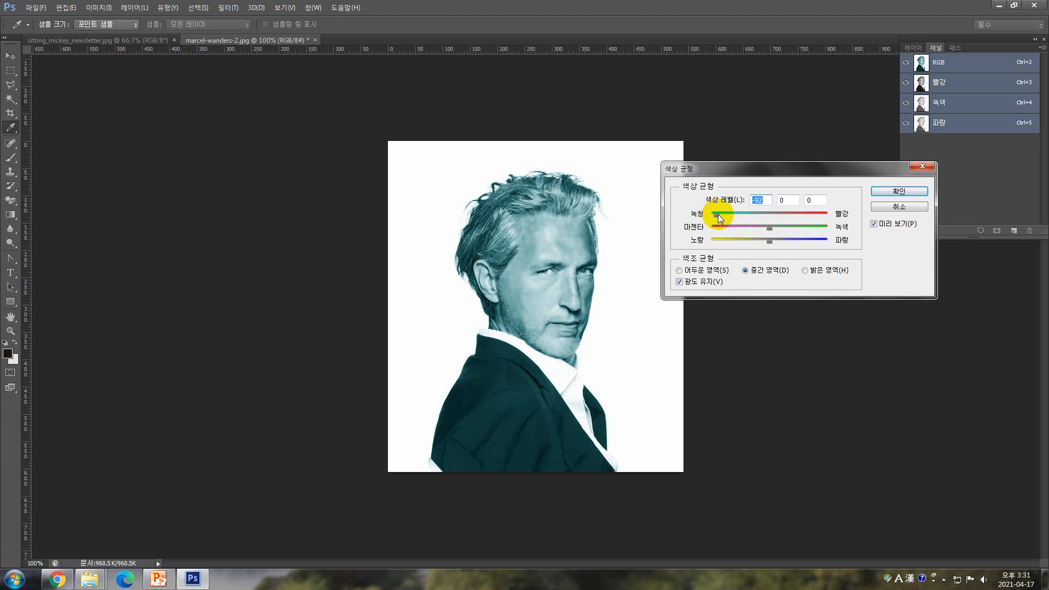
pyautogui.moveTo(719, 219); pyautogui.dragTo(727, 219)
pyautogui.click(719, 241)
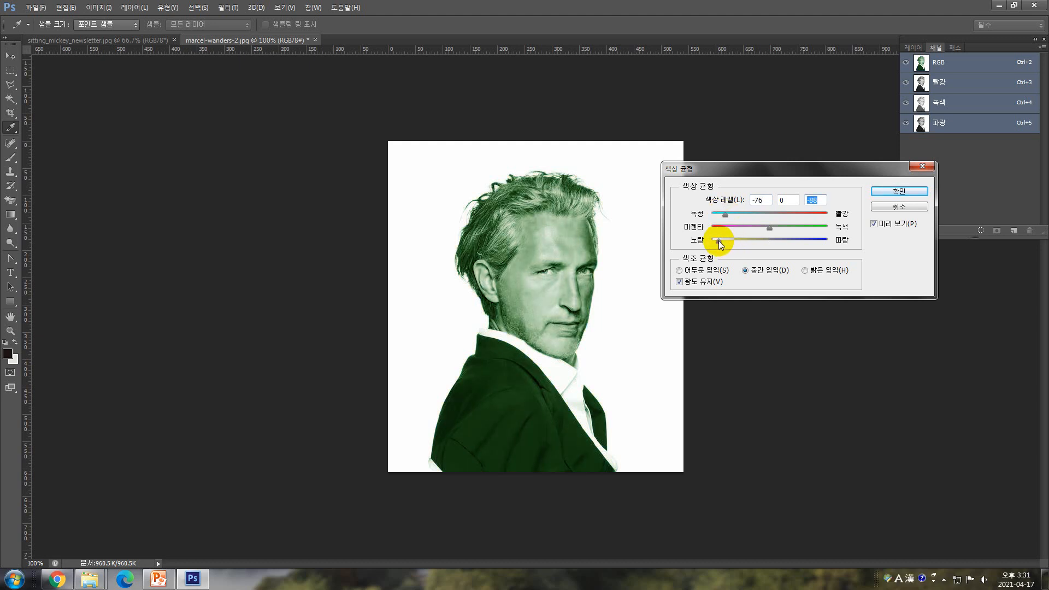
pyautogui.click(728, 240)
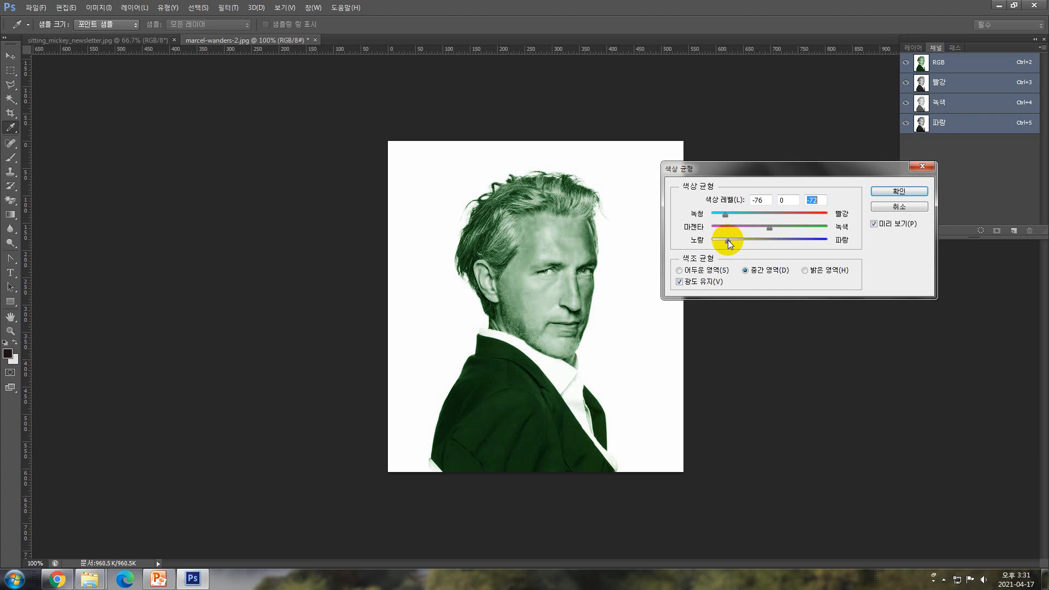
pyautogui.click(898, 192)
pyautogui.press('v')
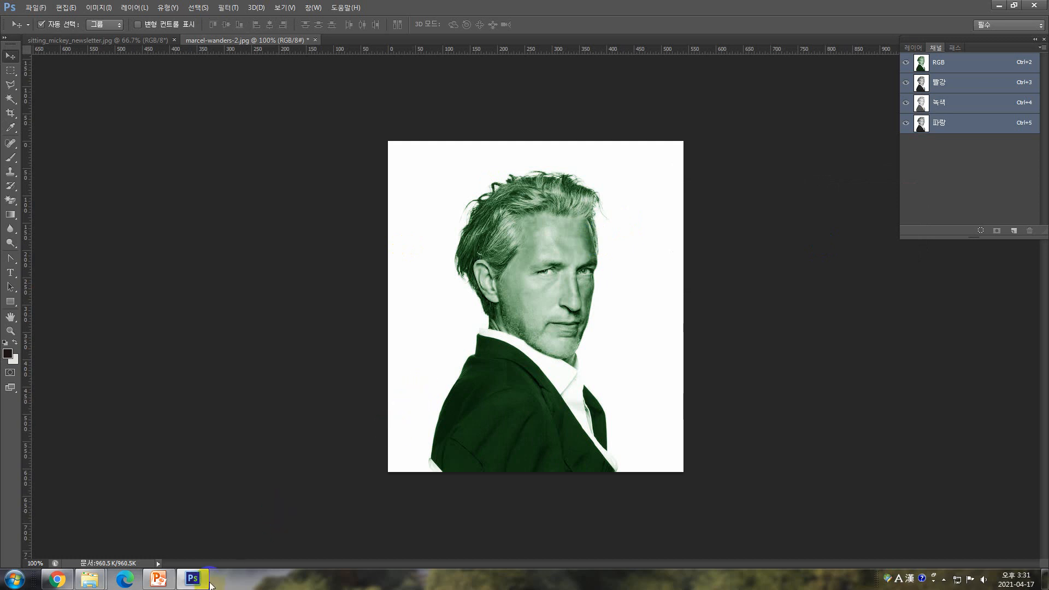
# Switch to PowerPoint, examine slide 3 on converting colour images to black and white, and return to Photoshop
pyautogui.click(159, 580)
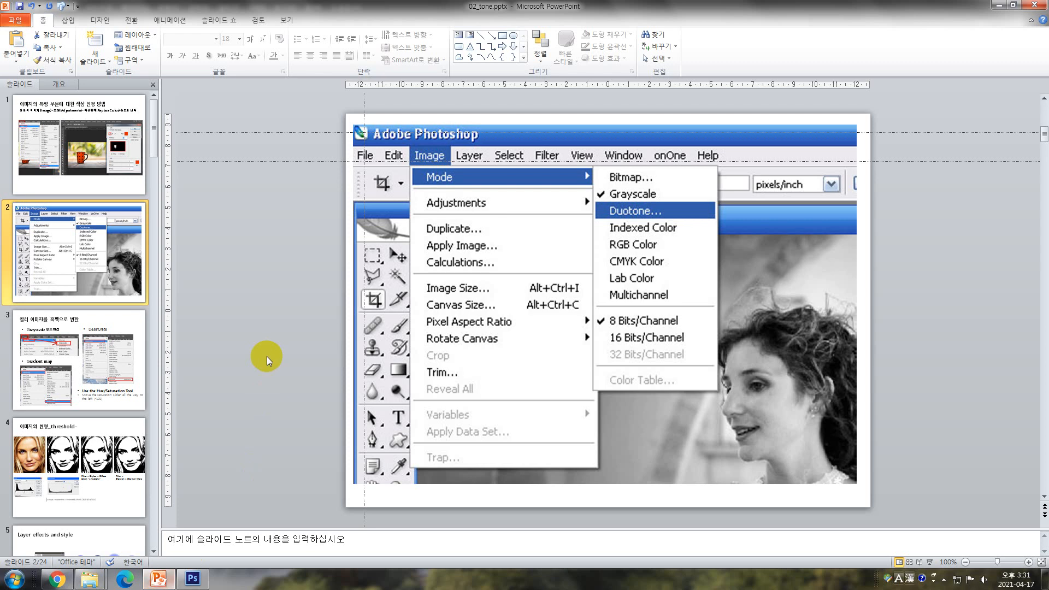
pyautogui.click(107, 382)
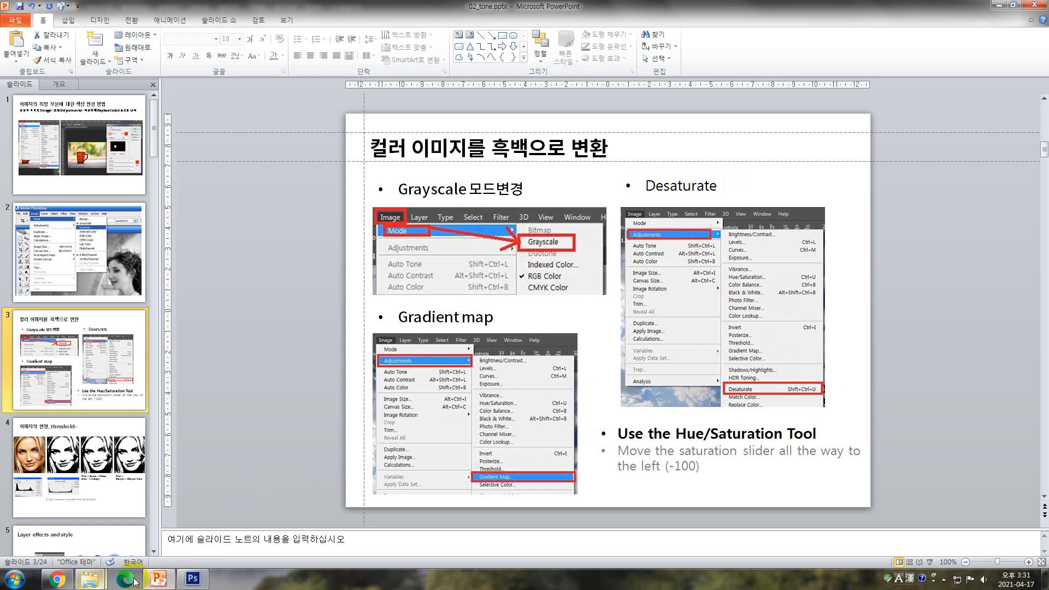
pyautogui.click(192, 579)
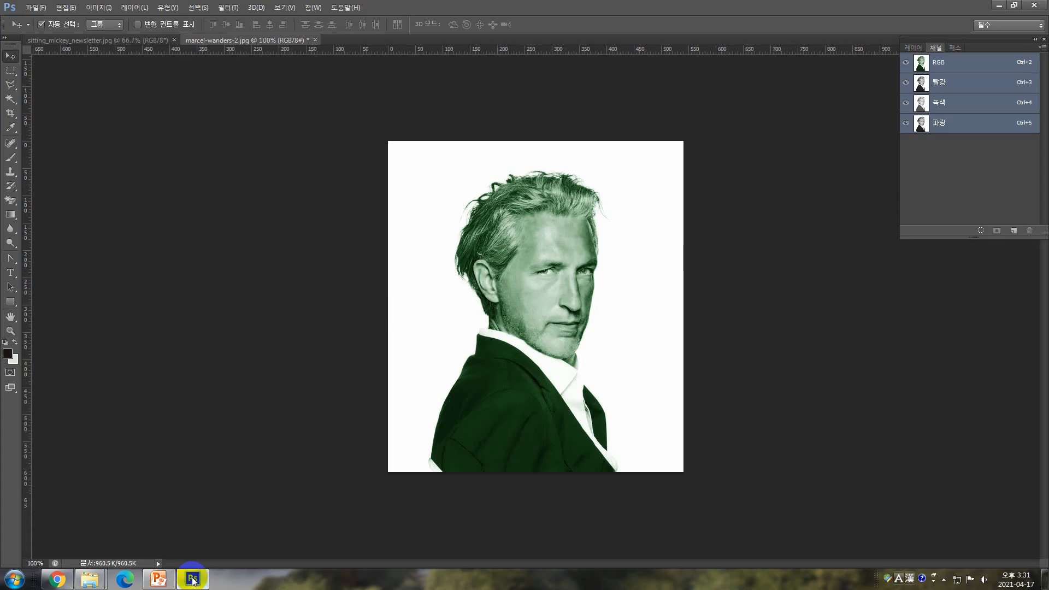
# Desaturate the green-tinted portrait to remove its colour
pyautogui.click(98, 7)
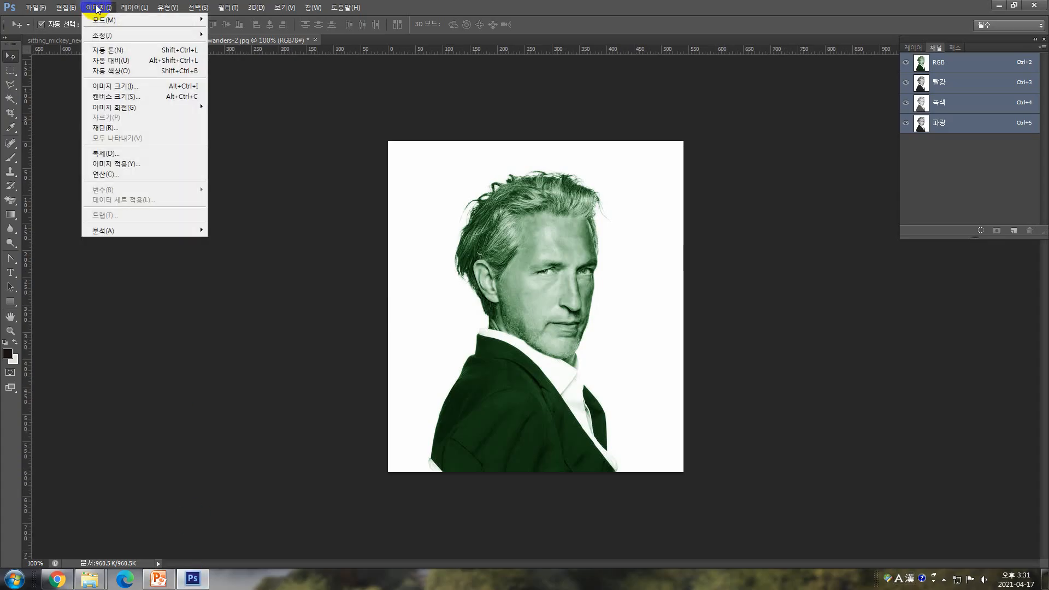
pyautogui.moveTo(104, 36)
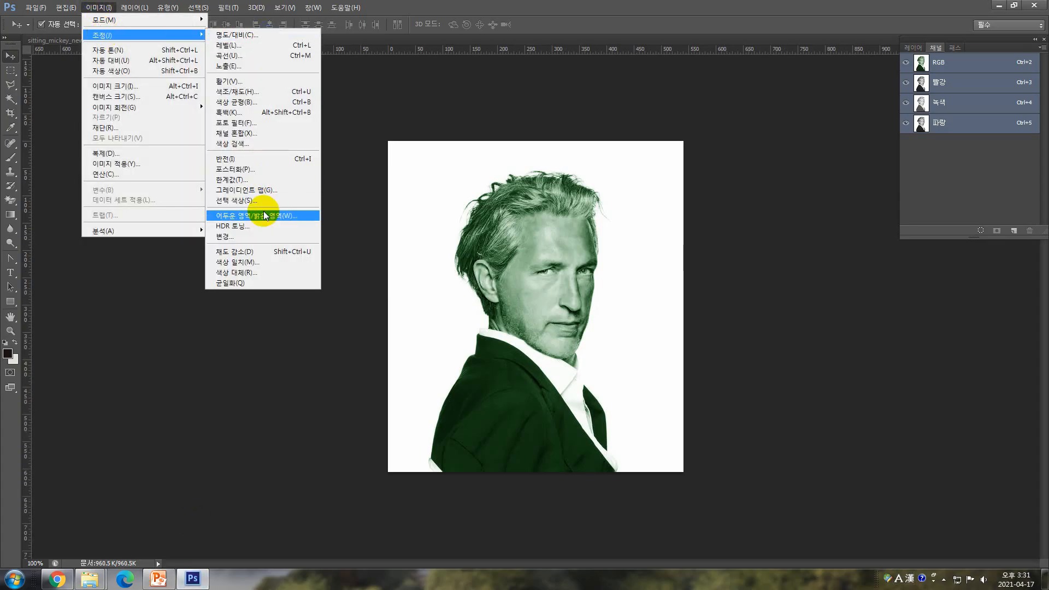
pyautogui.click(299, 253)
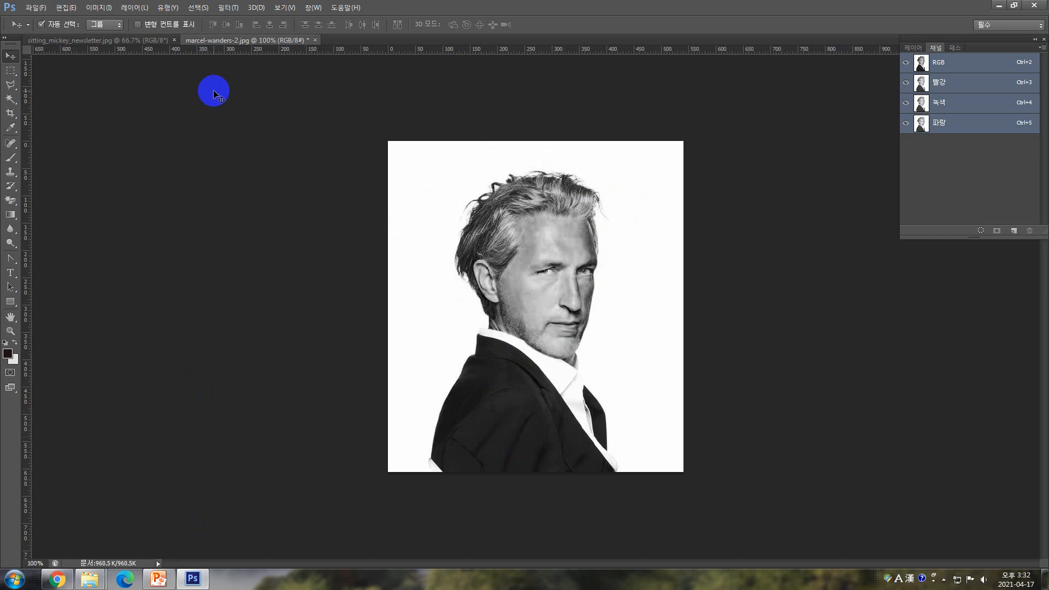
# Open Marcel-Wanders-portrait.jpg from the portrait image folder in File Explorer as a new document in Photoshop
pyautogui.click(90, 566)
pyautogui.click(77, 538)
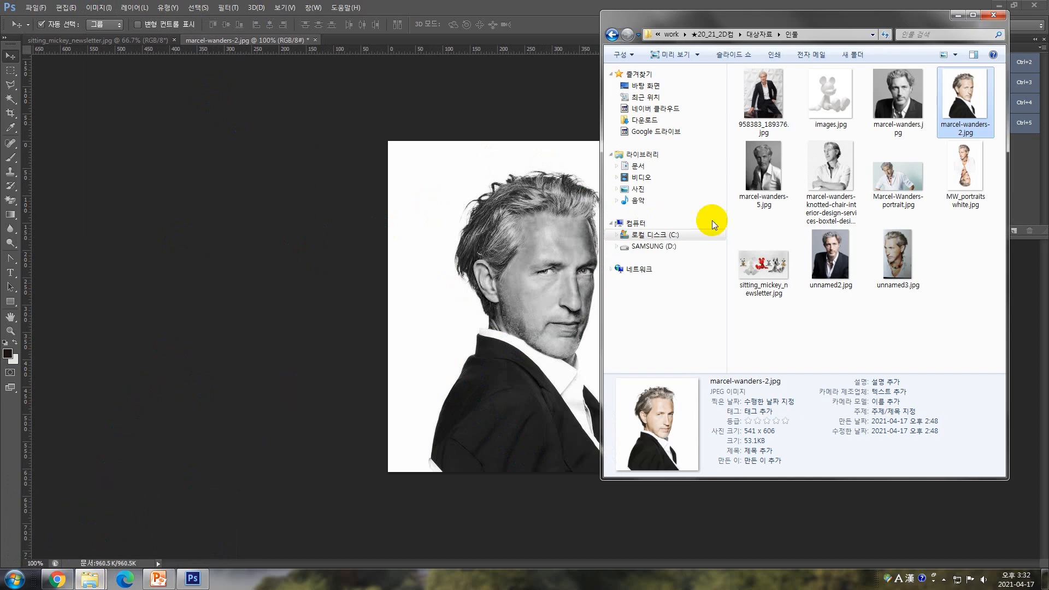
pyautogui.moveTo(825, 19); pyautogui.dragTo(391, 82)
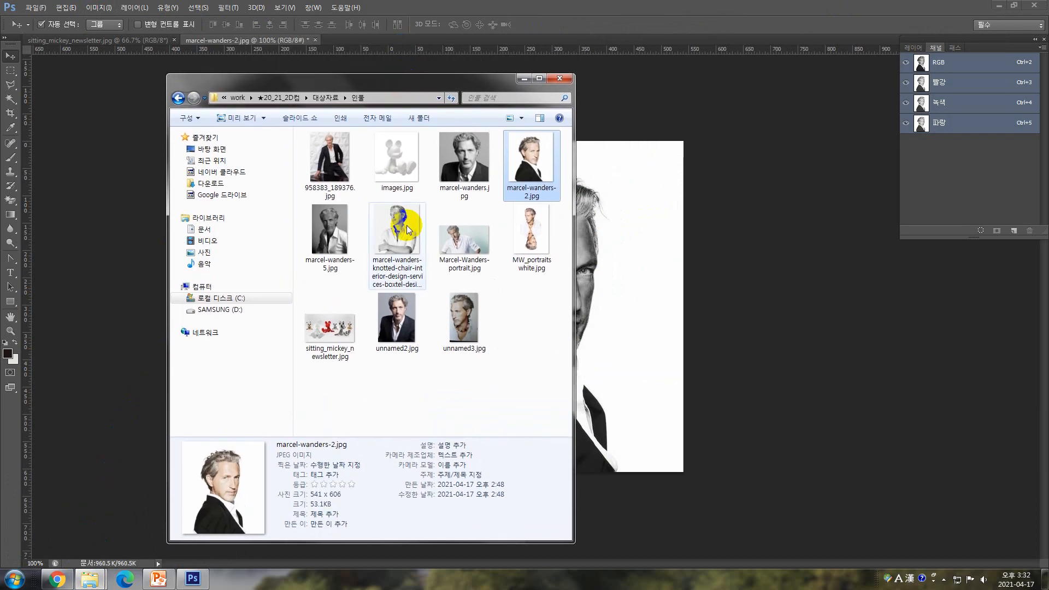
pyautogui.moveTo(464, 241); pyautogui.dragTo(630, 38)
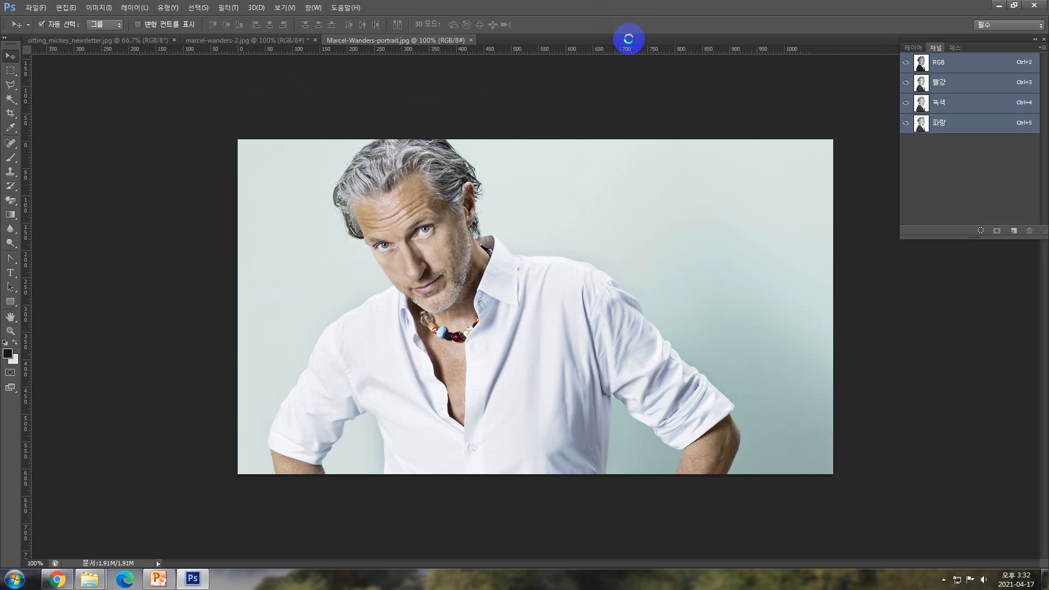
# Convert the Marcel-Wanders-portrait.jpg image from RGB to Grayscale mode, discarding its colour information
pyautogui.click(98, 7)
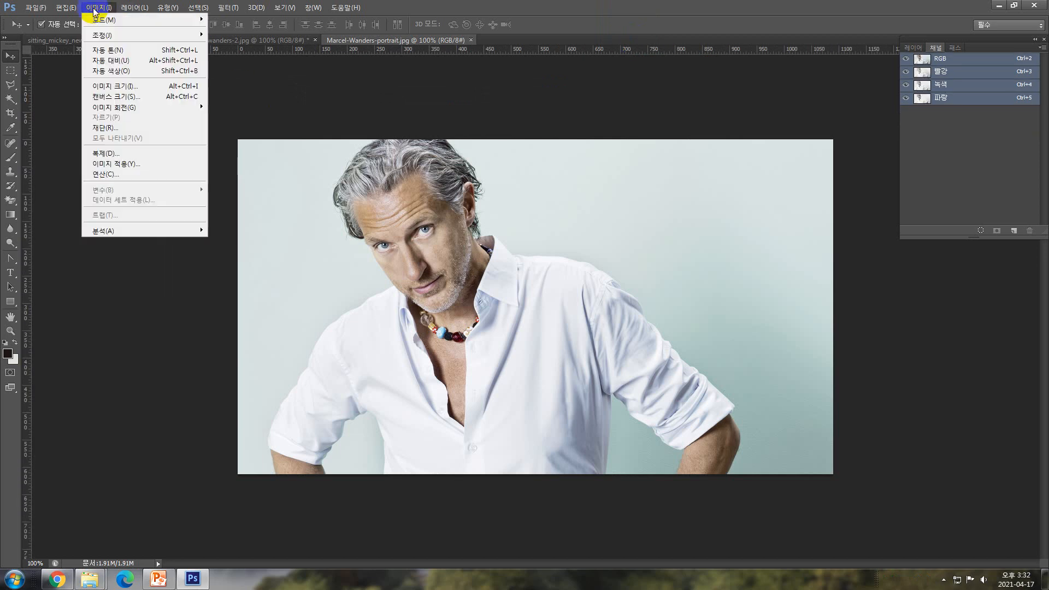
pyautogui.moveTo(106, 24)
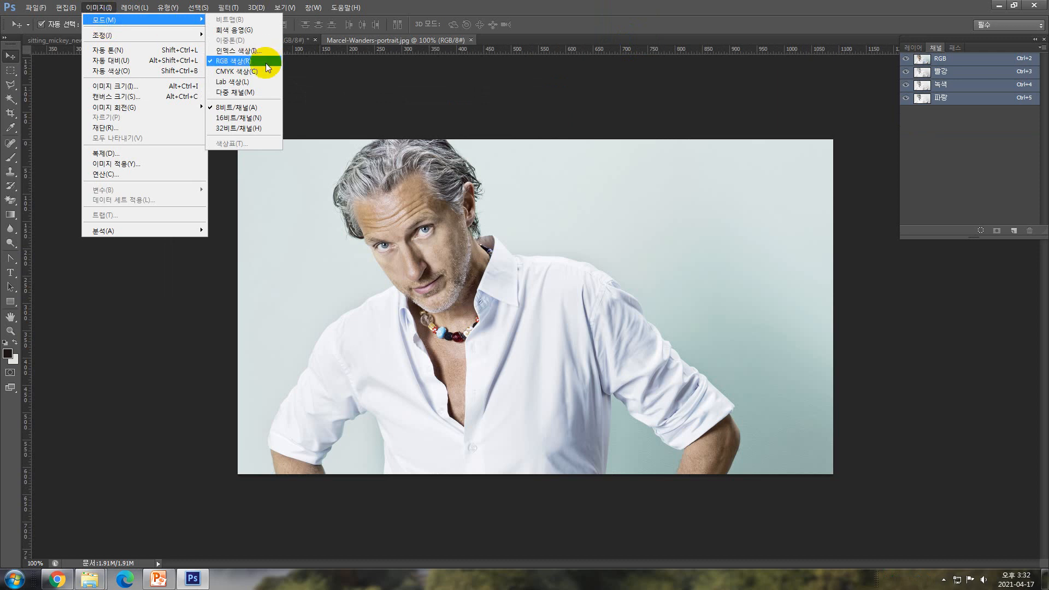
pyautogui.click(249, 35)
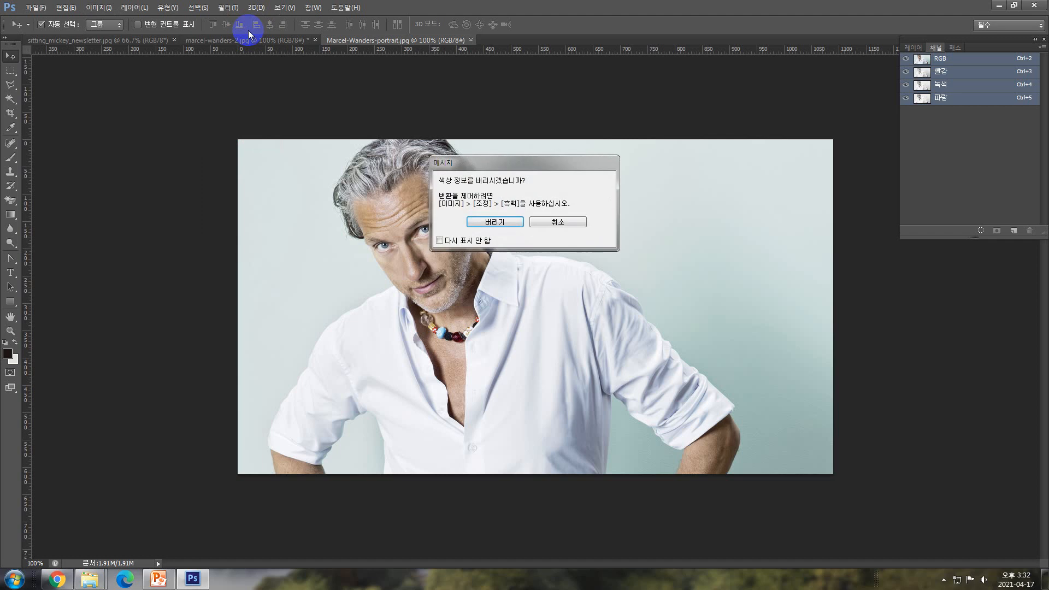
pyautogui.moveTo(478, 145); pyautogui.dragTo(549, 86)
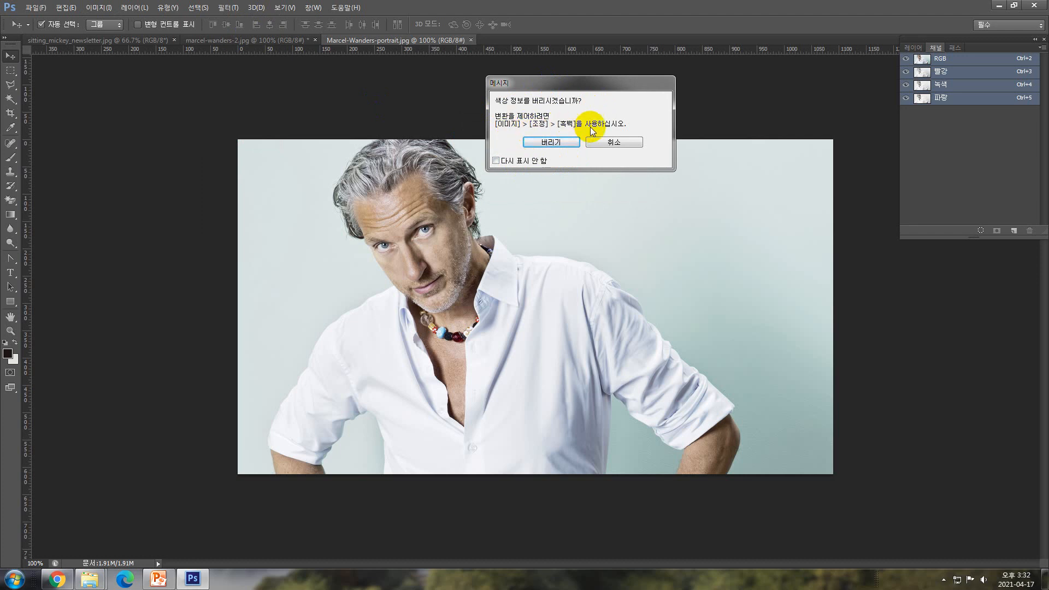
pyautogui.click(554, 142)
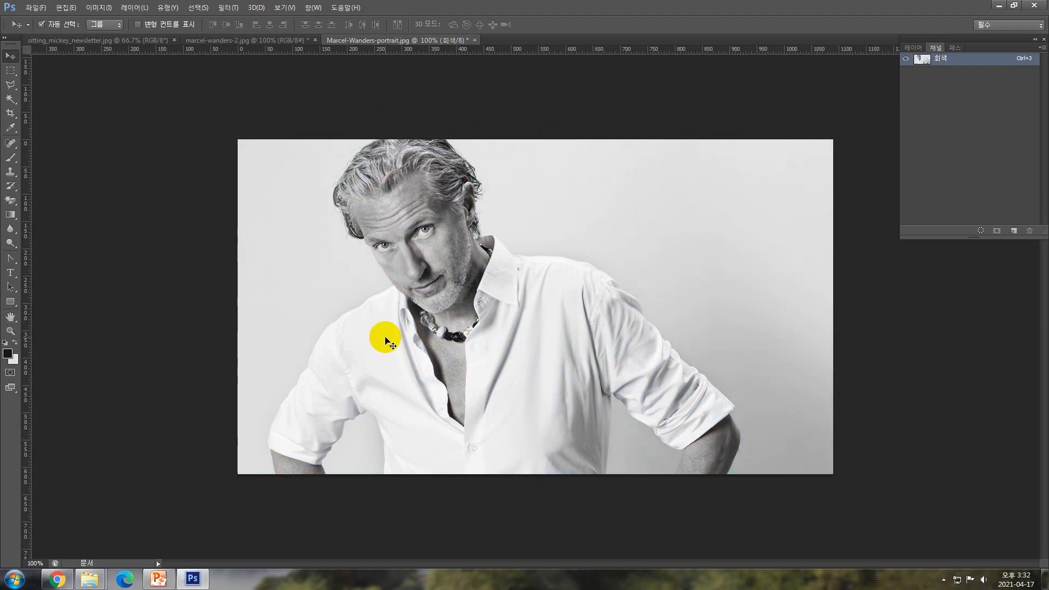
pyautogui.click(8, 354)
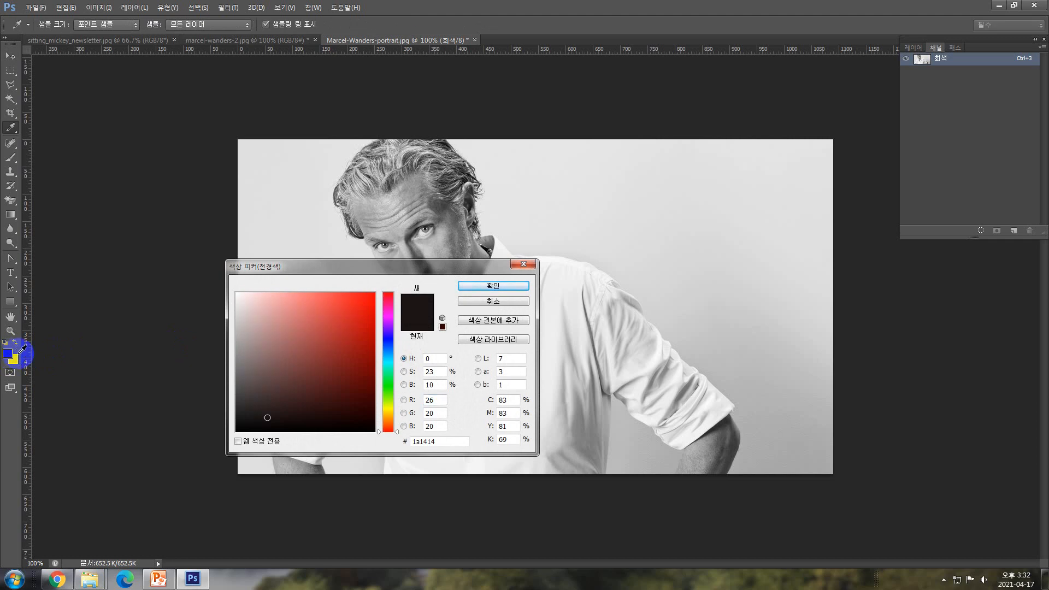
pyautogui.moveTo(349, 334)
pyautogui.mouseDown()
pyautogui.moveTo(356, 307)
pyautogui.moveTo(308, 352)
pyautogui.mouseUp()
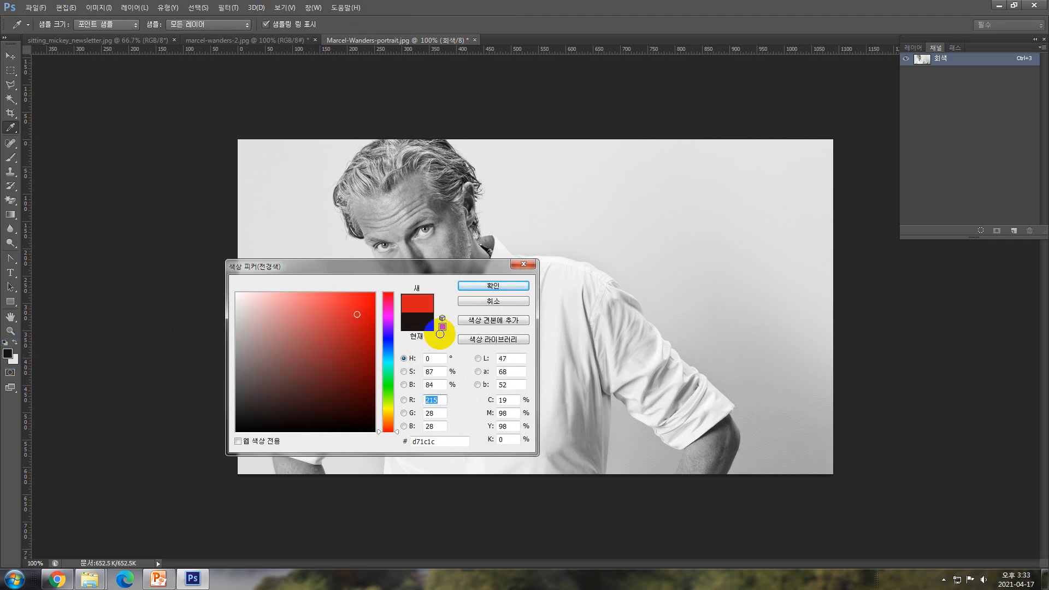
pyautogui.click(511, 304)
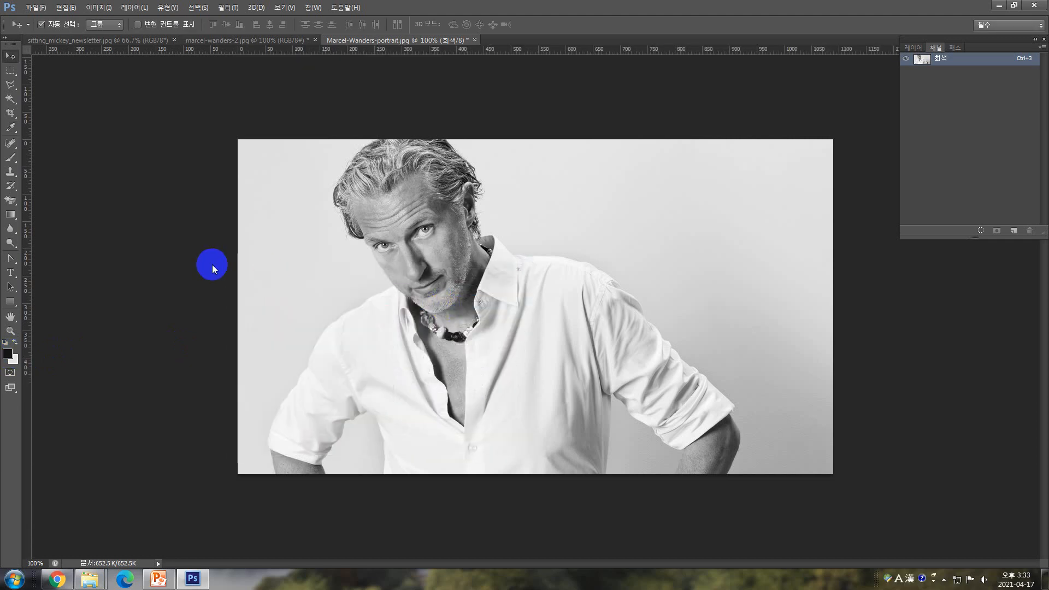
# Try brushing the background beside the man's head with foreground colour ec0a0a, and undo the brush stroke
pyautogui.click(11, 71)
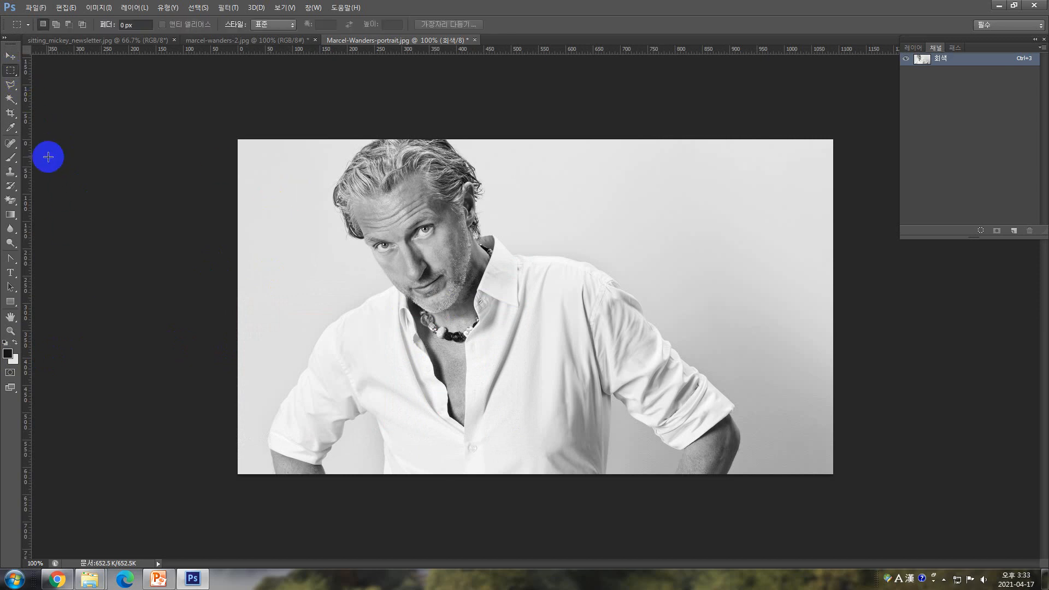
pyautogui.click(11, 158)
pyautogui.click(9, 355)
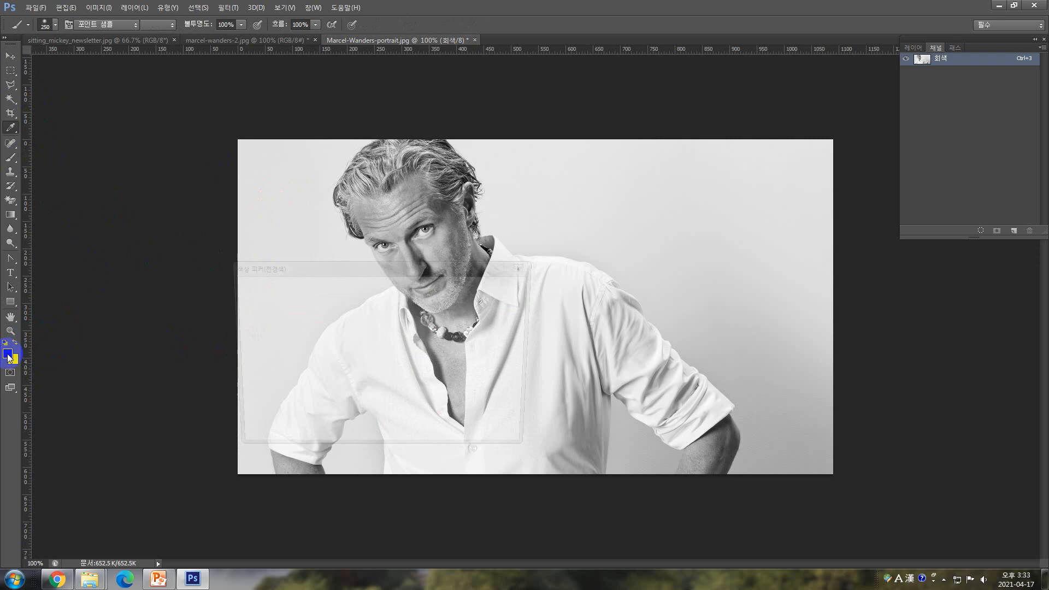
pyautogui.click(370, 303)
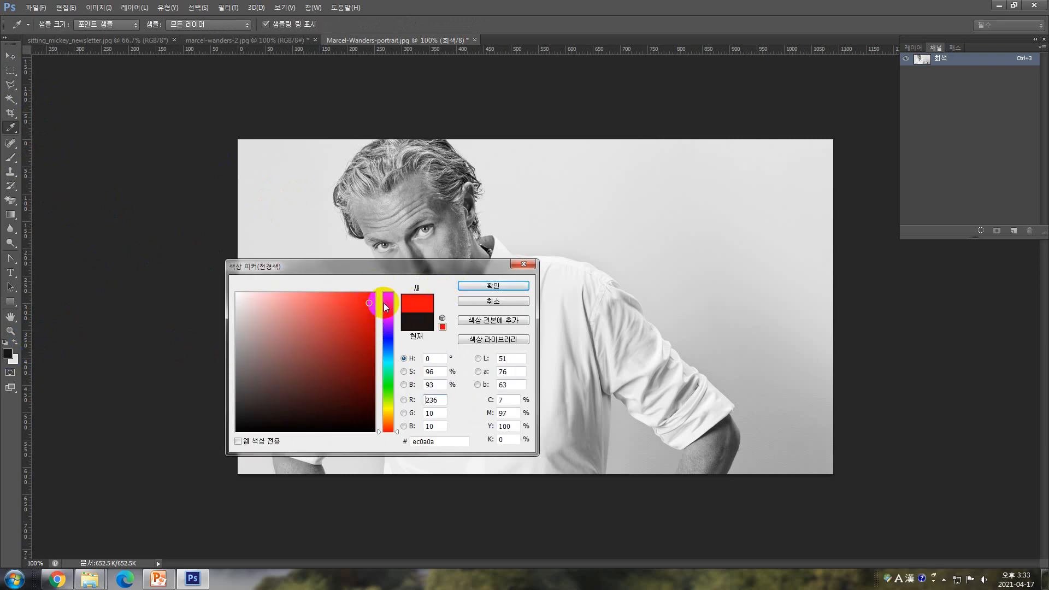
pyautogui.click(475, 287)
pyautogui.click(18, 361)
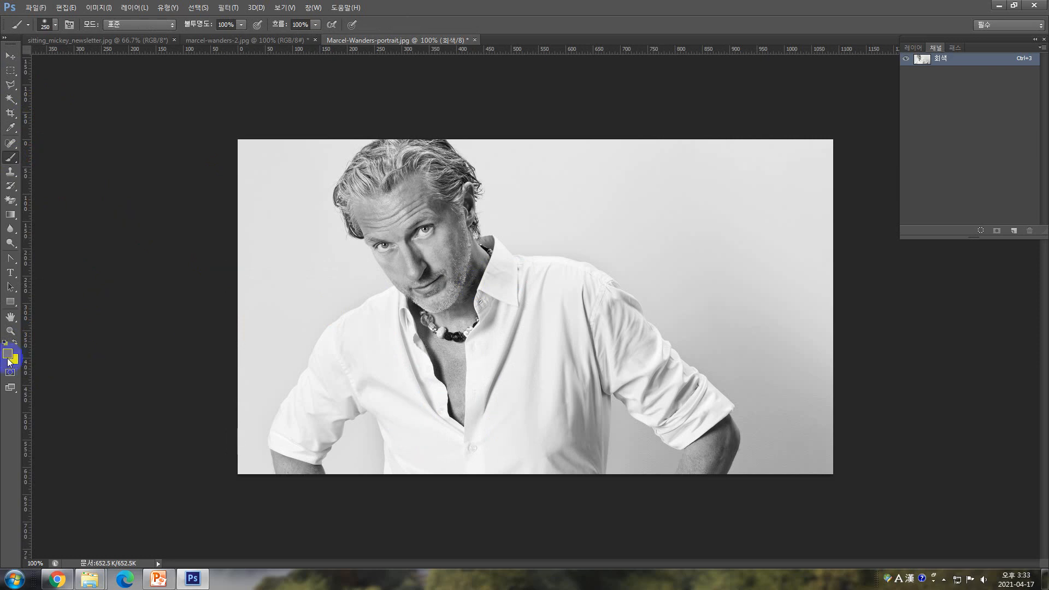
pyautogui.moveTo(294, 279); pyautogui.dragTo(328, 314)
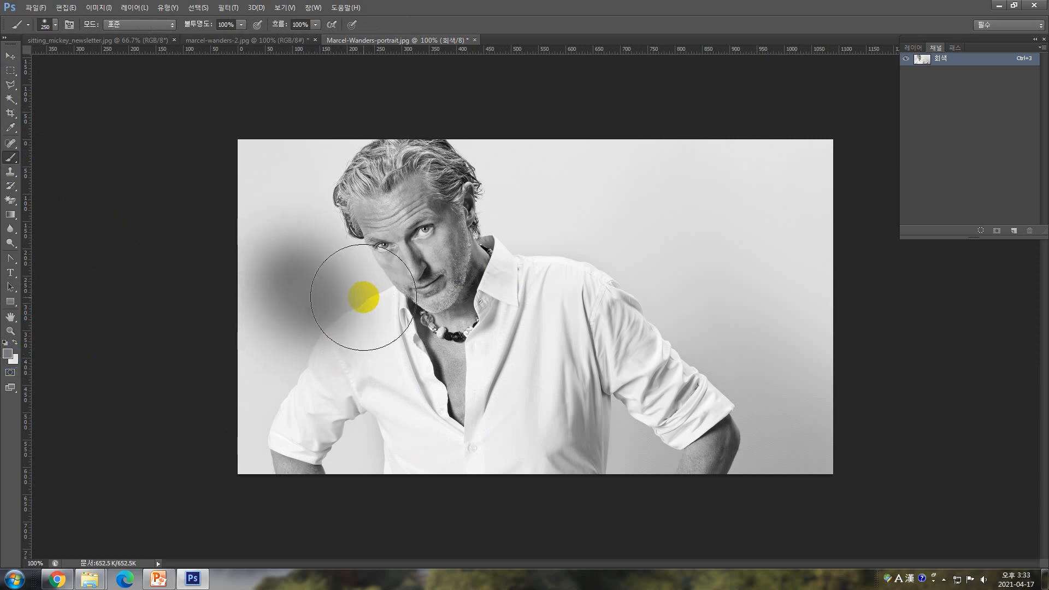
pyautogui.hotkey('ctrl', 'z')
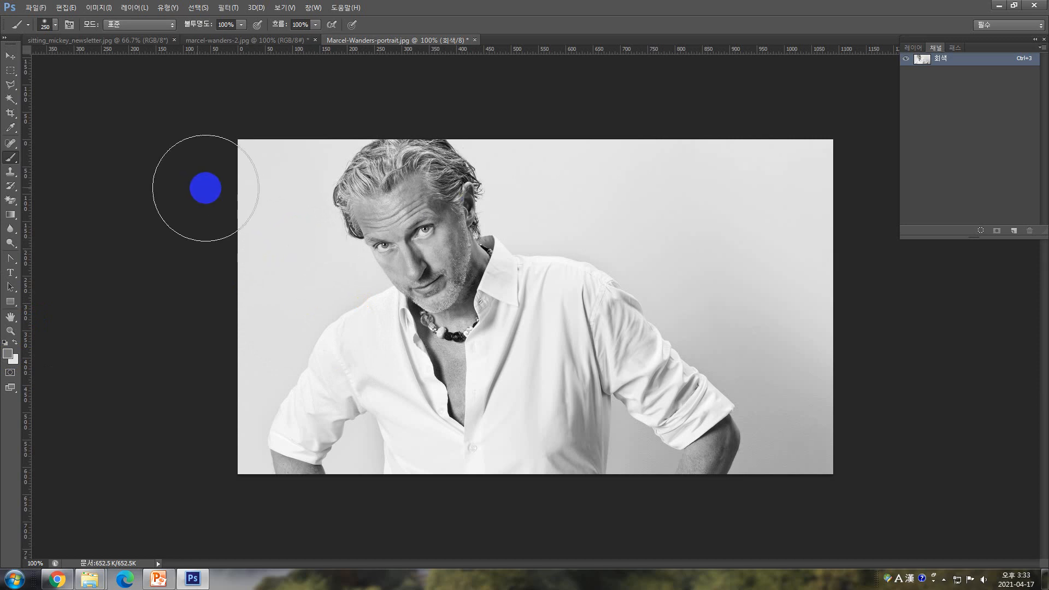
# Start a Duotone conversion of the grayscale portrait and set its type to Monotone (단일톤)
pyautogui.click(10, 56)
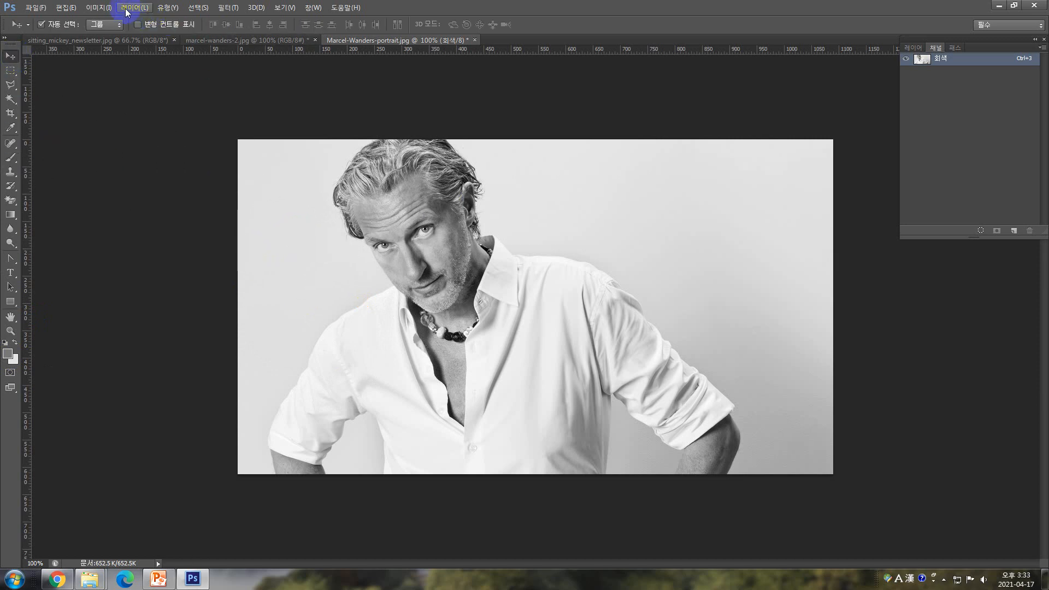
pyautogui.click(100, 8)
pyautogui.moveTo(109, 19)
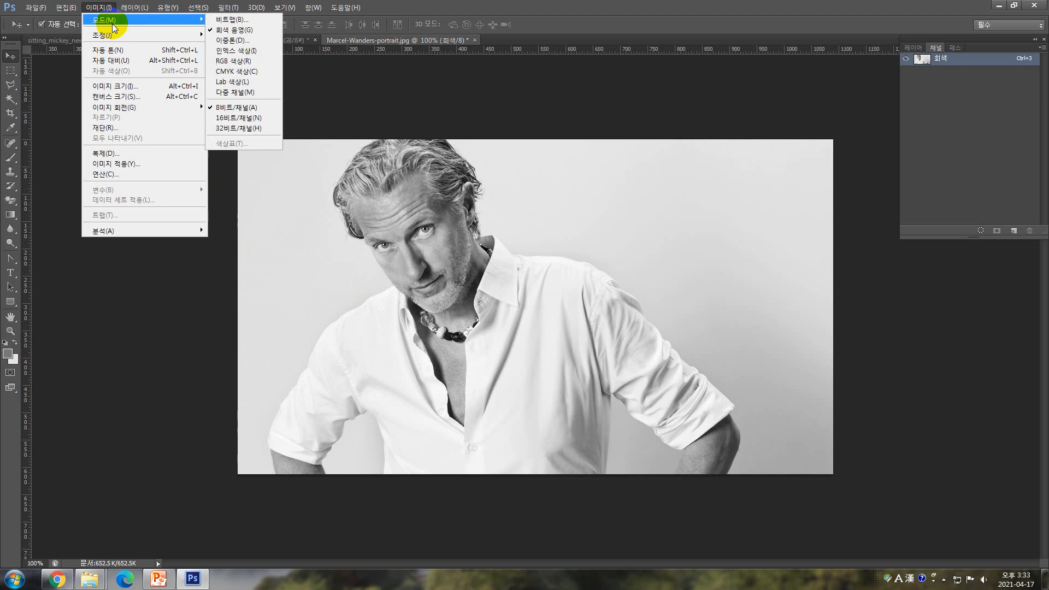
pyautogui.click(236, 41)
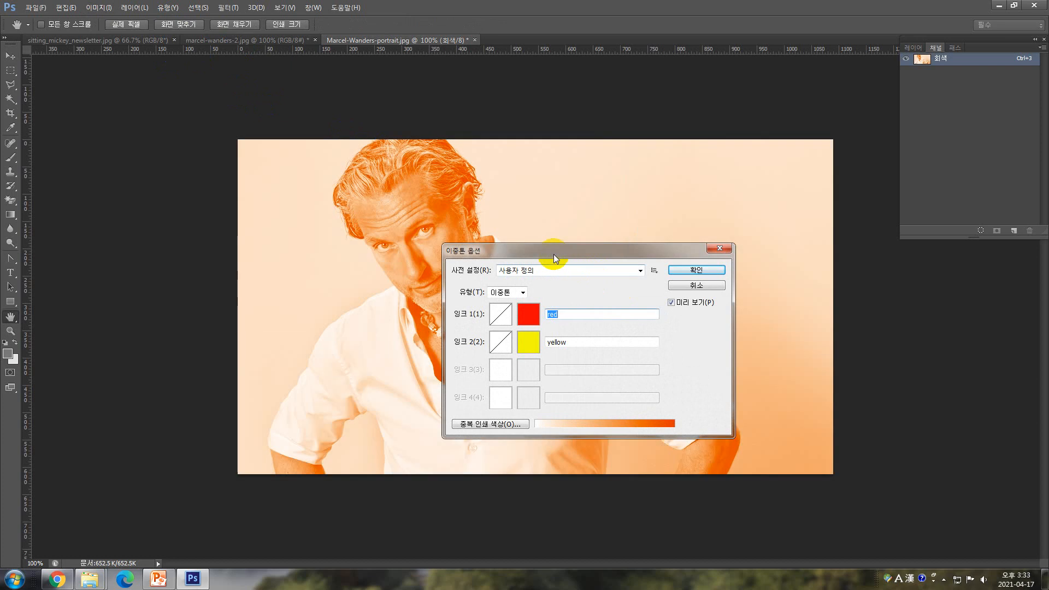
pyautogui.moveTo(553, 255)
pyautogui.mouseDown()
pyautogui.moveTo(626, 239)
pyautogui.moveTo(671, 139)
pyautogui.moveTo(665, 111)
pyautogui.mouseUp()
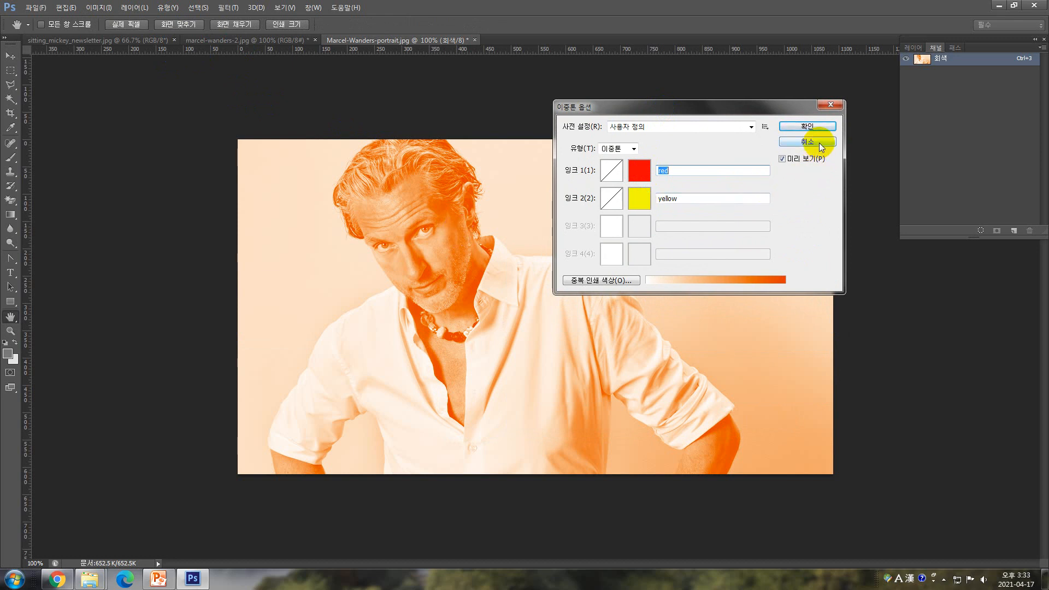
pyautogui.click(633, 148)
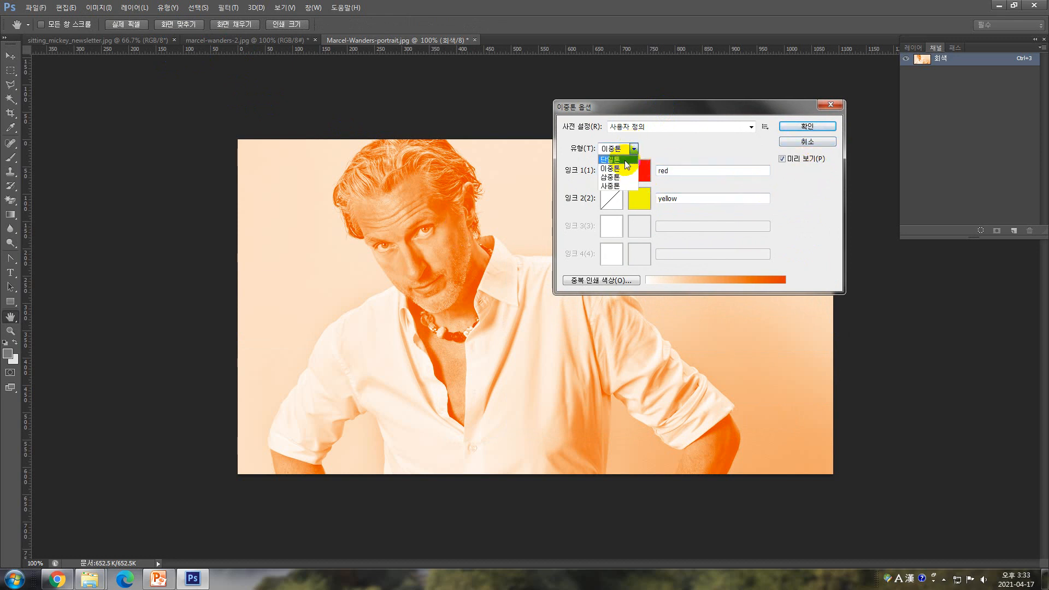
pyautogui.click(624, 159)
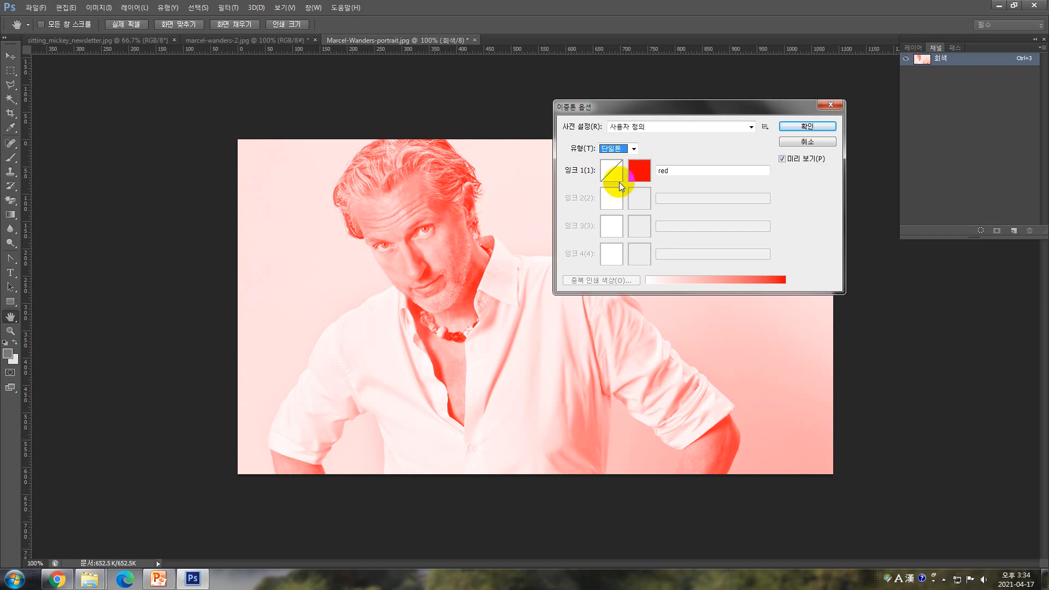
# Set the monotone's ink 1 colour to blue 0946f7
pyautogui.click(640, 173)
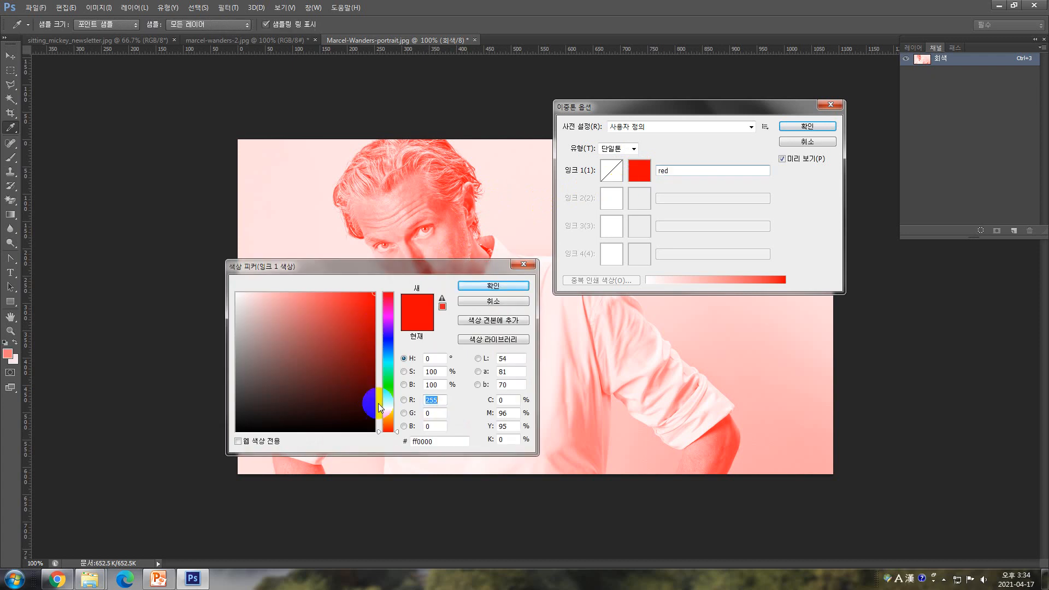
pyautogui.click(392, 347)
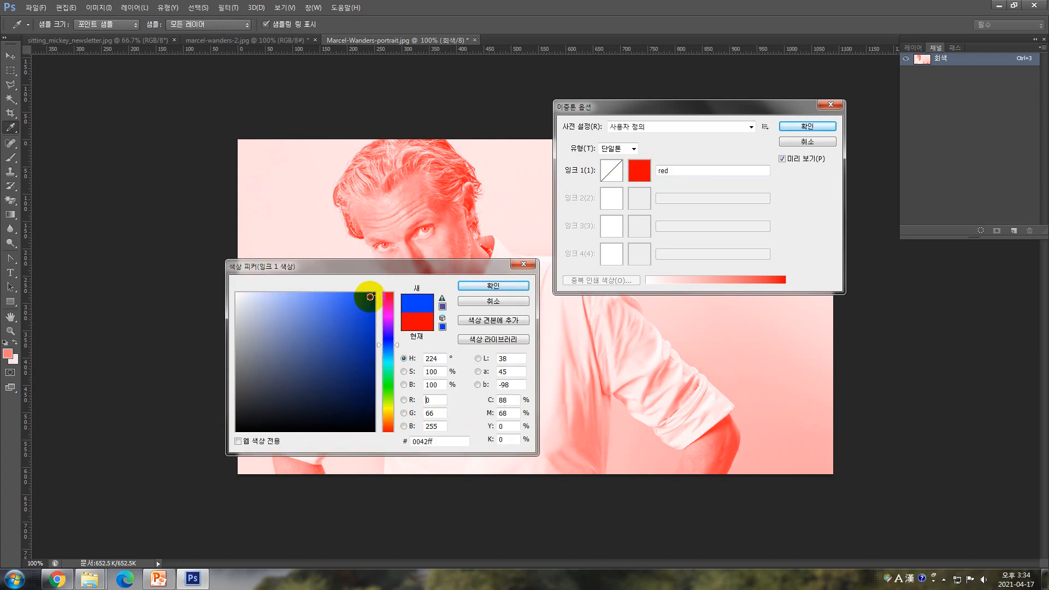
pyautogui.click(370, 297)
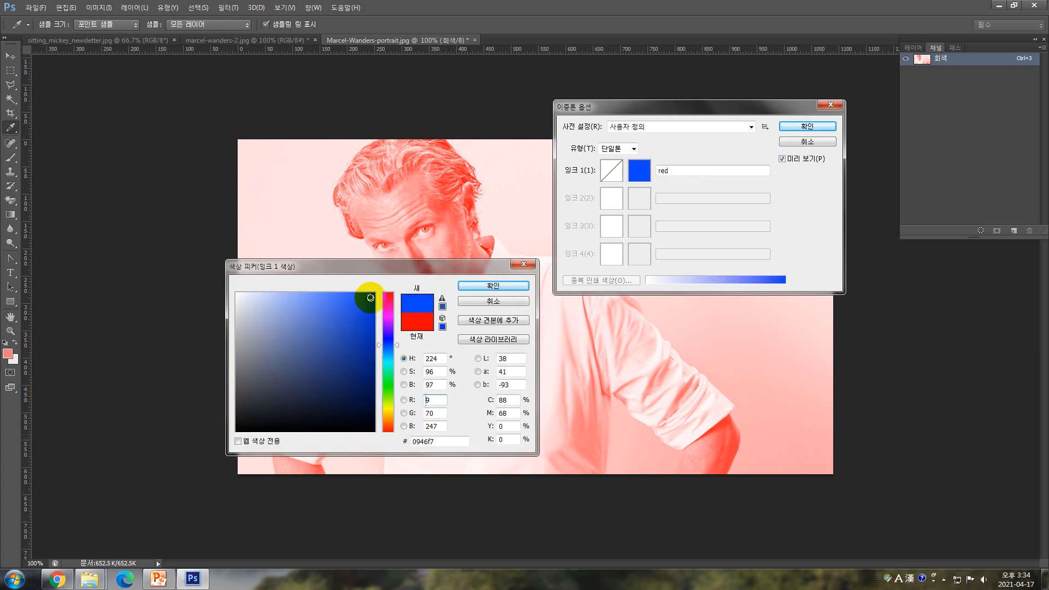
pyautogui.click(495, 288)
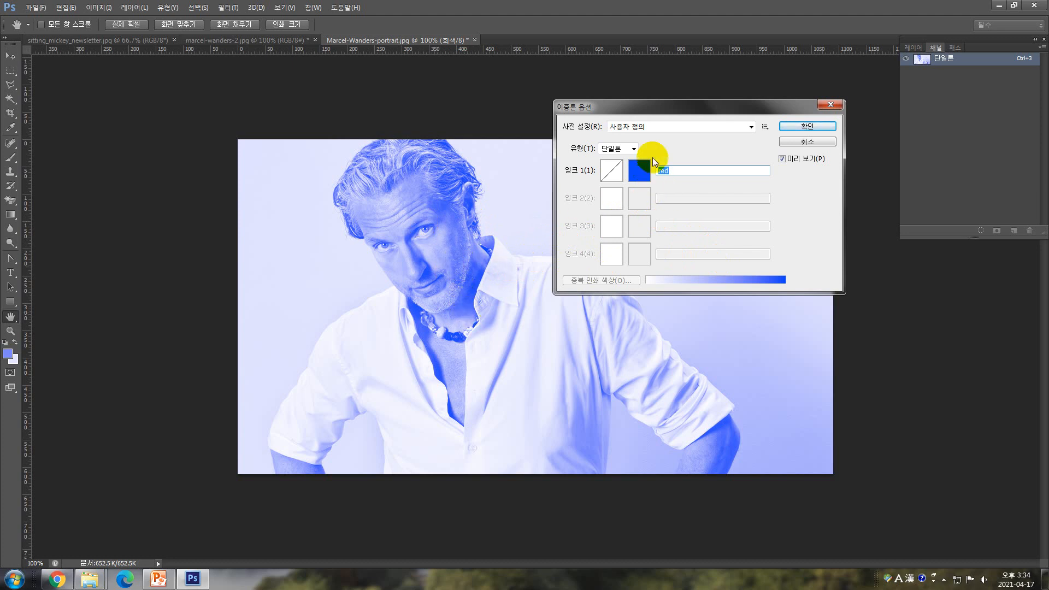
# Change the tone type to Duotone (이중톤) and pick yellow fbf200 for ink 2
pyautogui.click(634, 148)
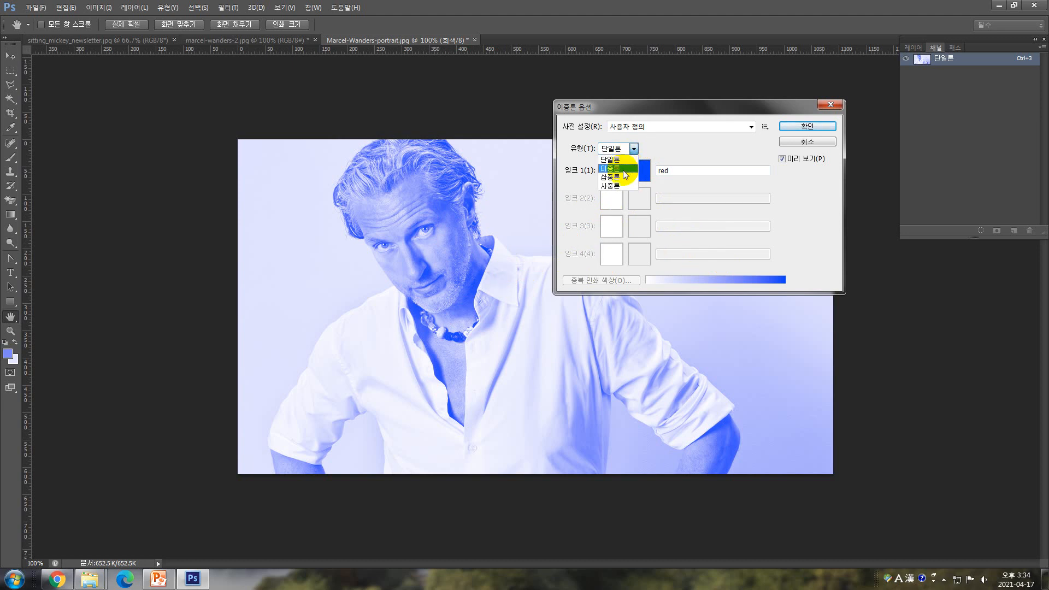
pyautogui.click(623, 171)
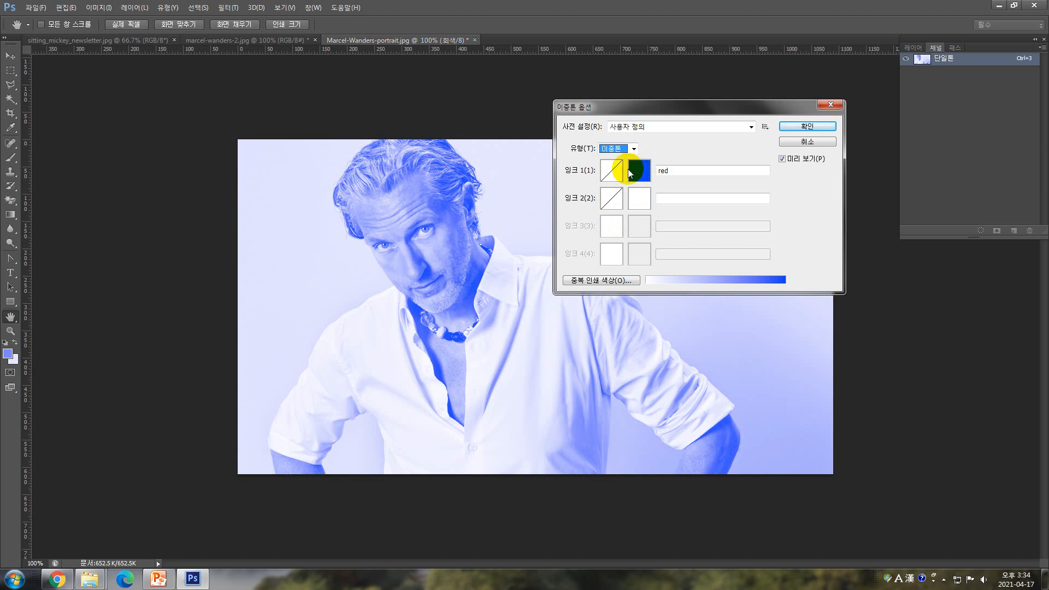
pyautogui.click(635, 204)
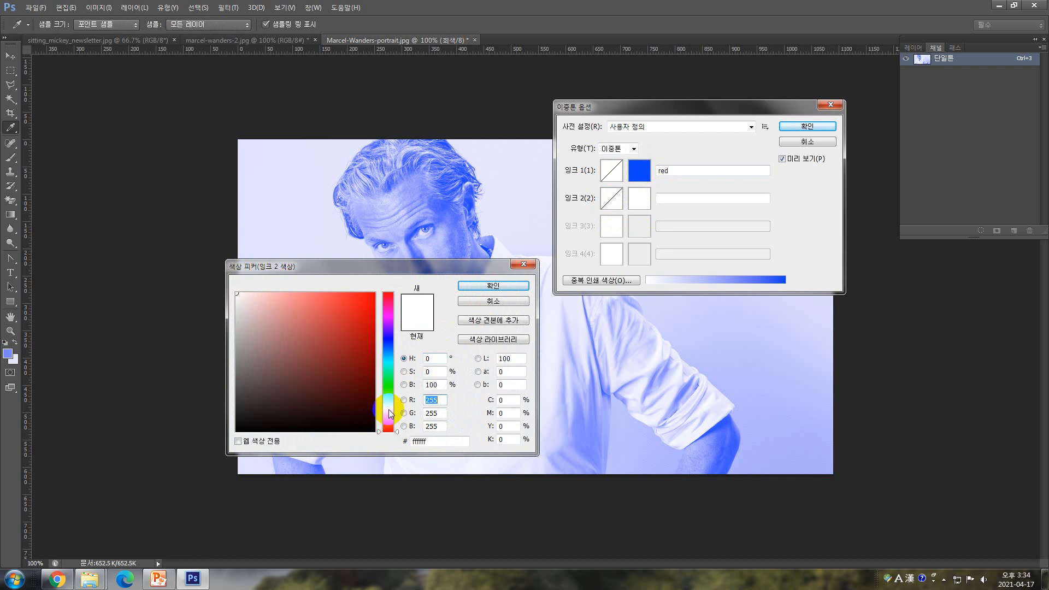
pyautogui.click(389, 409)
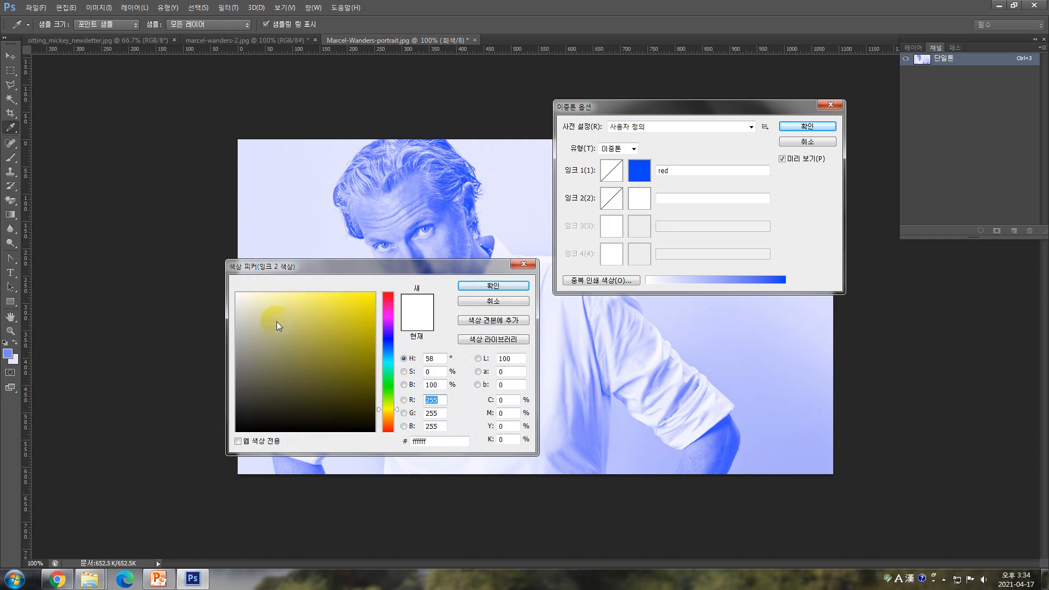
pyautogui.click(375, 295)
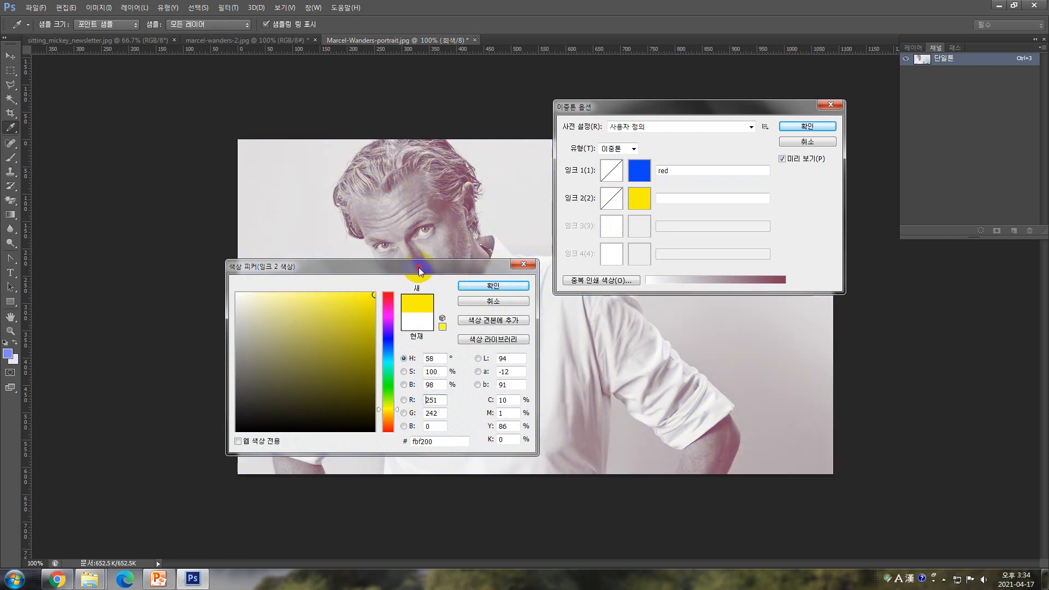
# Try a paler yellow, ebe89b, as the ink 2 colour and attempt to apply the duotone
pyautogui.moveTo(416, 267); pyautogui.dragTo(421, 360)
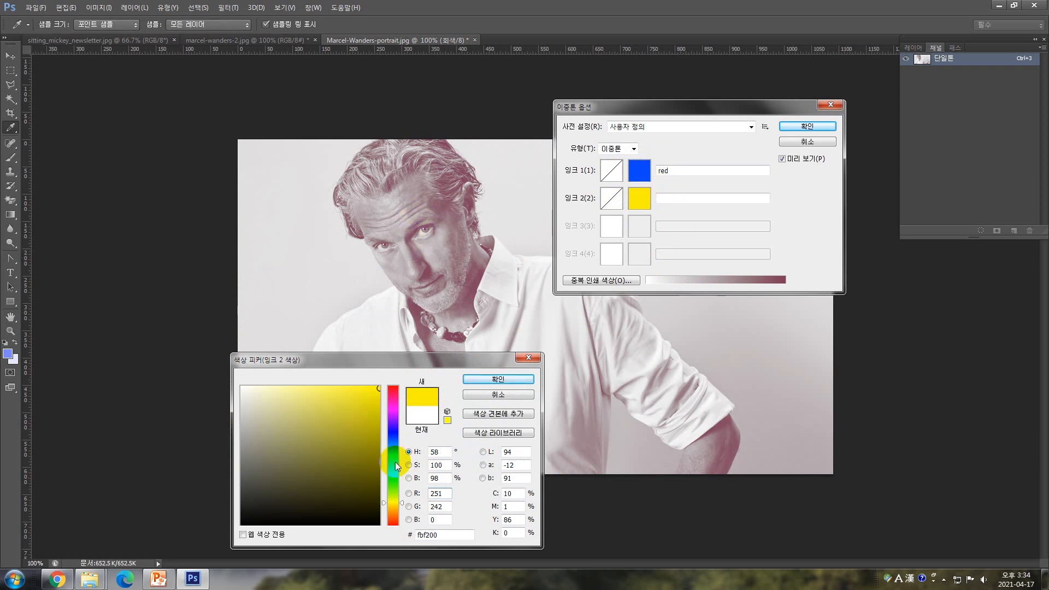
pyautogui.click(304, 397)
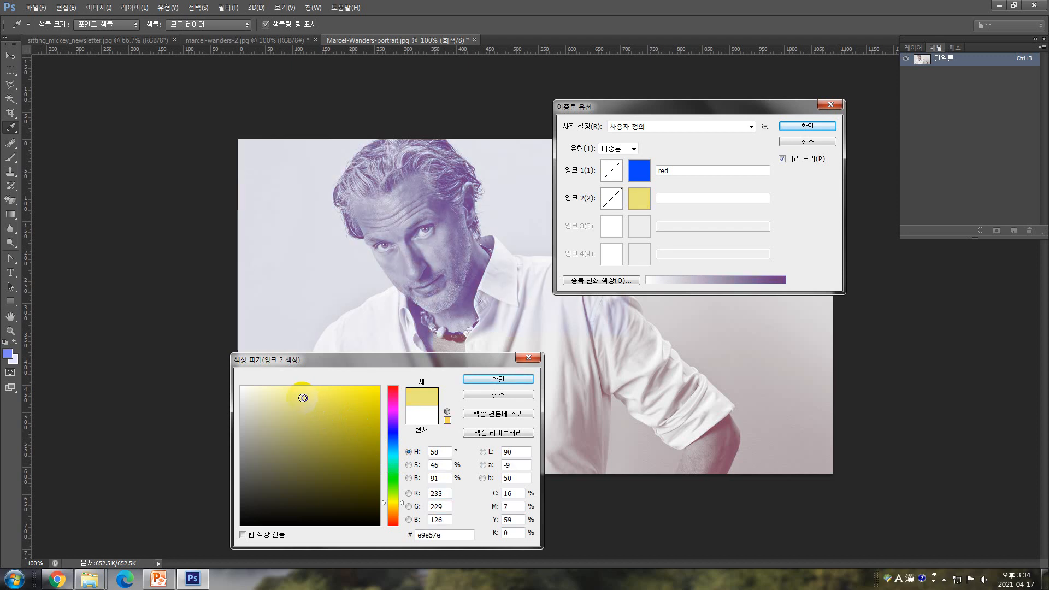
pyautogui.click(288, 397)
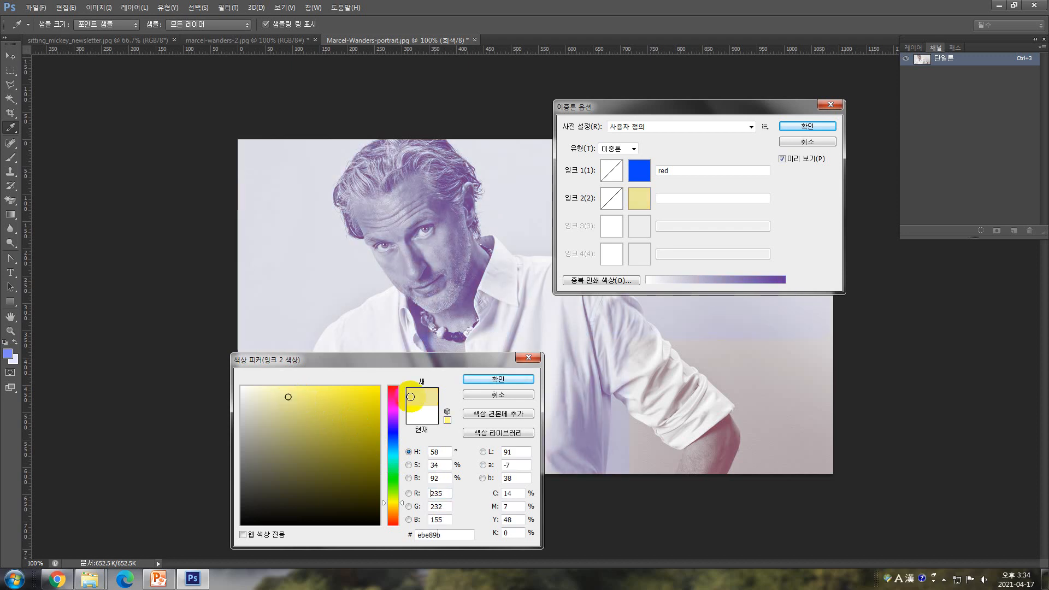
pyautogui.click(492, 382)
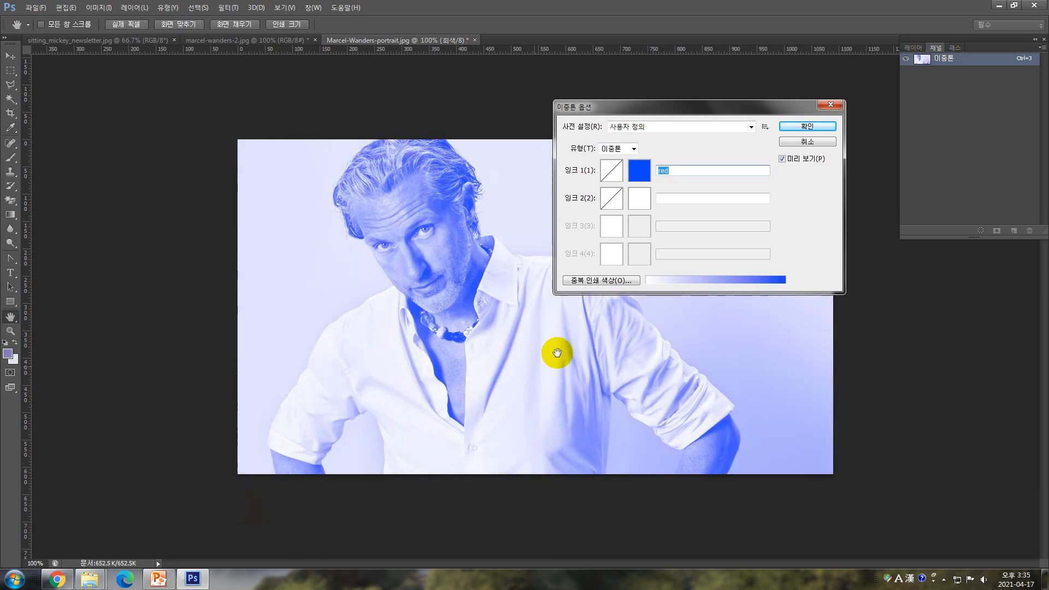
pyautogui.click(818, 130)
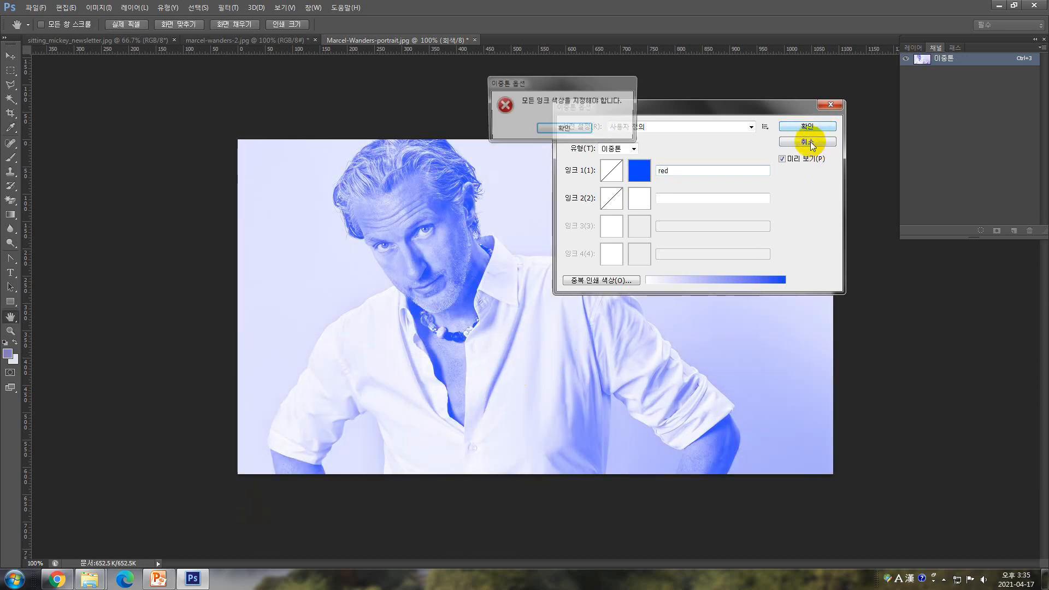
pyautogui.click(583, 129)
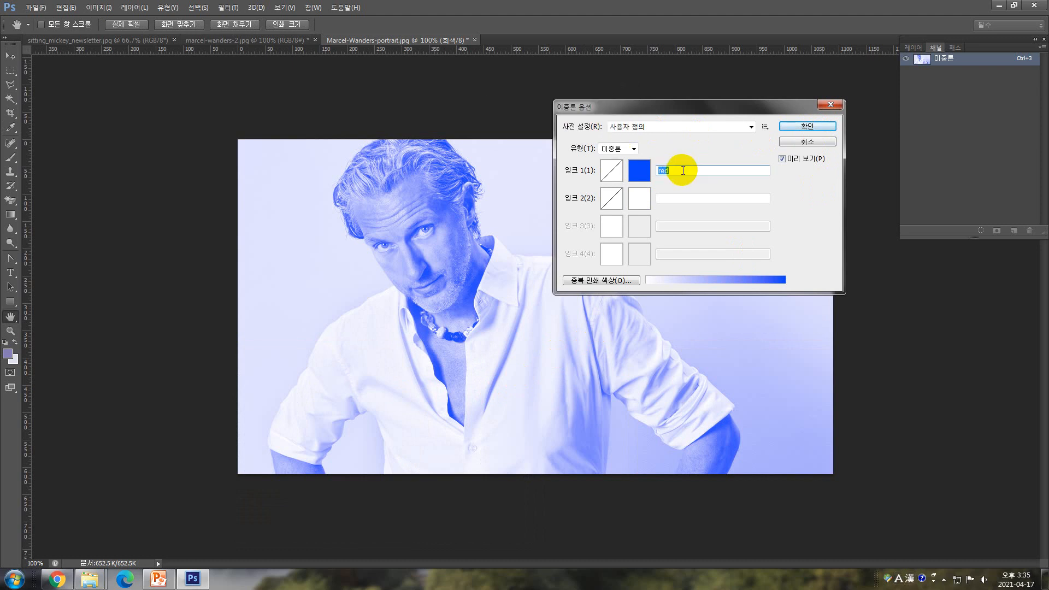
# Set the tone type back to Monotone (단일톤) and apply the blue ink to the portrait
pyautogui.click(618, 148)
pyautogui.click(614, 158)
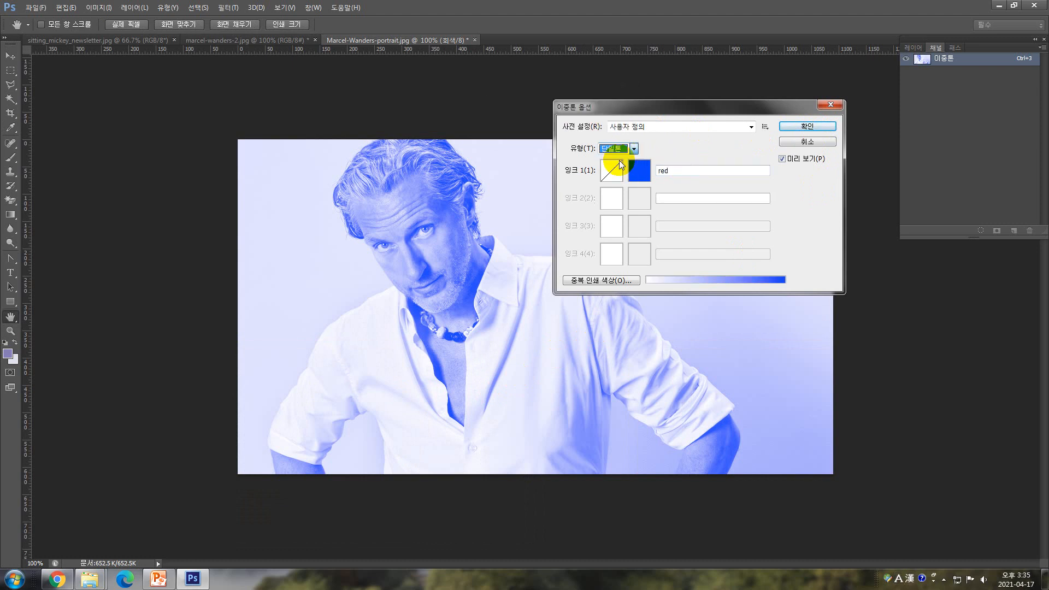
pyautogui.click(784, 128)
pyautogui.moveTo(386, 198); pyautogui.dragTo(185, 130)
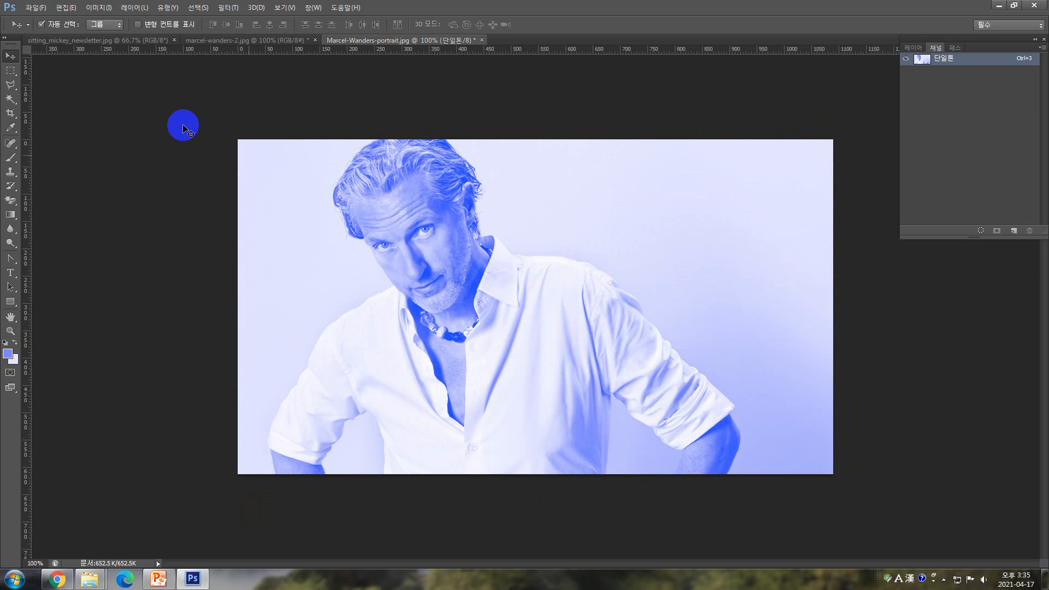
# Convert the blue monotone portrait to RGB colour mode
pyautogui.click(104, 9)
pyautogui.moveTo(102, 24)
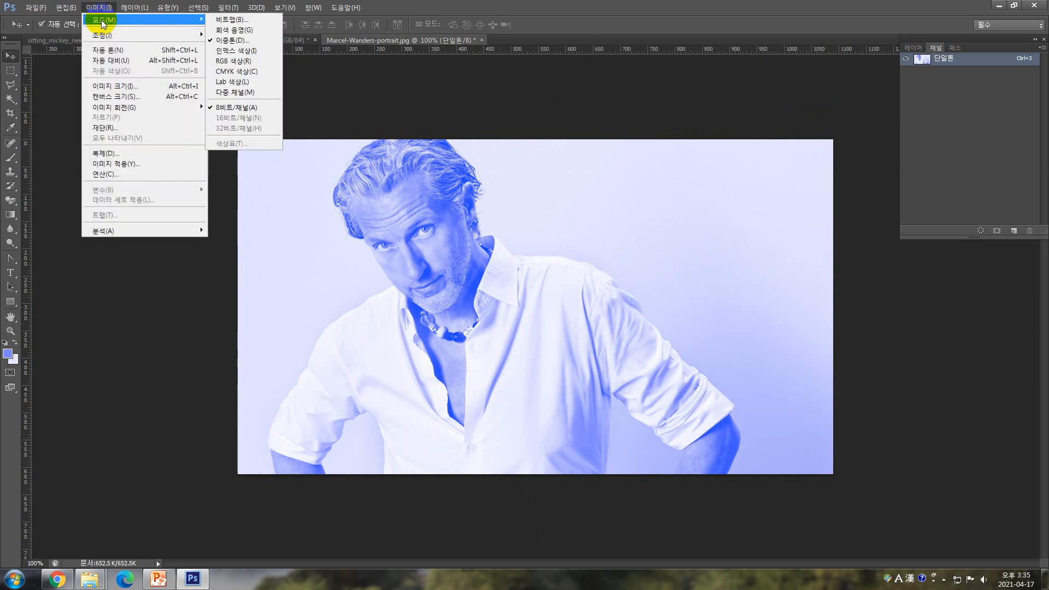
pyautogui.click(249, 61)
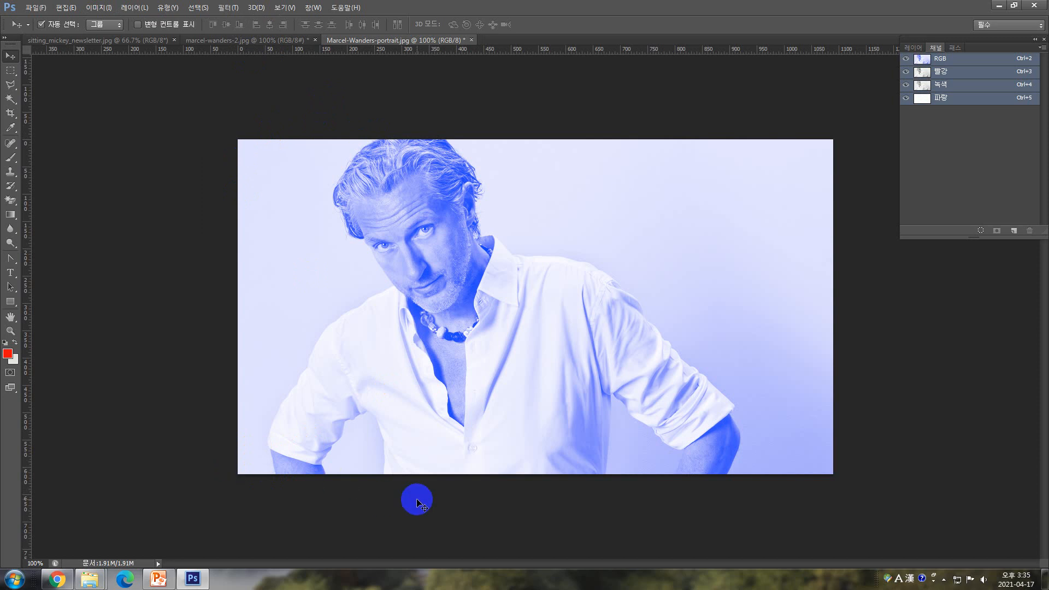
# Switch to PowerPoint and review the slides on Duotone mode, black-and-white conversion and threshold image effects
pyautogui.click(159, 580)
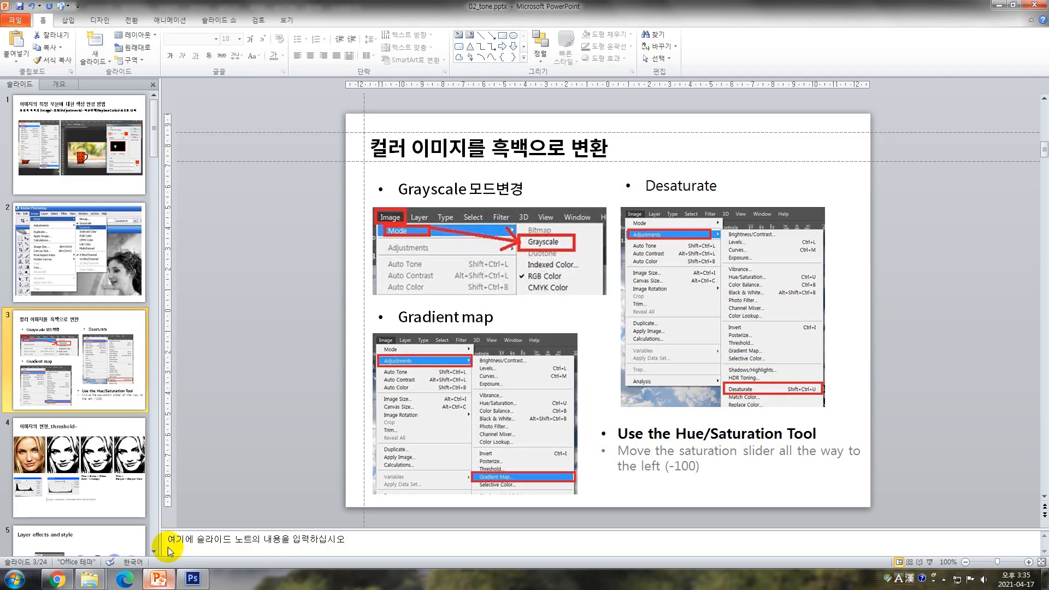
pyautogui.click(101, 267)
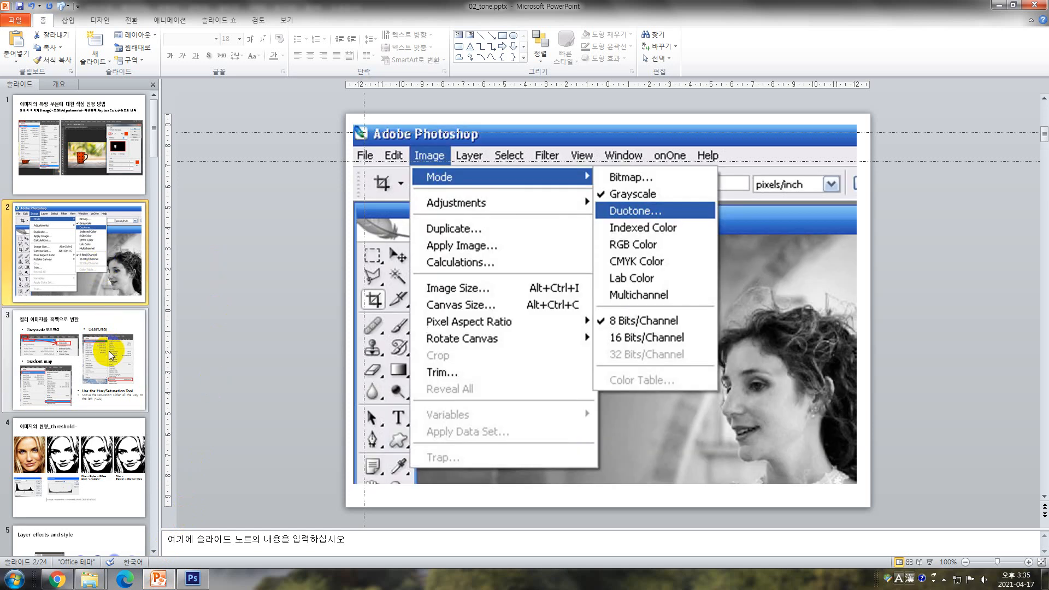
pyautogui.click(110, 351)
pyautogui.click(113, 437)
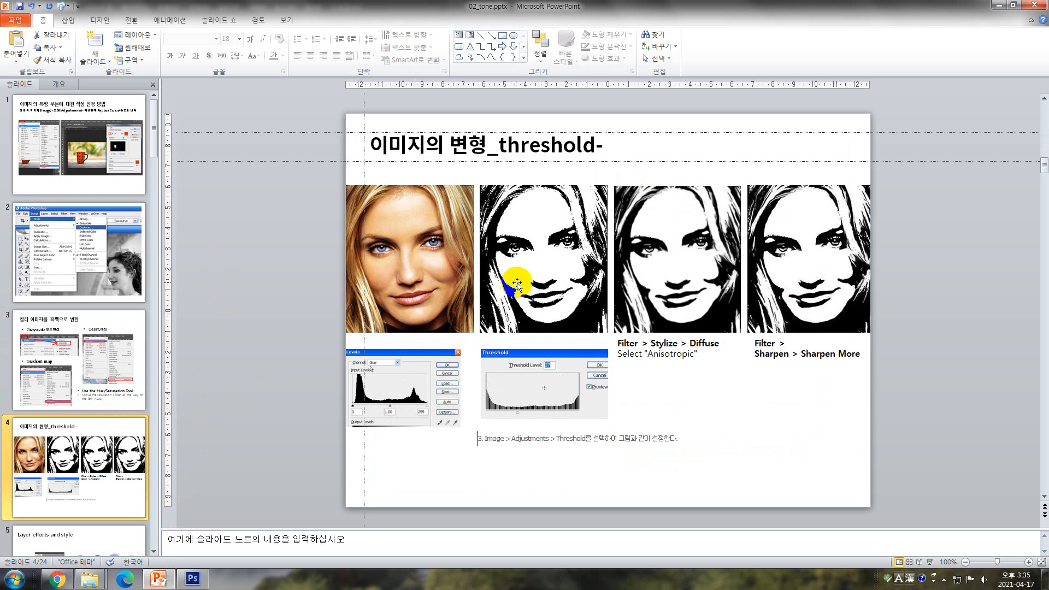
pyautogui.moveTo(404, 147); pyautogui.dragTo(418, 154)
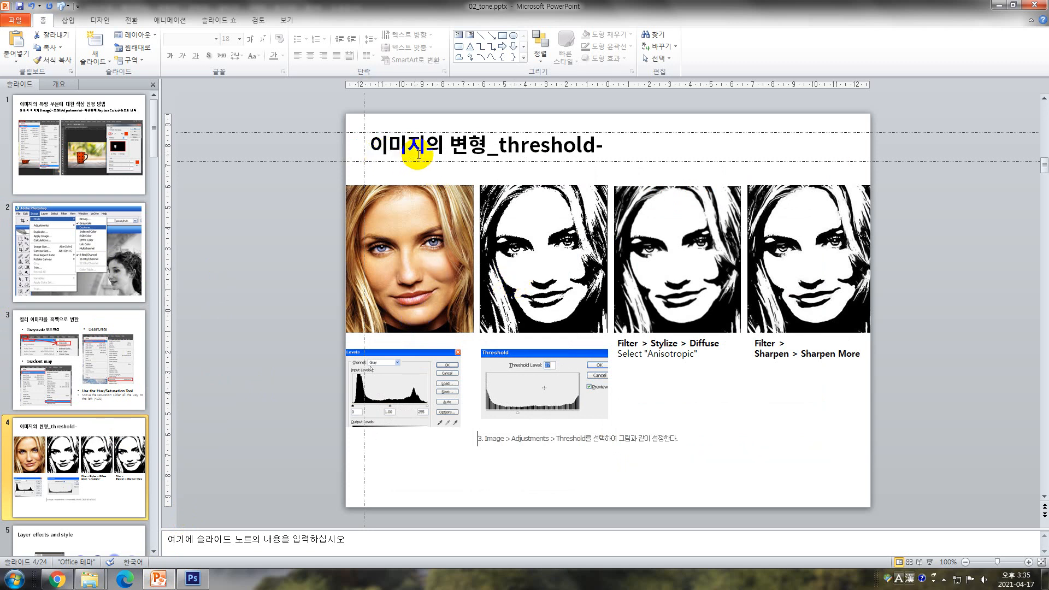
pyautogui.click(562, 185)
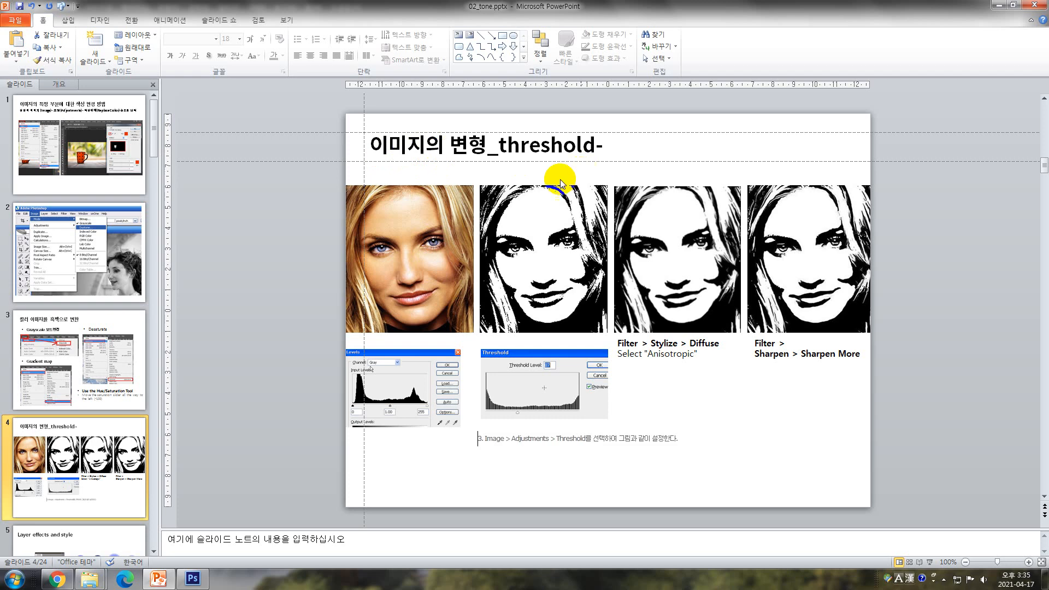
# Switch back to Photoshop, bring marcel-wanders-2.jpg to the front and check its colour mode options
pyautogui.click(193, 579)
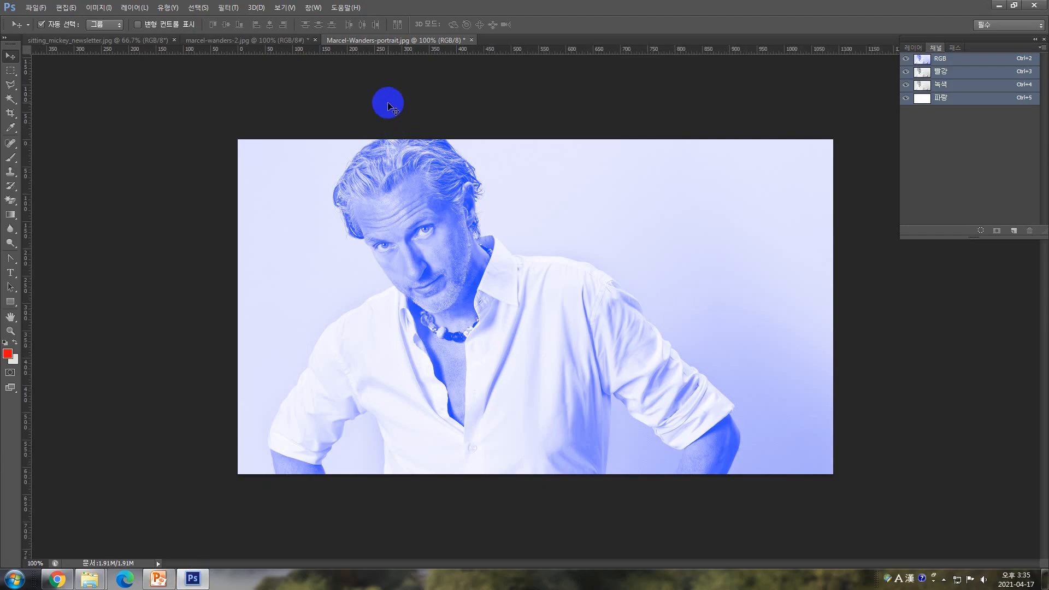
pyautogui.click(244, 41)
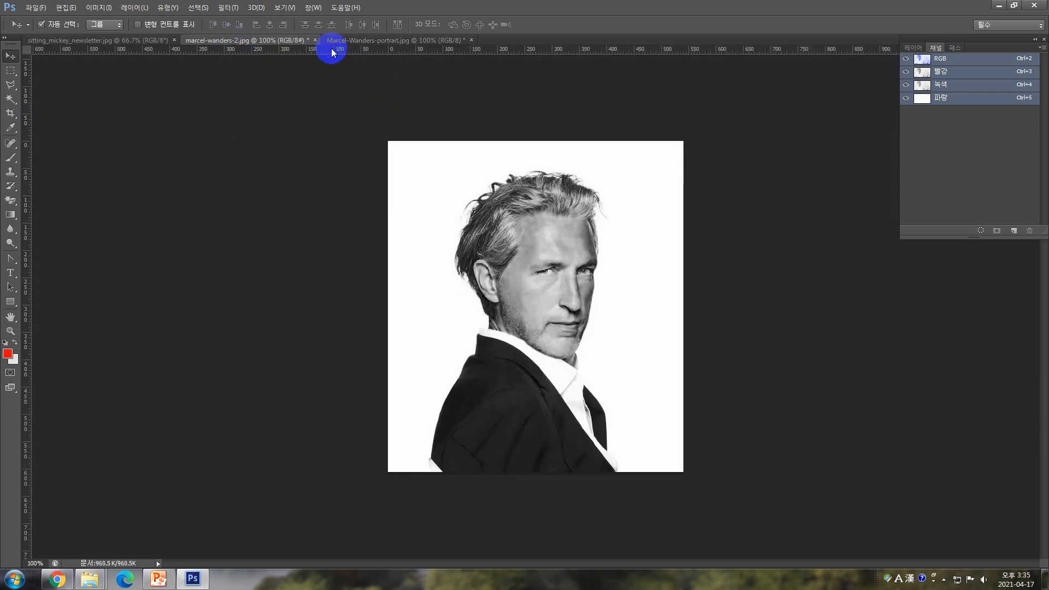
pyautogui.click(99, 7)
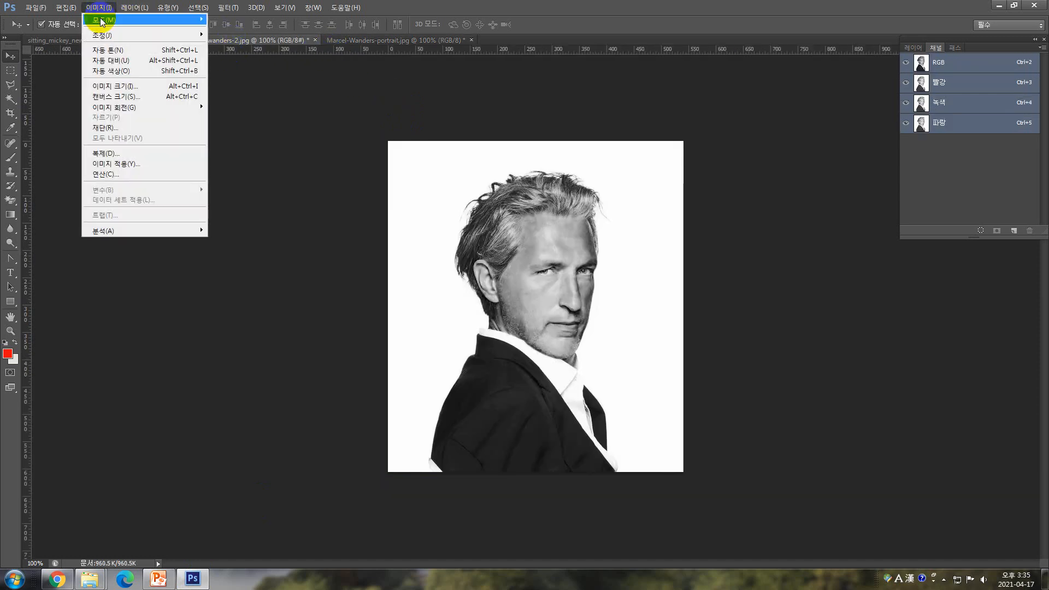
pyautogui.moveTo(103, 24)
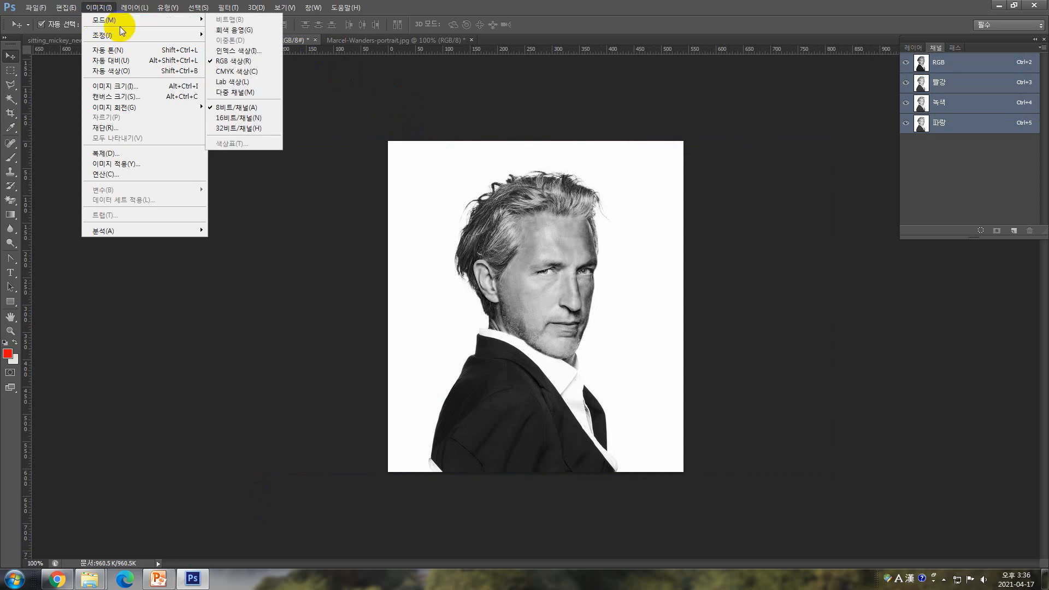
pyautogui.click(466, 122)
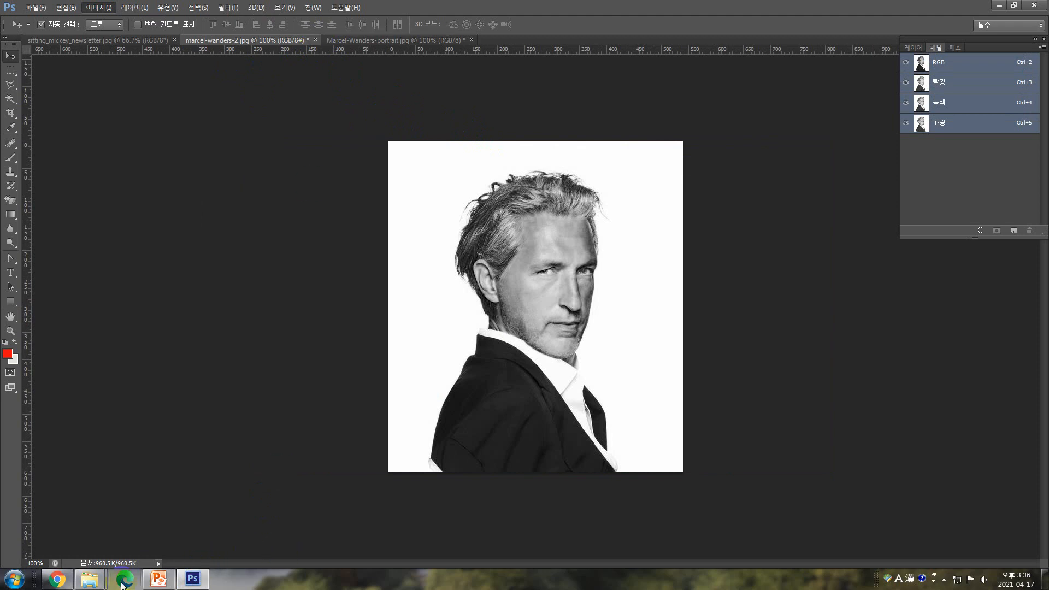
pyautogui.moveTo(101, 582)
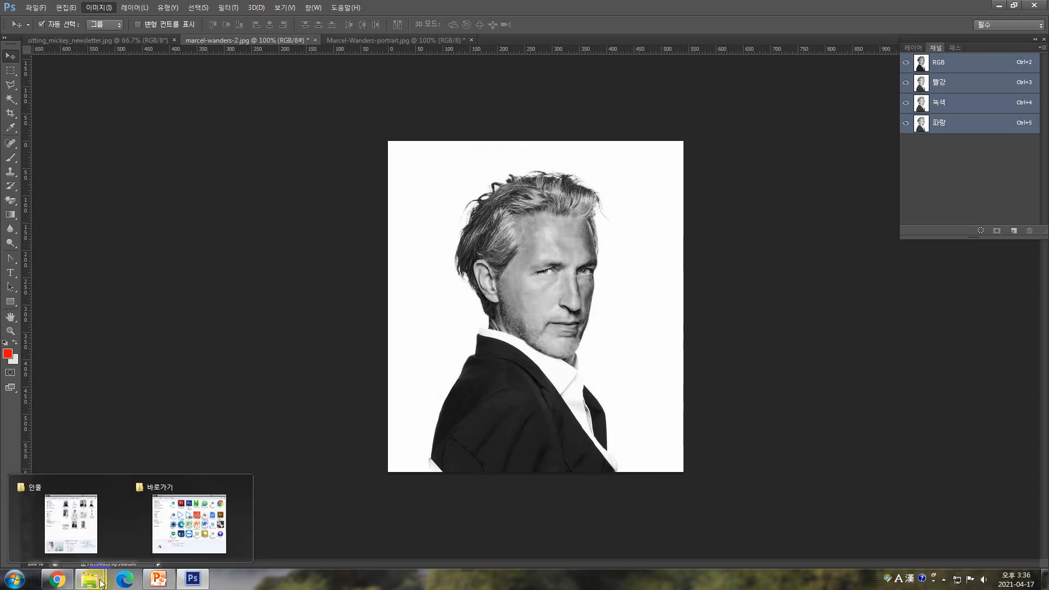
pyautogui.click(77, 541)
pyautogui.click(710, 54)
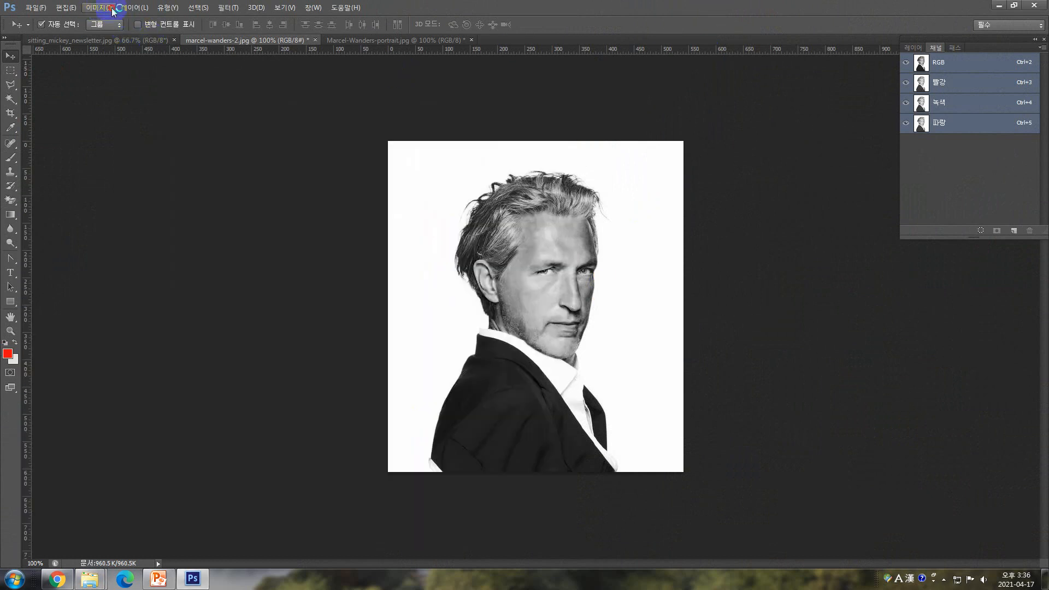
# Apply a Threshold (한계값) adjustment to the marcel-wanders-2.jpg portrait, raising the level slightly past 141
pyautogui.click(114, 11)
pyautogui.moveTo(175, 20)
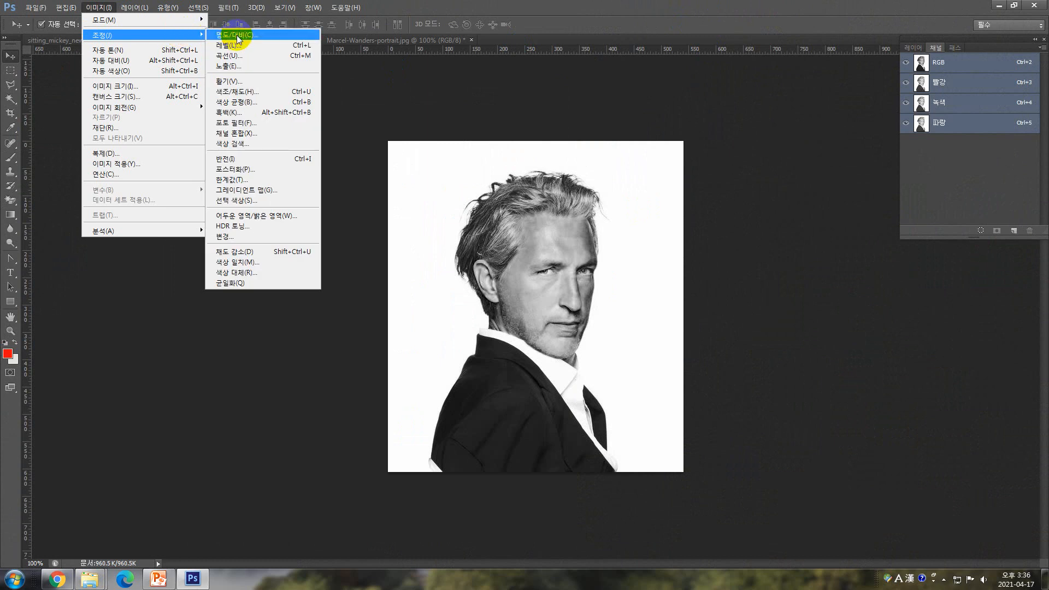
pyautogui.click(249, 179)
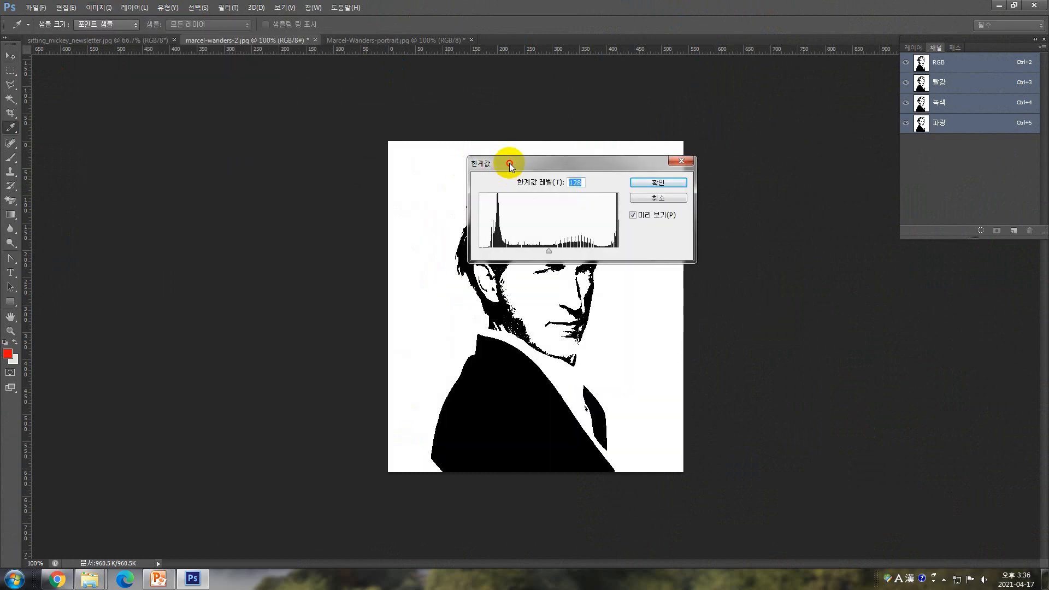
pyautogui.moveTo(509, 163); pyautogui.dragTo(697, 287)
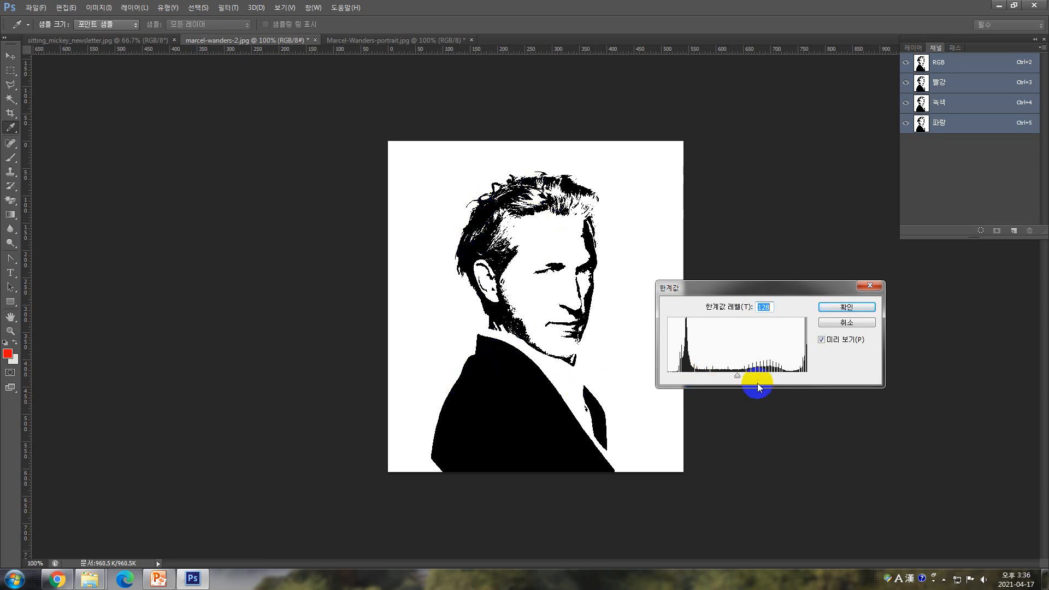
pyautogui.moveTo(739, 377)
pyautogui.mouseDown()
pyautogui.moveTo(720, 378)
pyautogui.moveTo(757, 379)
pyautogui.moveTo(744, 377)
pyautogui.mouseUp()
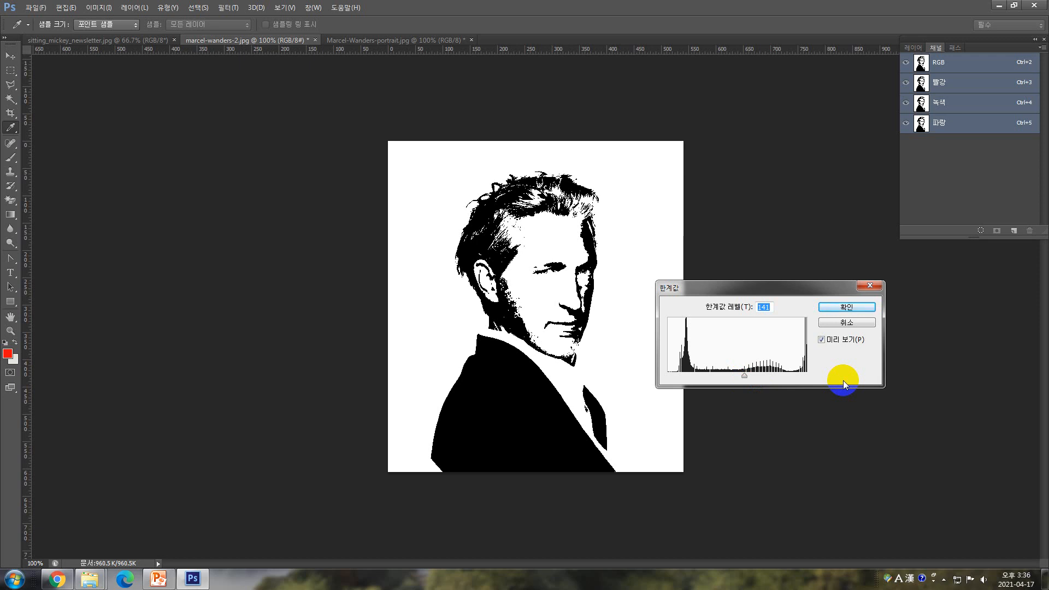
pyautogui.moveTo(749, 375); pyautogui.dragTo(749, 374)
pyautogui.click(845, 309)
pyautogui.press('v')
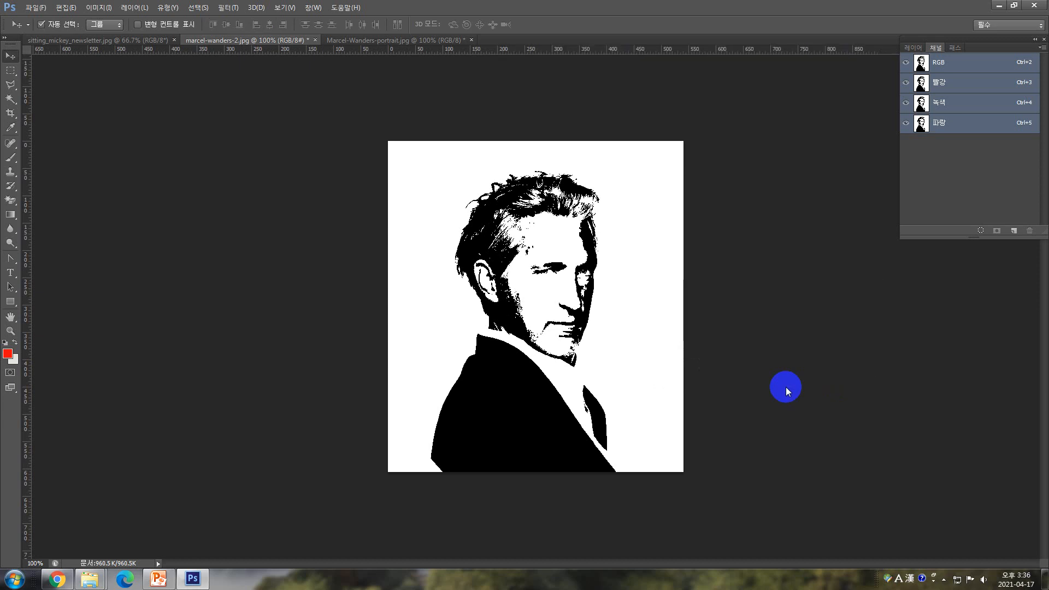
# Open marcel-wanders.jpg from the 인물 folder as a new Photoshop document
pyautogui.click(516, 247)
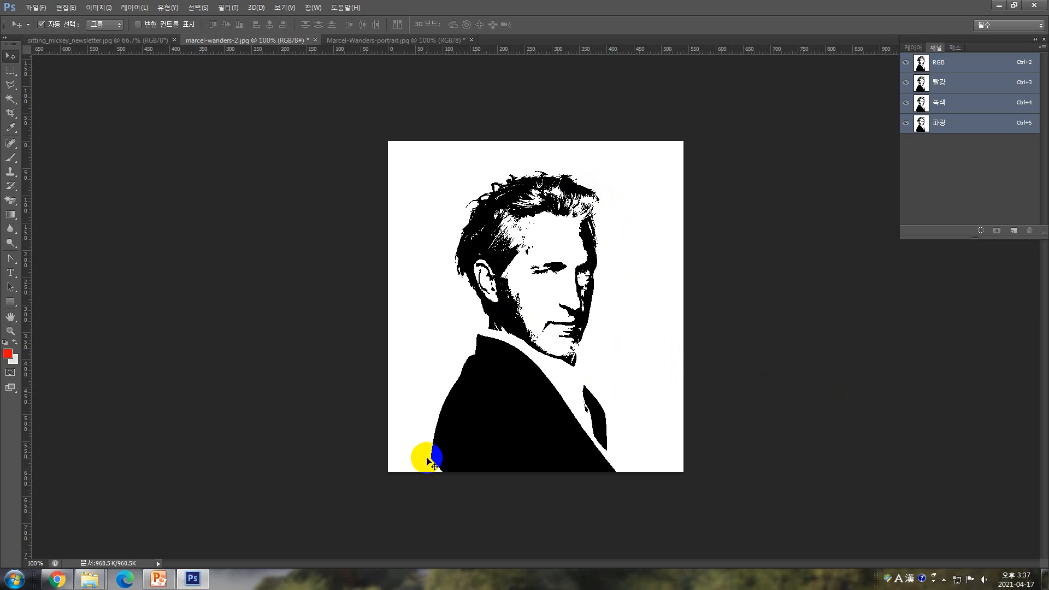
pyautogui.click(249, 566)
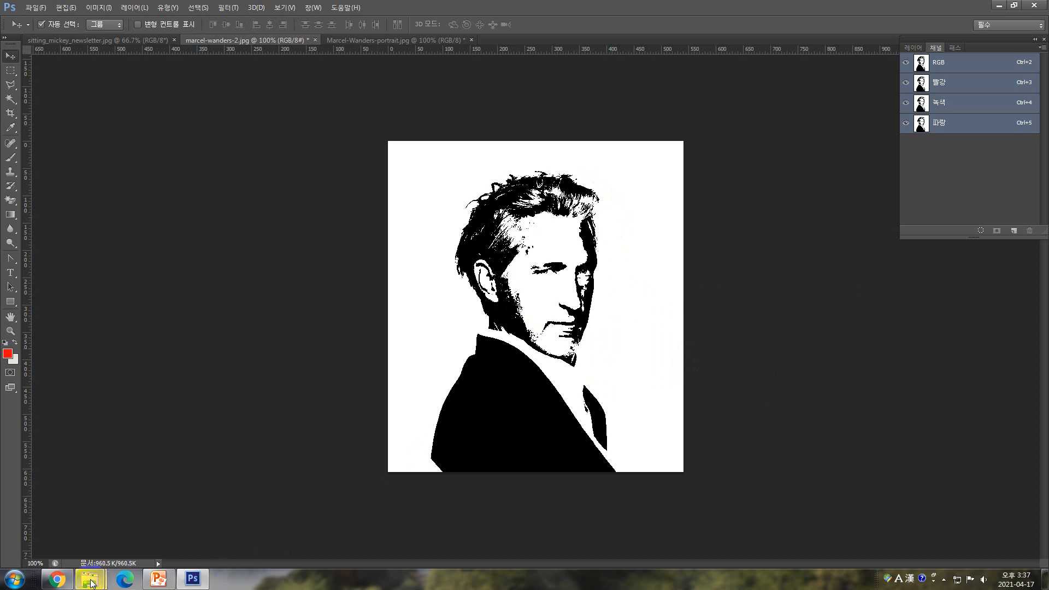
pyautogui.moveTo(90, 582)
pyautogui.moveTo(88, 549)
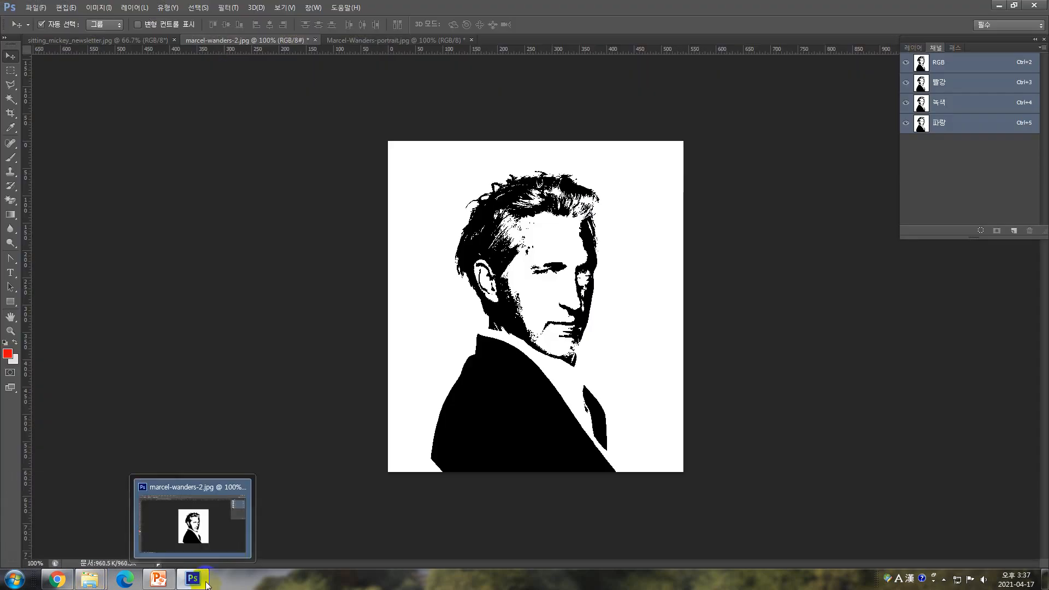
pyautogui.moveTo(89, 579)
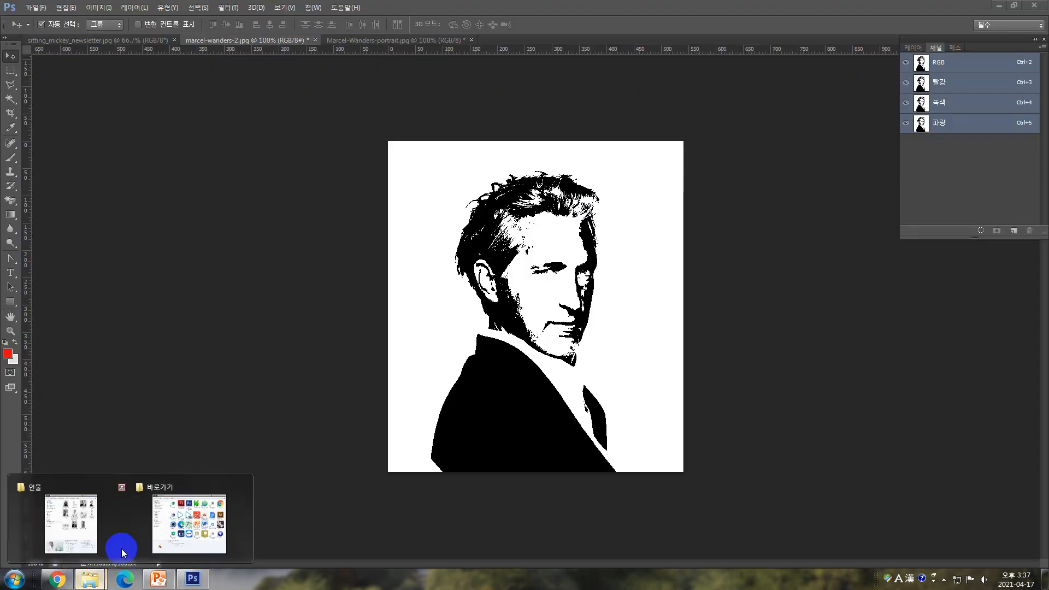
pyautogui.click(121, 548)
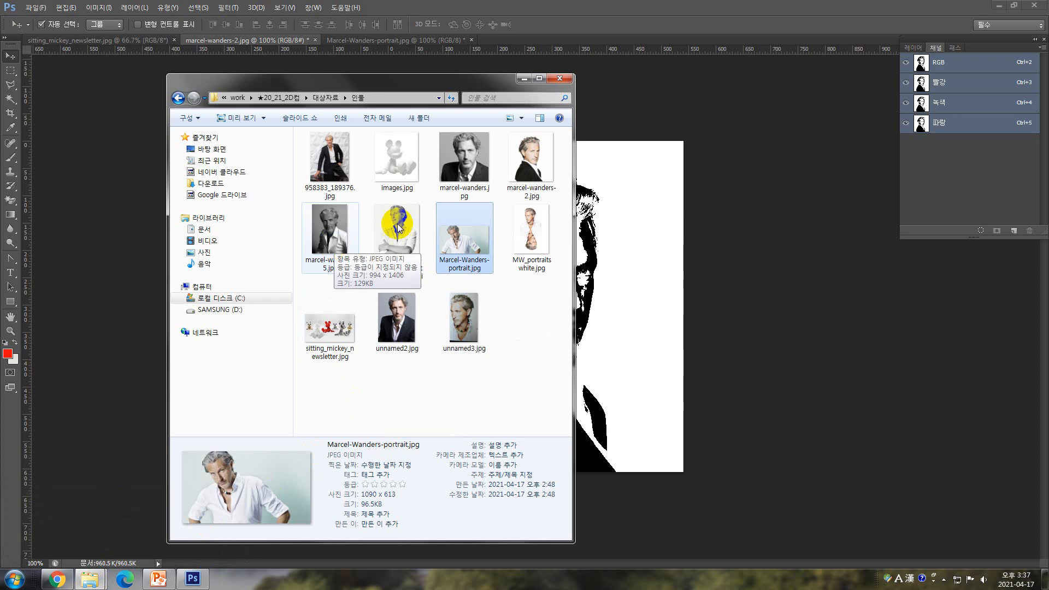
pyautogui.click(457, 182)
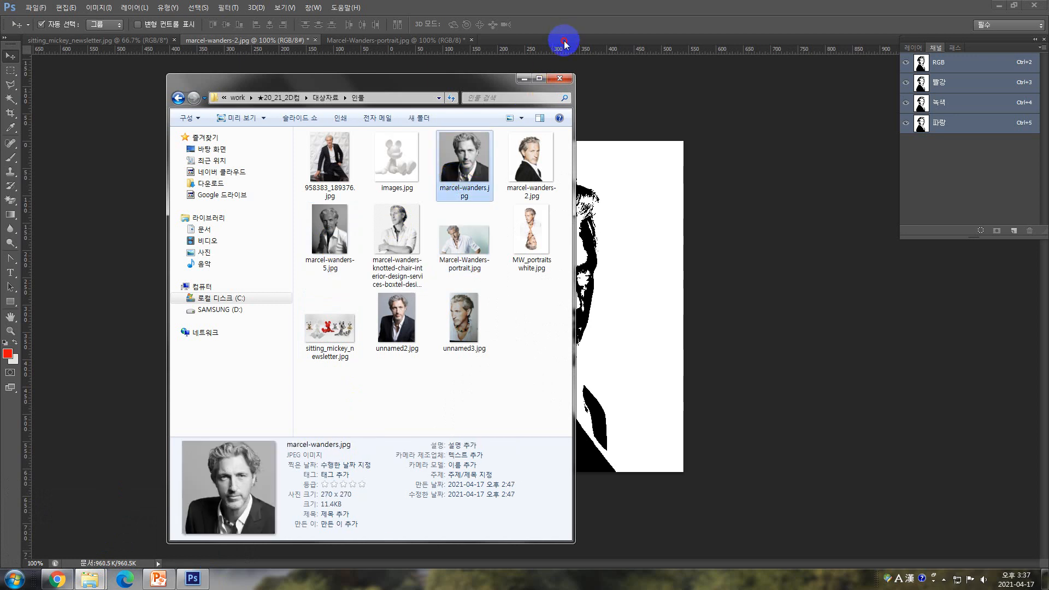
pyautogui.click(588, 44)
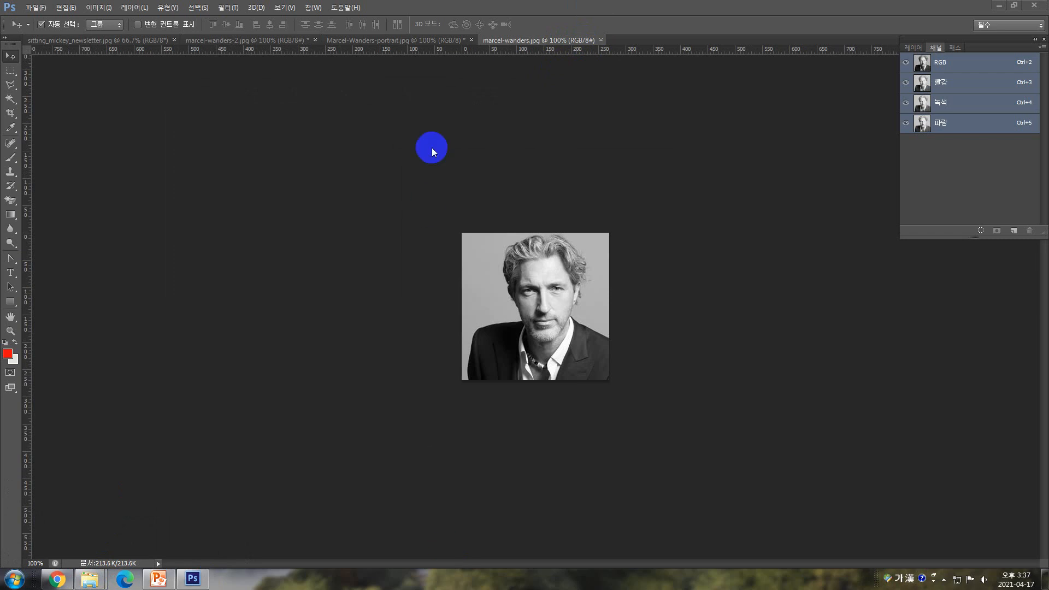
# Apply a Threshold (한계값) adjustment with level 157 to the marcel-wanders.jpg portrait
pyautogui.click(99, 7)
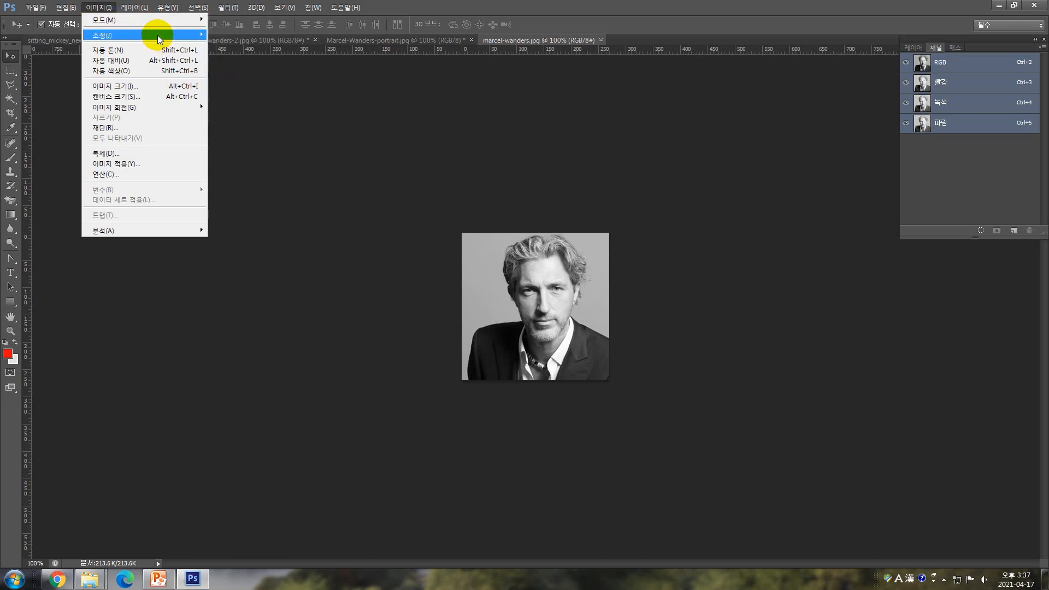
pyautogui.moveTo(157, 35)
pyautogui.click(264, 174)
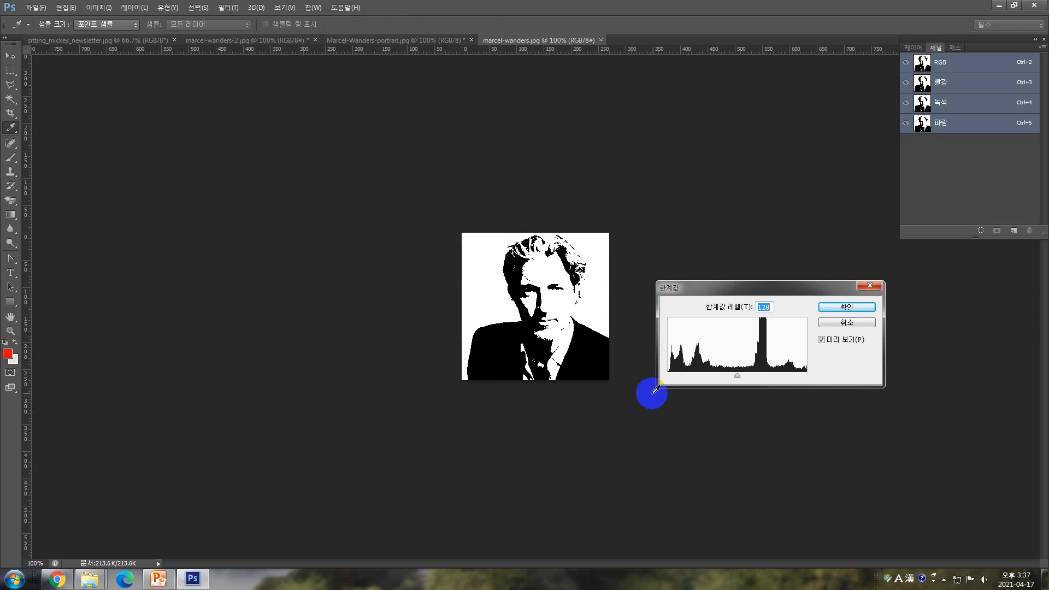
pyautogui.moveTo(737, 376); pyautogui.dragTo(753, 379)
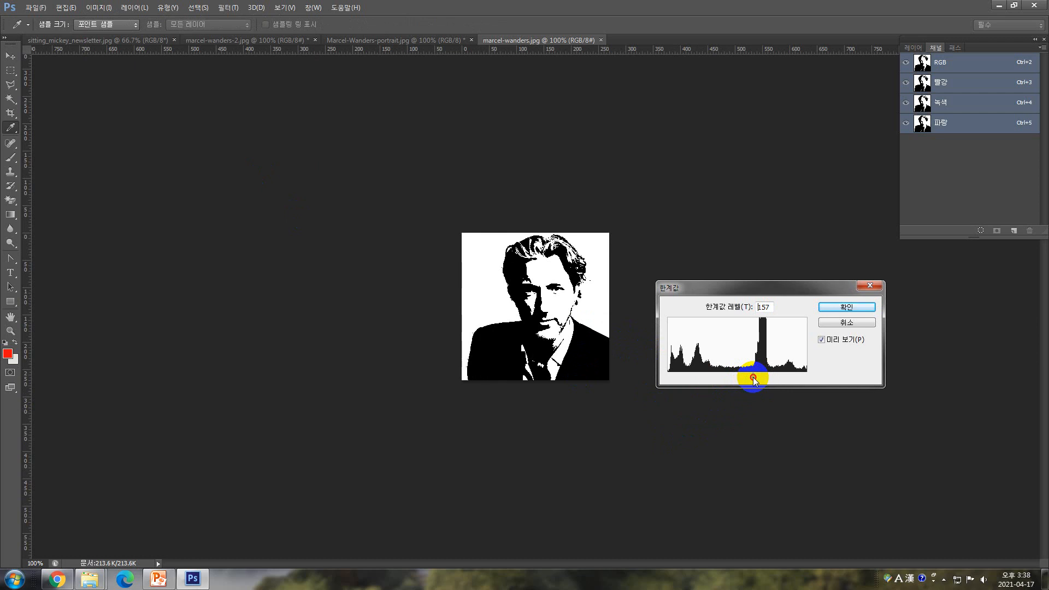
pyautogui.moveTo(753, 378); pyautogui.dragTo(753, 379)
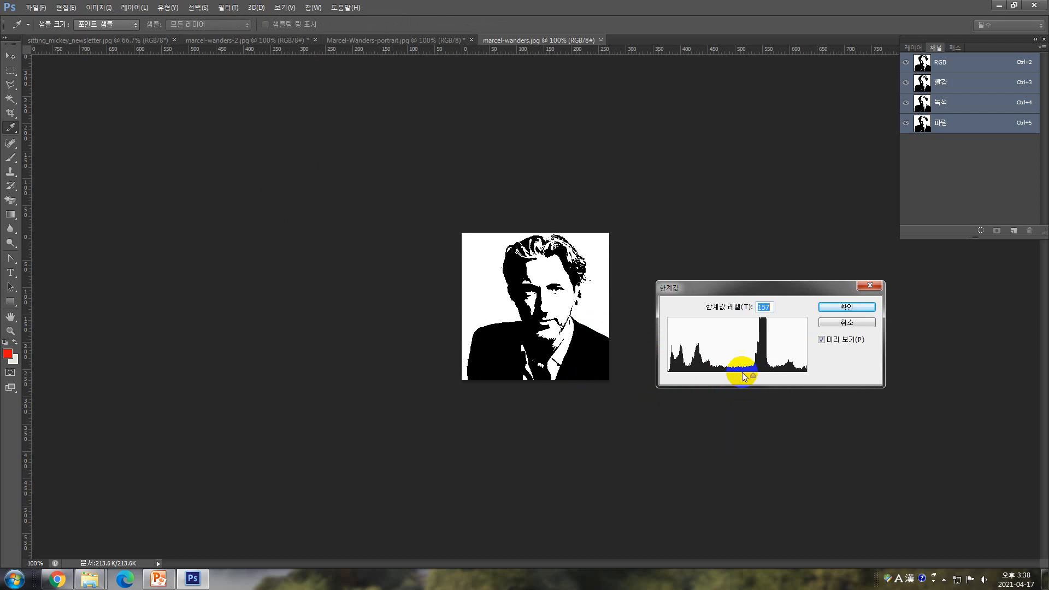
pyautogui.click(846, 306)
pyautogui.press('v')
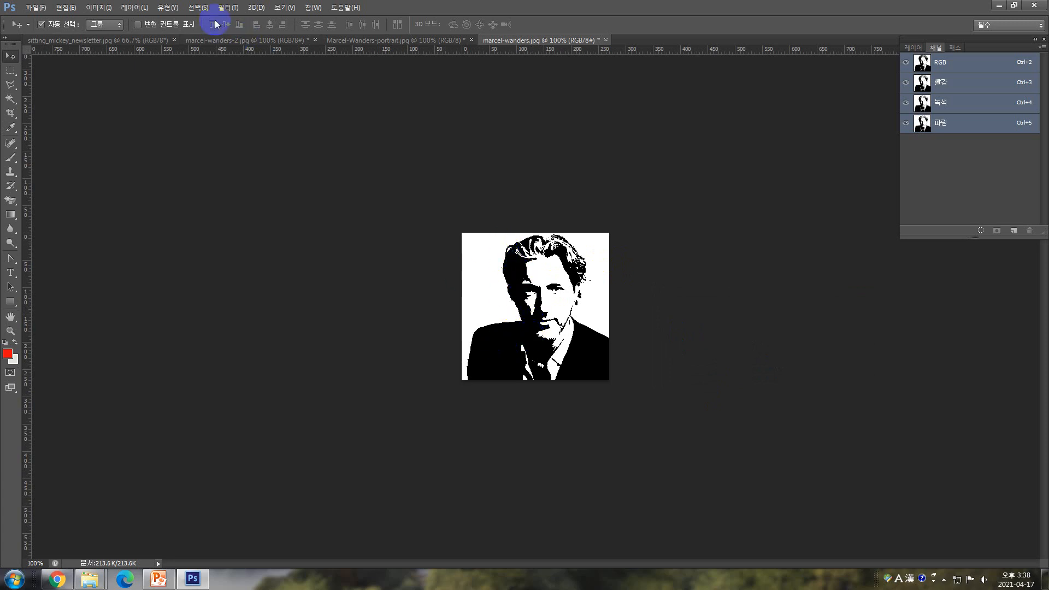
# Select the black areas of the marcel-wanders.jpg portrait with Color Range (색상 범위), sampling a black part of the hair
pyautogui.click(197, 8)
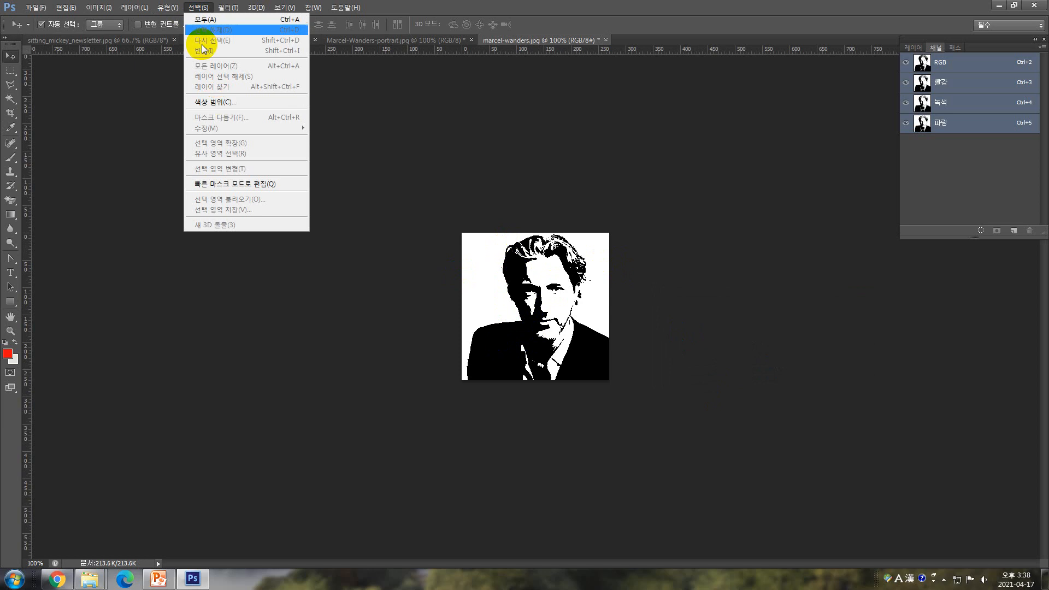
pyautogui.click(234, 102)
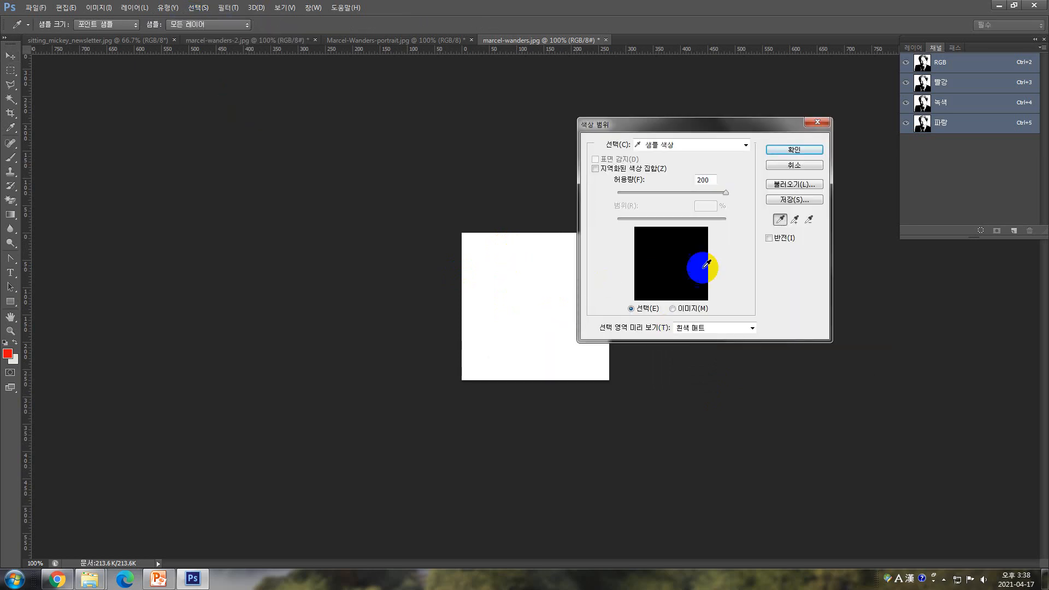
pyautogui.click(657, 259)
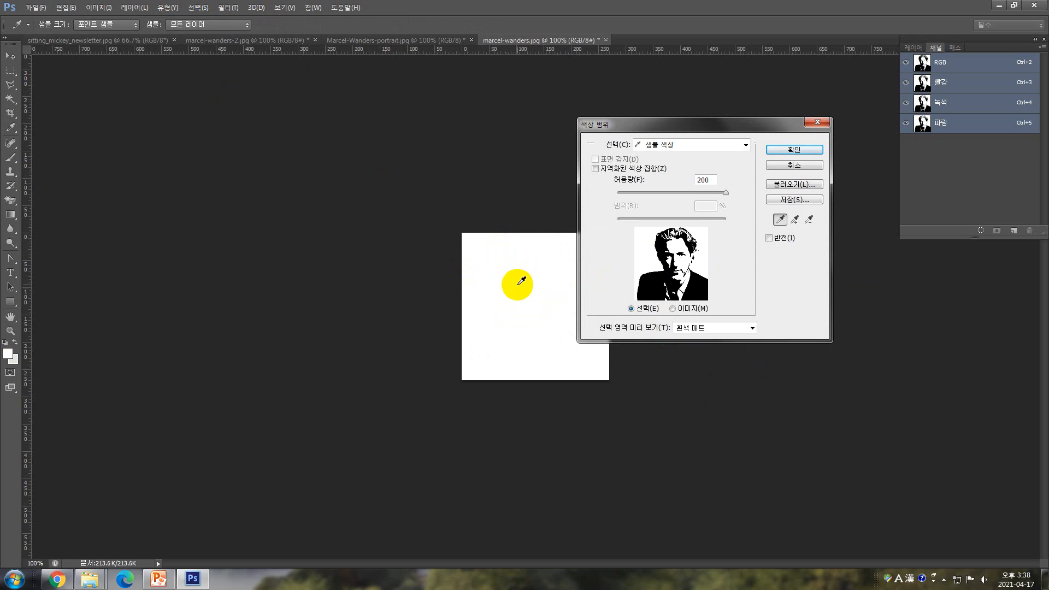
pyautogui.click(518, 281)
pyautogui.moveTo(520, 272); pyautogui.dragTo(519, 266)
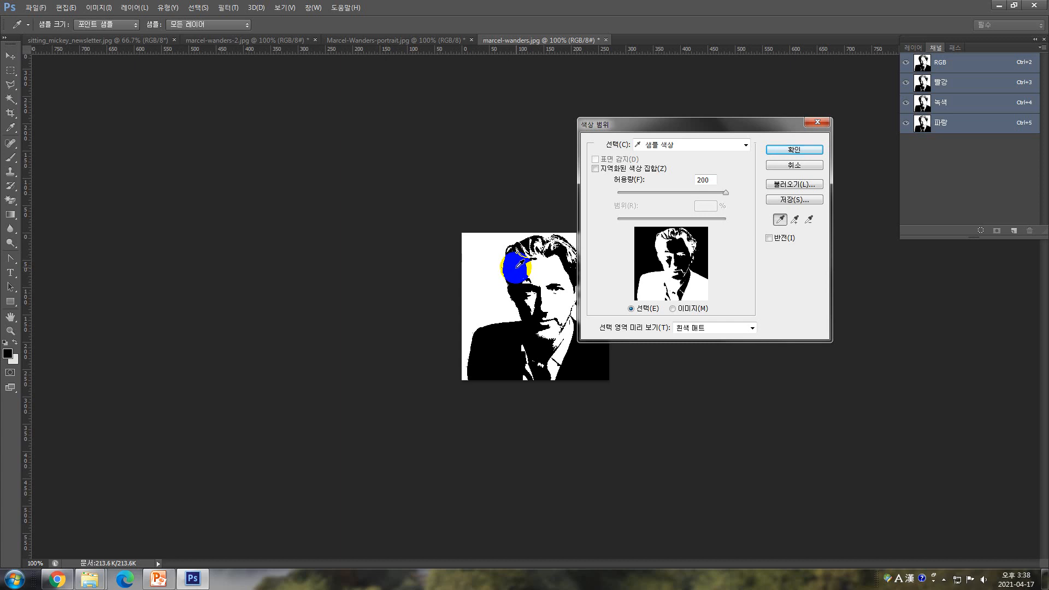
pyautogui.moveTo(519, 265); pyautogui.dragTo(633, 229)
pyautogui.click(793, 149)
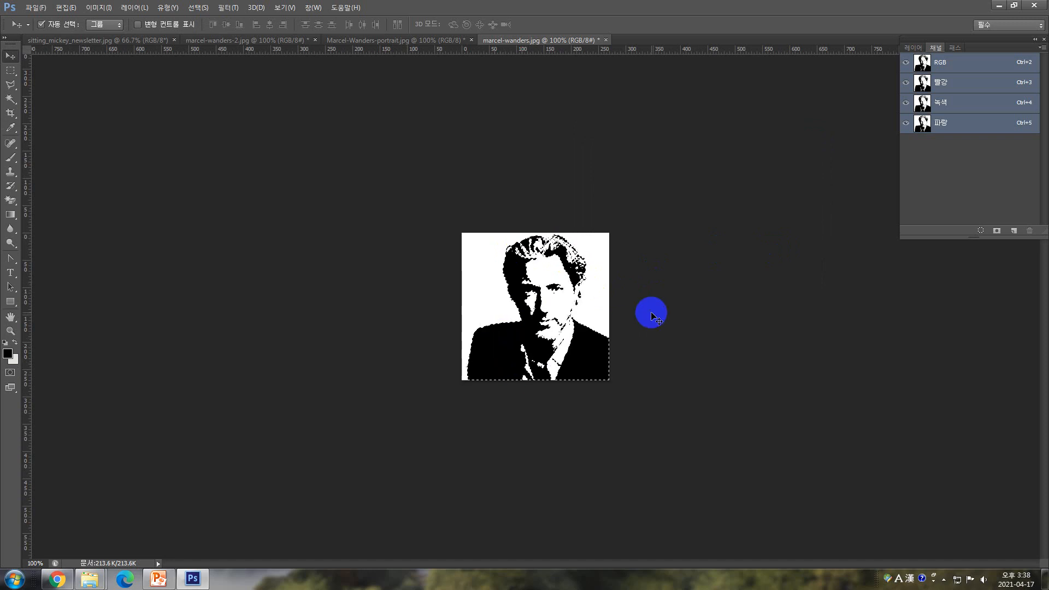
# Set the foreground colour to red (f50808), brush it over the whole selected area of the portrait, and deselect
pyautogui.click(7, 353)
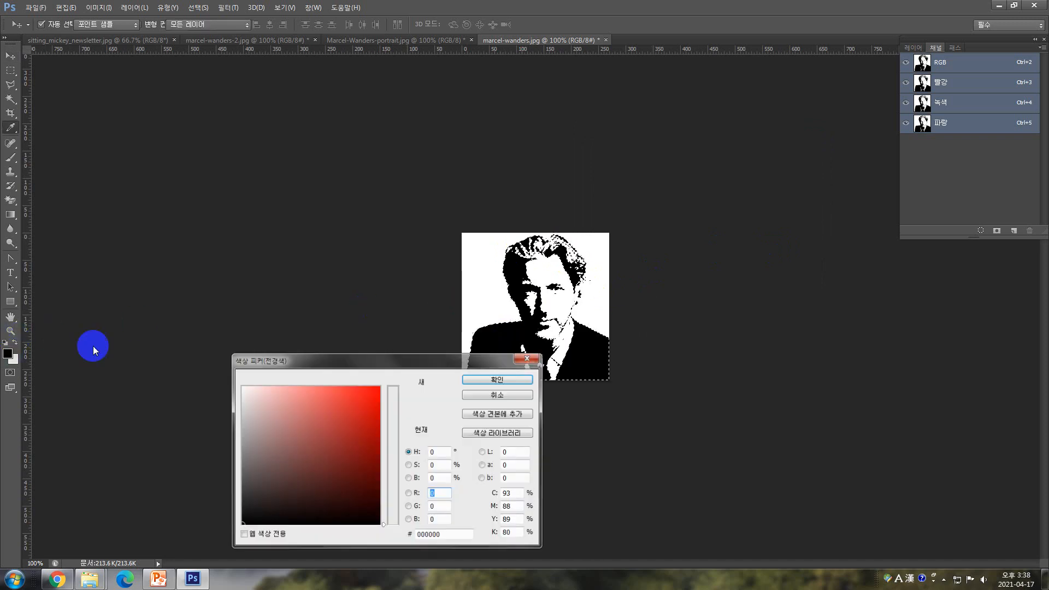
pyautogui.click(375, 391)
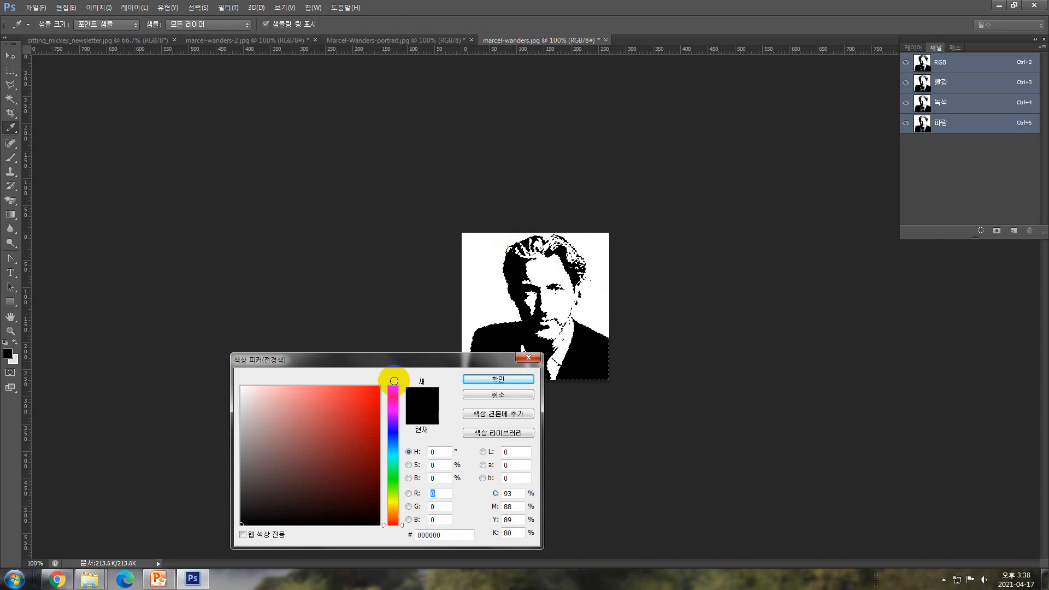
pyautogui.click(480, 379)
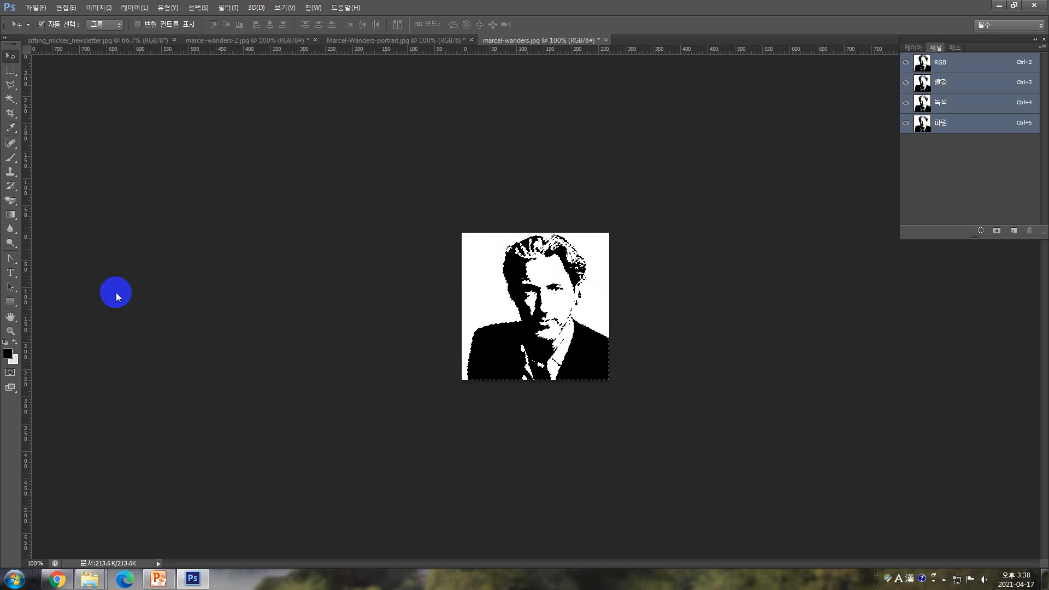
pyautogui.click(15, 163)
pyautogui.moveTo(429, 257)
pyautogui.mouseDown()
pyautogui.moveTo(553, 284)
pyautogui.moveTo(534, 327)
pyautogui.moveTo(451, 355)
pyautogui.moveTo(569, 366)
pyautogui.moveTo(596, 267)
pyautogui.moveTo(608, 328)
pyautogui.mouseUp()
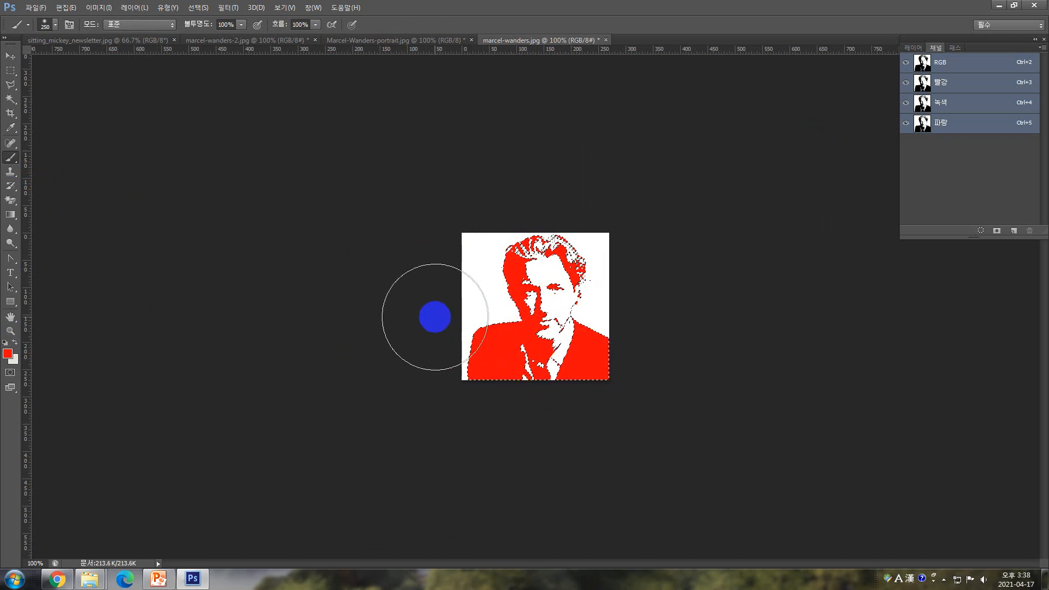
pyautogui.hotkey('ctrl', 'd')
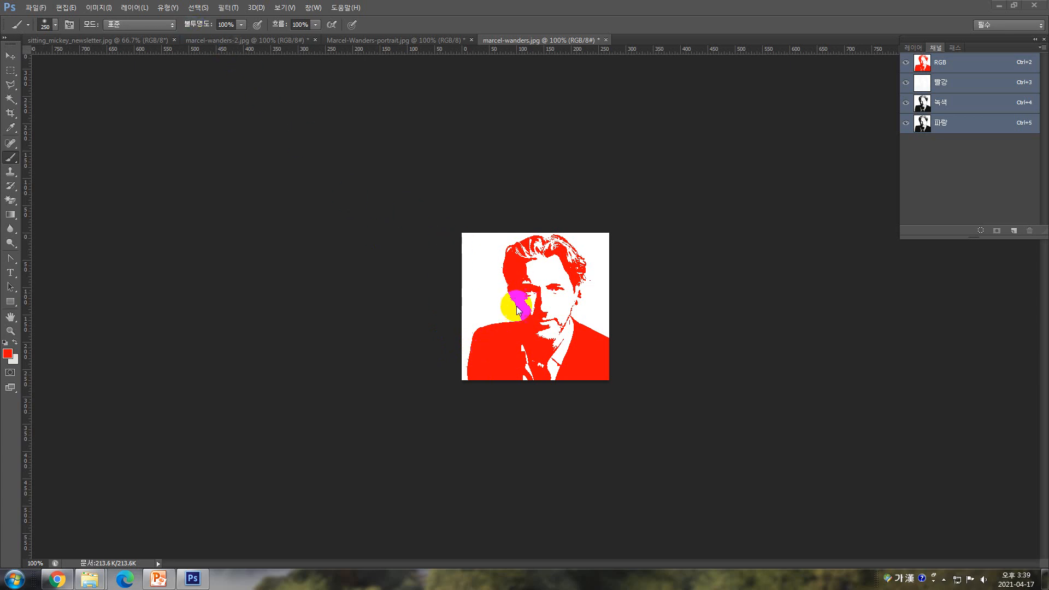
# Select the portrait's red areas with Color Range (색상 범위) and cut them out of the background layer
pyautogui.click(199, 10)
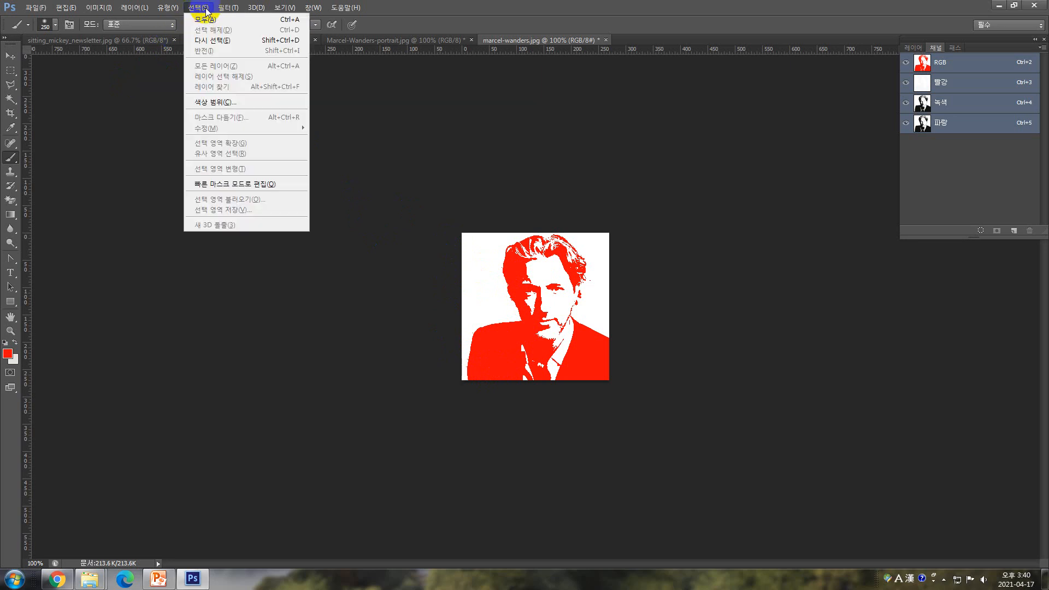
pyautogui.click(232, 102)
pyautogui.click(521, 269)
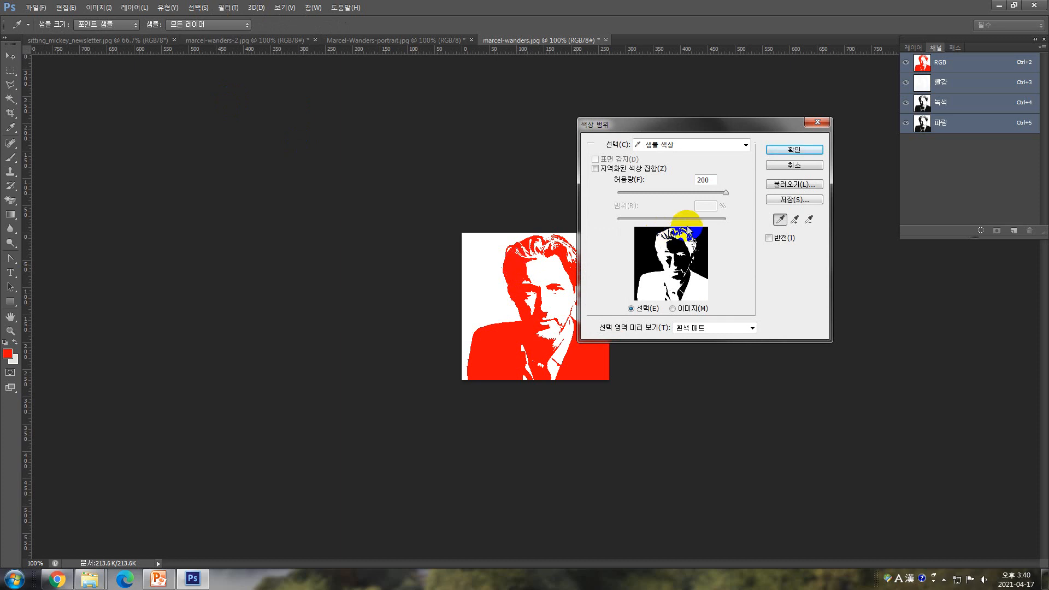
pyautogui.click(802, 155)
pyautogui.press('b')
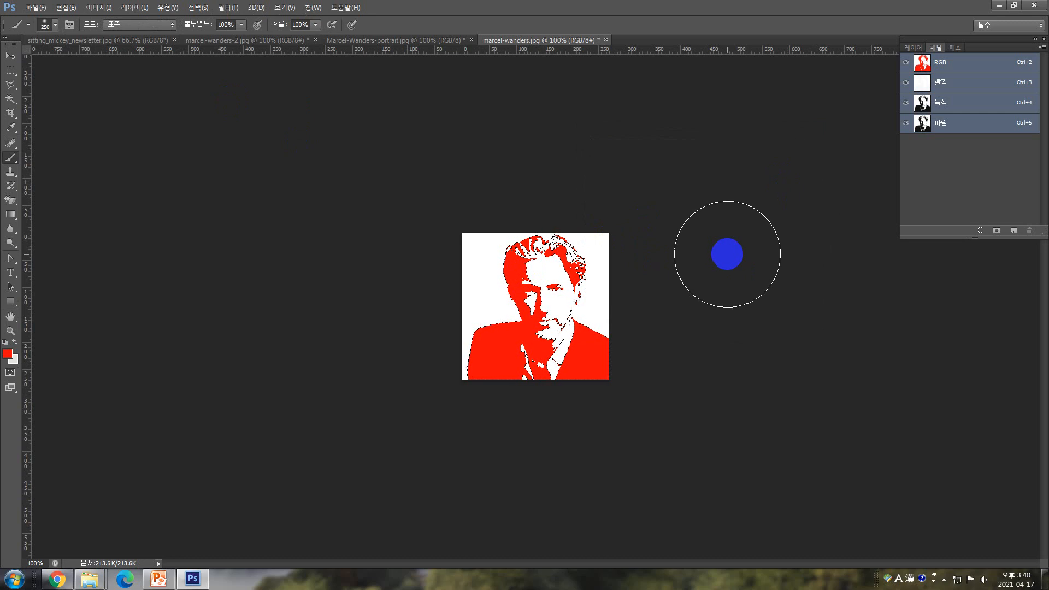
pyautogui.click(64, 9)
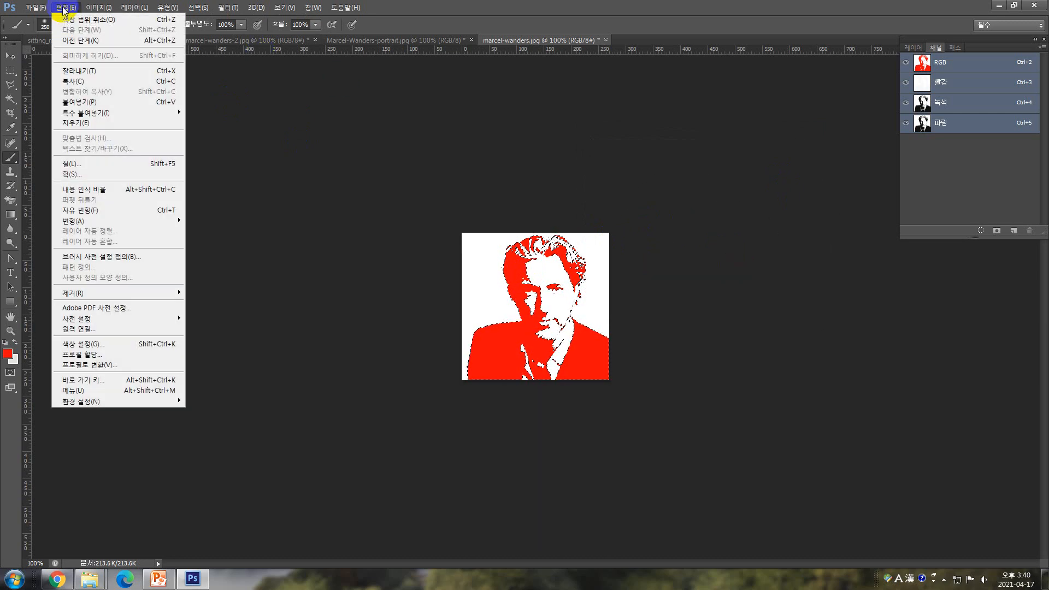
pyautogui.moveTo(89, 9)
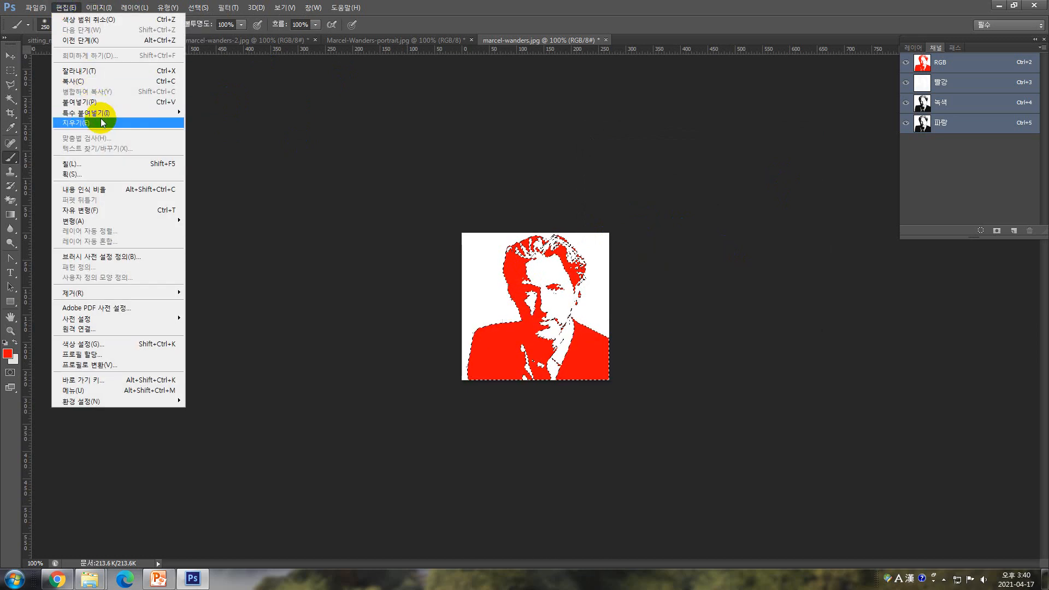
pyautogui.click(97, 70)
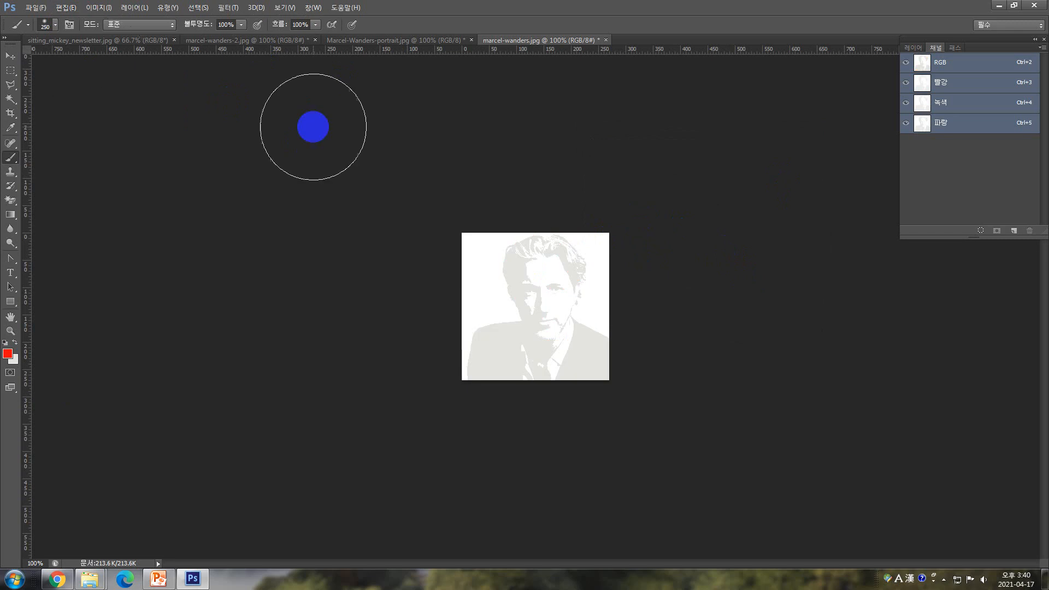
# Add a new layer, paste the cut red portrait onto it, and hide the background (배경) layer
pyautogui.click(918, 49)
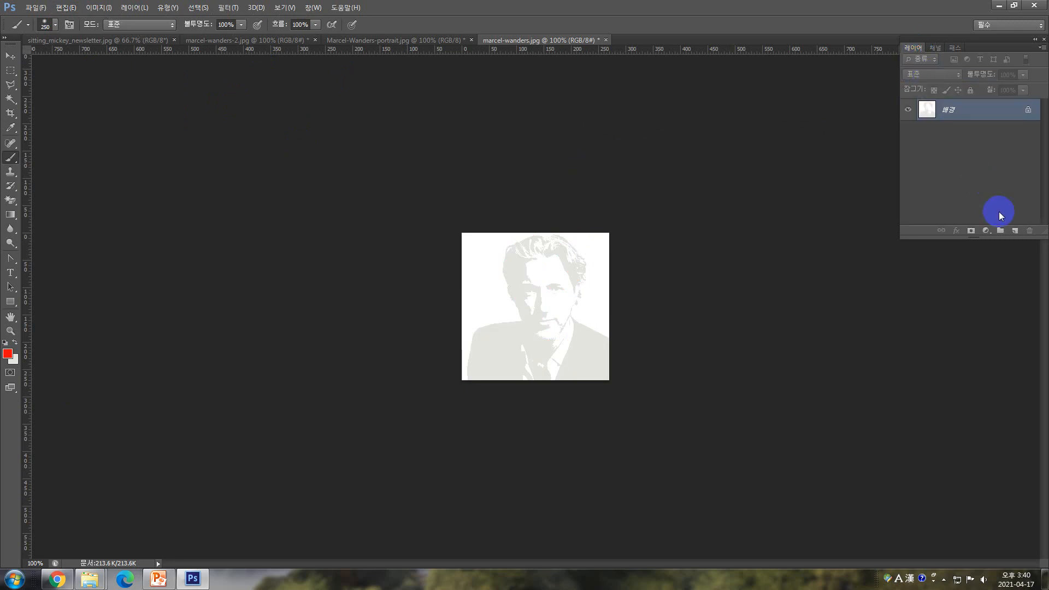
pyautogui.click(1014, 230)
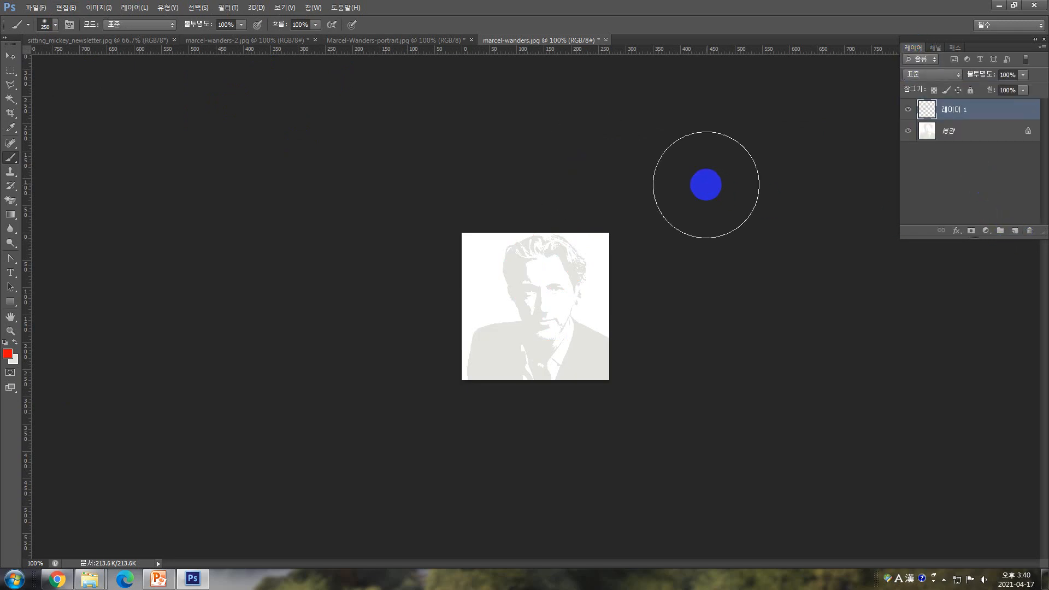
pyautogui.hotkey('ctrl', 'v')
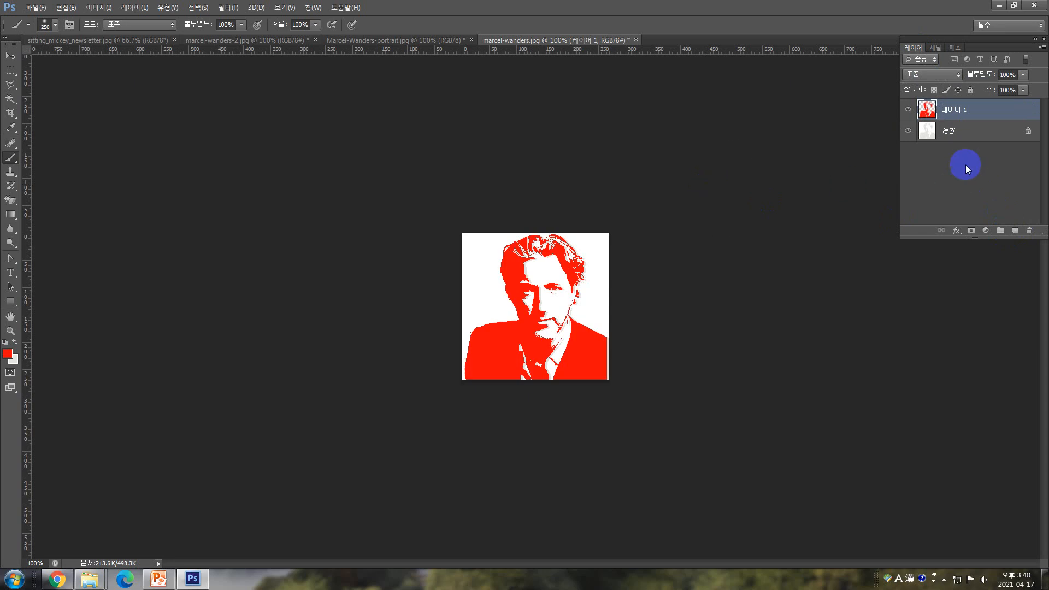
pyautogui.click(907, 131)
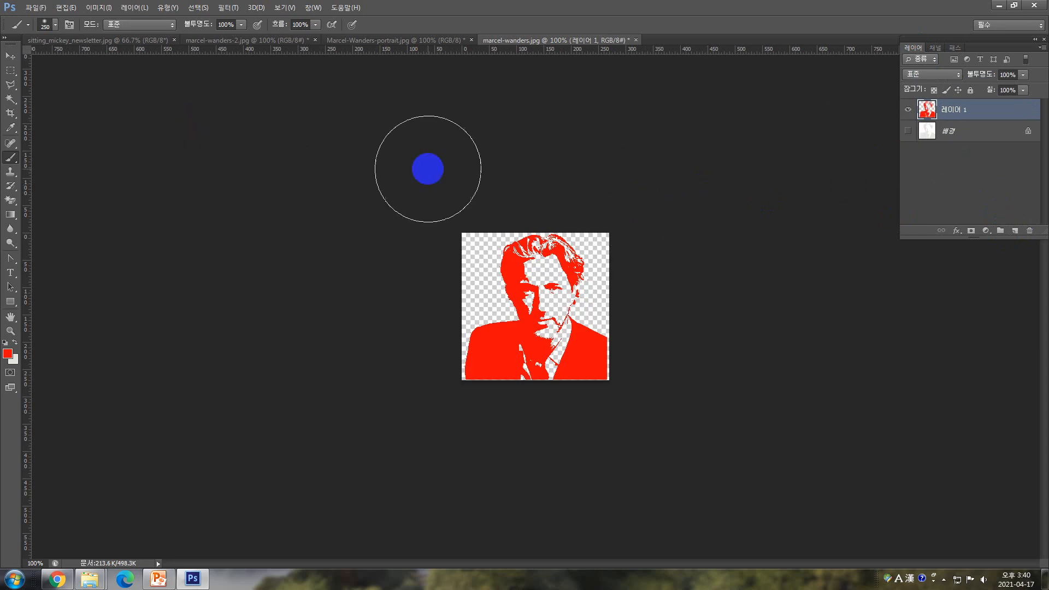
# Add a near-white solid colour fill layer and place it beneath the red portrait layer
pyautogui.click(987, 231)
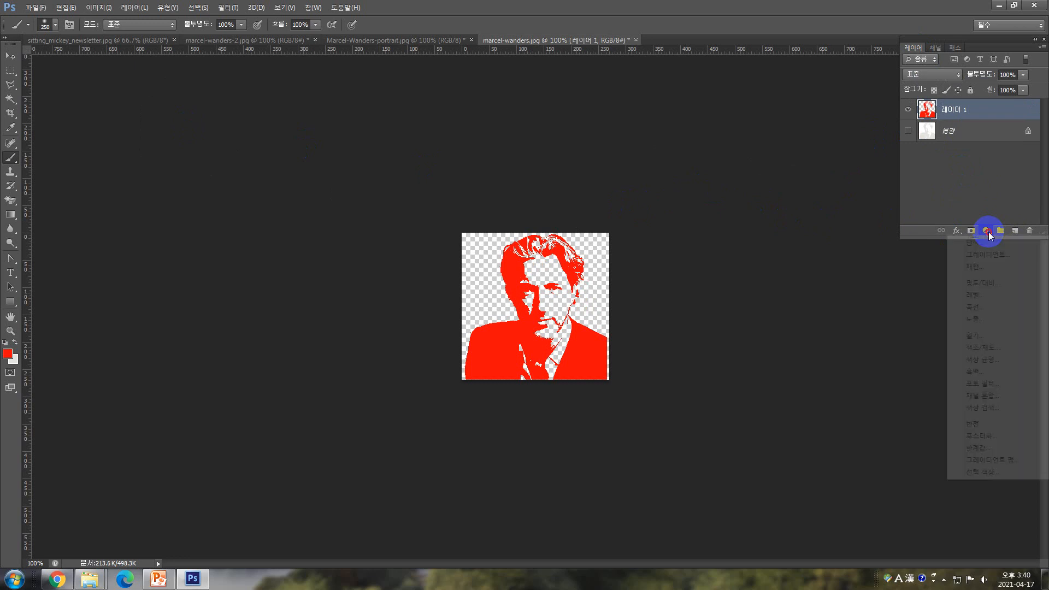
pyautogui.press('Escape')
pyautogui.press('i')
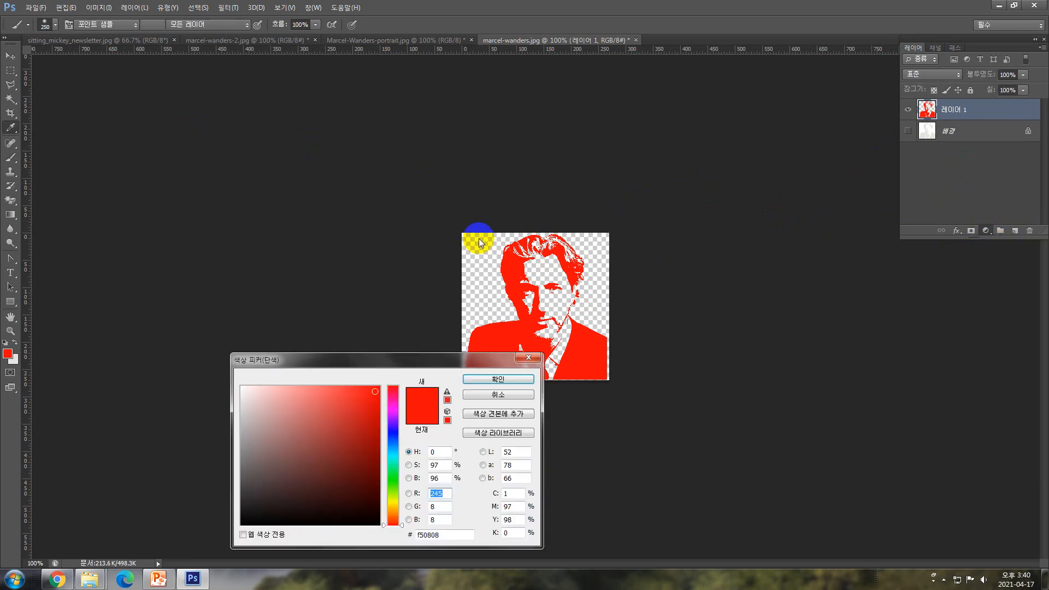
pyautogui.click(245, 388)
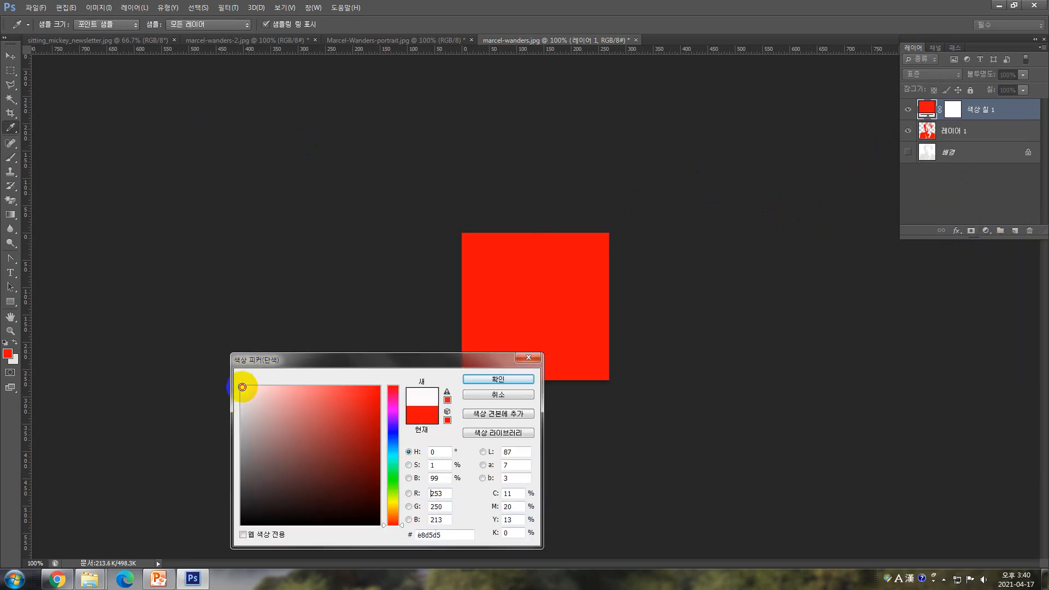
pyautogui.click(514, 376)
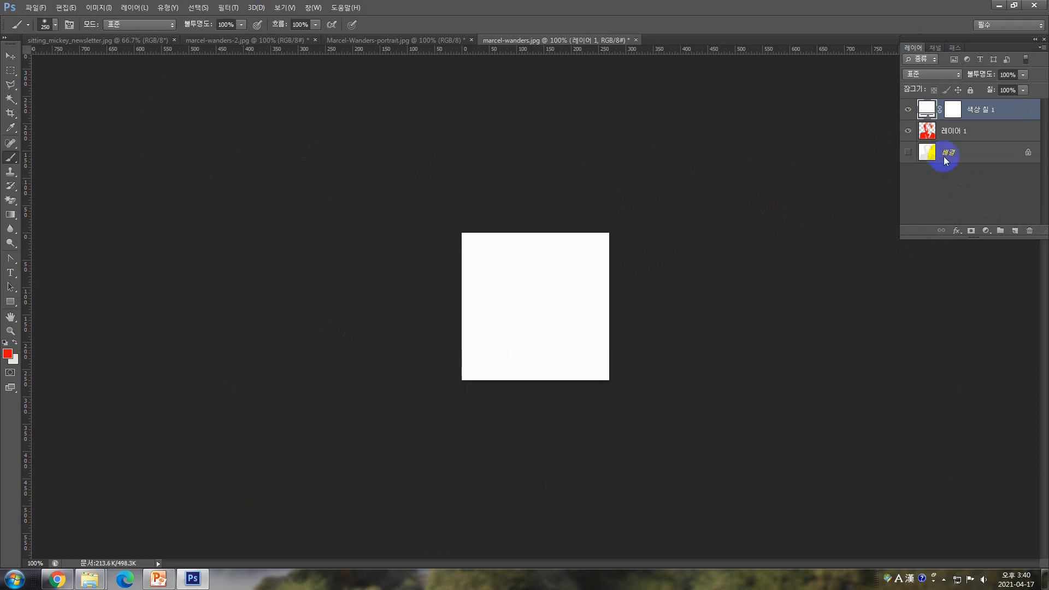
pyautogui.moveTo(988, 115); pyautogui.dragTo(991, 145)
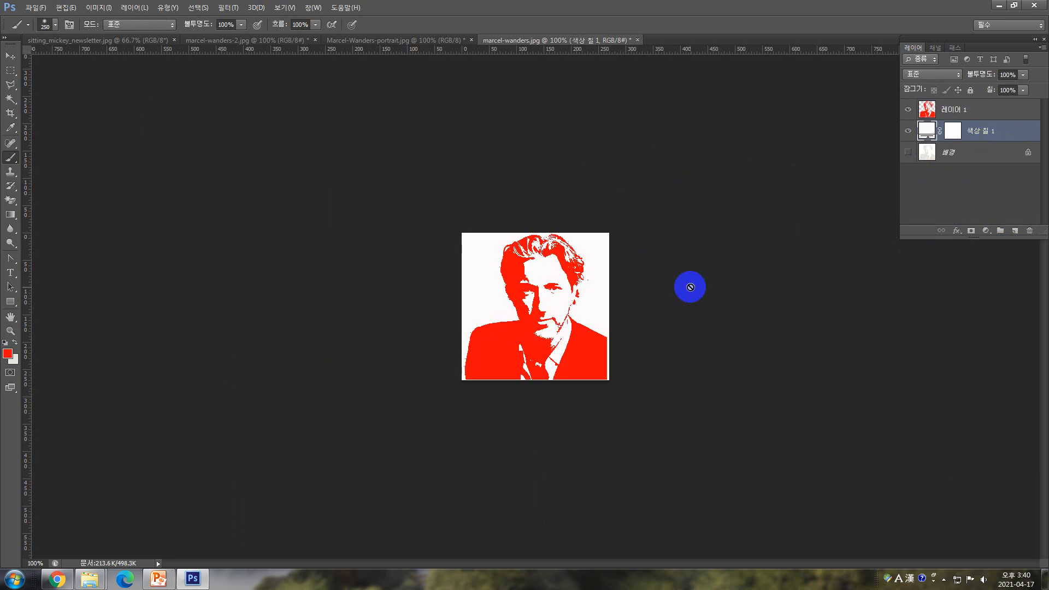
# Hide the solid colour fill layer to inspect the portrait's transparent areas, and show it again
pyautogui.click(10, 56)
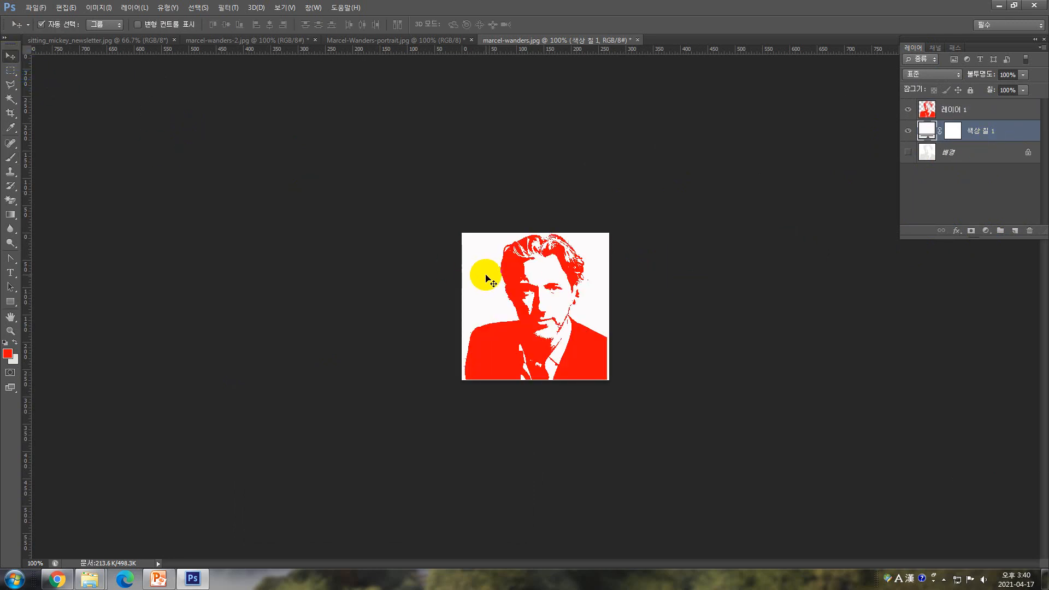
pyautogui.click(907, 131)
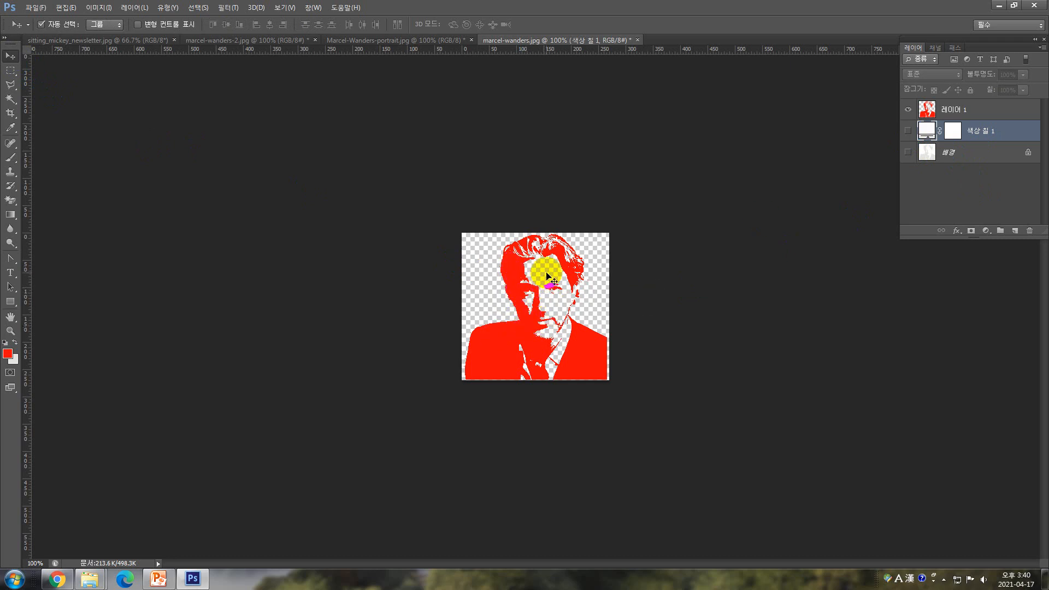
pyautogui.click(908, 132)
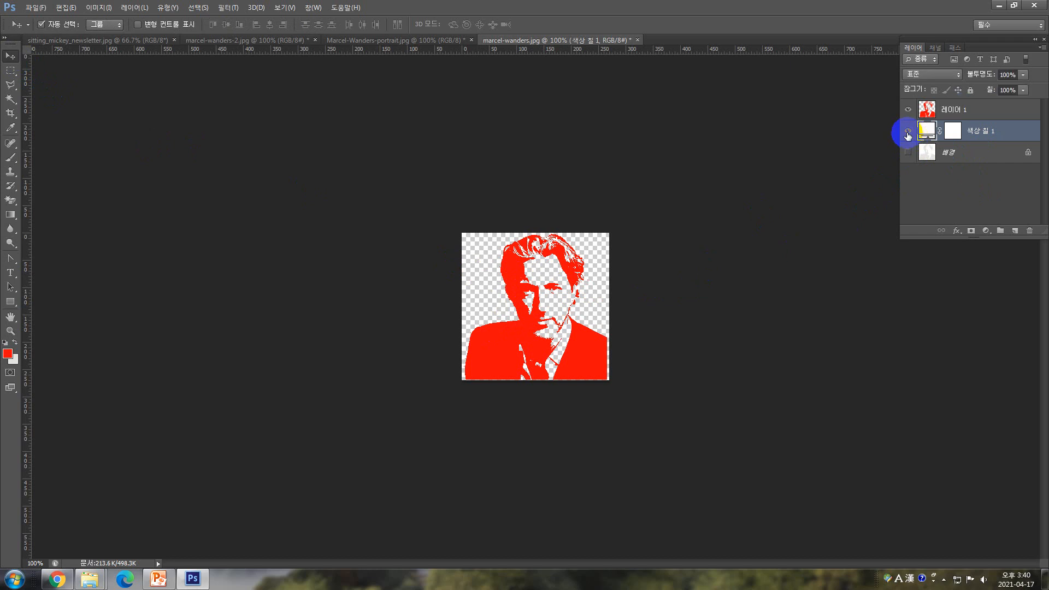
# Add a Color Overlay (색상 오버레이) effect in muted teal #5d9098 to the red portrait layer
pyautogui.click(958, 107)
pyautogui.rightClick(959, 105)
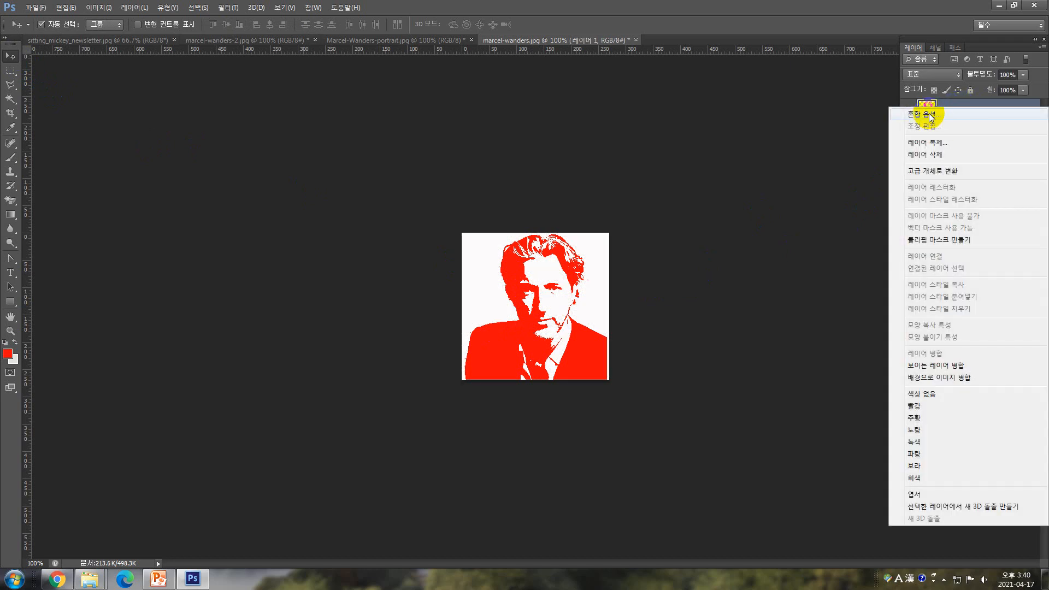
pyautogui.click(873, 158)
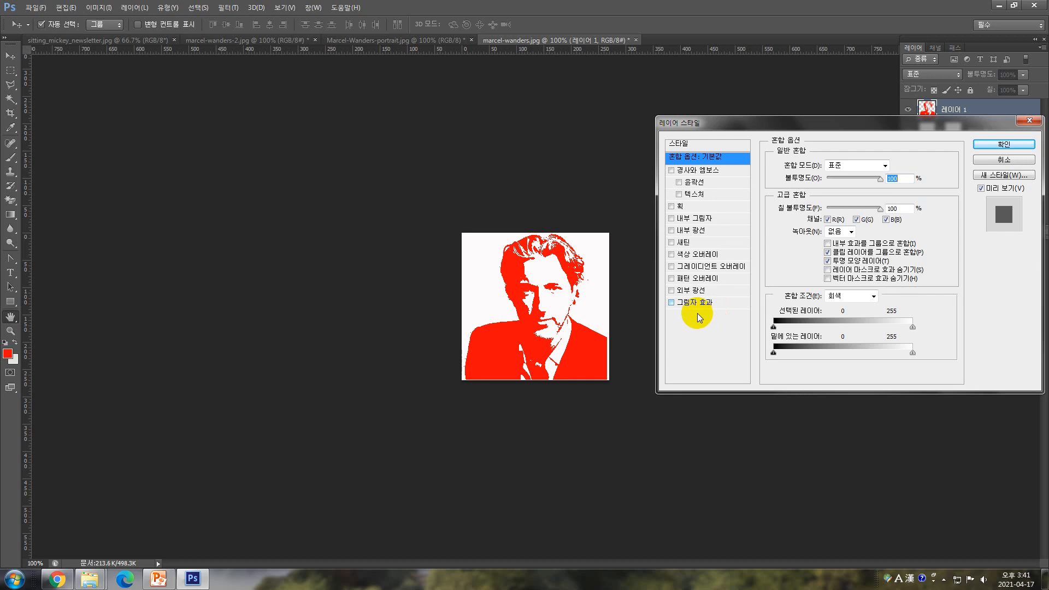
pyautogui.click(687, 256)
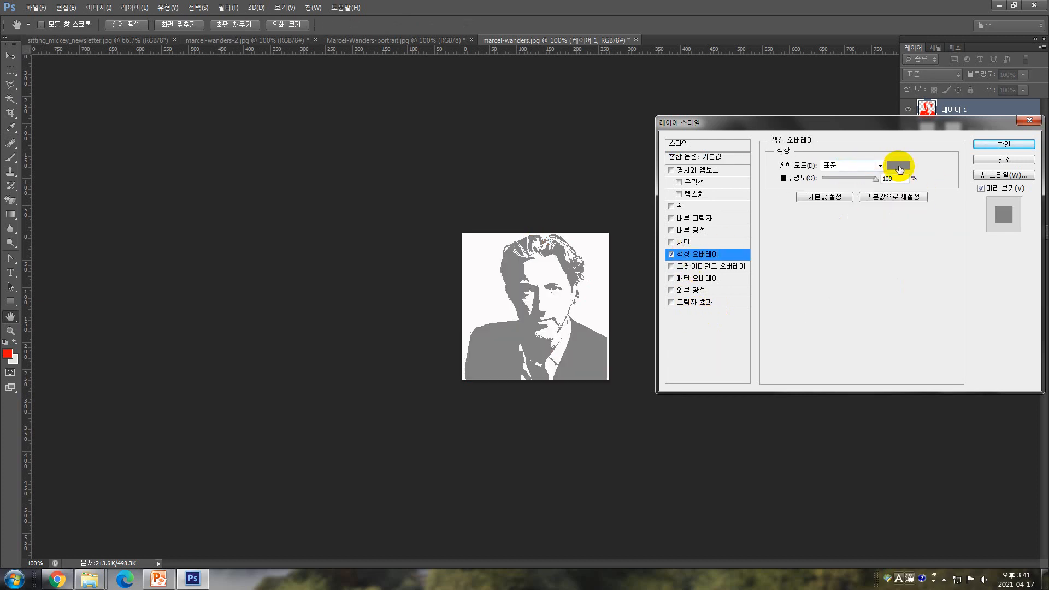
pyautogui.click(898, 165)
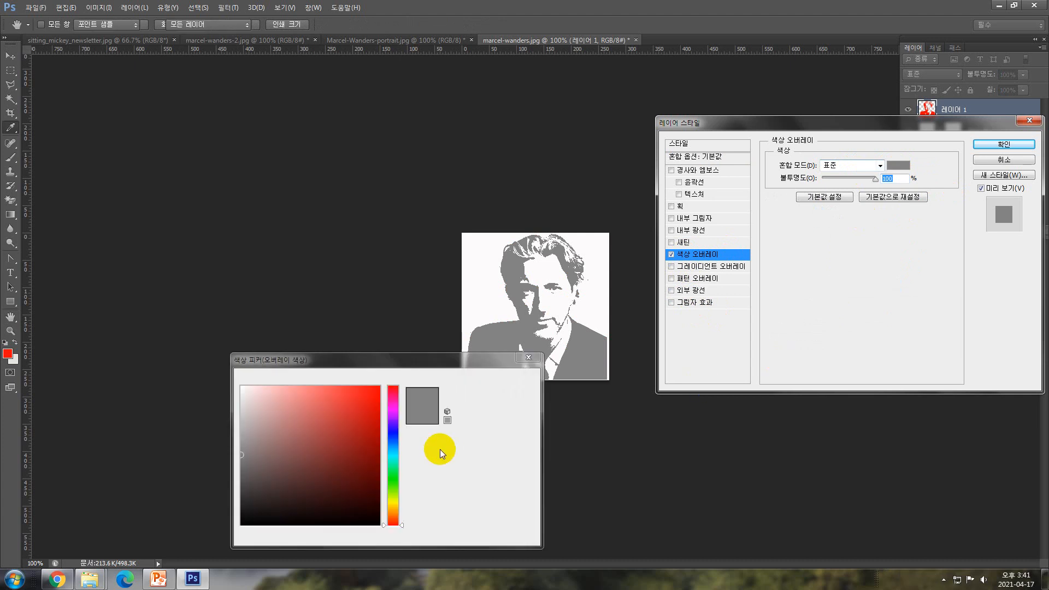
pyautogui.click(397, 457)
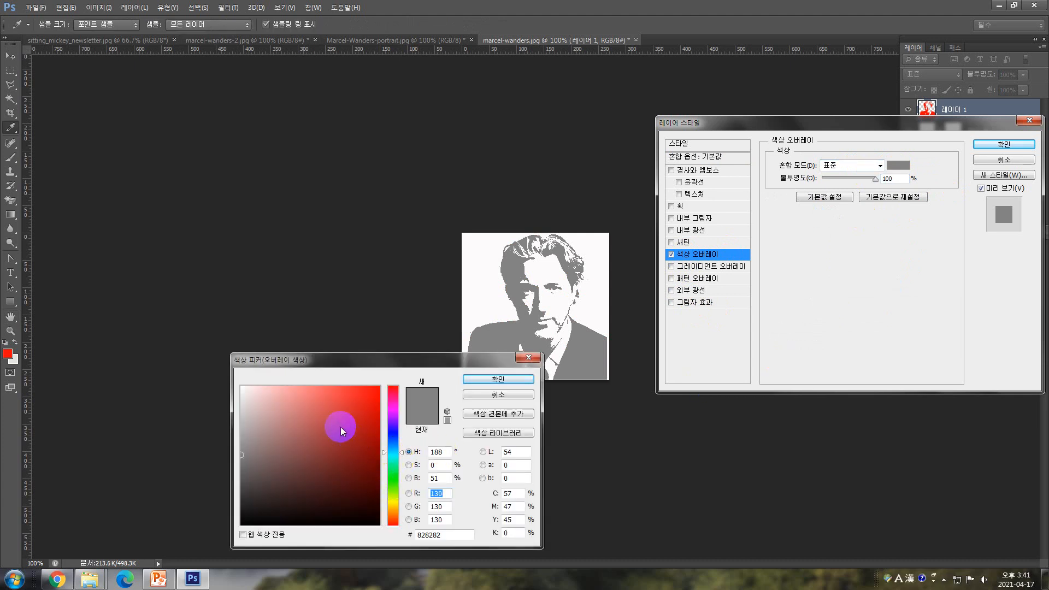
pyautogui.click(333, 403)
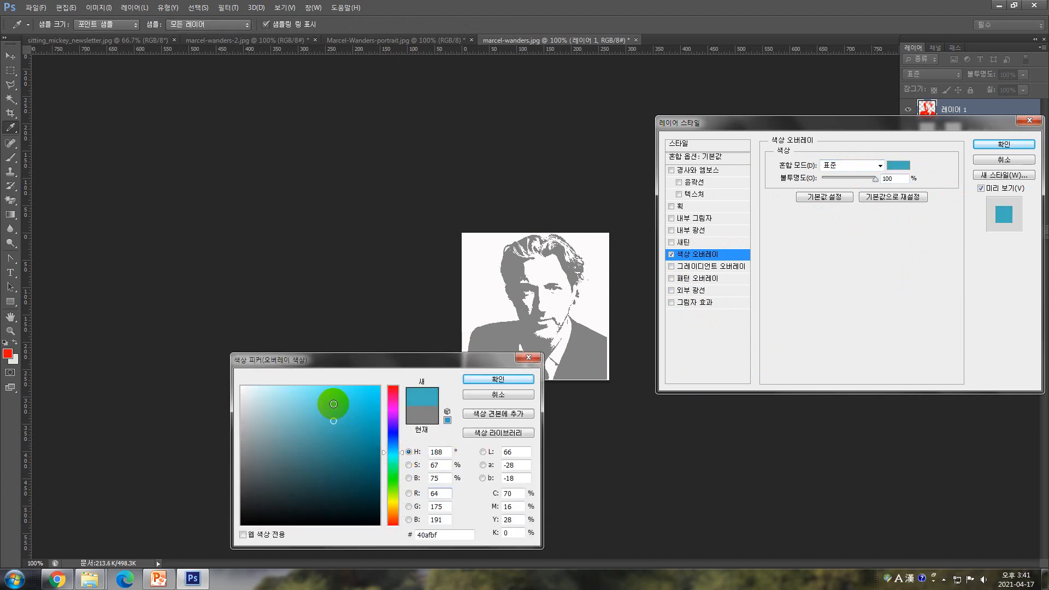
pyautogui.moveTo(334, 404); pyautogui.dragTo(297, 442)
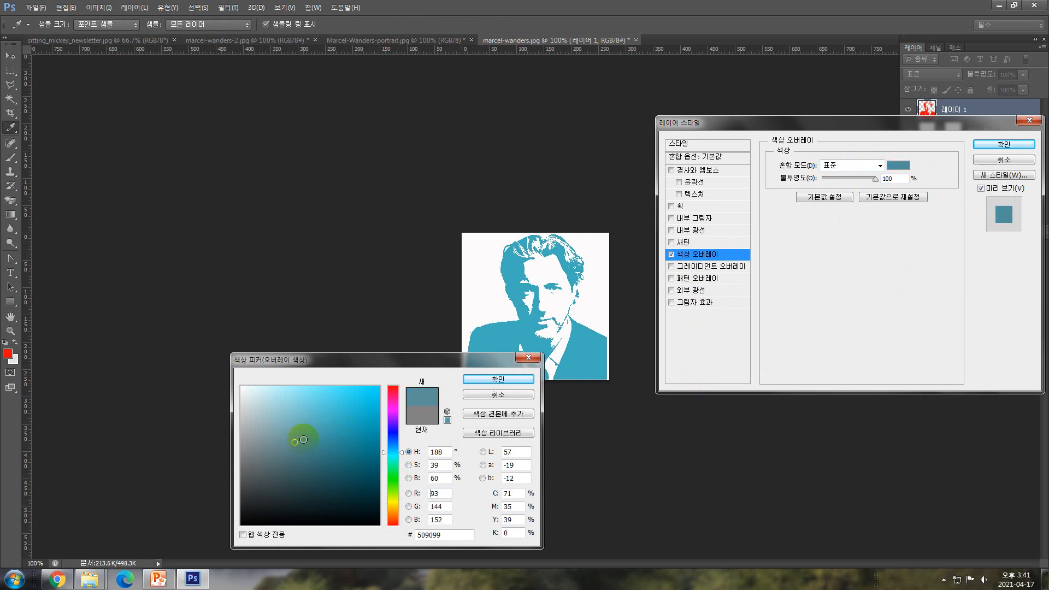
pyautogui.click(497, 379)
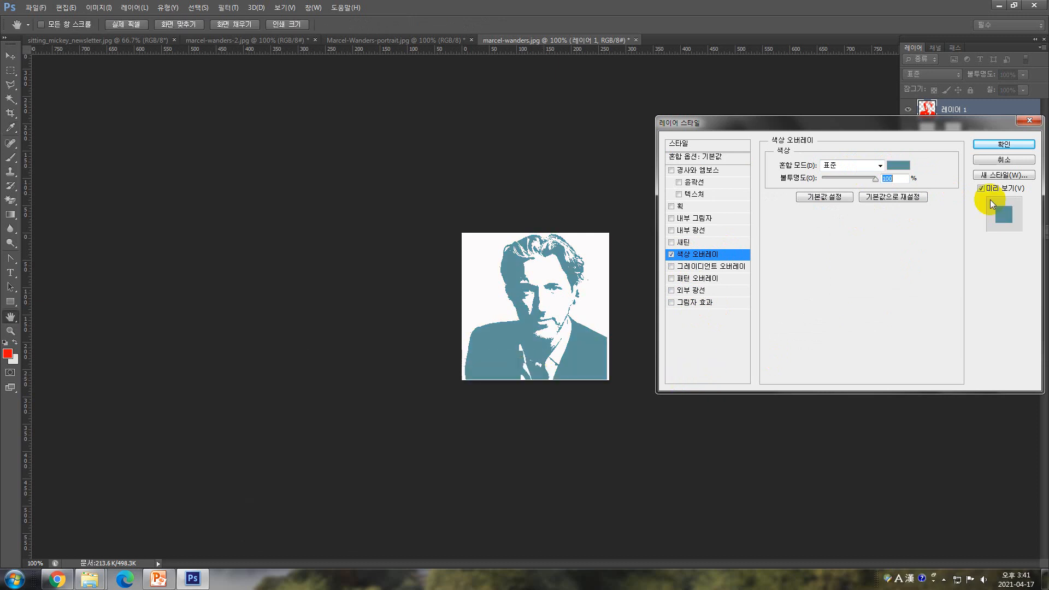
pyautogui.click(1004, 145)
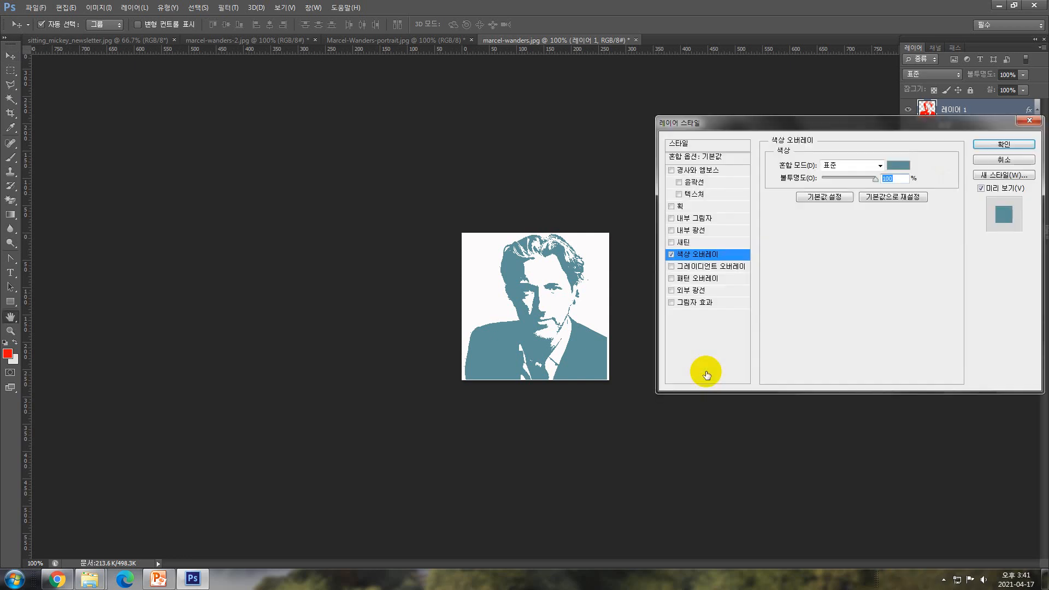
# Change the portrait layer's Color Overlay to a dark teal and apply it
pyautogui.click(898, 165)
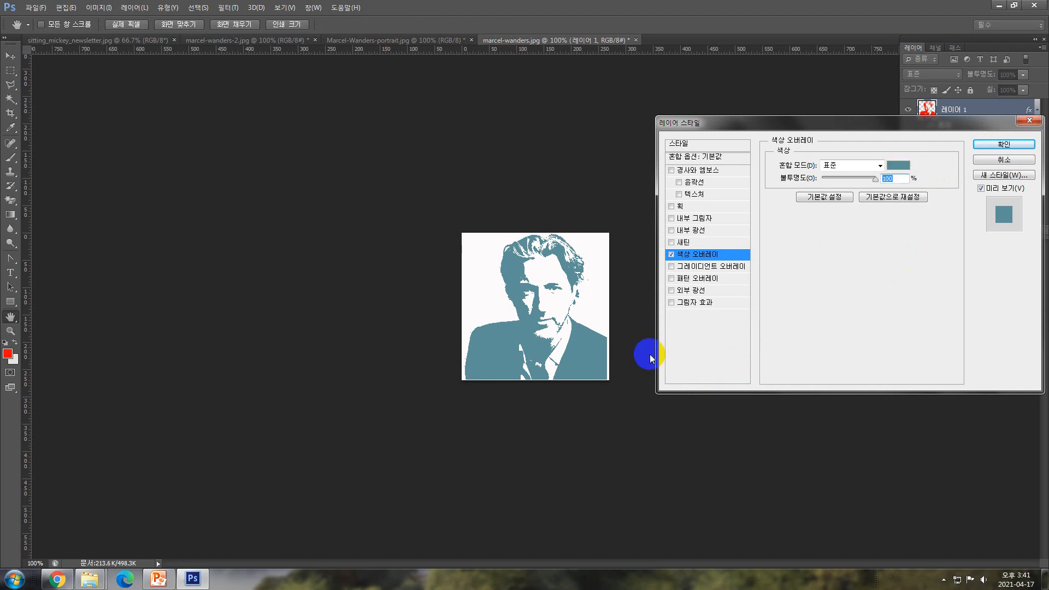
pyautogui.click(362, 407)
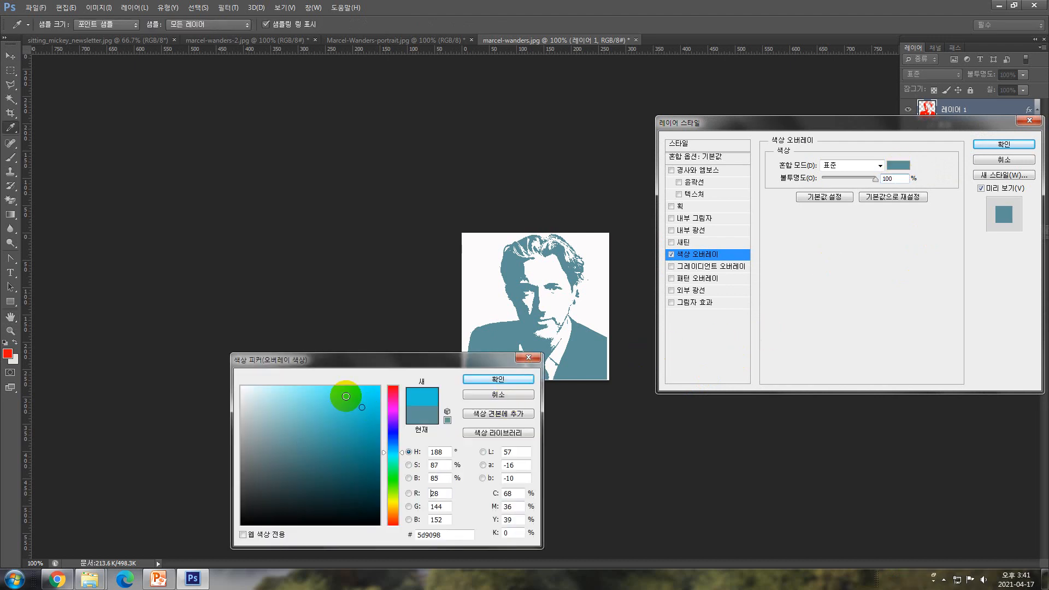
pyautogui.click(324, 393)
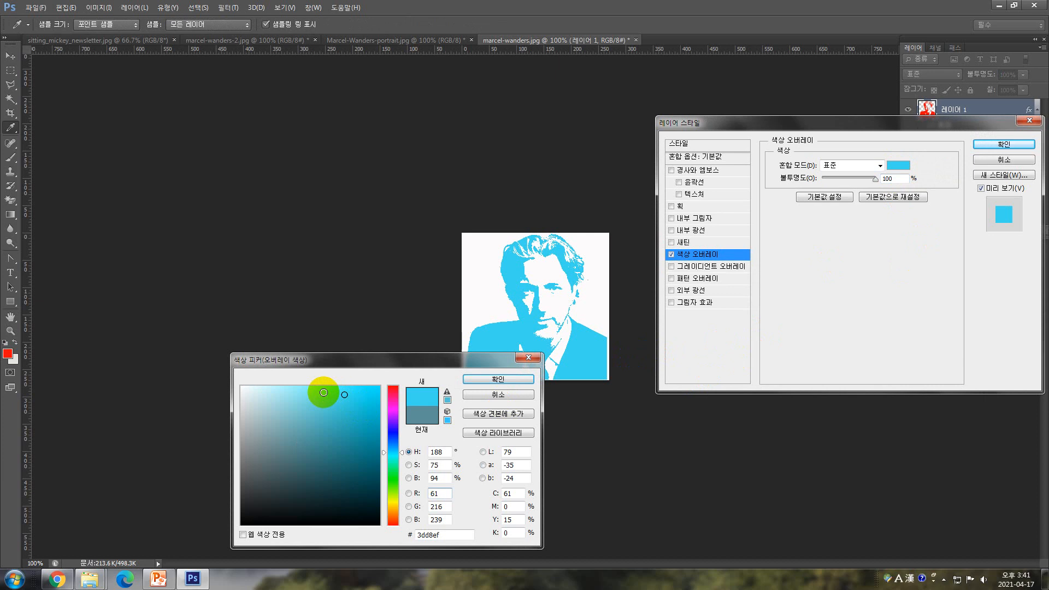
pyautogui.click(361, 457)
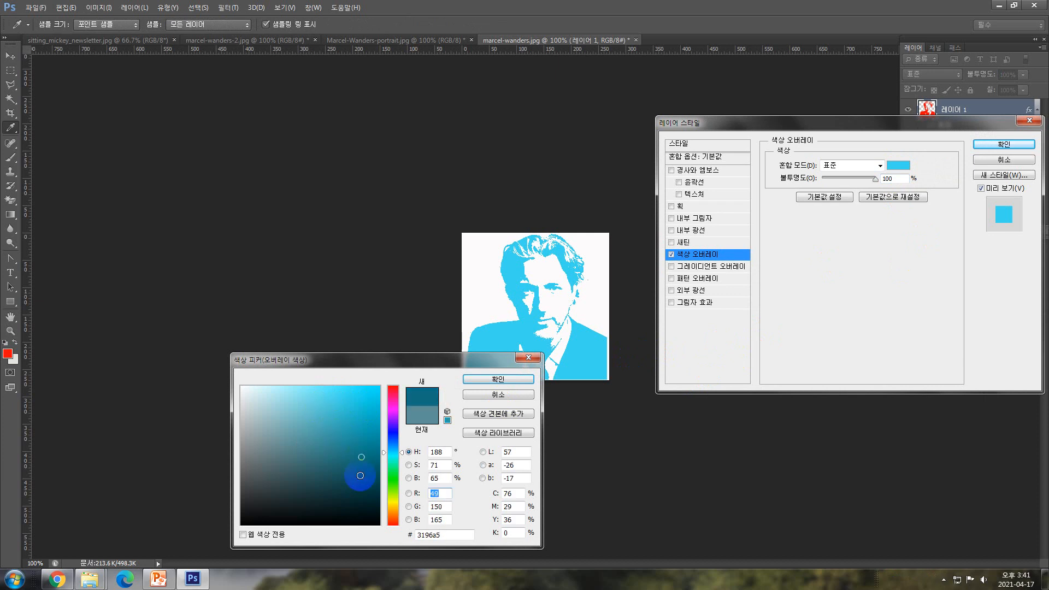
pyautogui.click(518, 382)
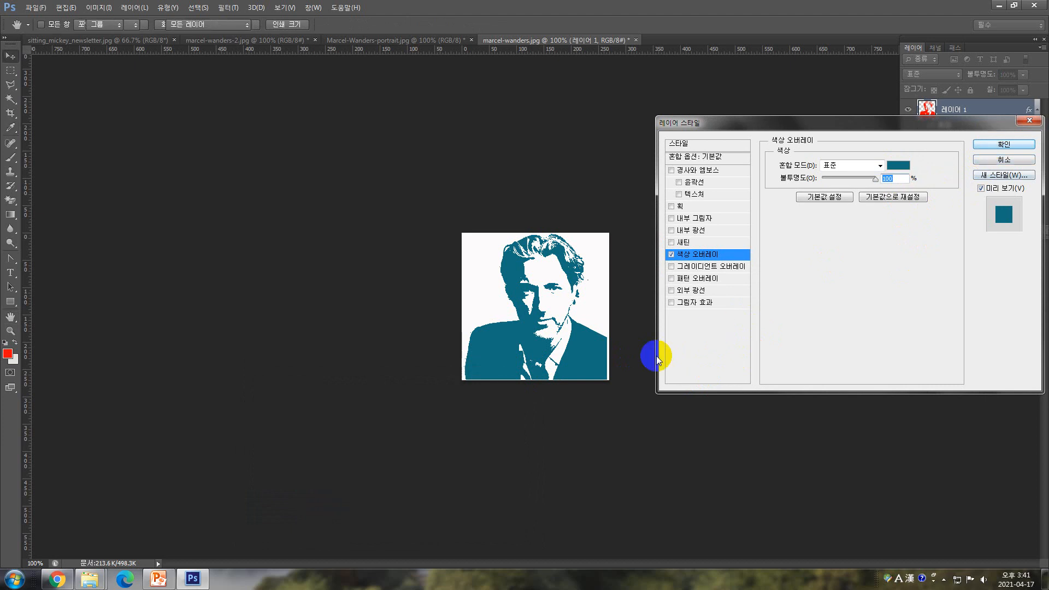
pyautogui.press('Return')
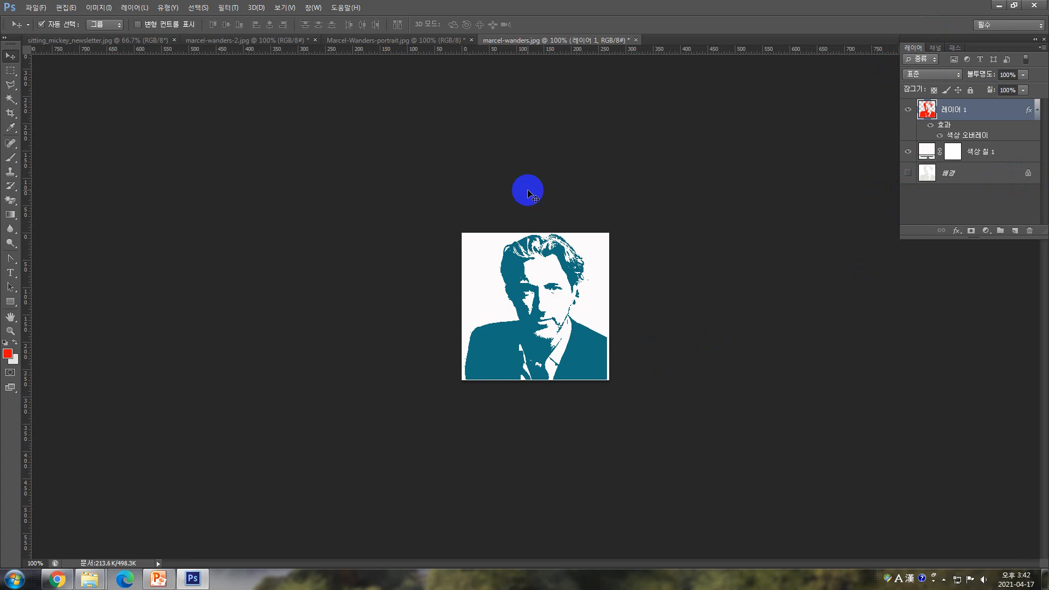
# Move the Layers panel into the empty canvas area close beside the portrait
pyautogui.click(94, 9)
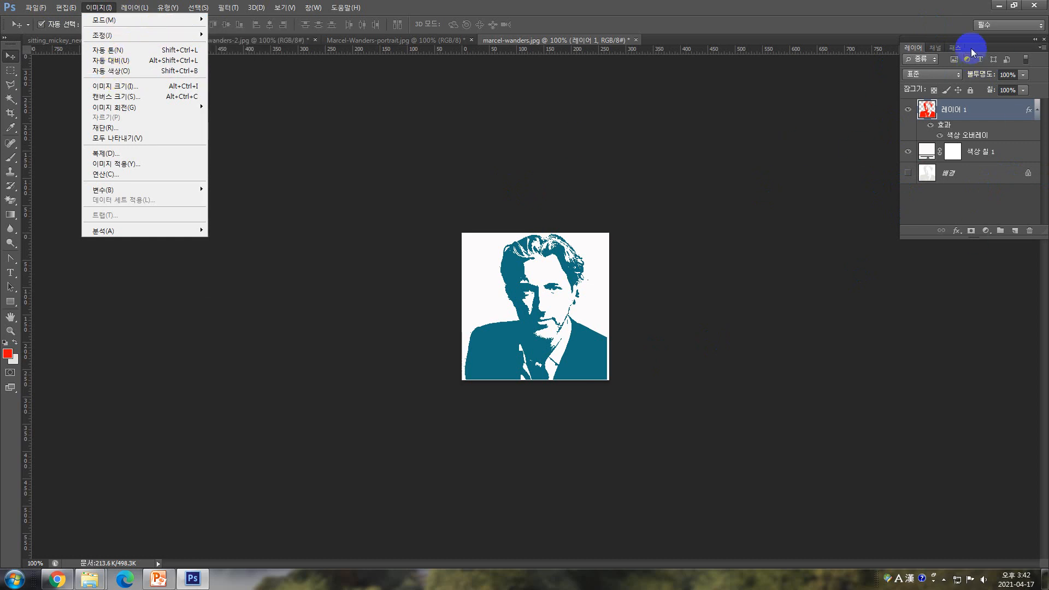
pyautogui.moveTo(961, 41); pyautogui.dragTo(731, 105)
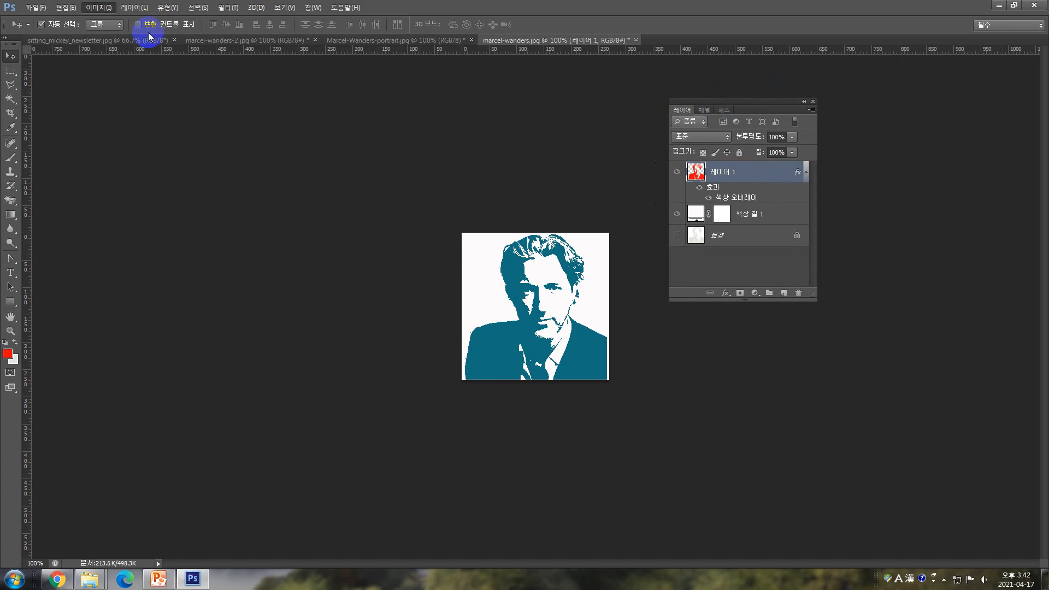
pyautogui.click(98, 7)
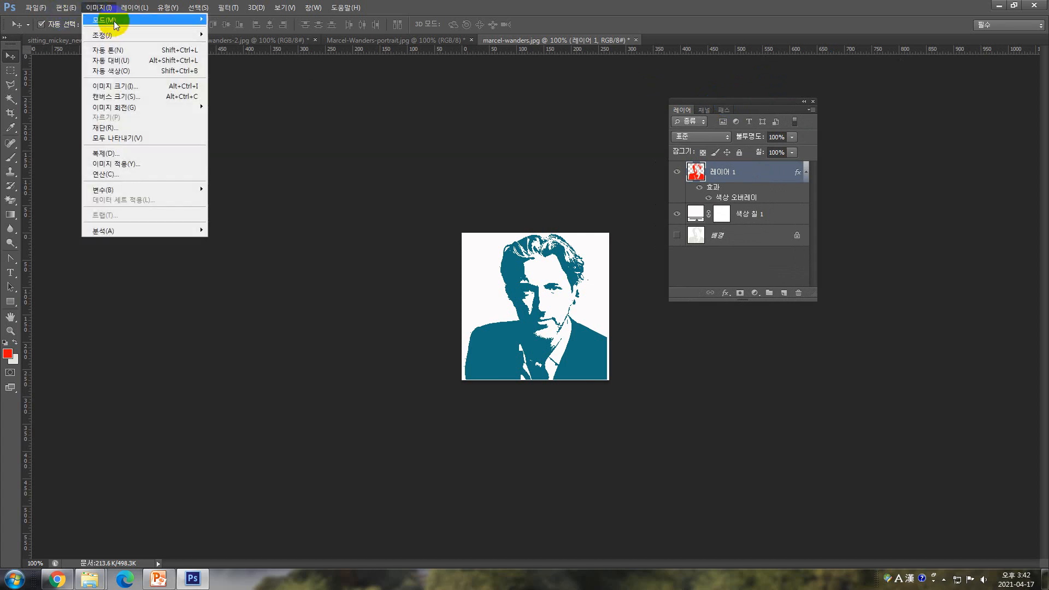
pyautogui.moveTo(114, 20)
pyautogui.moveTo(187, 38)
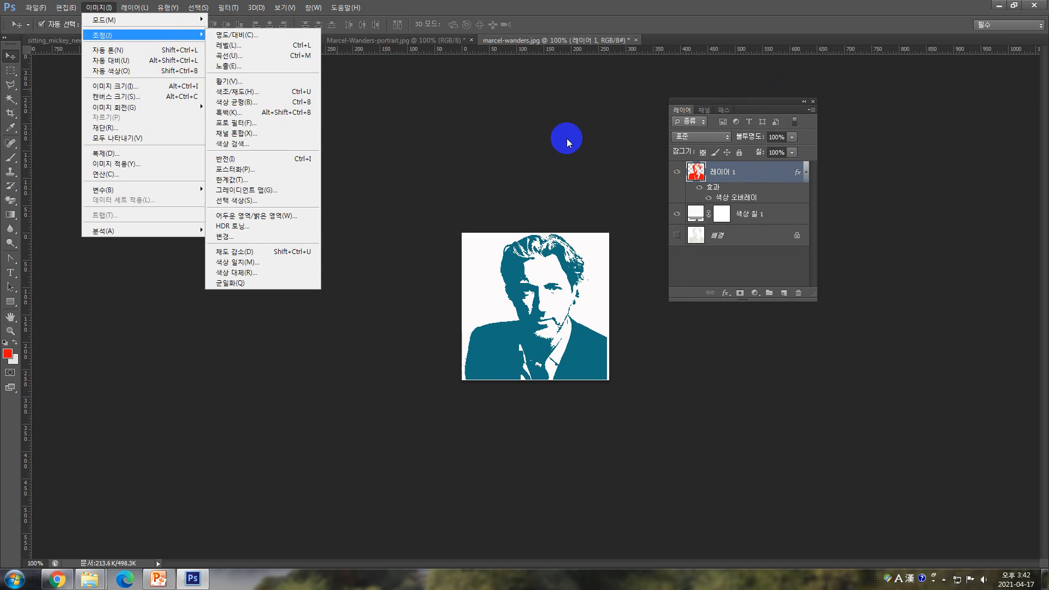
pyautogui.click(726, 100)
pyautogui.moveTo(737, 102); pyautogui.dragTo(795, 104)
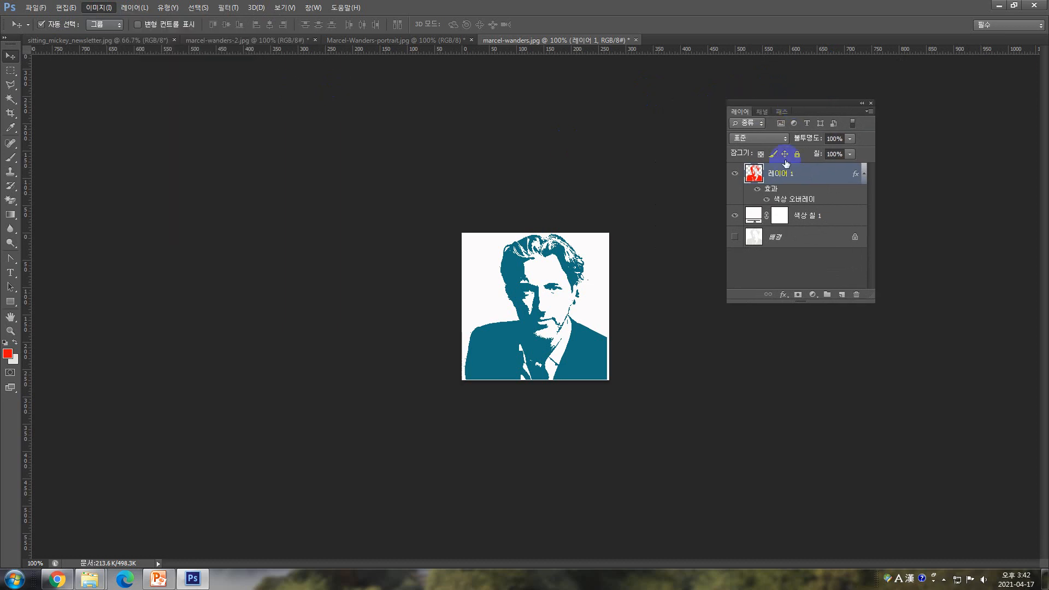
pyautogui.click(742, 171)
pyautogui.moveTo(792, 105); pyautogui.dragTo(821, 163)
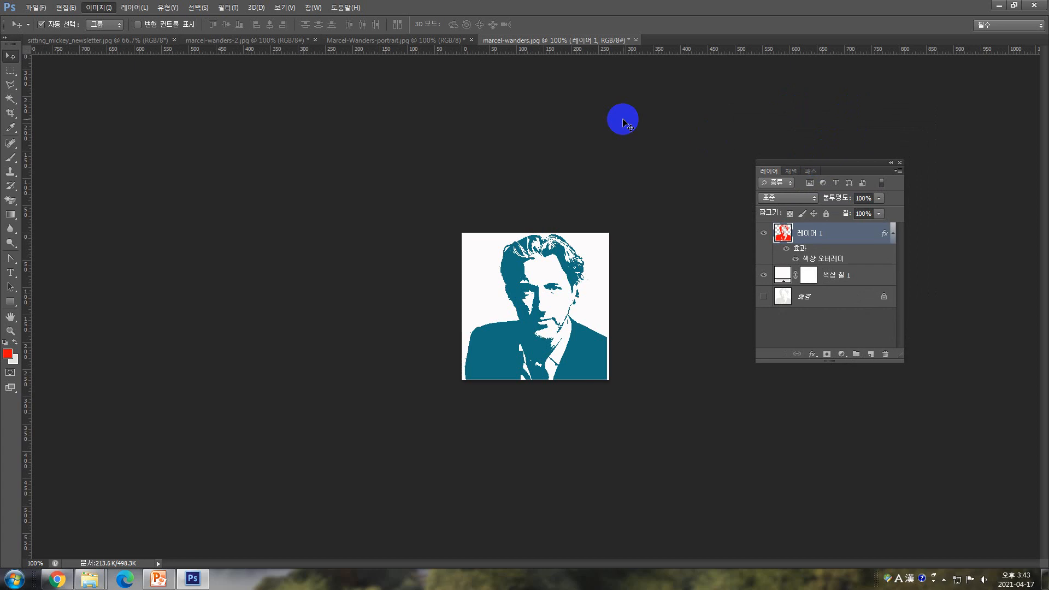
pyautogui.click(99, 8)
pyautogui.click(125, 34)
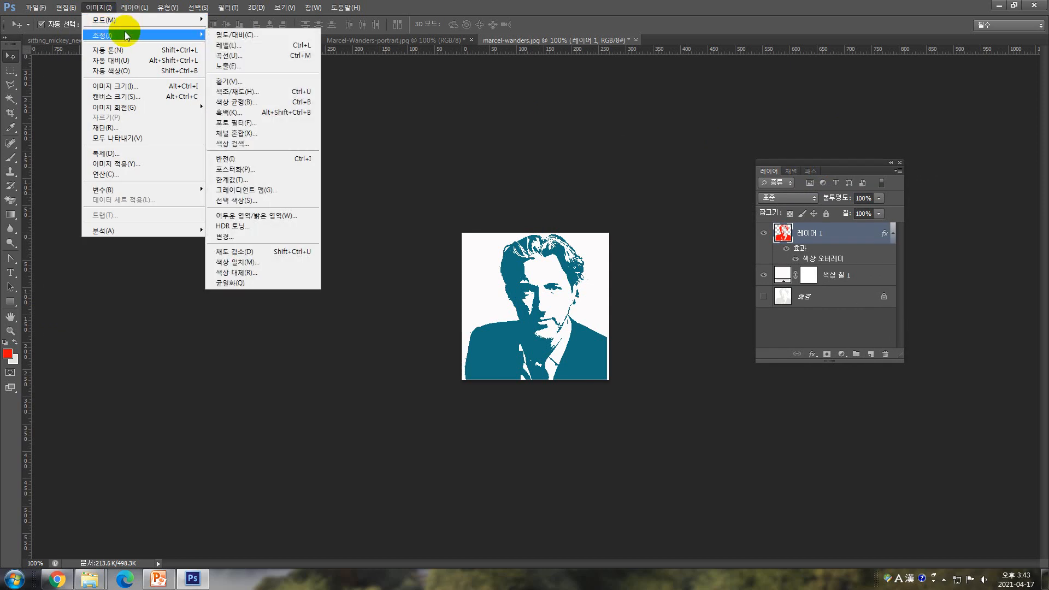
pyautogui.press('Escape')
pyautogui.press('Escape')
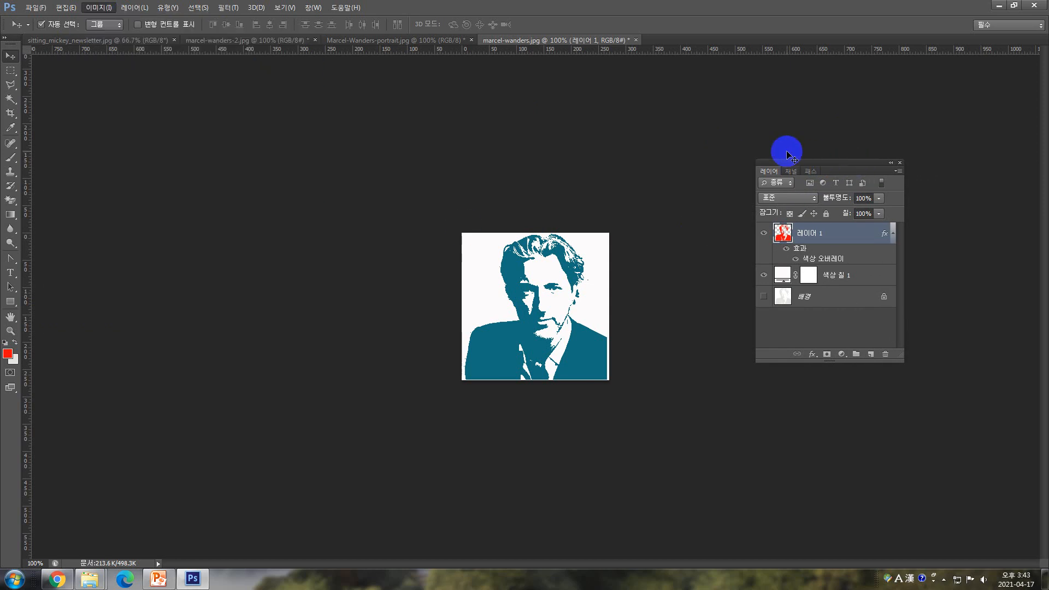
pyautogui.click(111, 11)
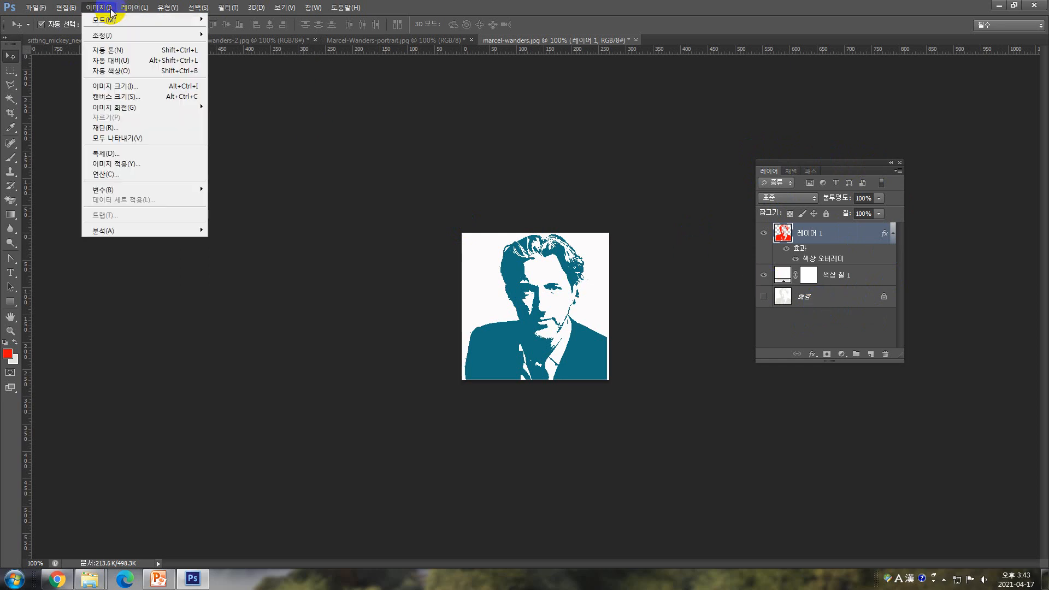
pyautogui.moveTo(117, 34)
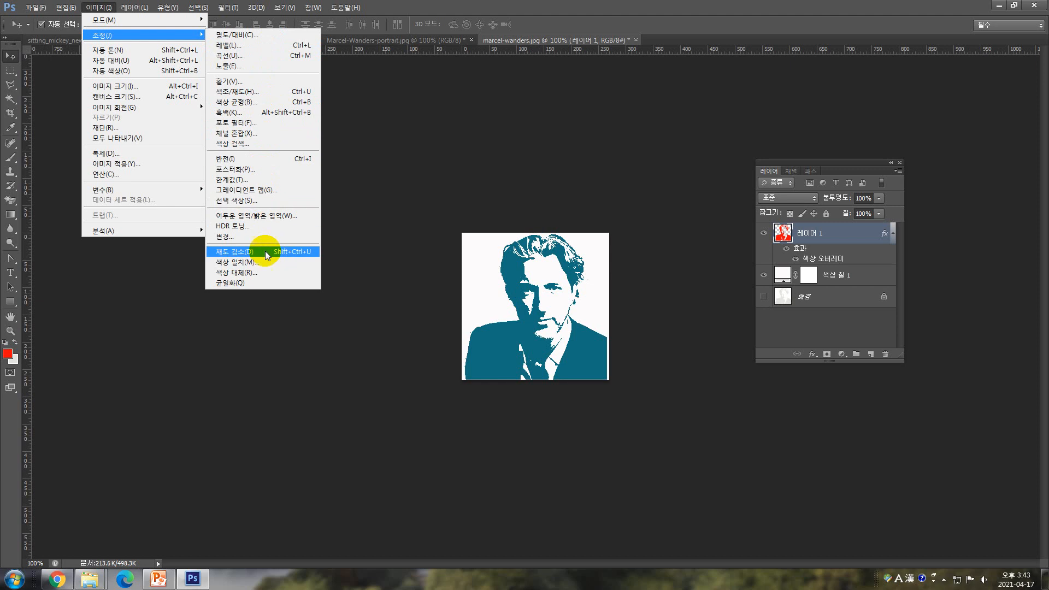
pyautogui.click(775, 162)
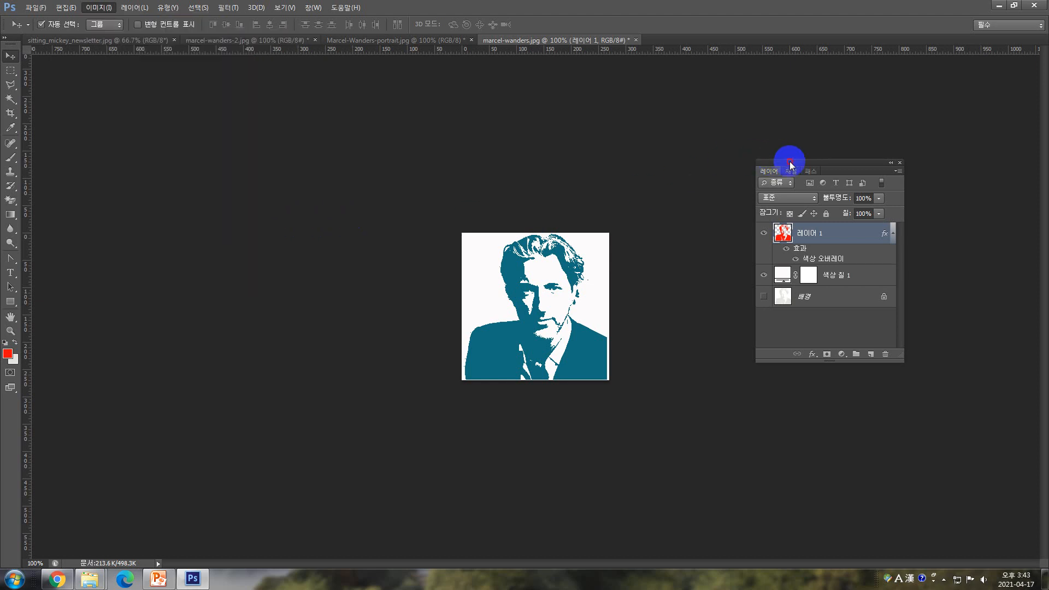
# Add a Black & White (흑백) adjustment layer with default settings above the portrait layer
pyautogui.moveTo(788, 161); pyautogui.dragTo(696, 152)
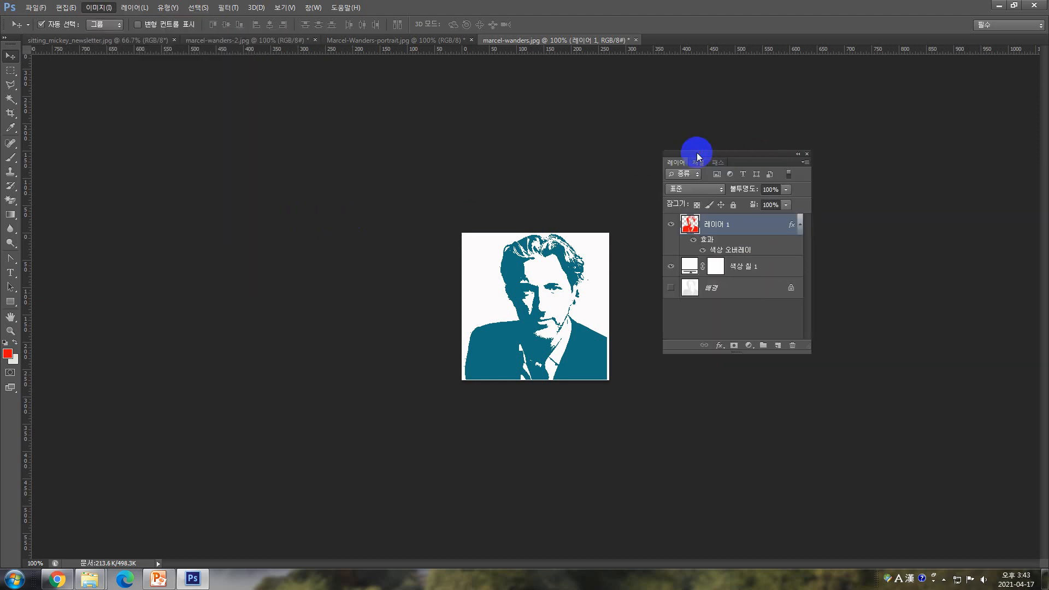
pyautogui.click(749, 345)
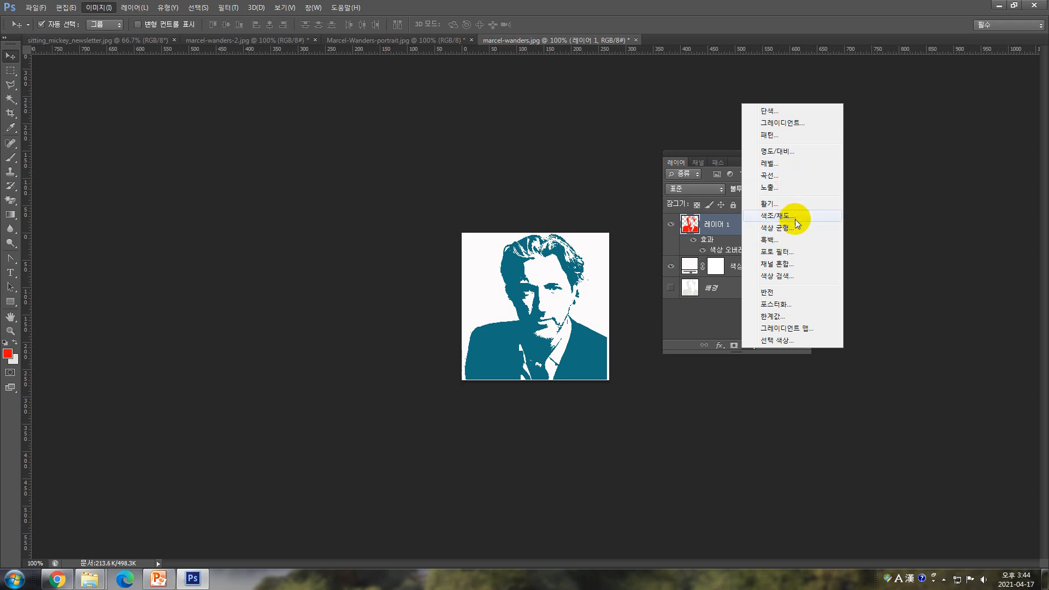
pyautogui.click(791, 241)
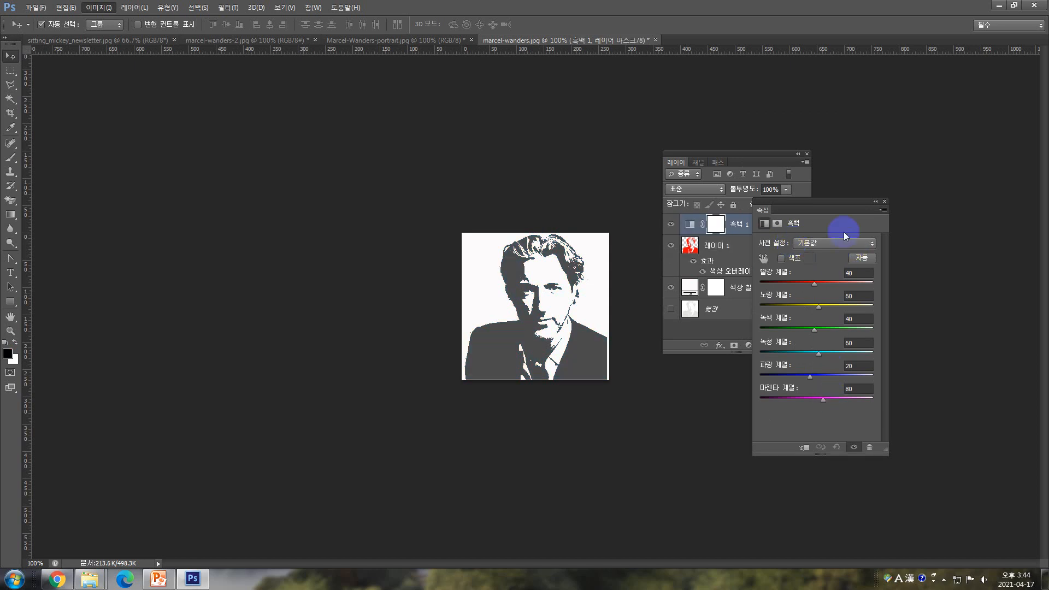
pyautogui.moveTo(807, 206); pyautogui.dragTo(868, 202)
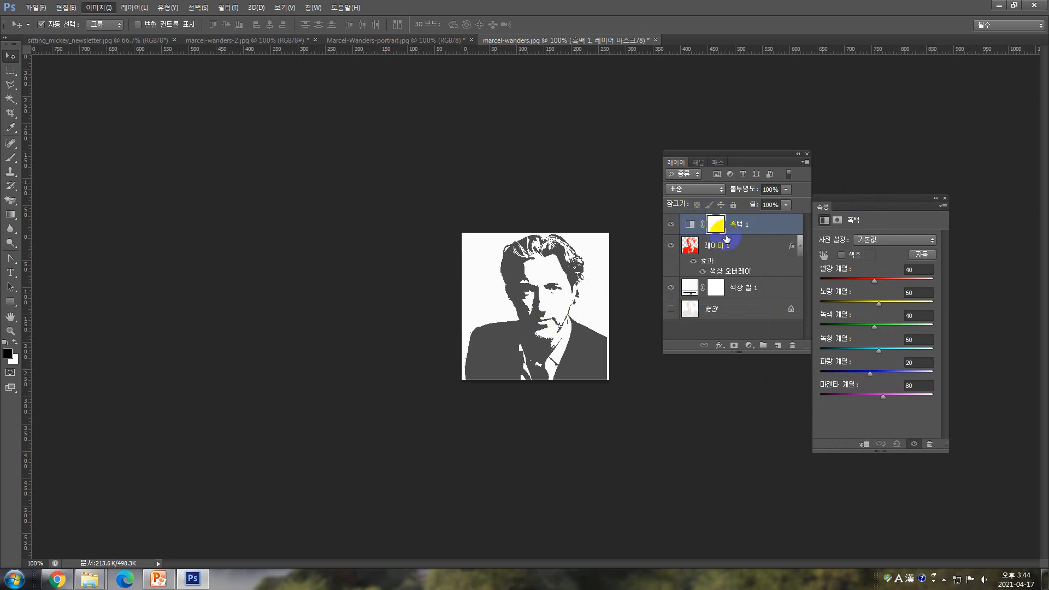
# Toggle the Black & White adjustment layer off and on to compare the portrait, closing its properties and leaving the layer shown
pyautogui.click(671, 225)
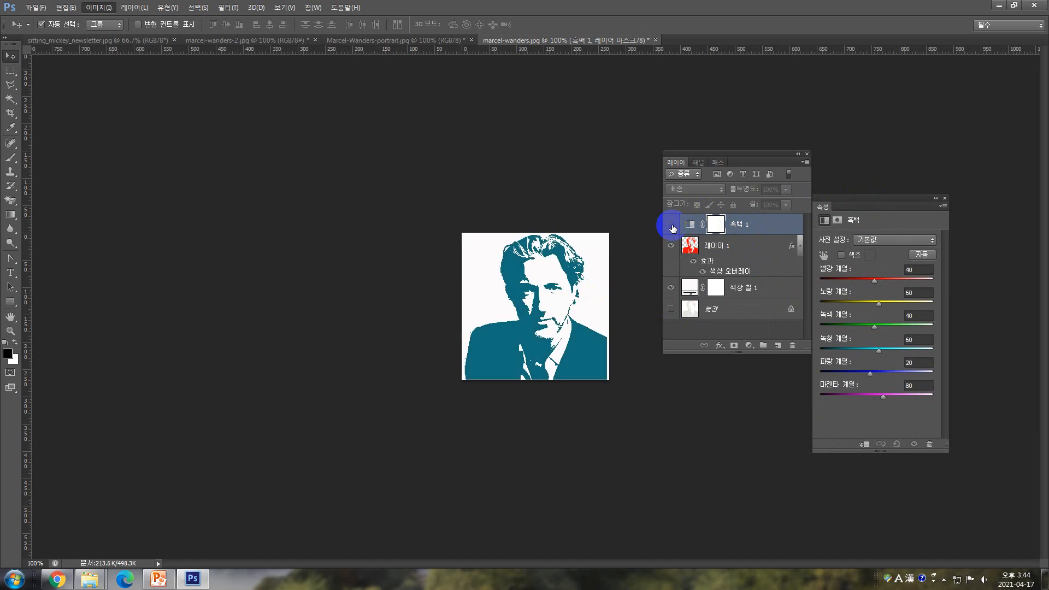
pyautogui.click(671, 224)
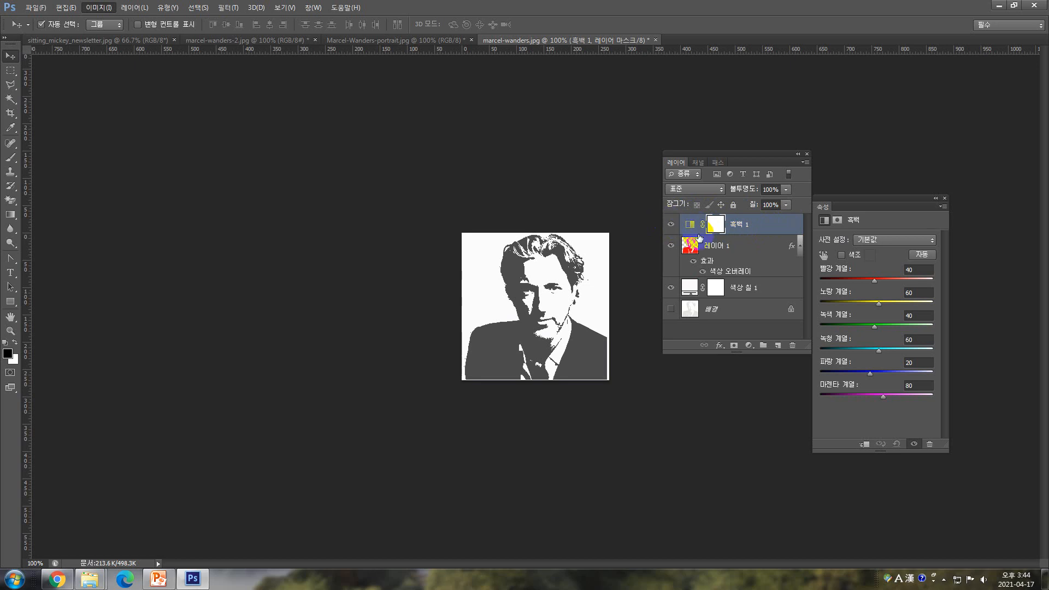
pyautogui.click(671, 224)
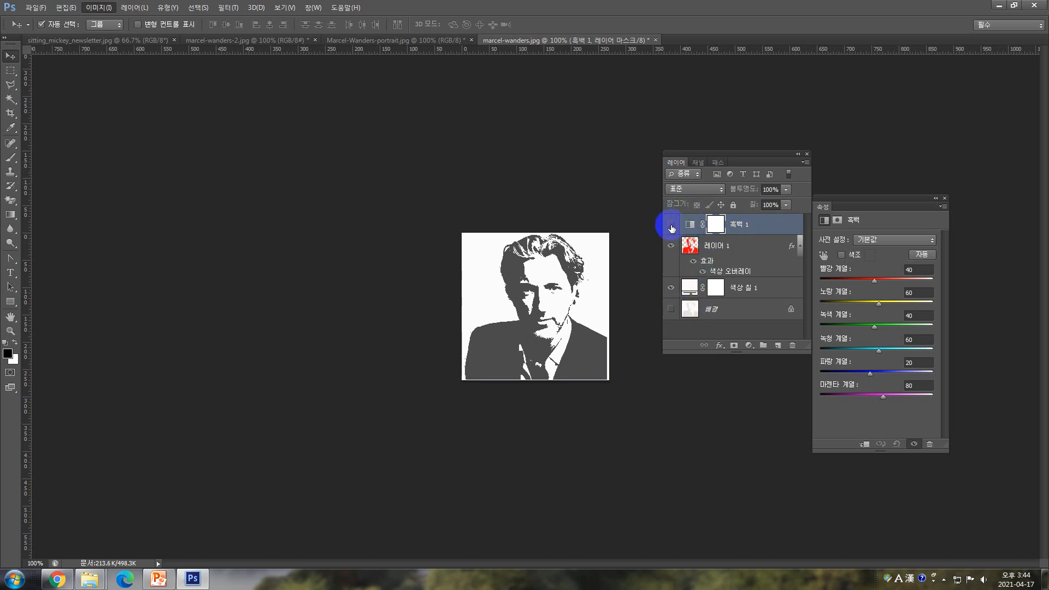
pyautogui.click(671, 225)
pyautogui.click(944, 198)
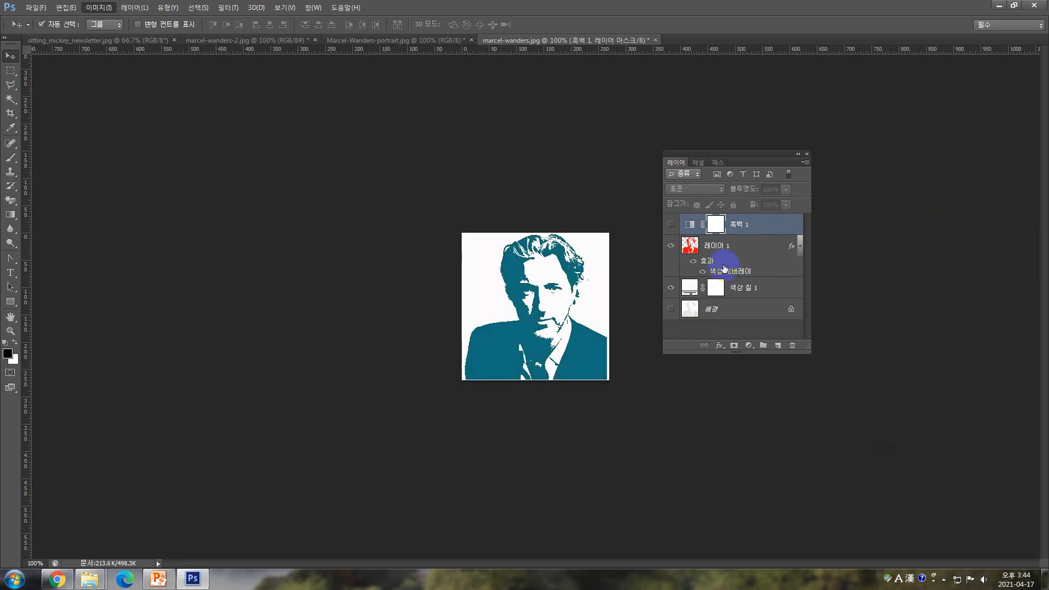
pyautogui.click(670, 225)
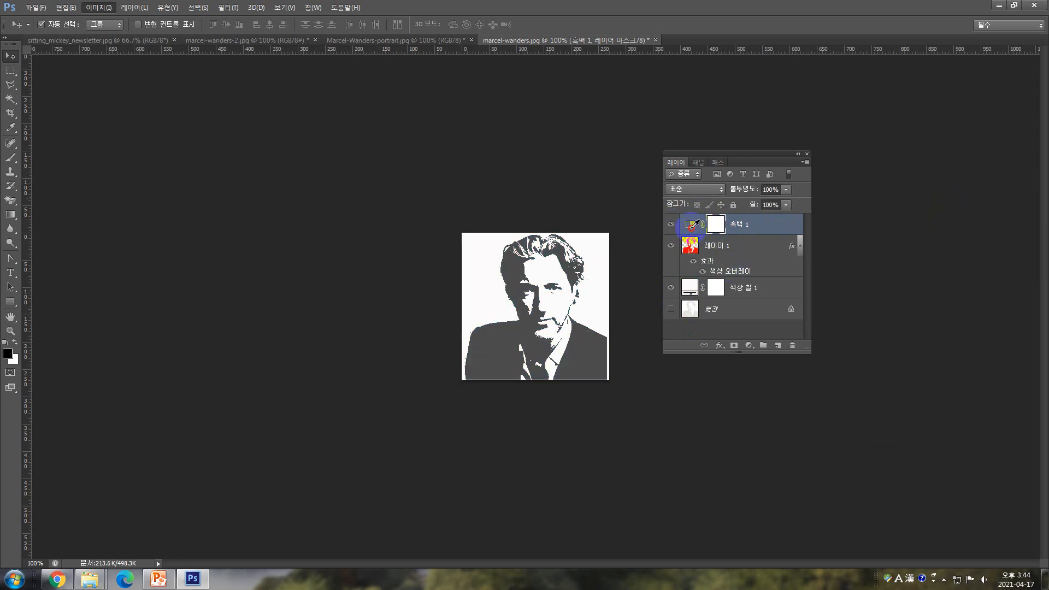
# Set the Black & White (흑백) adjustment's reds to 161 and move the Layers and Properties panels farther from the portrait
pyautogui.doubleClick(750, 239)
pyautogui.moveTo(874, 280); pyautogui.dragTo(902, 283)
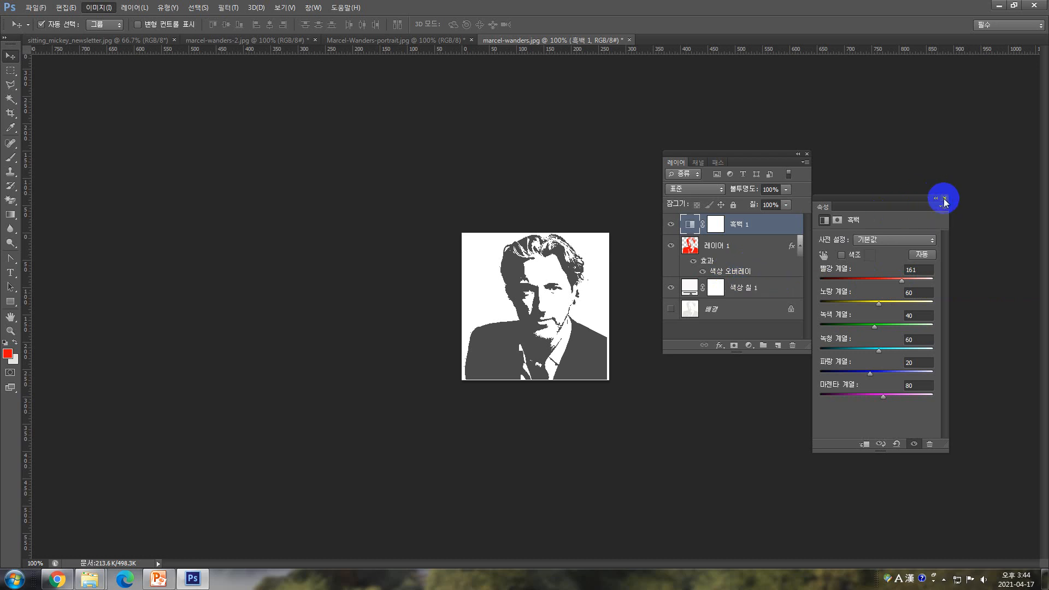
pyautogui.moveTo(740, 153); pyautogui.dragTo(799, 153)
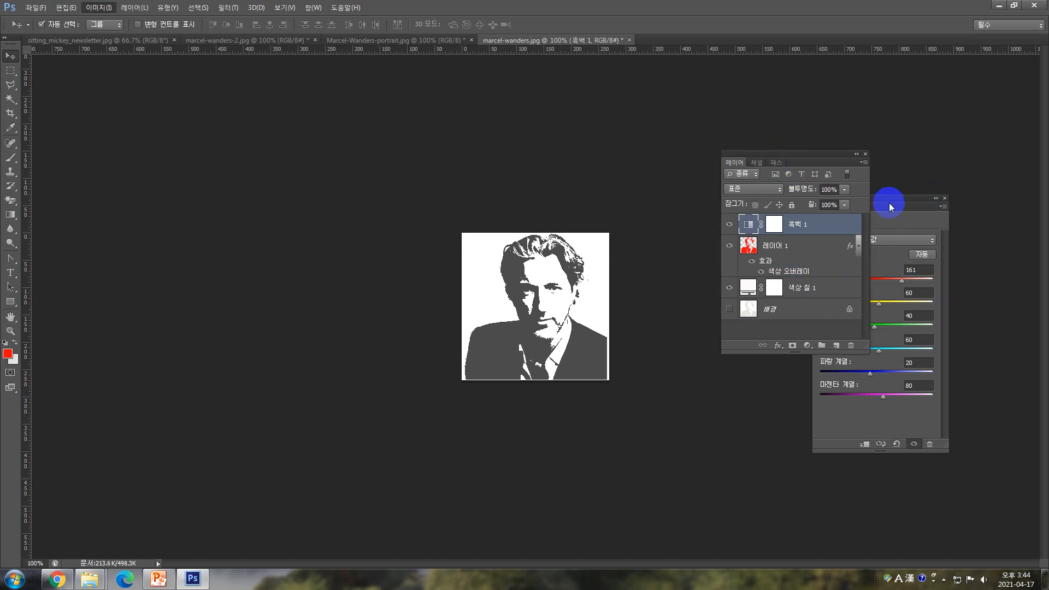
pyautogui.moveTo(889, 207); pyautogui.dragTo(948, 203)
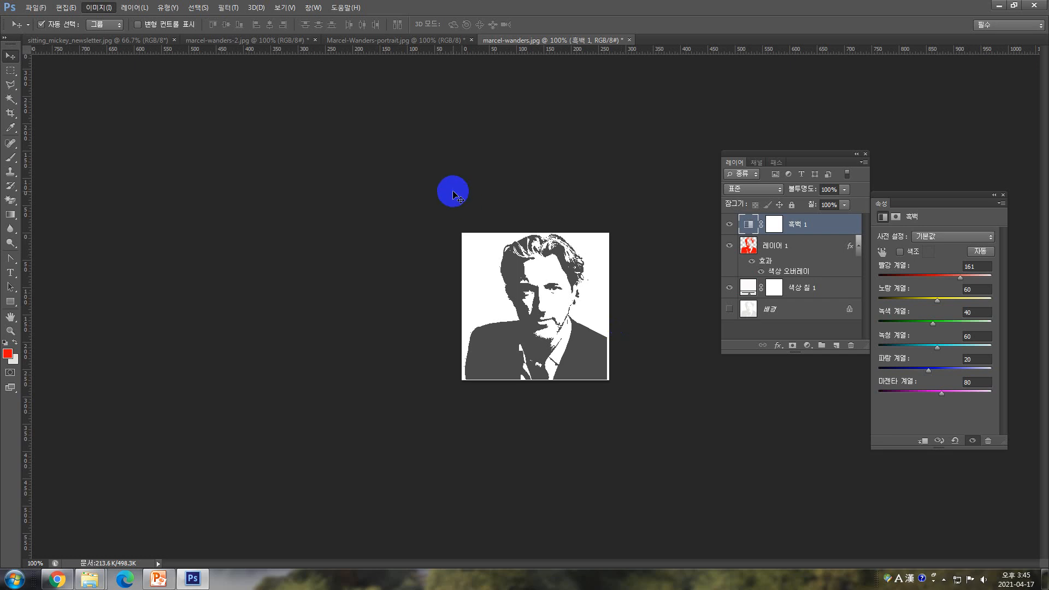
# Move the Properties panel upward beside the Layers panel and close the blue-tinted Marcel-Wanders-portrait.jpg without saving
pyautogui.click(362, 41)
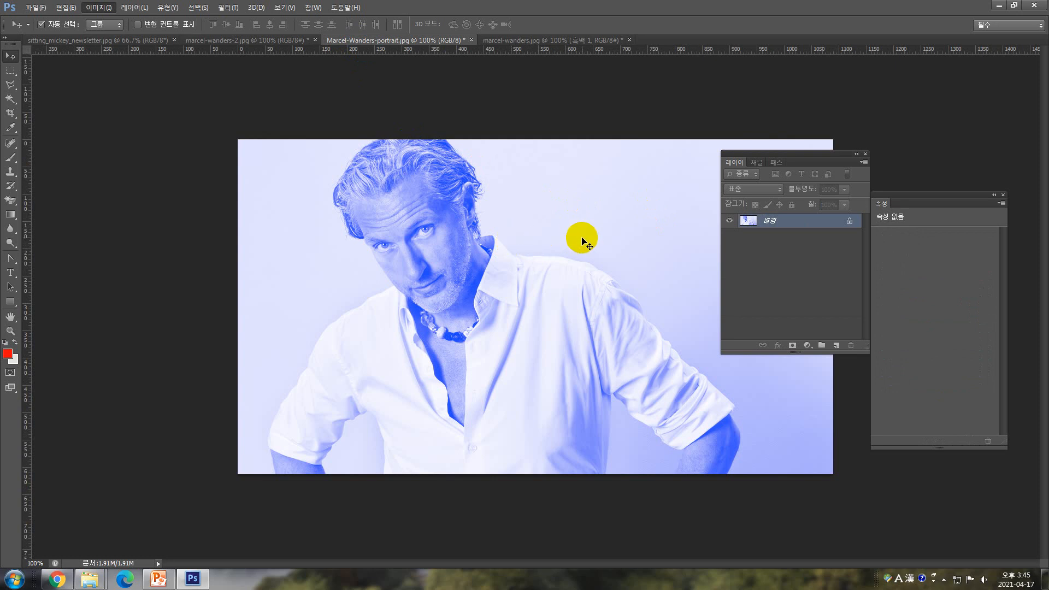
pyautogui.moveTo(909, 192); pyautogui.dragTo(911, 112)
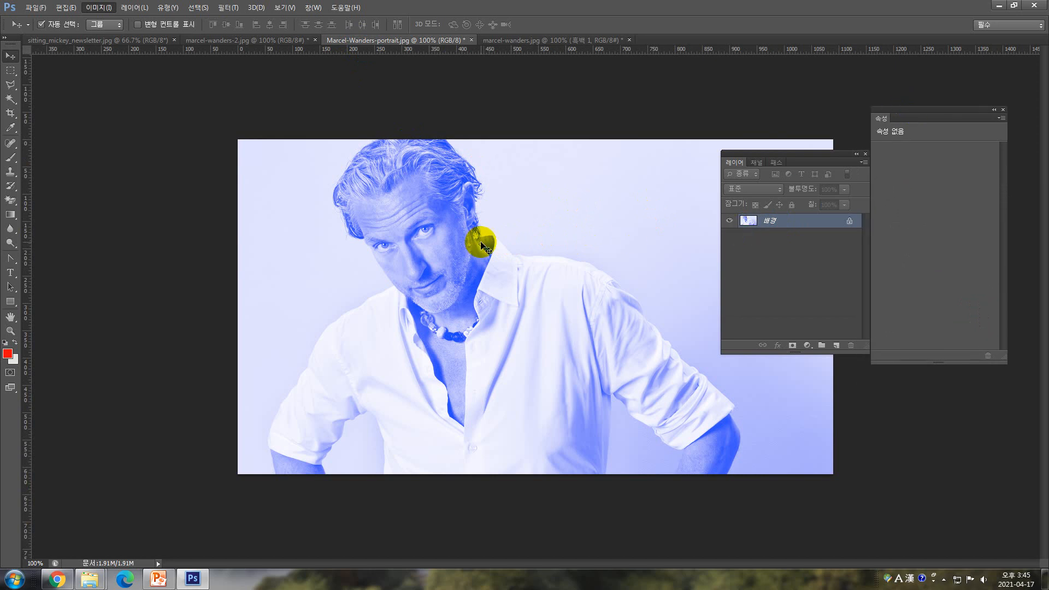
pyautogui.click(471, 40)
pyautogui.click(624, 128)
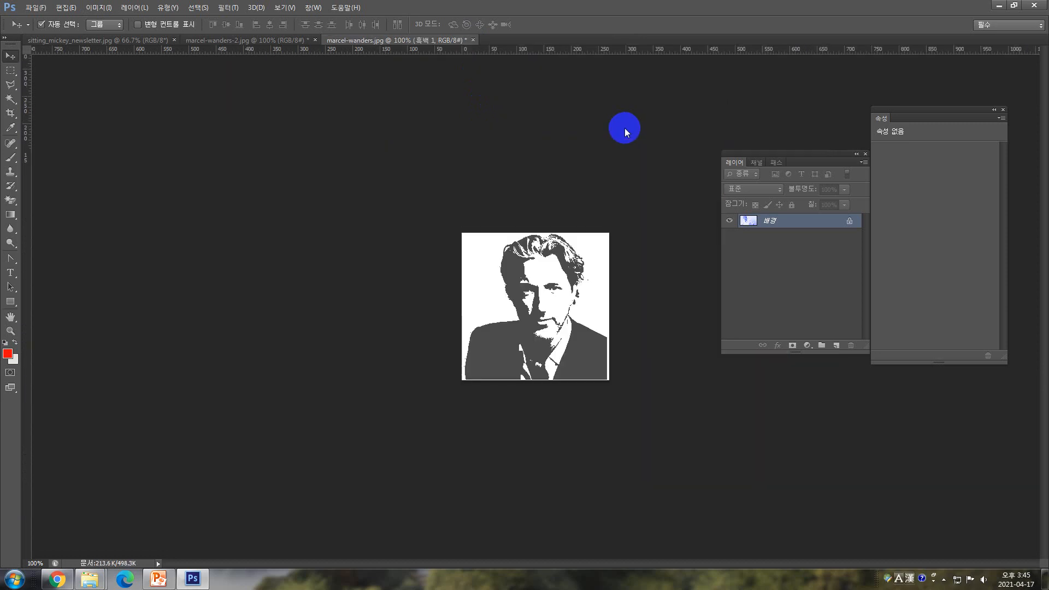
# Reopen the original Marcel-Wanders-portrait.jpg in Photoshop from the portrait image folder as its own document
pyautogui.click(334, 528)
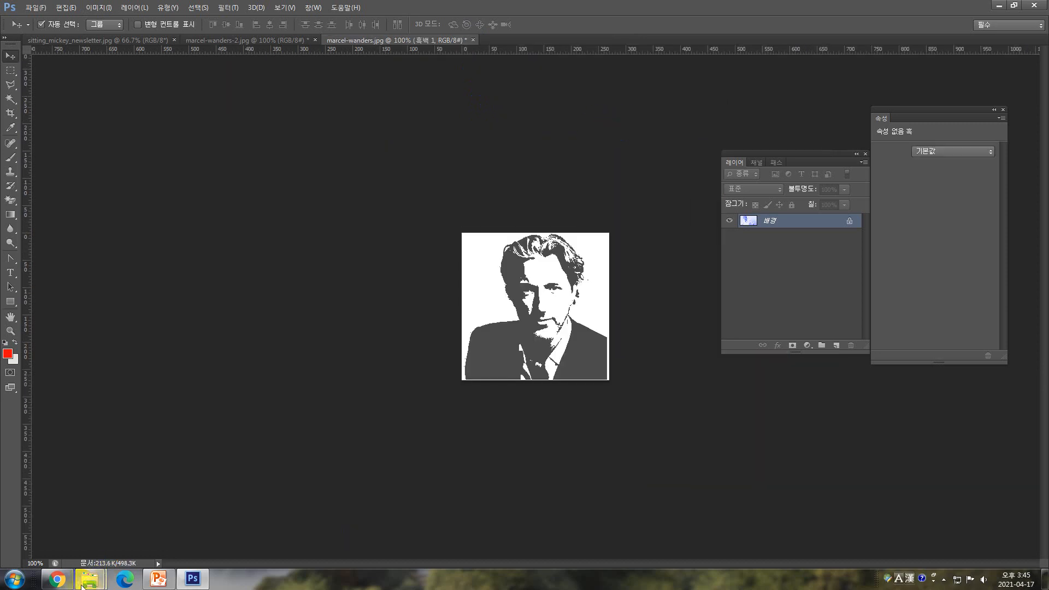
pyautogui.moveTo(82, 583)
pyautogui.click(87, 527)
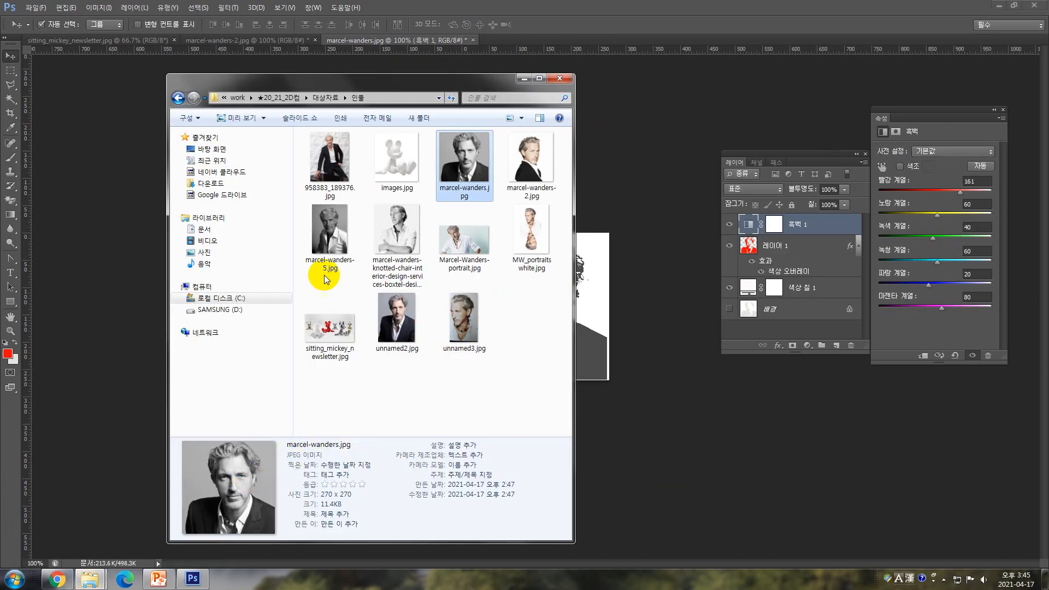
pyautogui.click(465, 245)
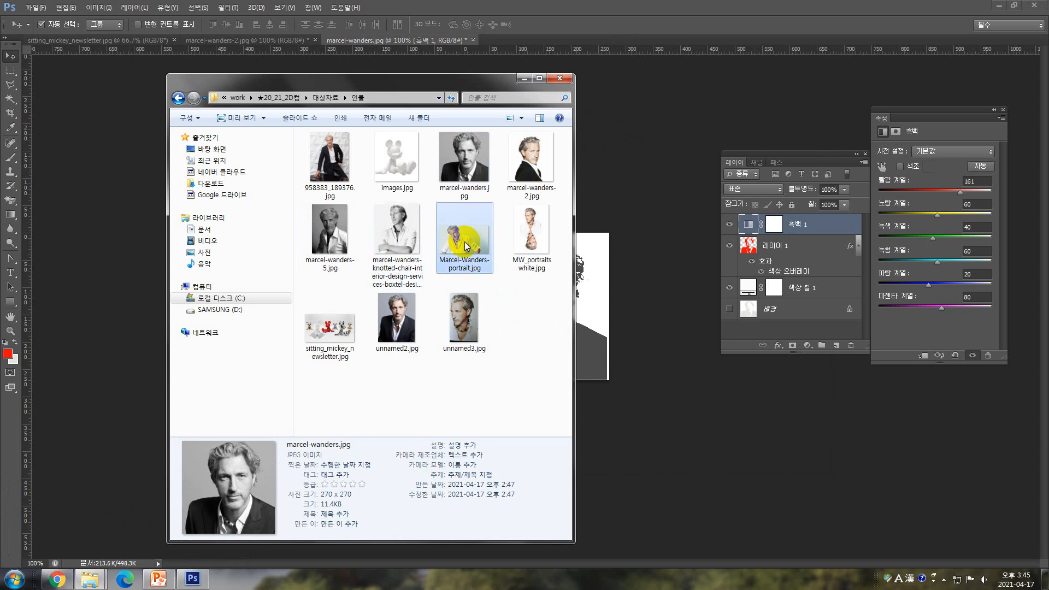
pyautogui.click(635, 42)
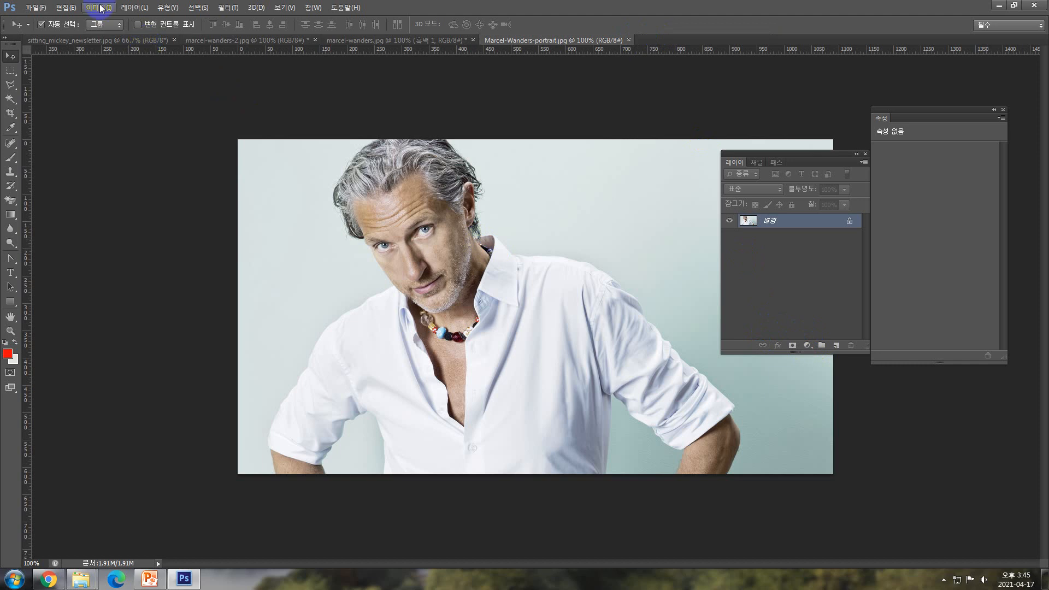
# Add a Black & White (흑백) adjustment layer with default settings above the colour portrait's background
pyautogui.click(807, 345)
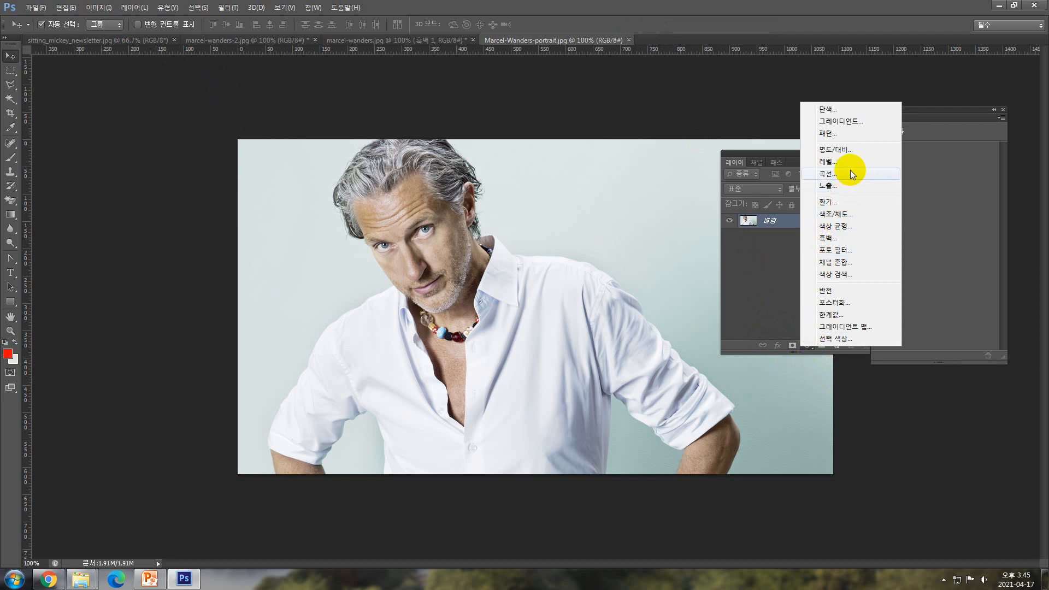
pyautogui.click(854, 237)
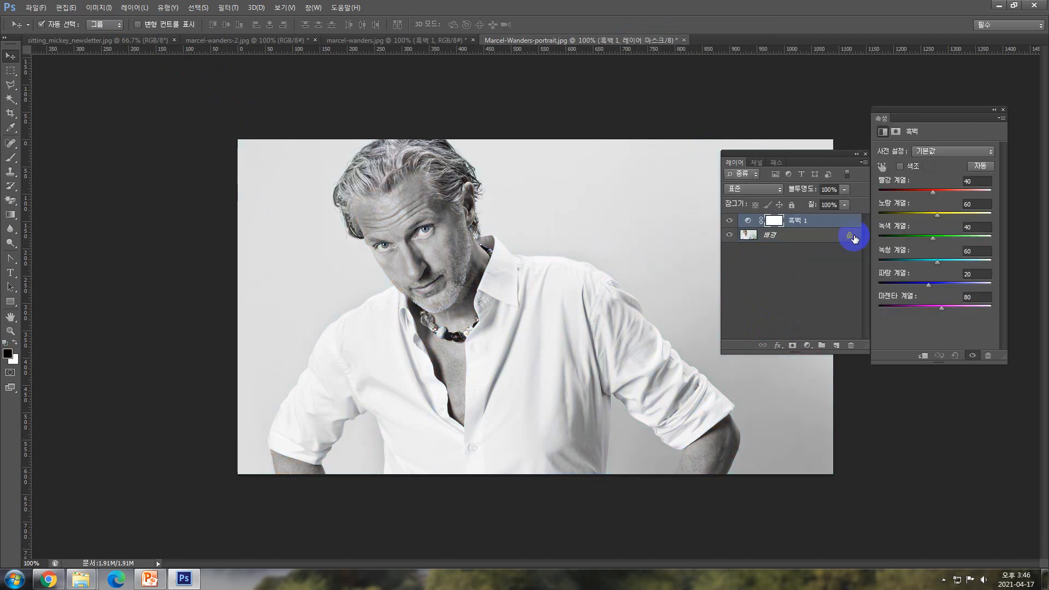
# Replace a trial Hue/Saturation adjustment with a Color Balance (색상 균형) layer above Black & White, setting midtone Cyan–Red to -93
pyautogui.moveTo(807, 345); pyautogui.dragTo(841, 229)
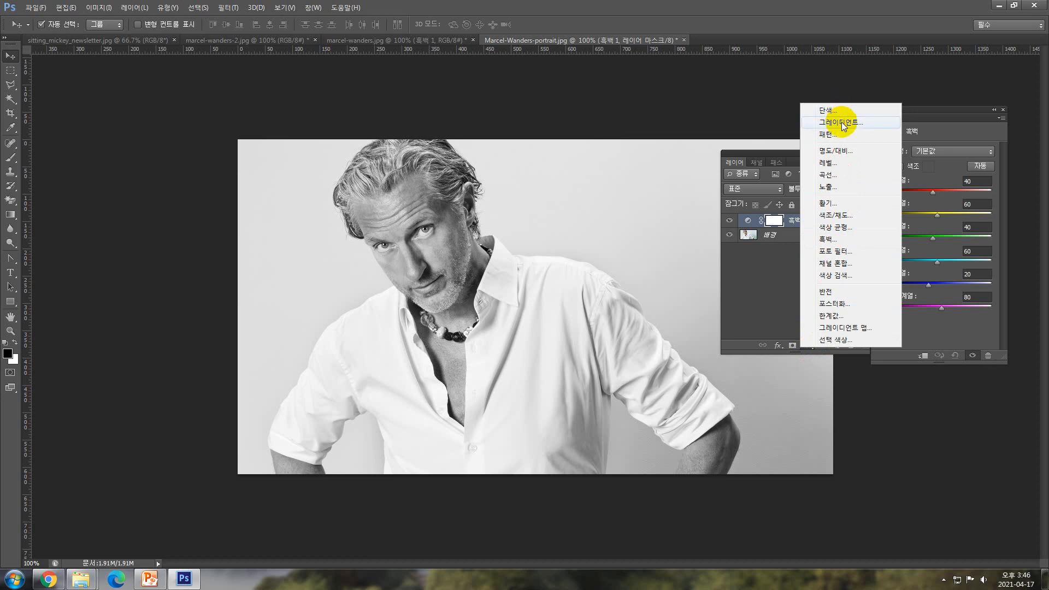
pyautogui.click(857, 213)
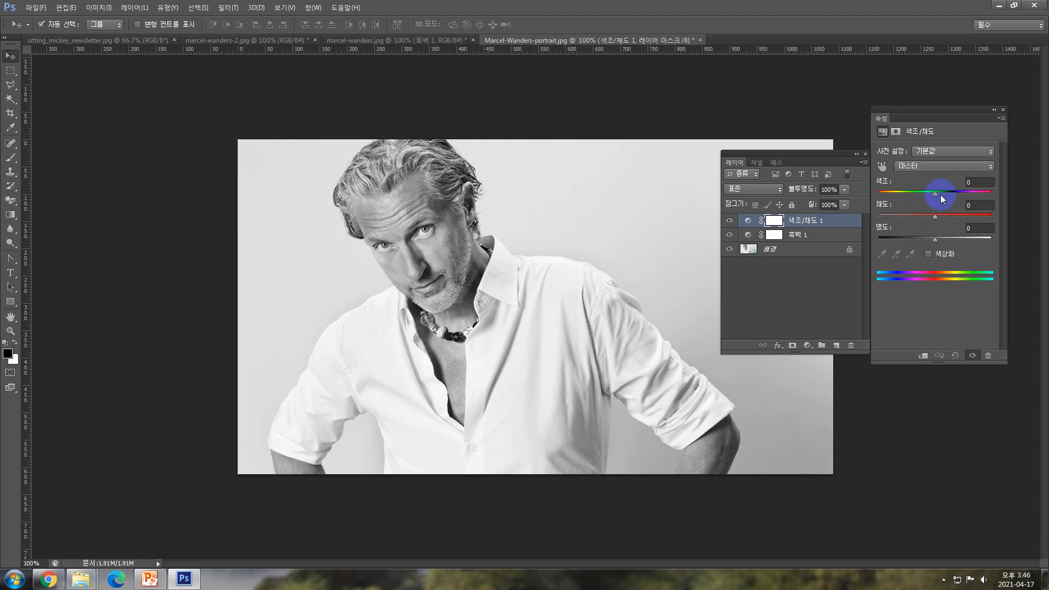
pyautogui.moveTo(939, 194); pyautogui.dragTo(900, 215)
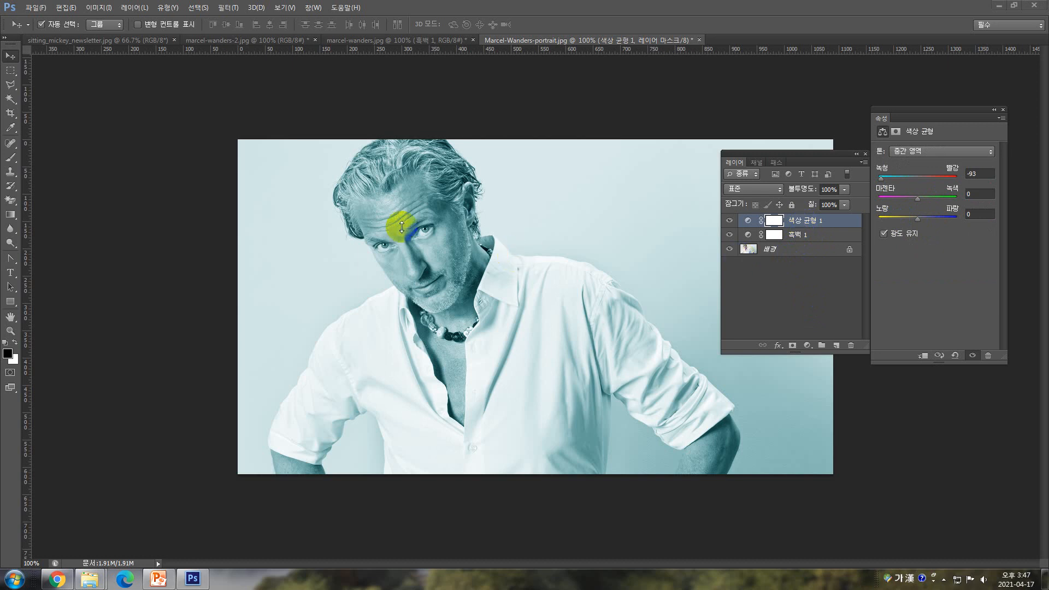
pyautogui.click(838, 308)
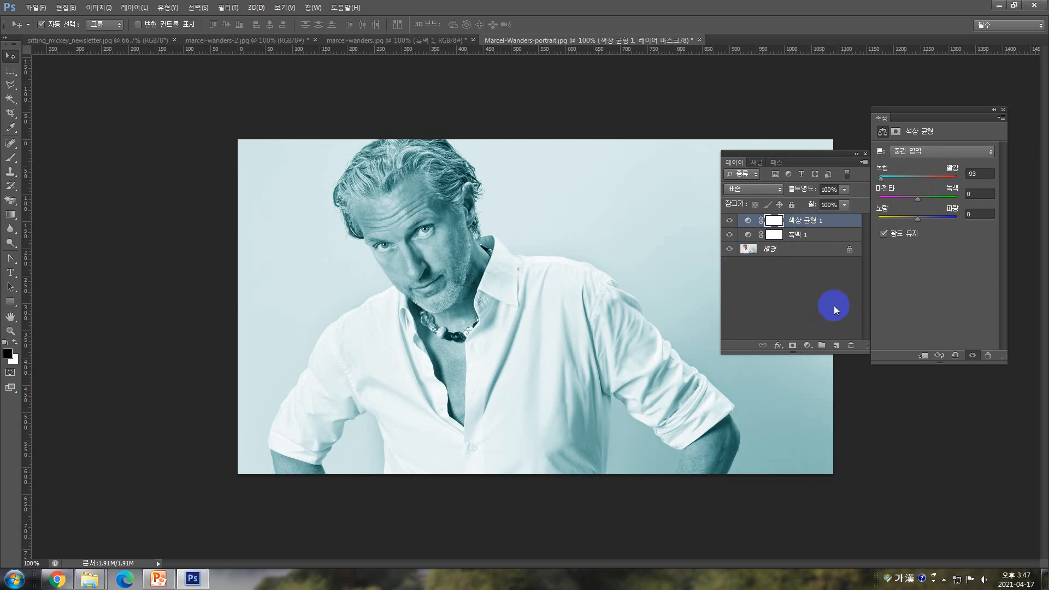
# Toggle the Color Balance and Black & White adjustment layers to compare their effects on the portrait, leaving both hidden
pyautogui.click(729, 221)
pyautogui.click(729, 225)
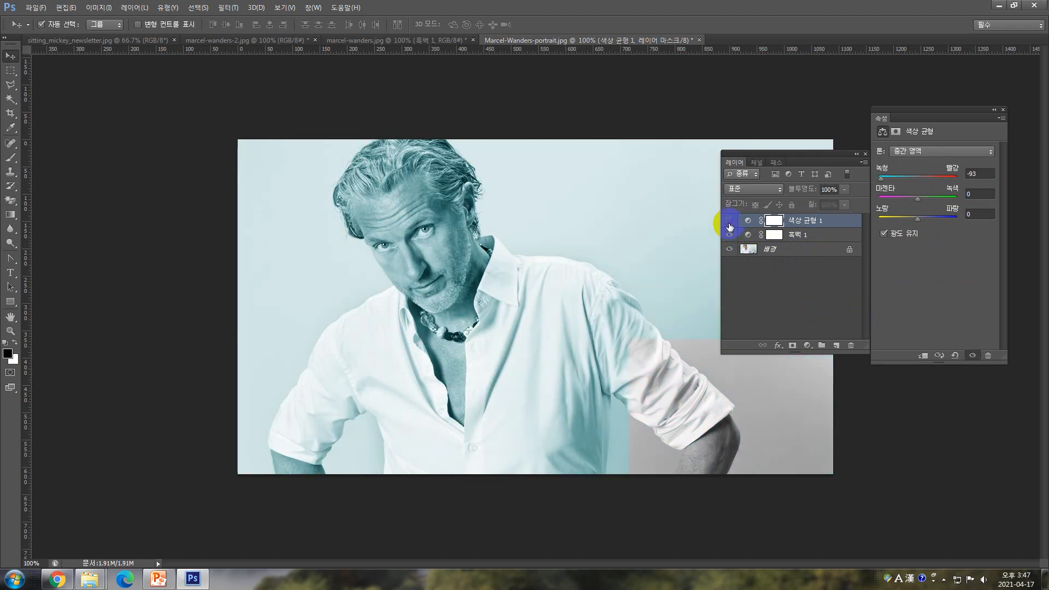
pyautogui.click(729, 237)
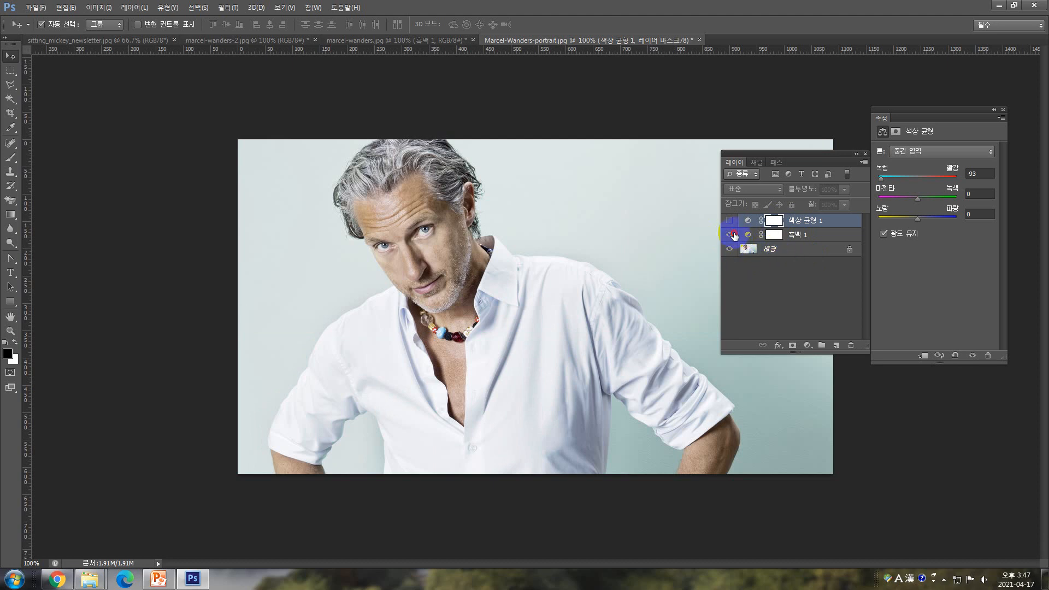
pyautogui.click(729, 234)
pyautogui.click(729, 220)
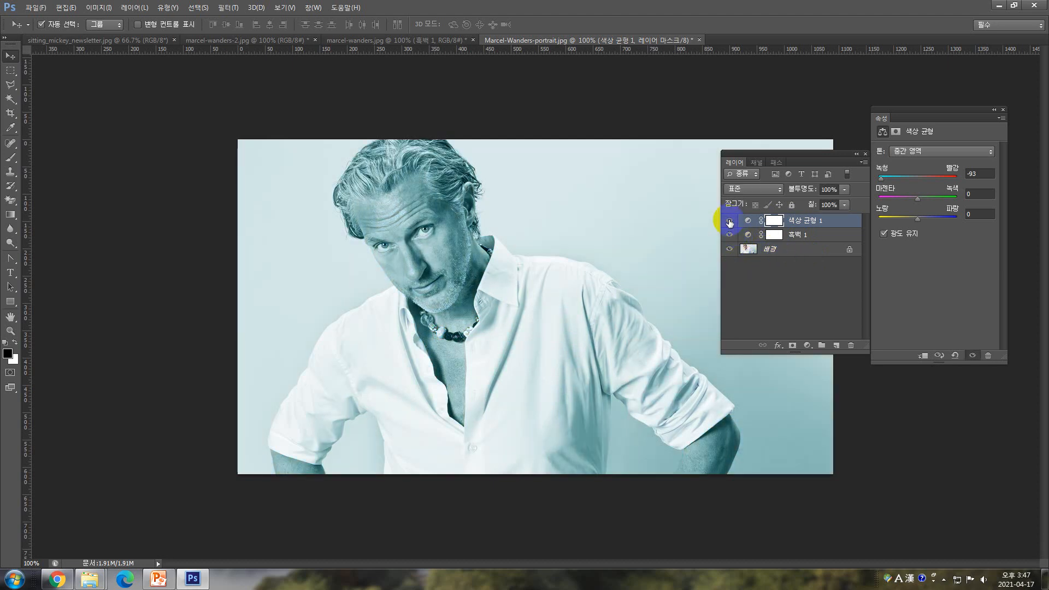
pyautogui.click(729, 220)
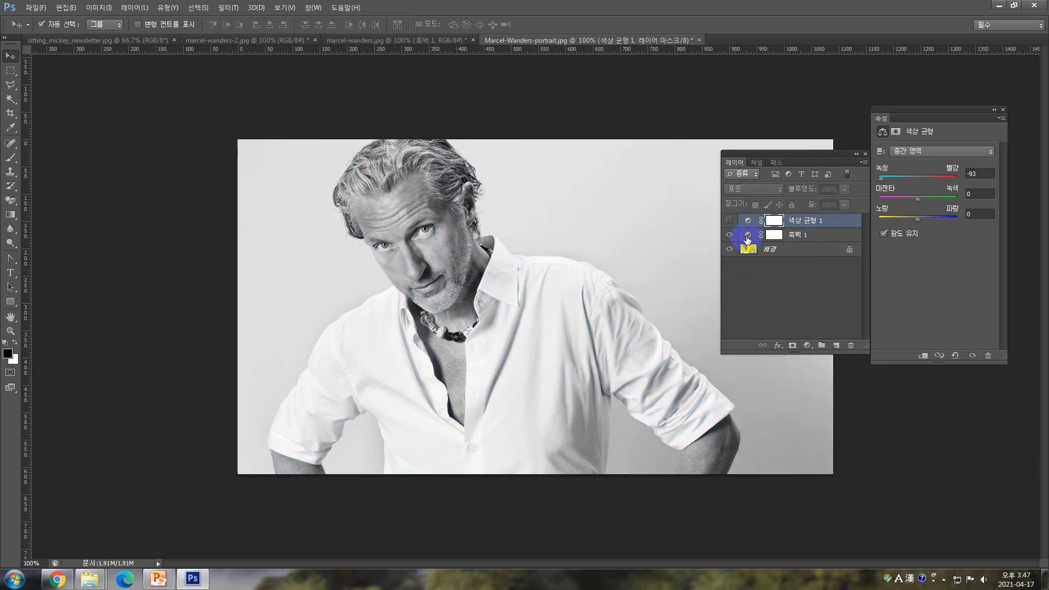
pyautogui.click(730, 234)
# Add a Threshold (한계값) adjustment layer directly above the background with a threshold level of 152, and deselect it
pyautogui.click(803, 250)
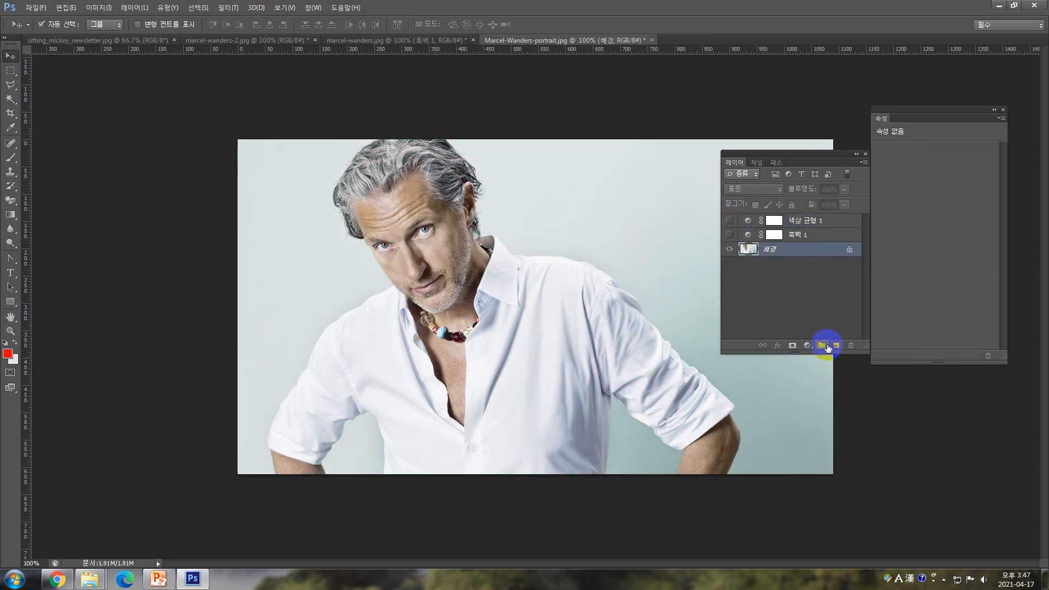
pyautogui.click(807, 345)
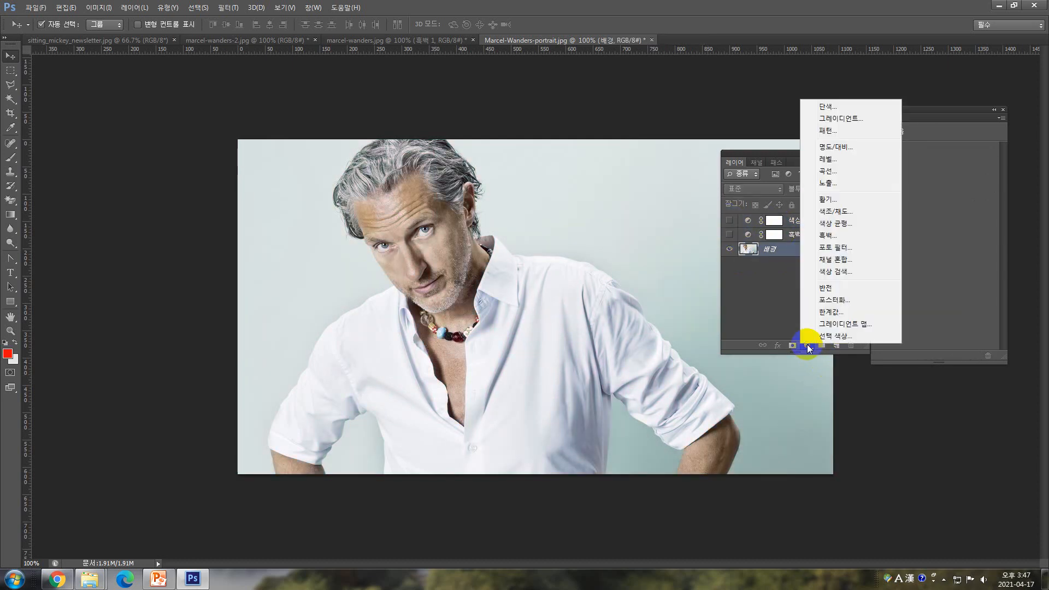
pyautogui.click(835, 315)
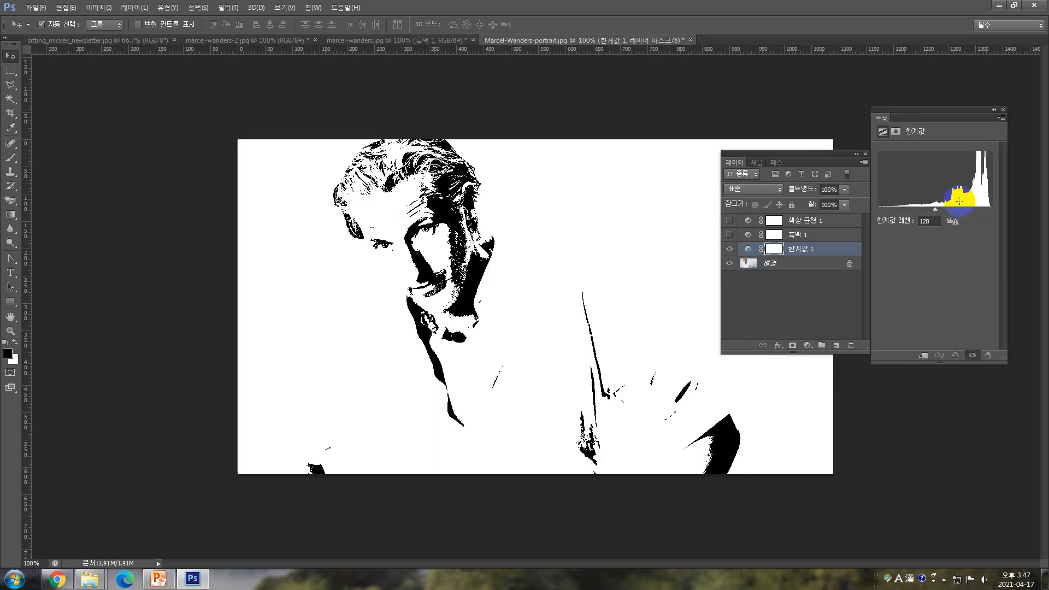
pyautogui.moveTo(939, 211)
pyautogui.mouseDown()
pyautogui.moveTo(965, 214)
pyautogui.moveTo(932, 216)
pyautogui.moveTo(963, 214)
pyautogui.moveTo(944, 217)
pyautogui.mouseUp()
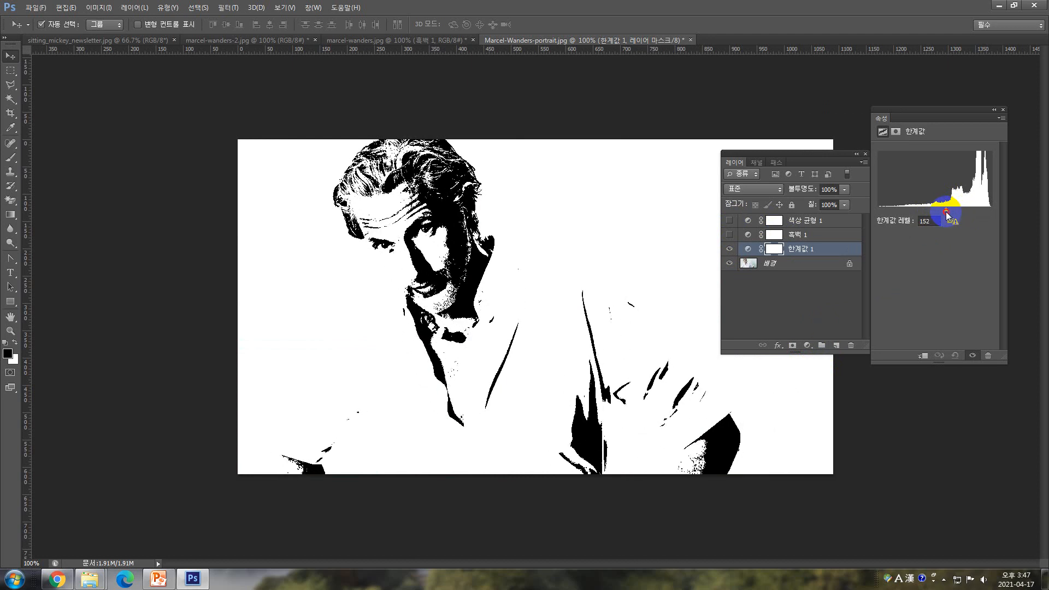
pyautogui.click(794, 290)
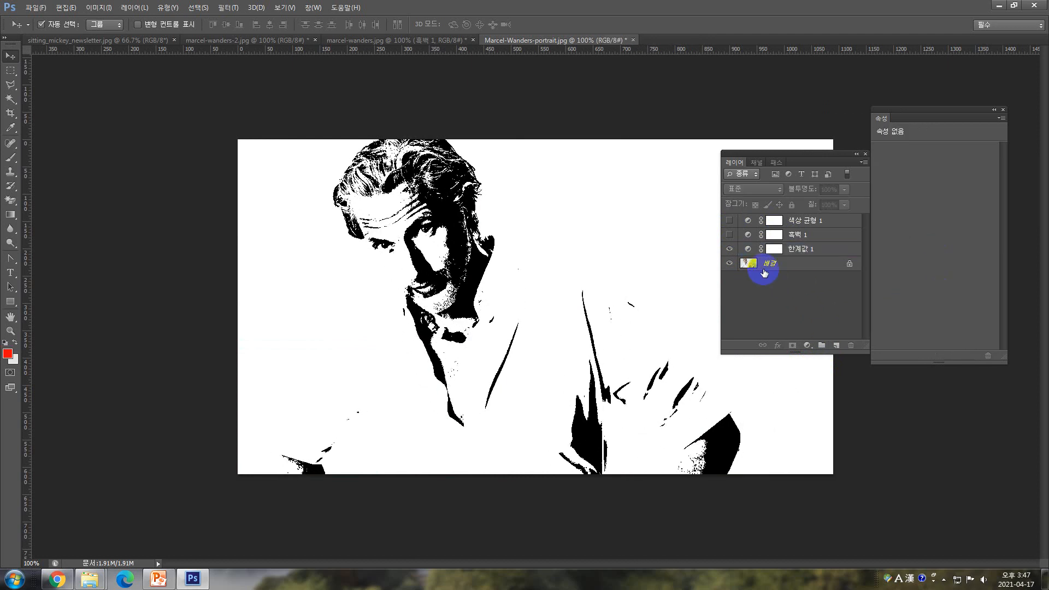
# Hide the Threshold adjustment layer and show the Black & White and Color Balance layers
pyautogui.click(730, 221)
pyautogui.moveTo(730, 224); pyautogui.dragTo(730, 239)
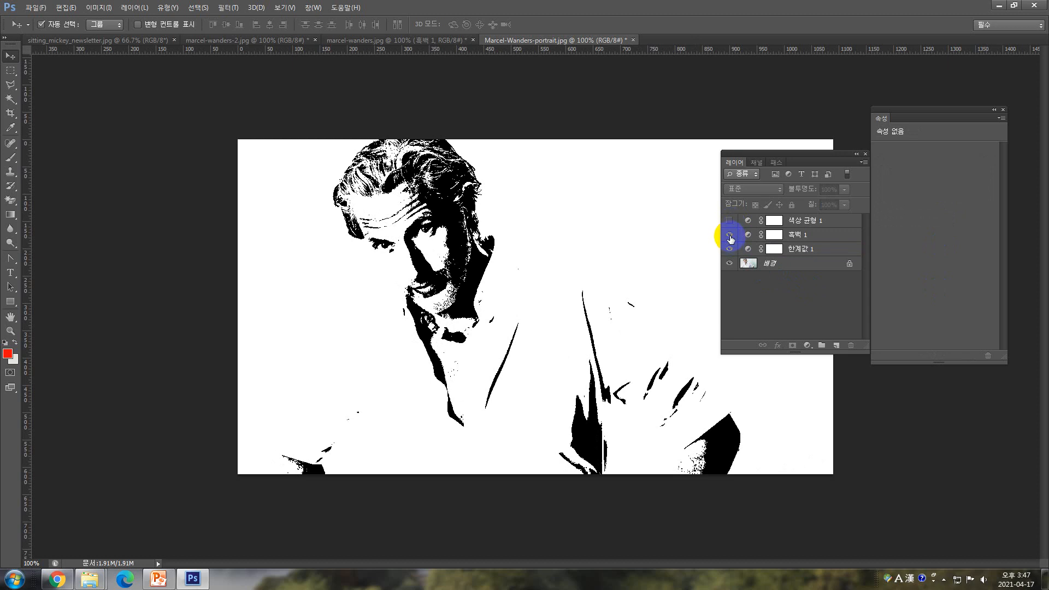
pyautogui.moveTo(730, 223)
pyautogui.mouseDown()
pyautogui.moveTo(730, 246)
pyautogui.moveTo(730, 221)
pyautogui.mouseUp()
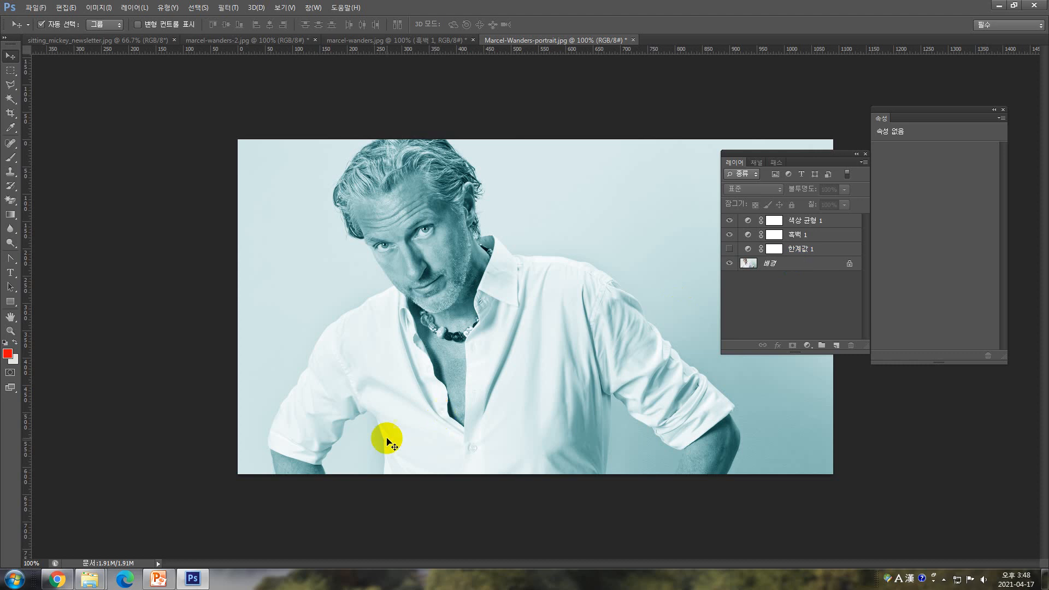
# Switch to the 02_tone.pptx presentation in PowerPoint and review the Black & White and Gradient Map adjustment layer slides
pyautogui.click(160, 580)
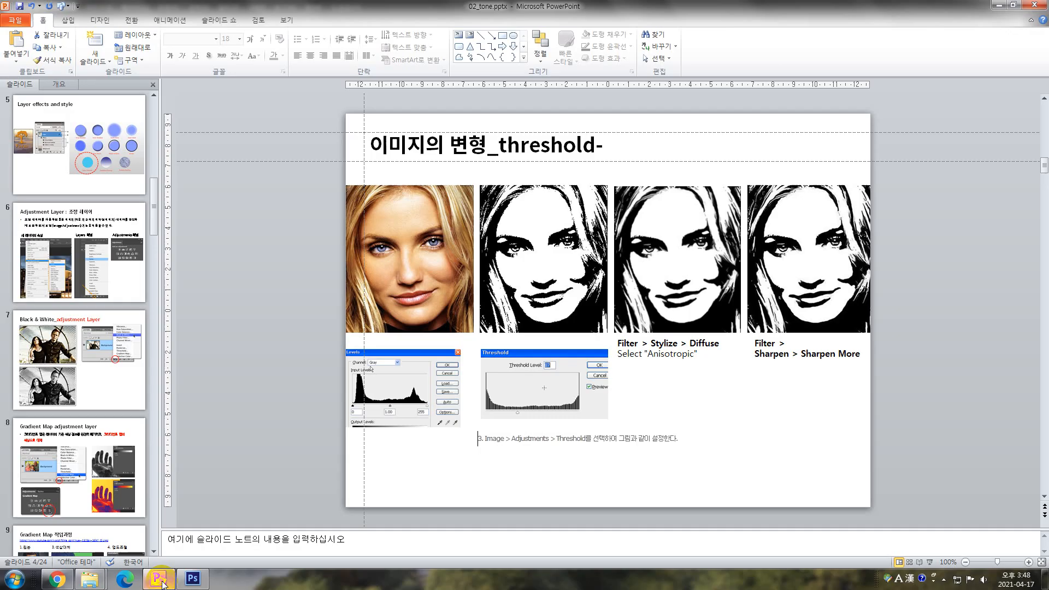
pyautogui.click(118, 477)
pyautogui.click(128, 385)
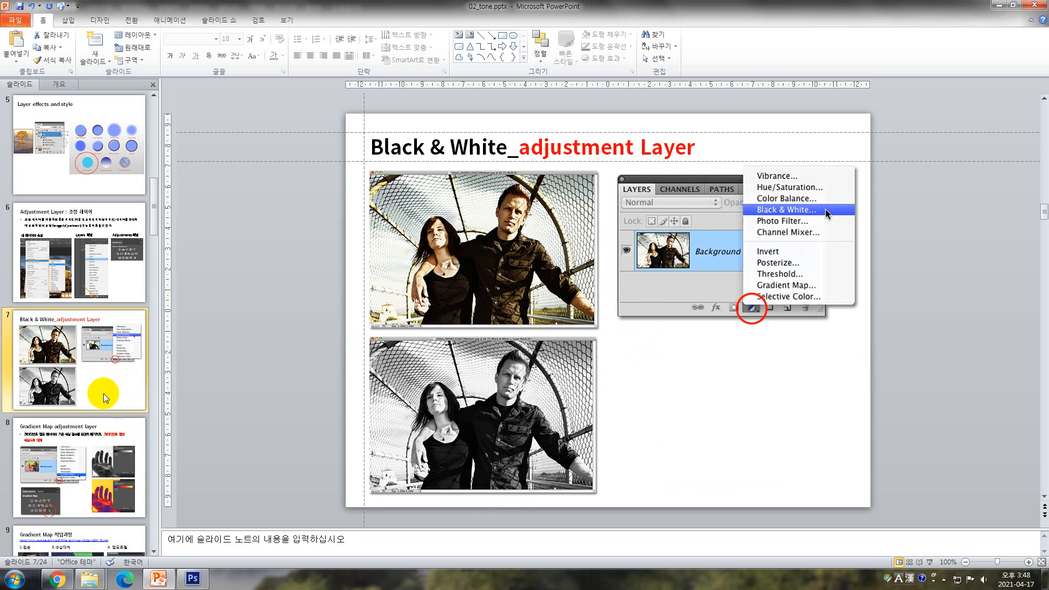
pyautogui.click(127, 466)
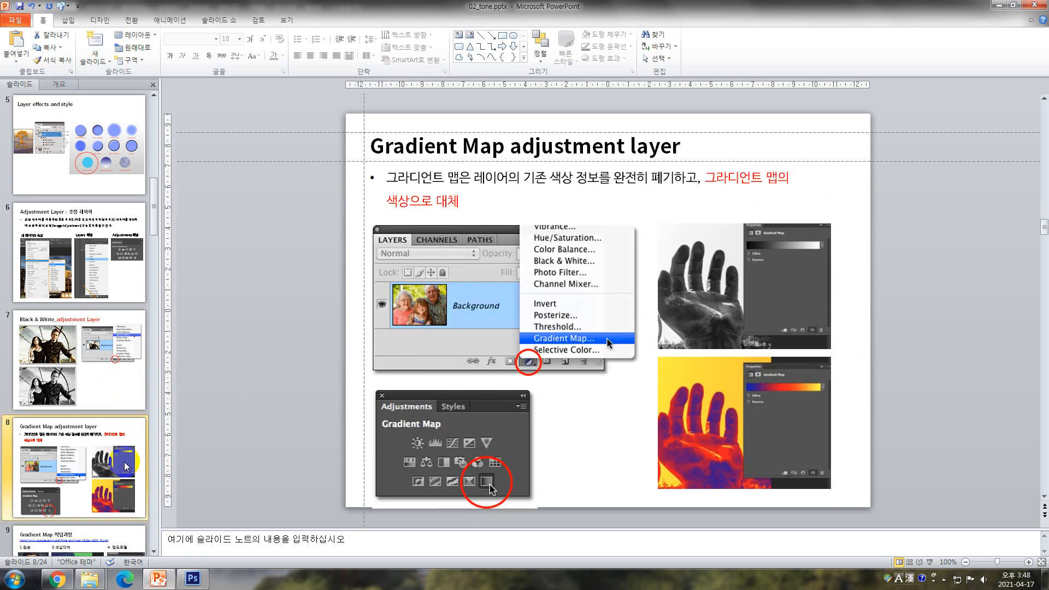
pyautogui.scroll(-2, 128, 466)
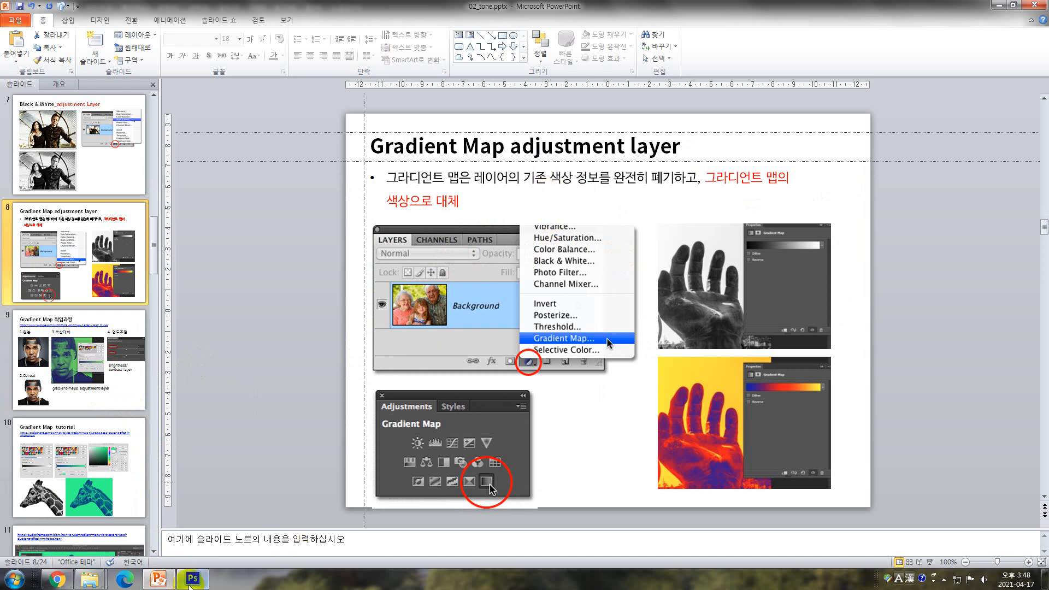
# Return to Photoshop, leave only the Black & White adjustment visible above the background, and select that adjustment layer
pyautogui.click(194, 584)
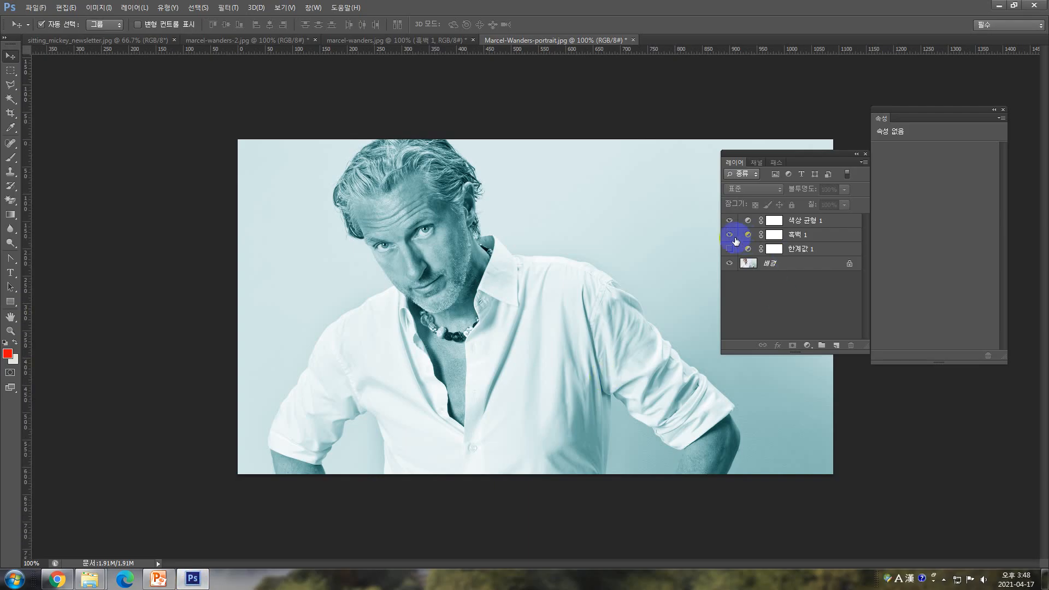
pyautogui.click(730, 236)
pyautogui.click(730, 220)
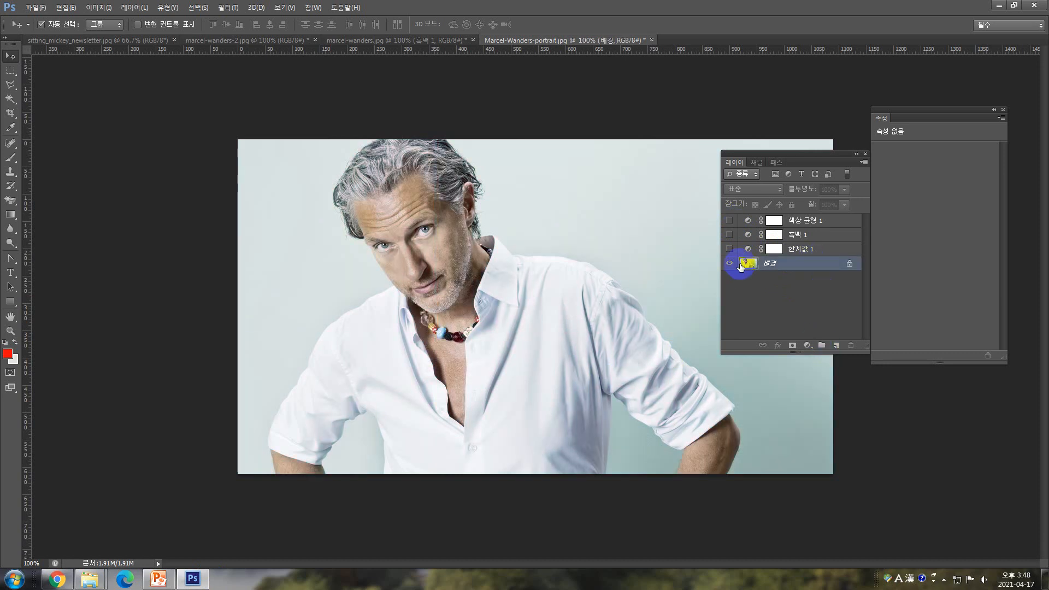
pyautogui.click(730, 234)
pyautogui.click(828, 235)
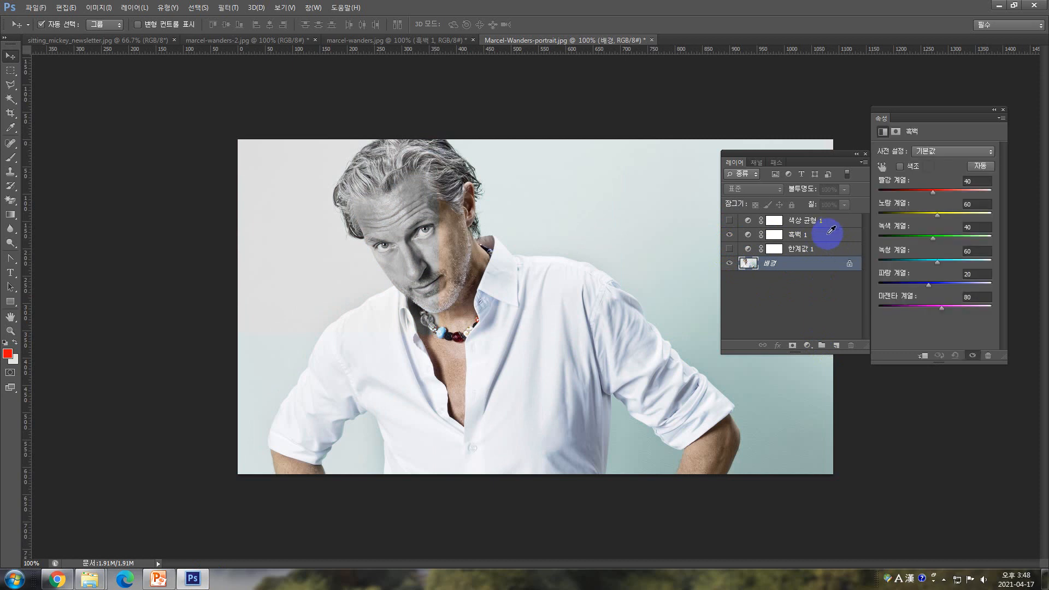
pyautogui.click(830, 233)
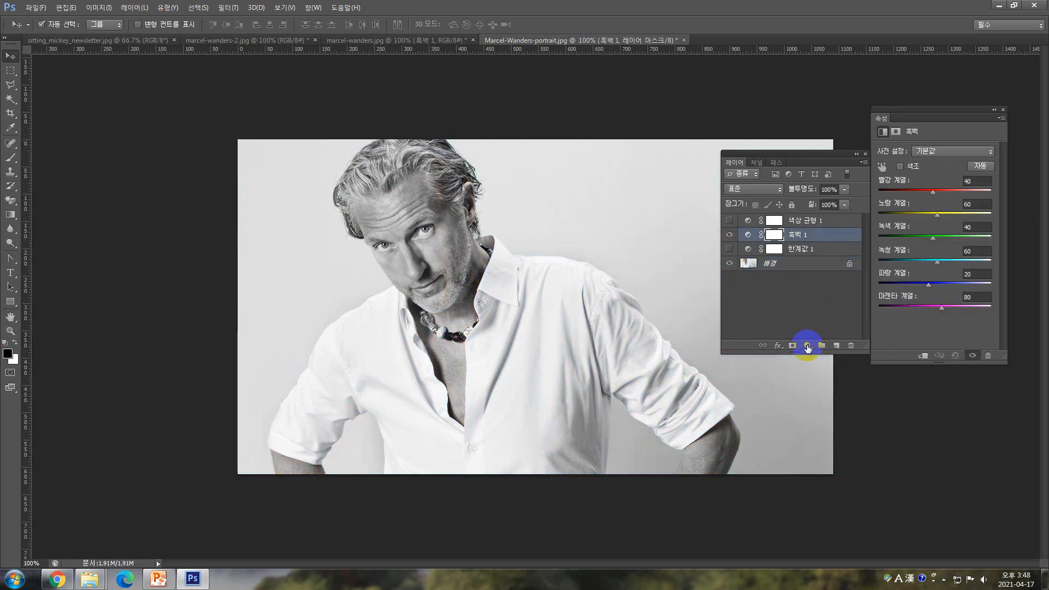
pyautogui.click(808, 346)
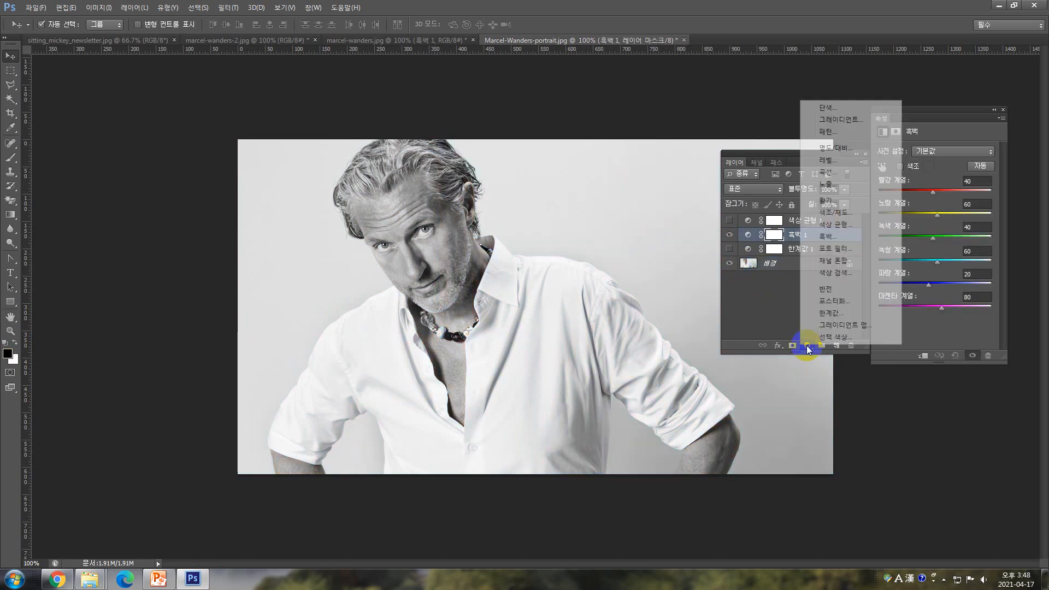
pyautogui.click(844, 120)
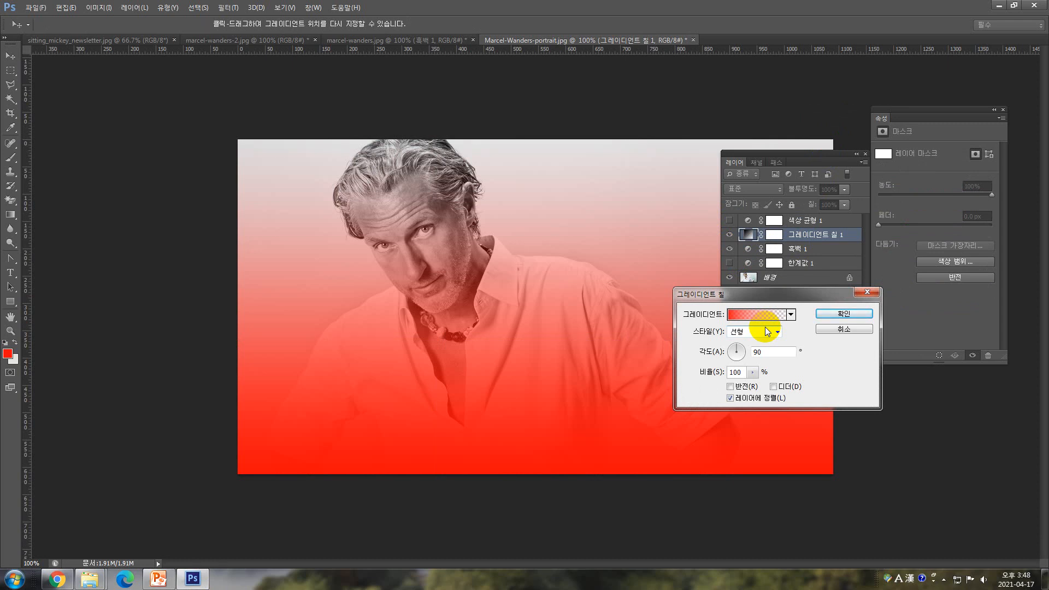
pyautogui.click(844, 330)
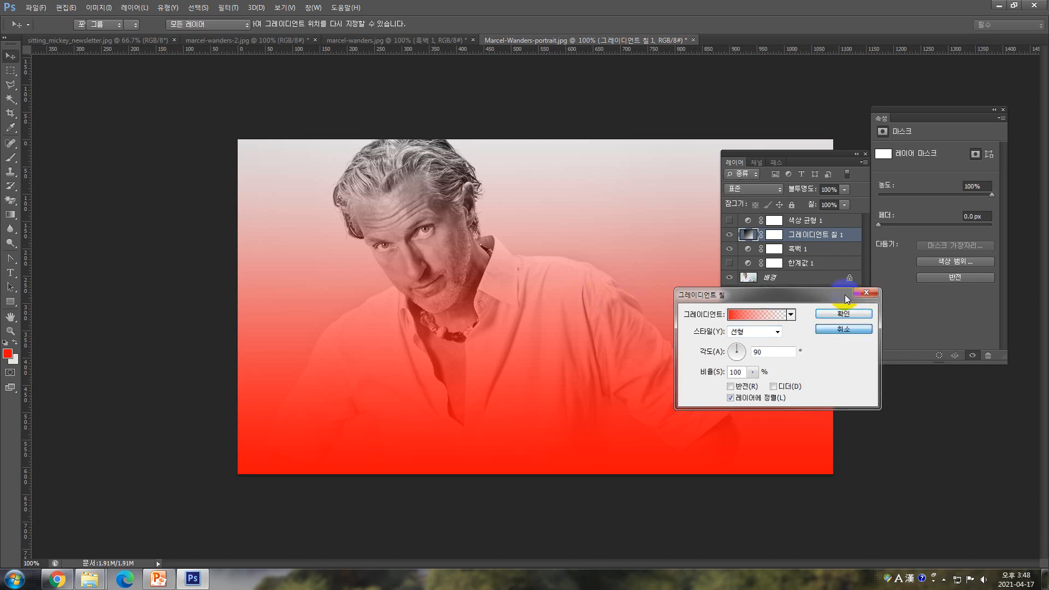
pyautogui.click(850, 345)
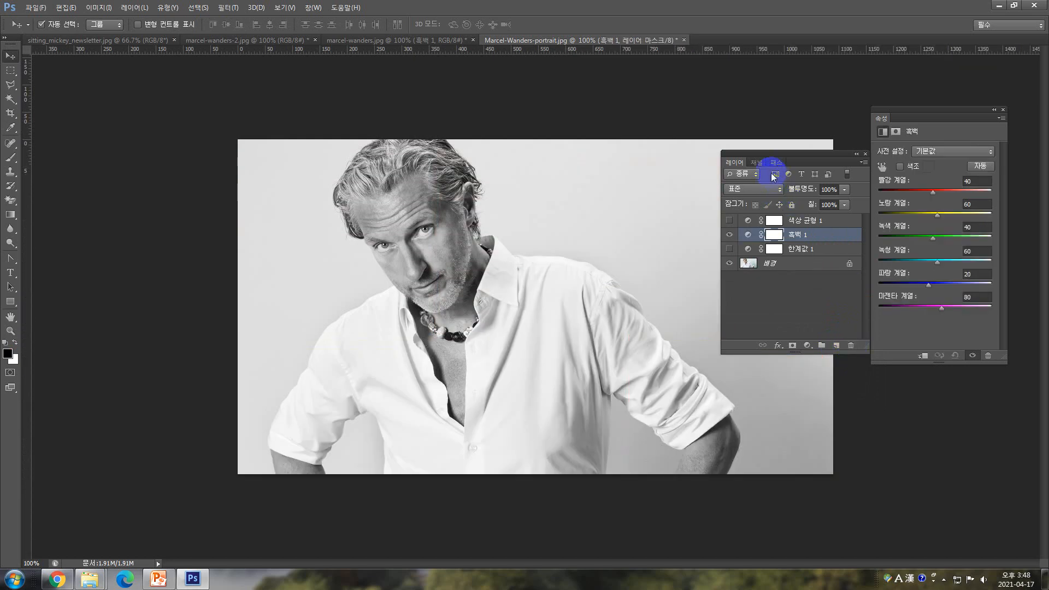
# Add a Gradient Map (그레이디언트 맵) adjustment layer above the Black & White layer and set its starting colour stop to blue 0925fb
pyautogui.click(807, 345)
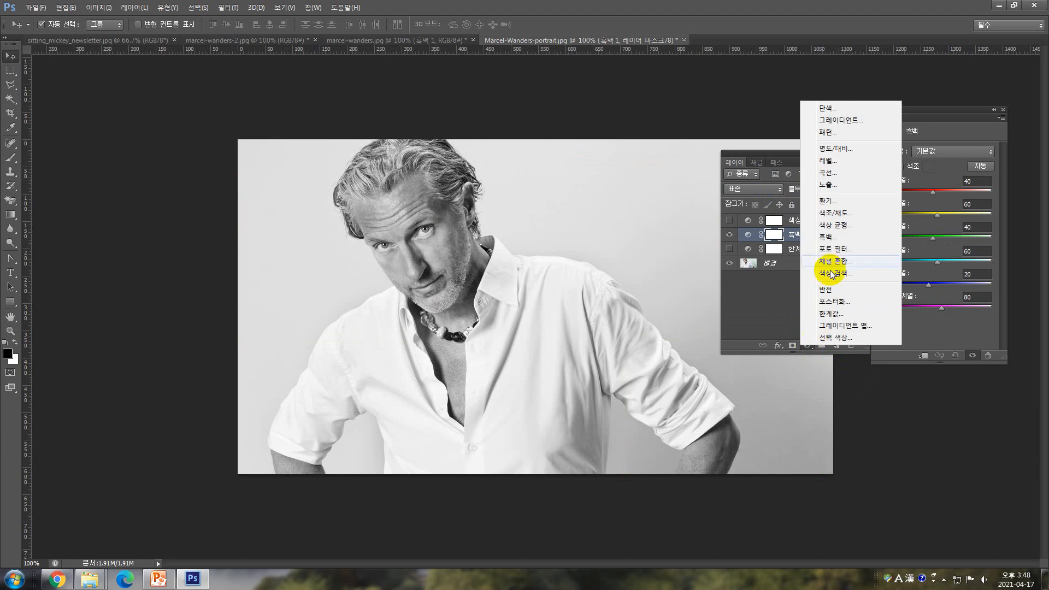
pyautogui.click(845, 325)
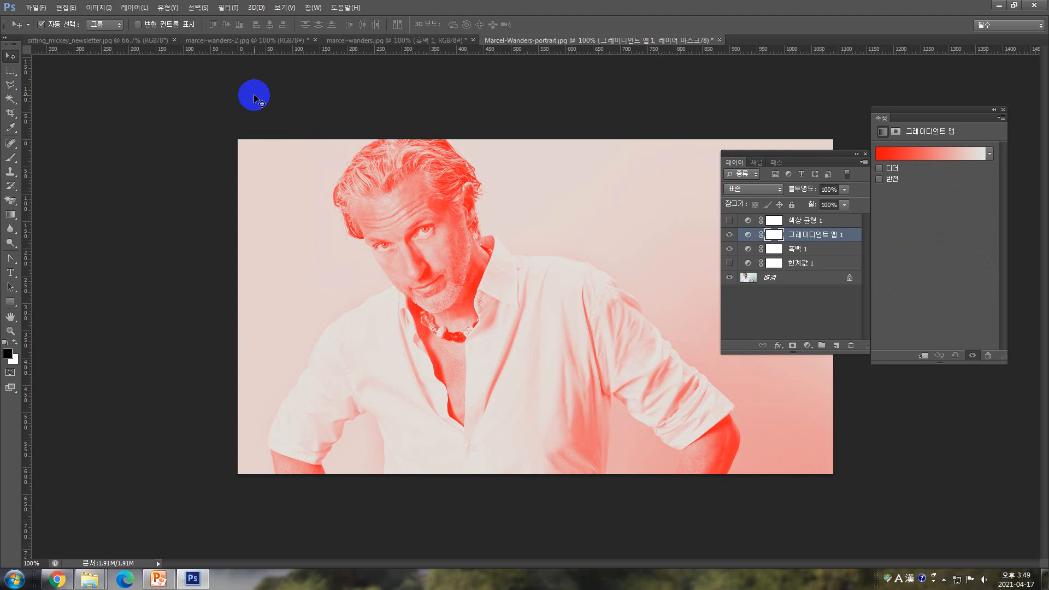
pyautogui.click(891, 151)
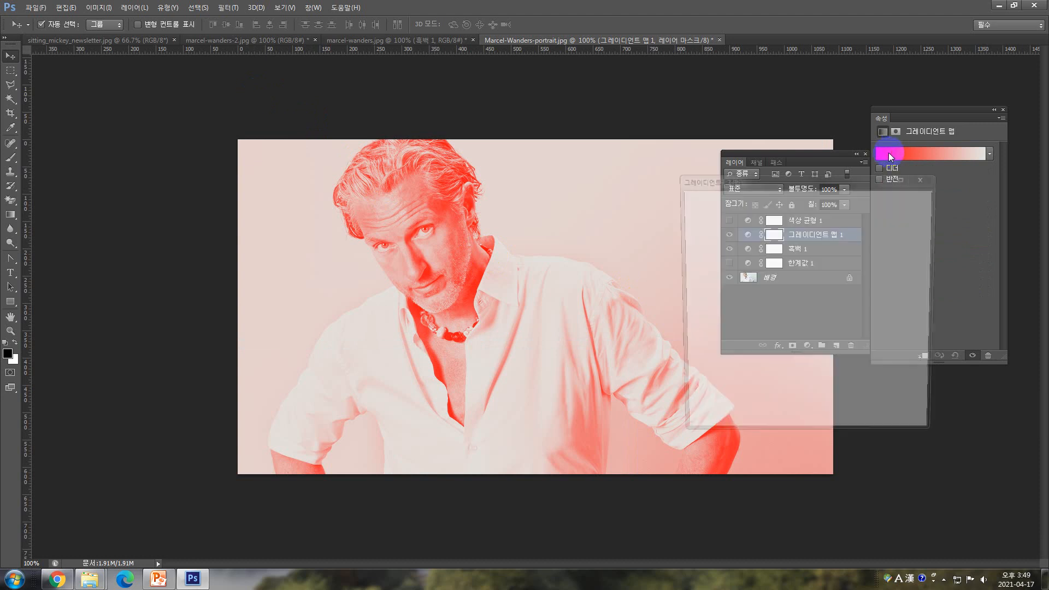
pyautogui.click(694, 364)
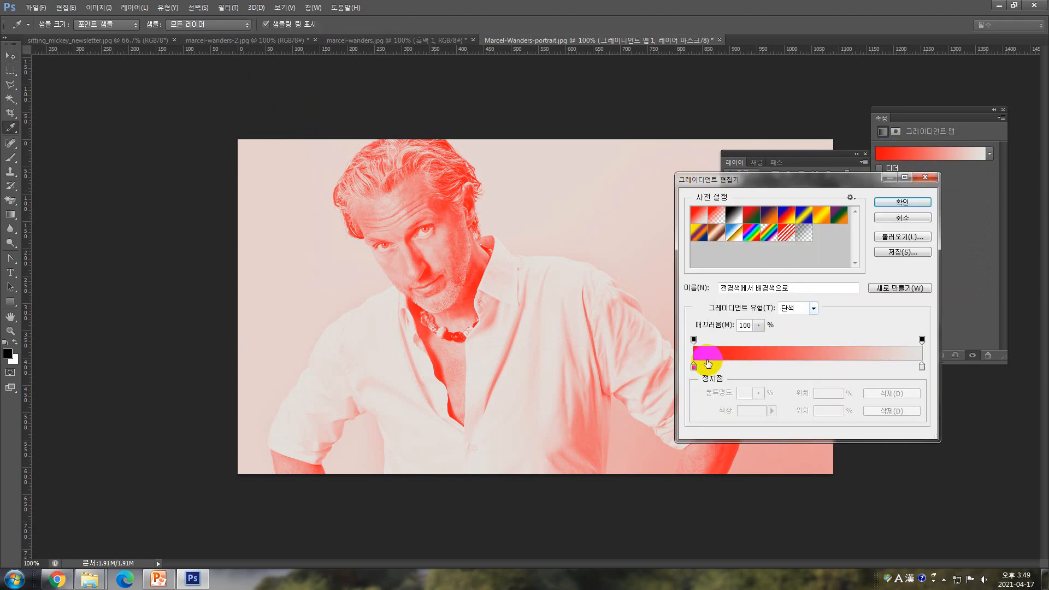
pyautogui.click(747, 410)
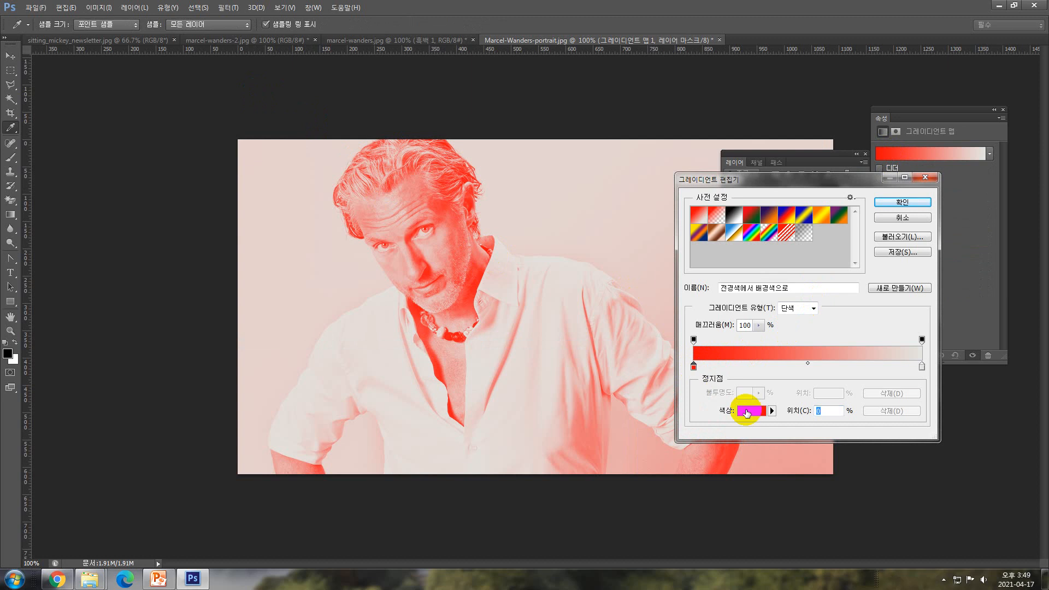
pyautogui.click(745, 411)
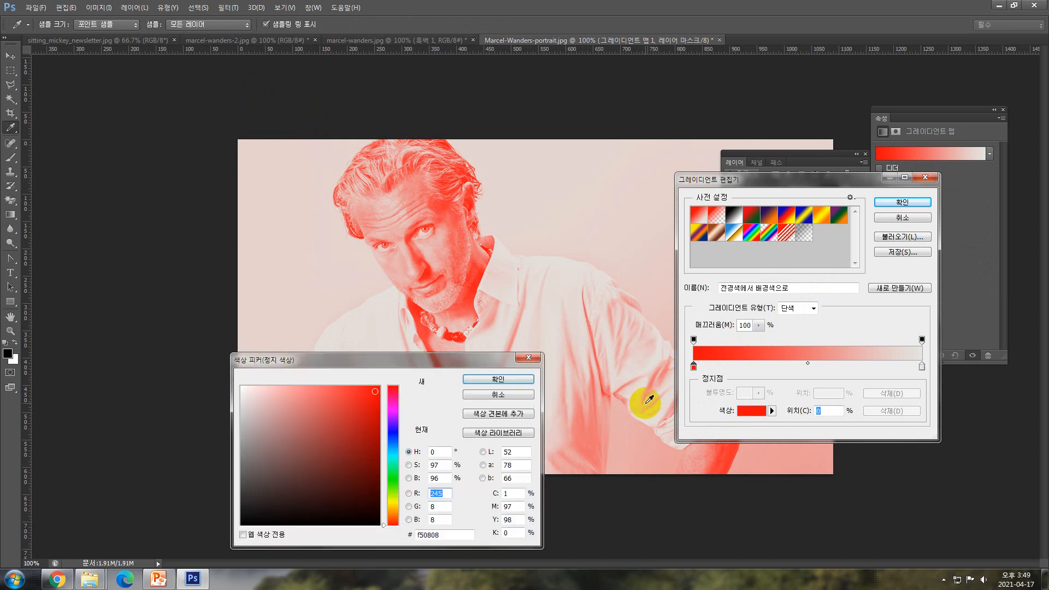
pyautogui.click(393, 436)
pyautogui.moveTo(380, 413); pyautogui.dragTo(374, 388)
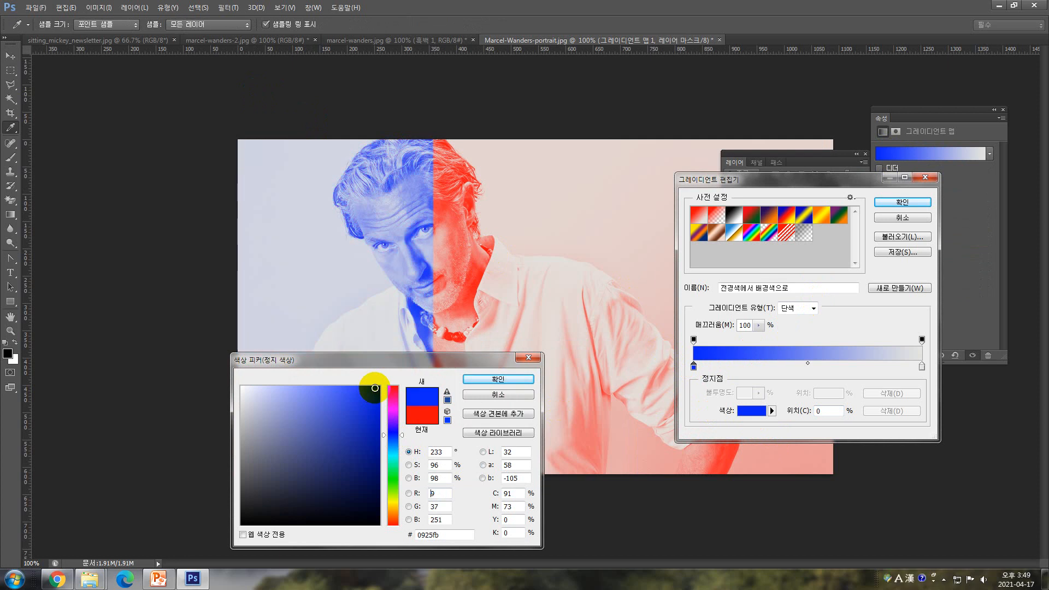
pyautogui.click(494, 378)
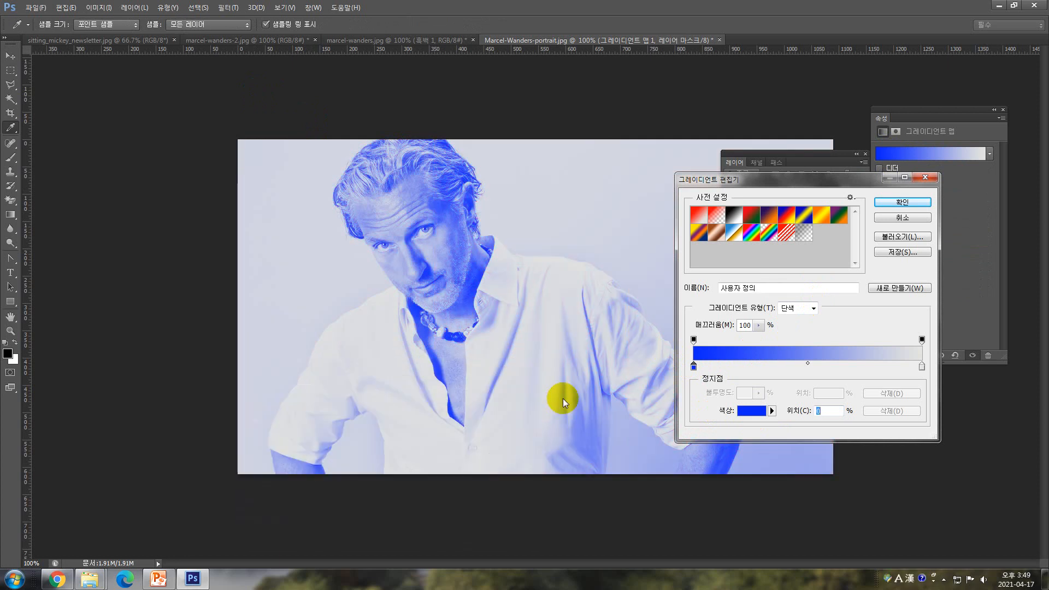
pyautogui.click(896, 217)
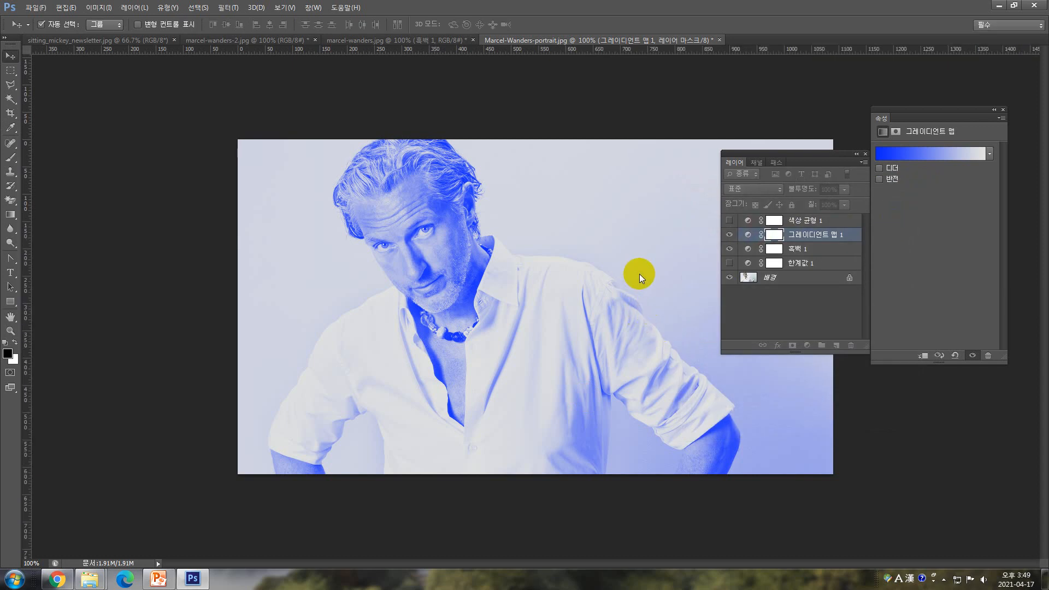
# Compare the Color Balance and Gradient Map effects by showing each alone over the Black & White layer, ending with the Gradient Map shown
pyautogui.click(730, 235)
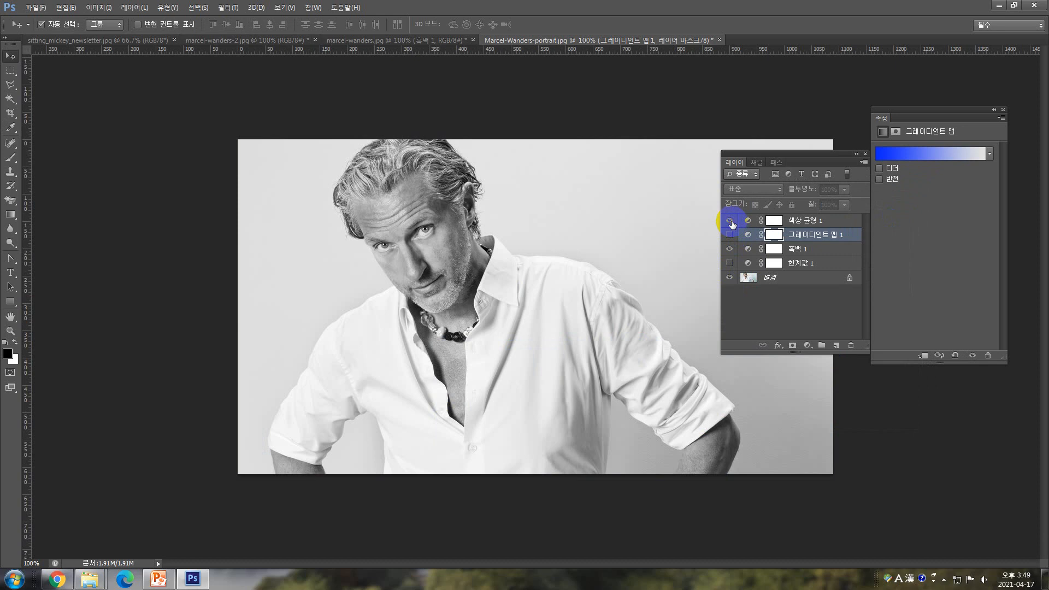
pyautogui.click(731, 221)
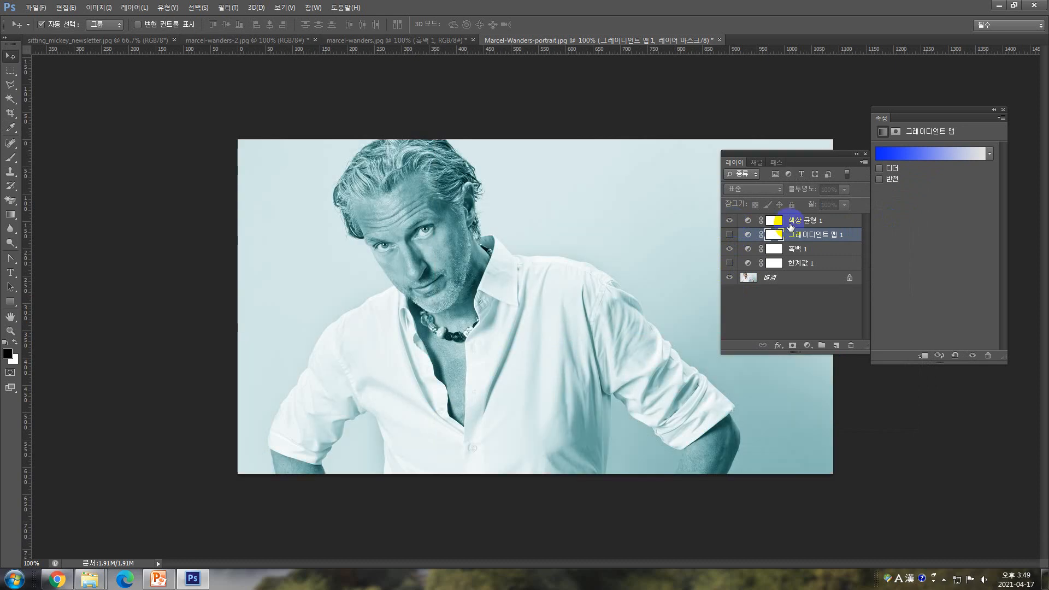
pyautogui.click(730, 220)
pyautogui.click(729, 235)
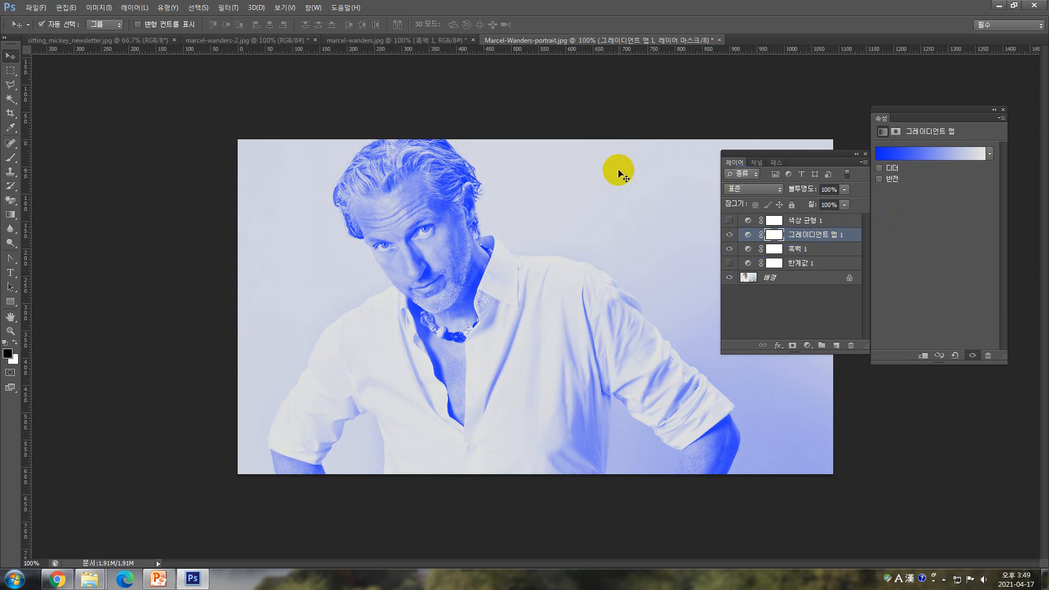
# Switch to the 02_tone.pptx presentation in PowerPoint and review the Gradient Map tutorial and Gradient Map 작업과정 slides
pyautogui.click(154, 581)
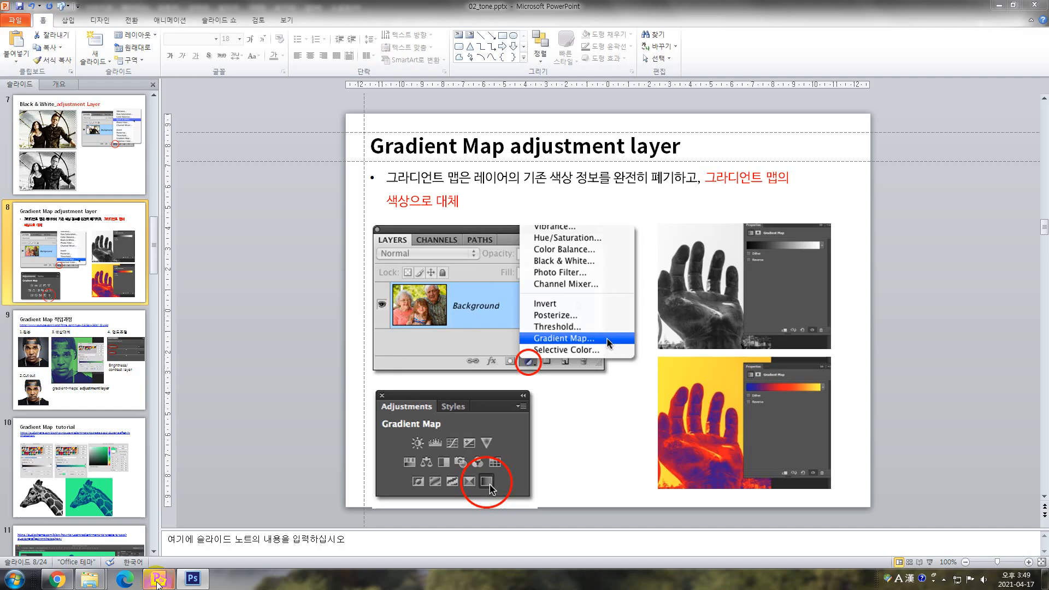
pyautogui.click(76, 462)
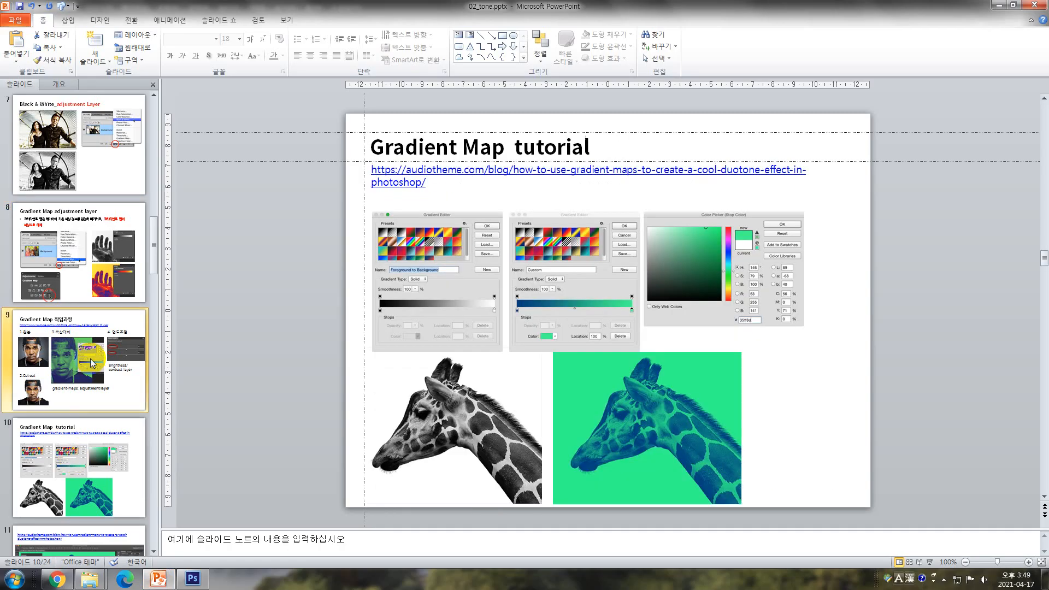
pyautogui.click(90, 359)
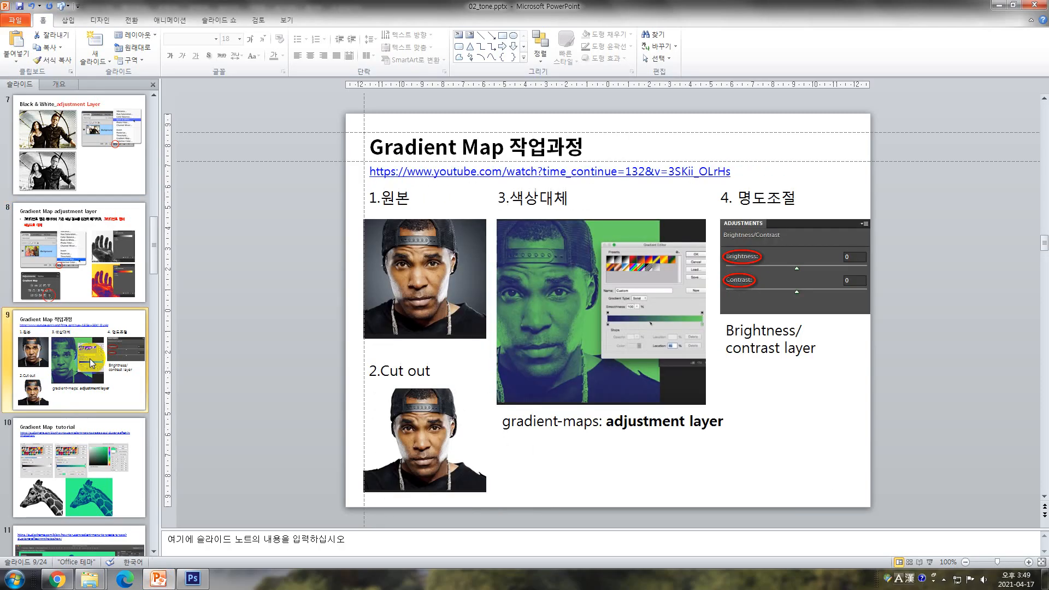
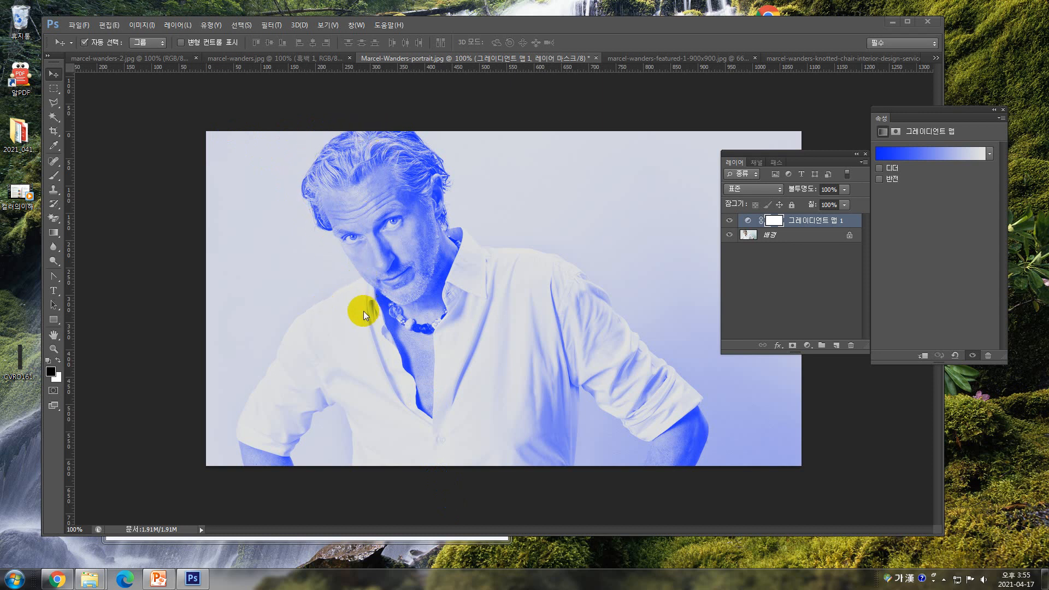
# View the marcel-wanders-featured-1-900x900.jpg and knotted-chair clip-art portraits in Photoshop, and return to Marcel-Wanders-portrait.jpg
pyautogui.click(668, 59)
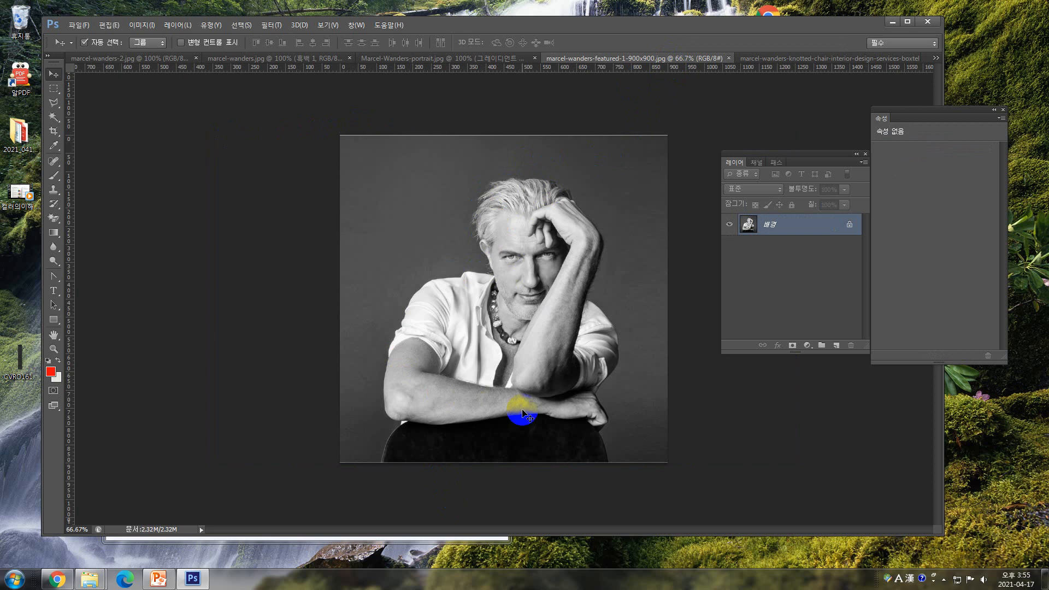
pyautogui.click(786, 60)
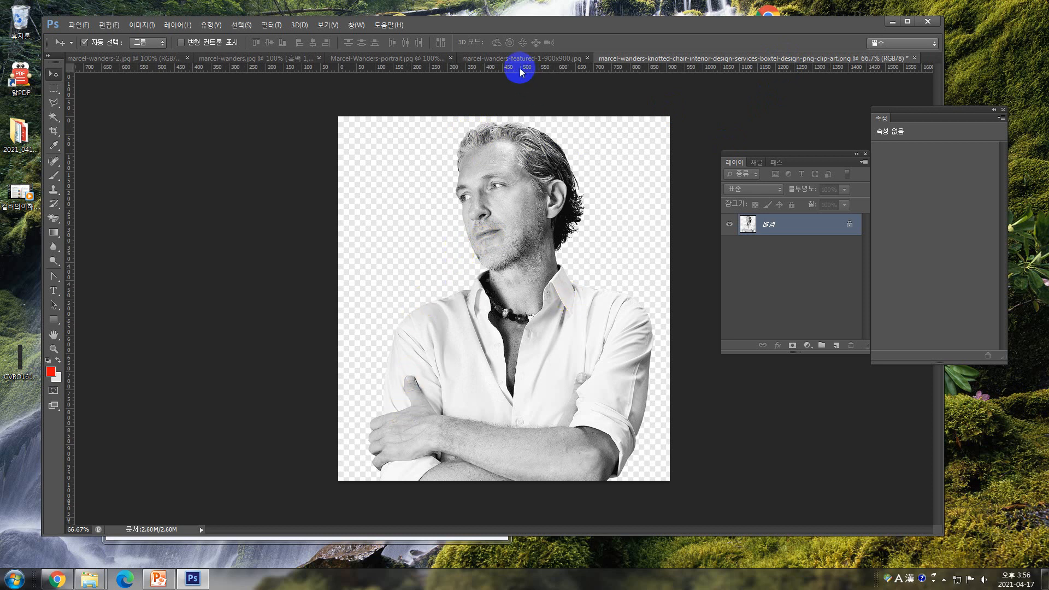
pyautogui.click(377, 58)
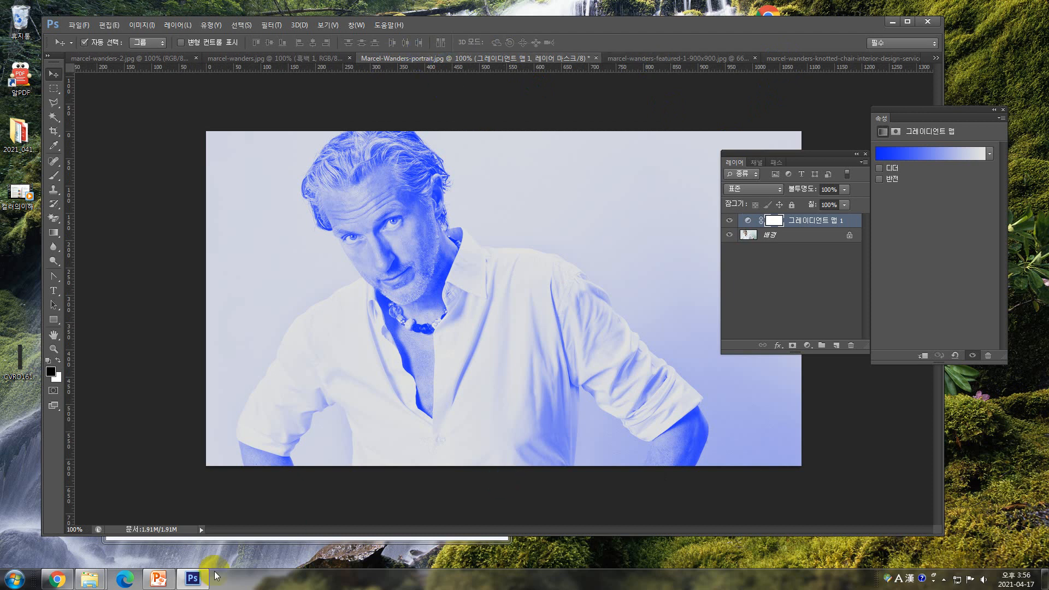
# Switch to PowerPoint and examine the giraffe duotone example on the Gradient Map tutorial slide
pyautogui.click(159, 580)
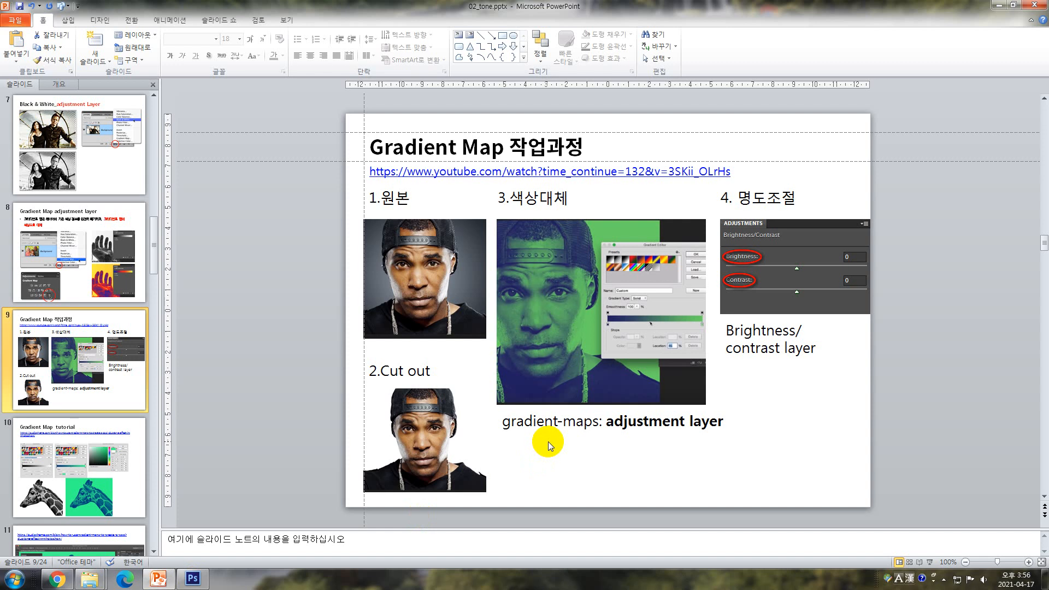
pyautogui.click(80, 491)
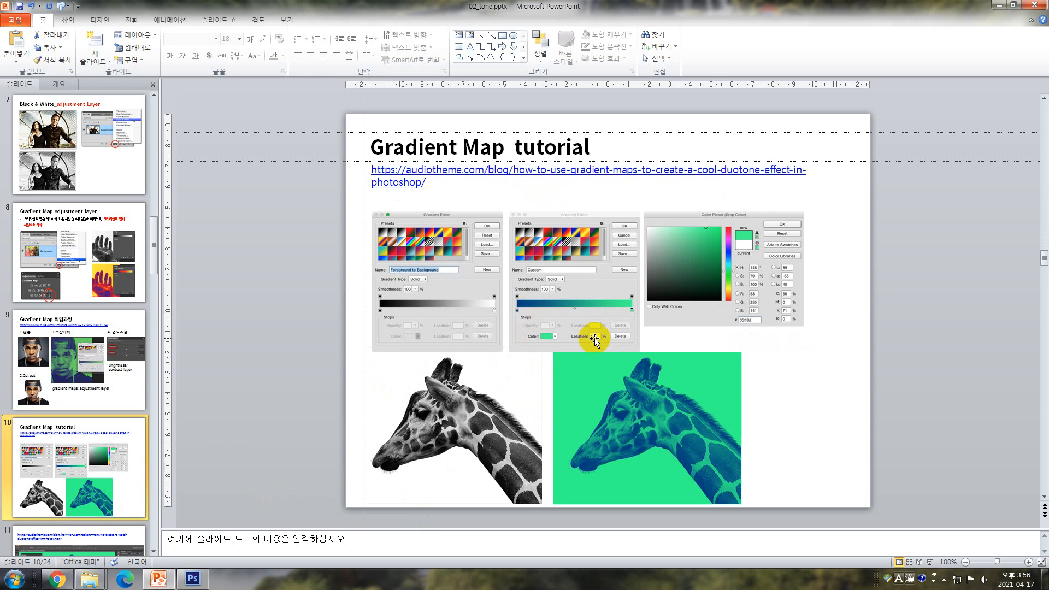
pyautogui.click(585, 373)
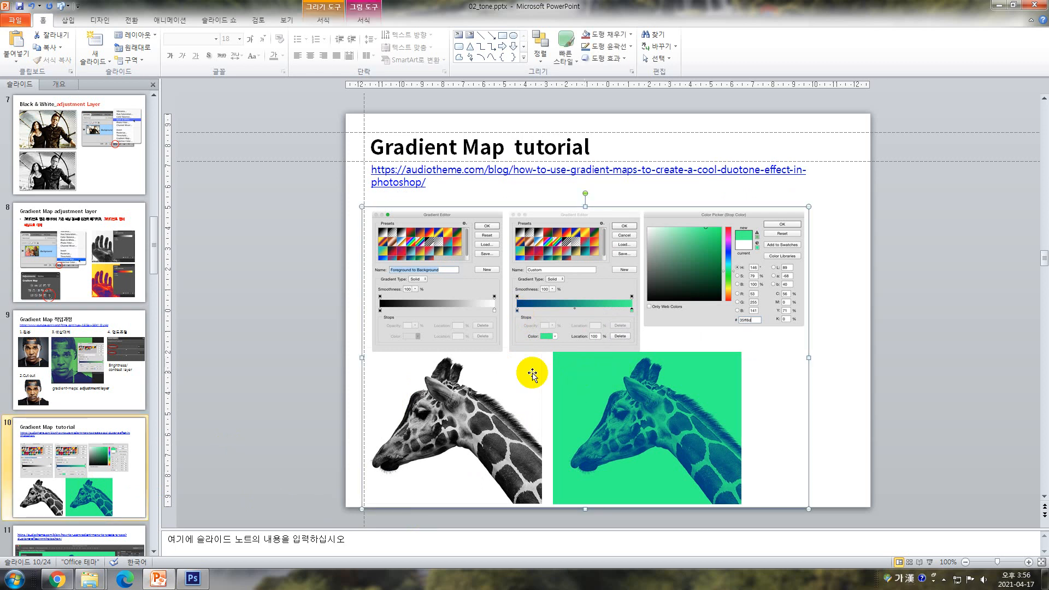
pyautogui.click(262, 396)
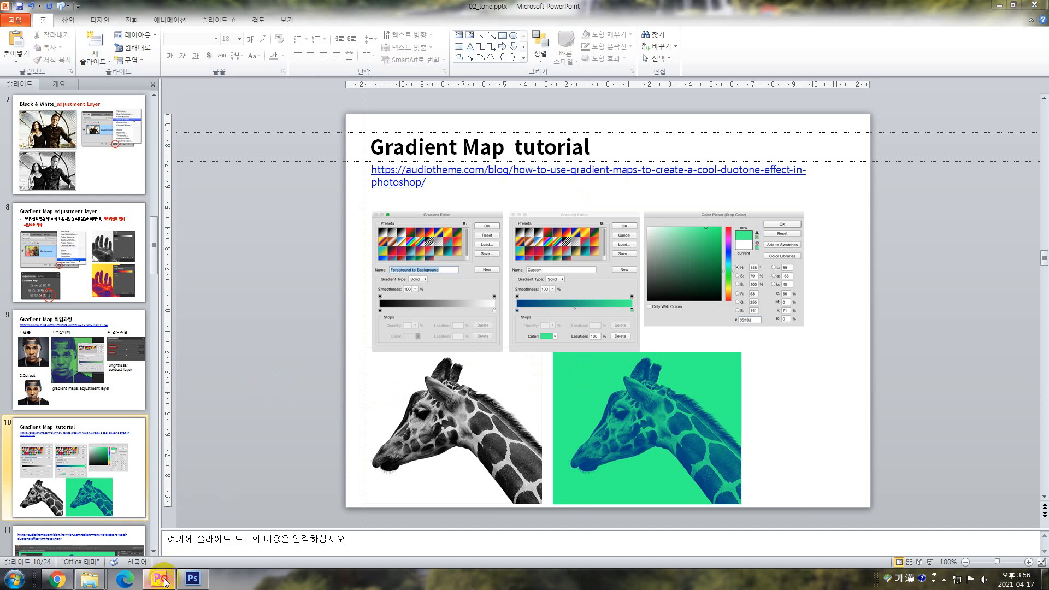
# Return to Photoshop, open the Gradient Map layer's gradient for editing, and select the end colour stop at location 100%
pyautogui.click(194, 579)
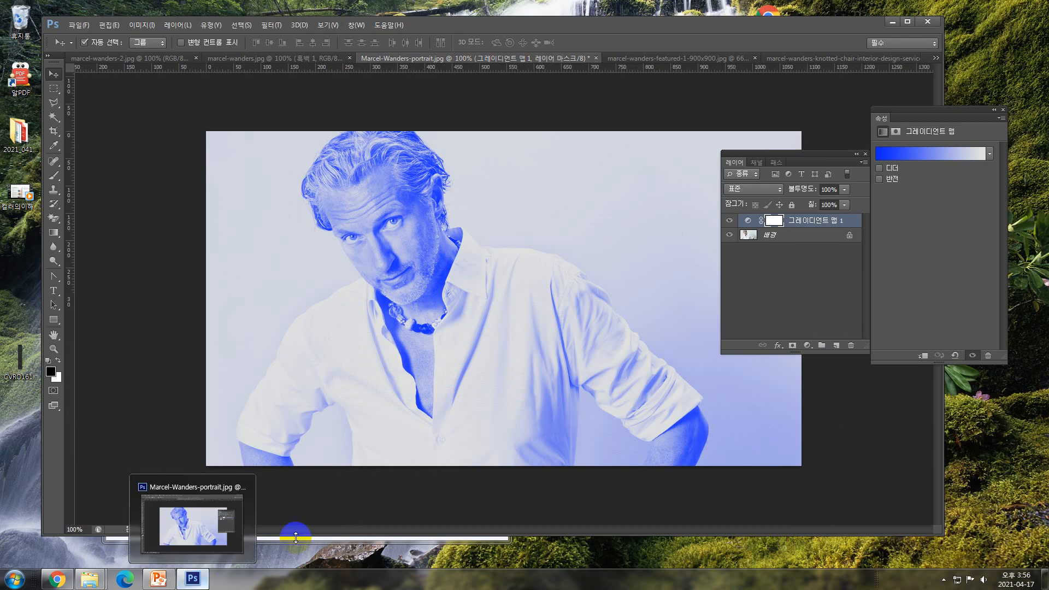
pyautogui.click(765, 277)
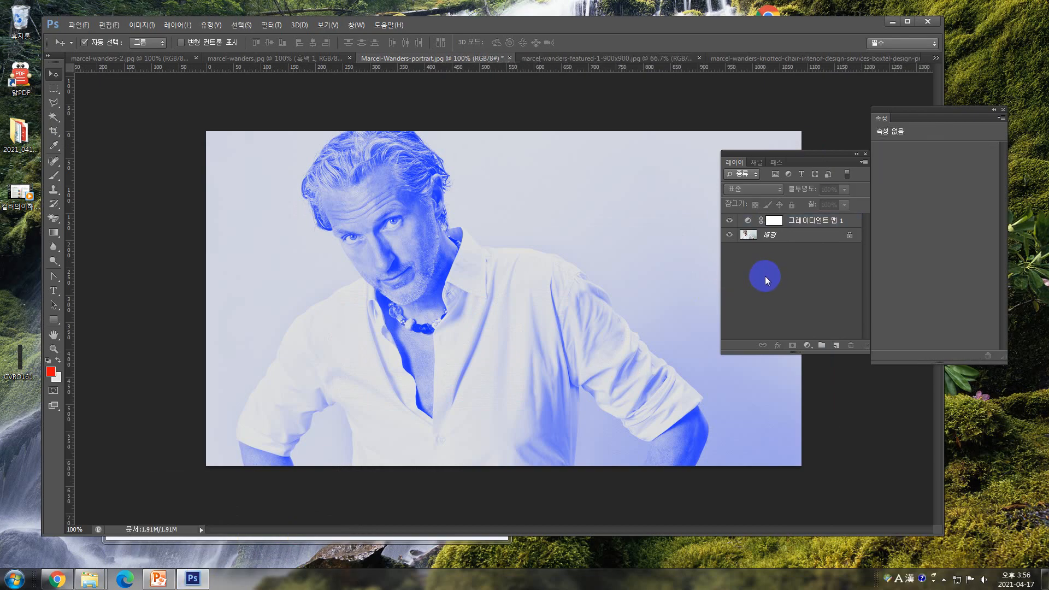
pyautogui.click(799, 223)
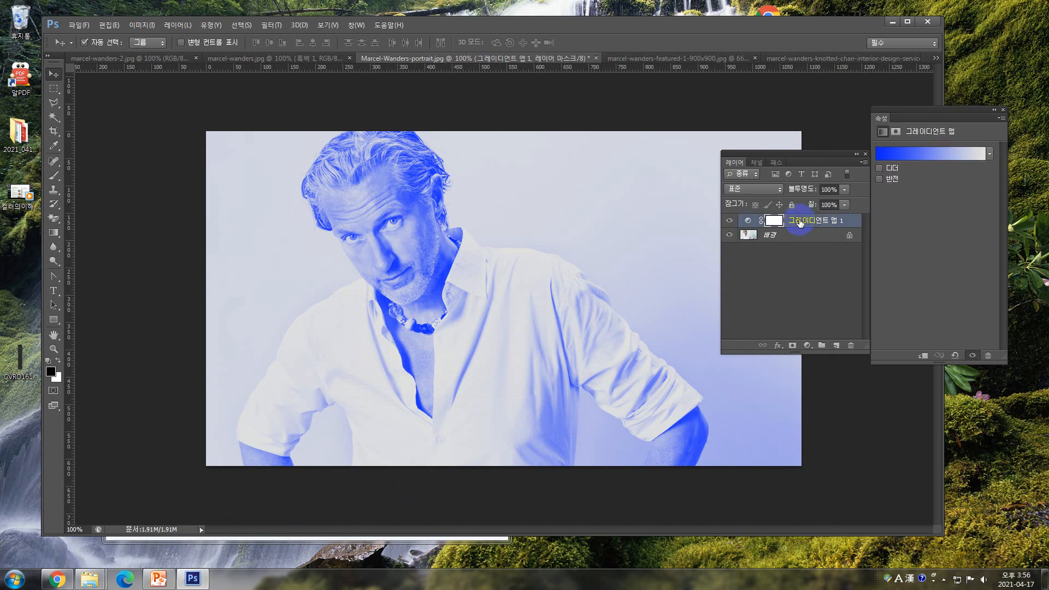
pyautogui.click(948, 154)
pyautogui.moveTo(758, 184); pyautogui.dragTo(661, 235)
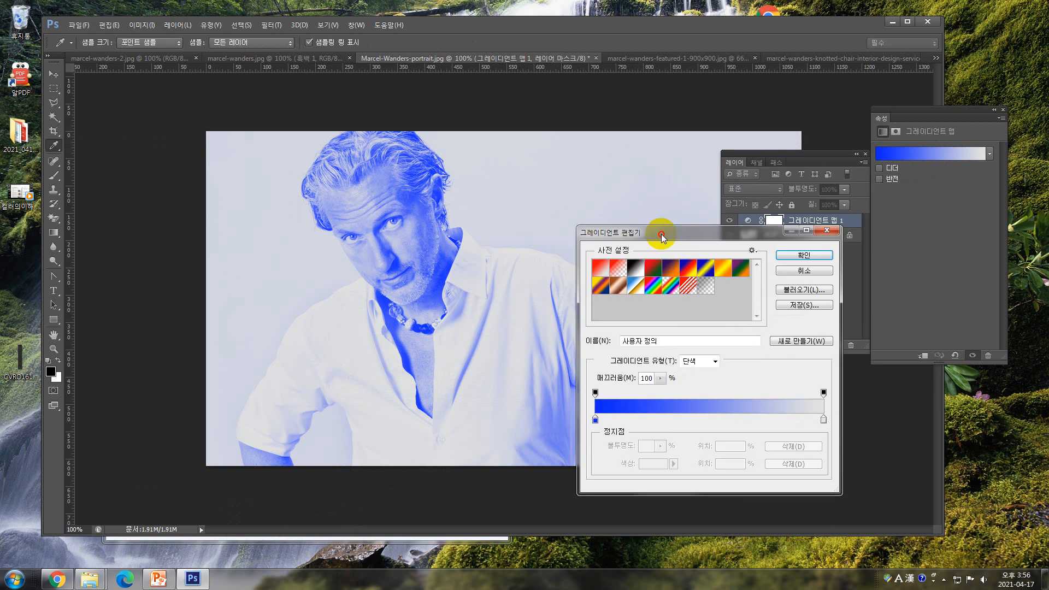
pyautogui.click(595, 420)
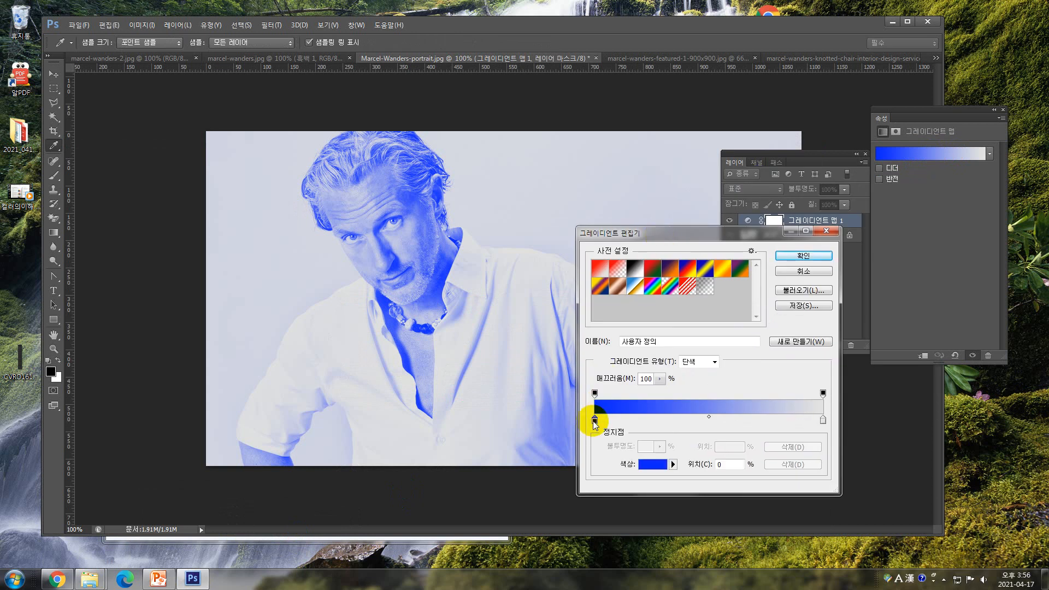
pyautogui.click(823, 421)
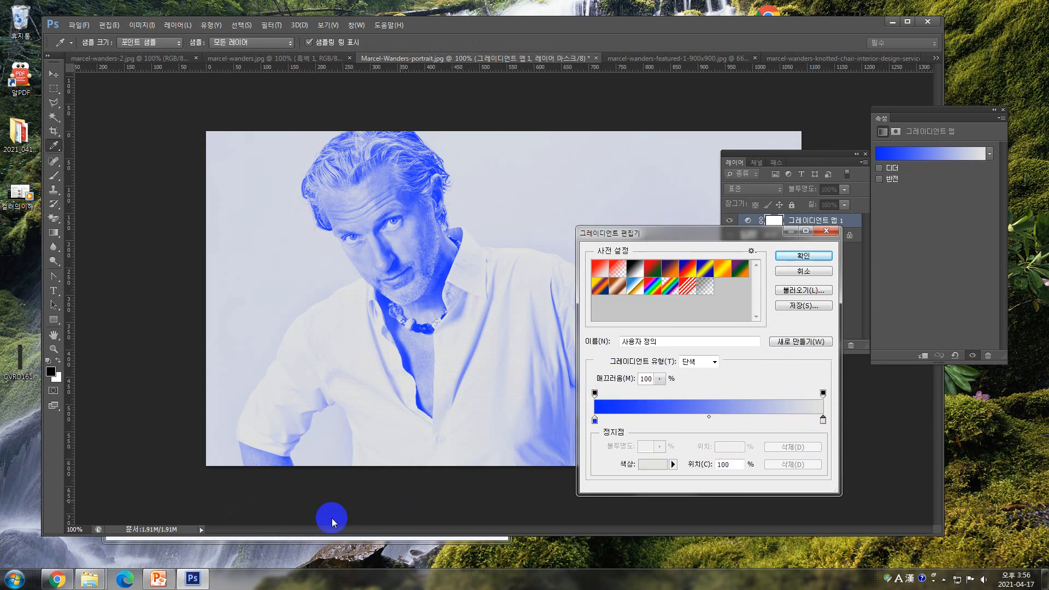
# Recheck the Gradient Map tutorial slide in PowerPoint and return to the gradient editor in Photoshop
pyautogui.click(159, 578)
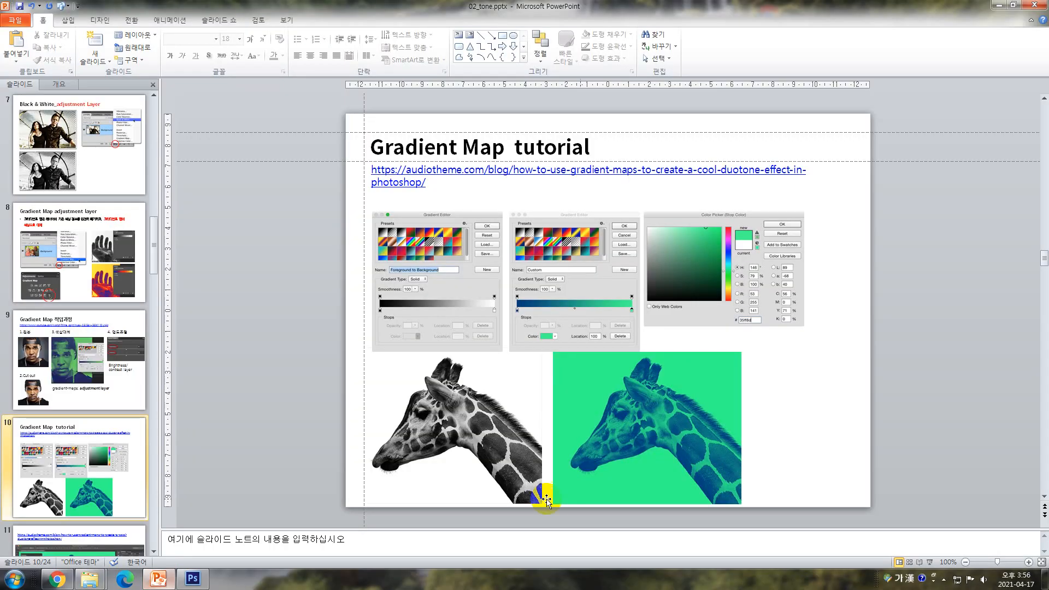
pyautogui.click(999, 5)
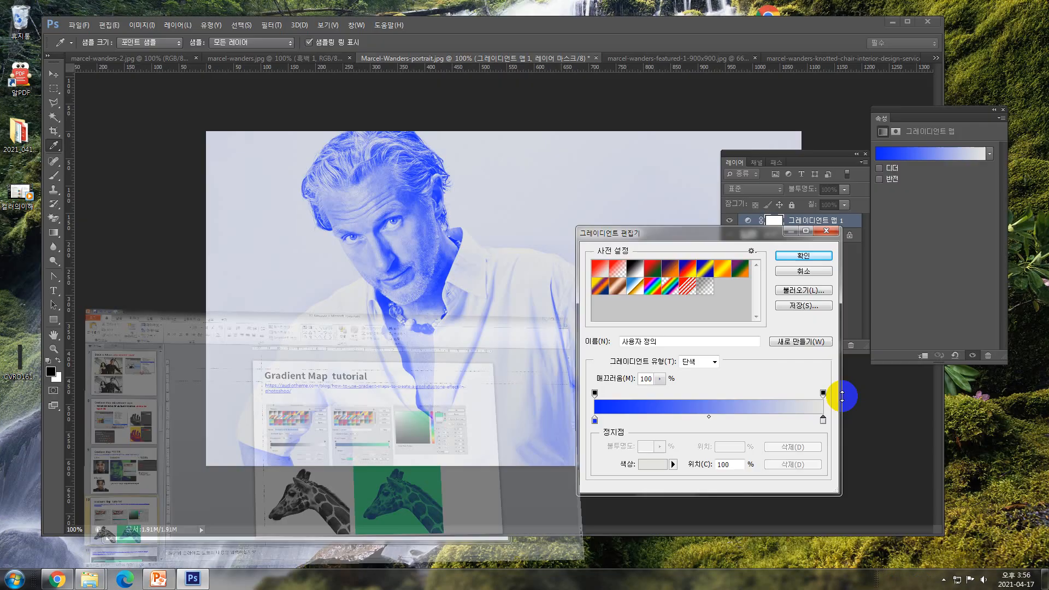
# Set the gradient's end colour stop at location 100% to the saturated green #04f787
pyautogui.click(821, 419)
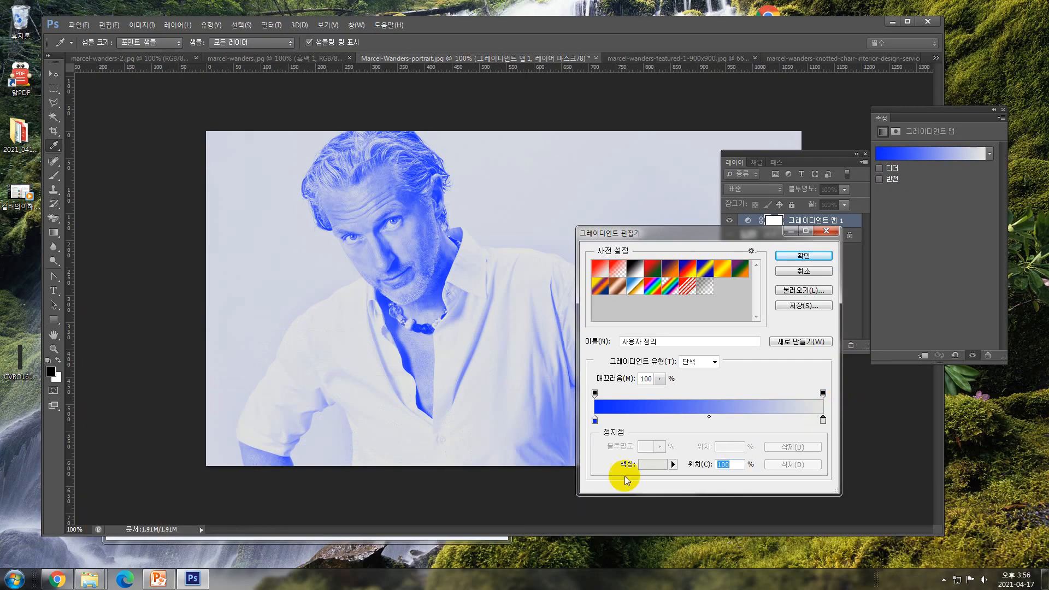
pyautogui.click(650, 464)
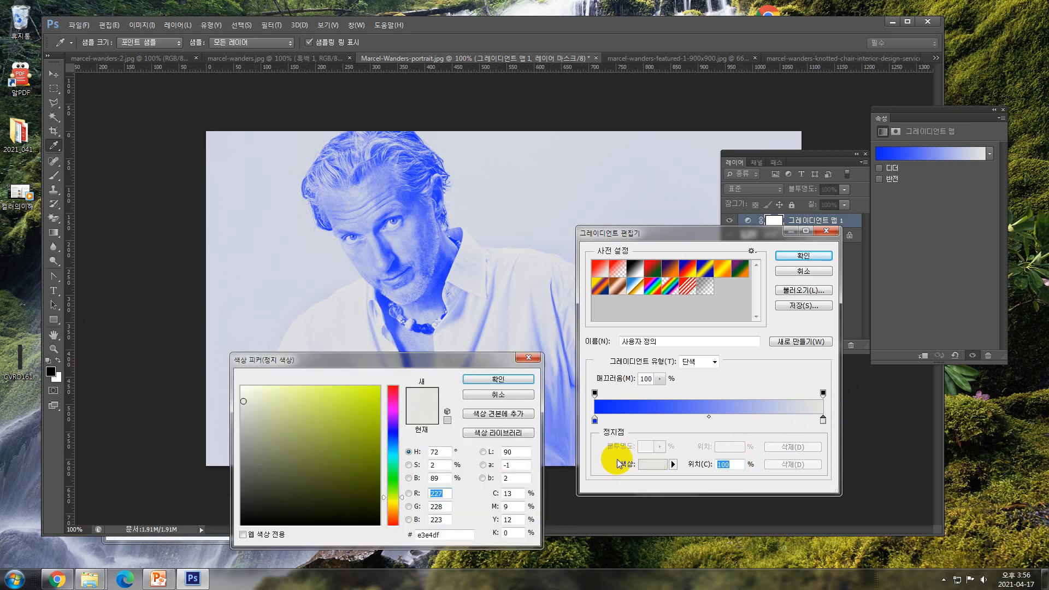
pyautogui.click(393, 485)
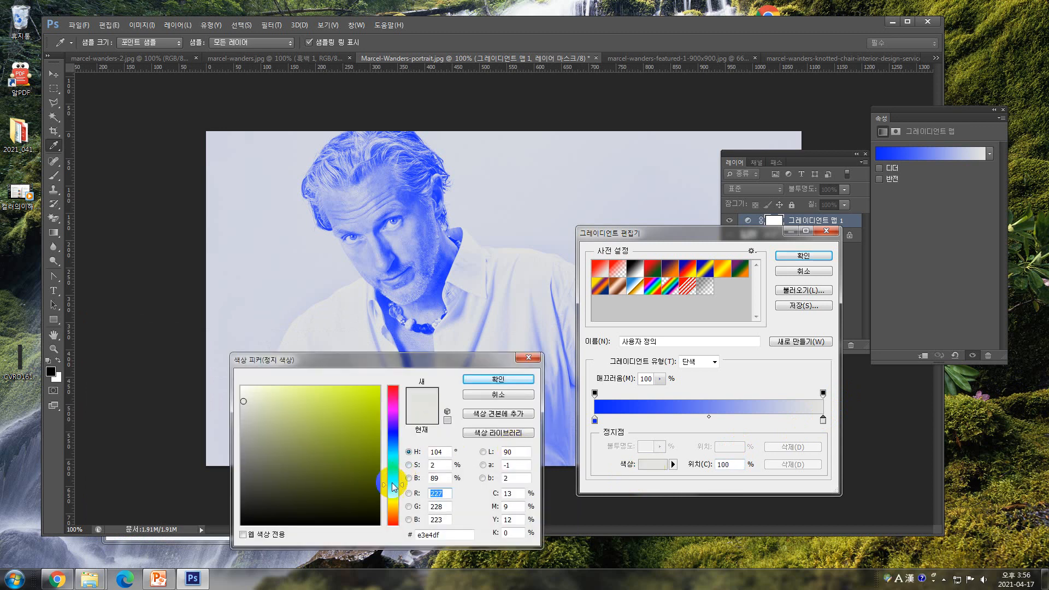
pyautogui.click(395, 481)
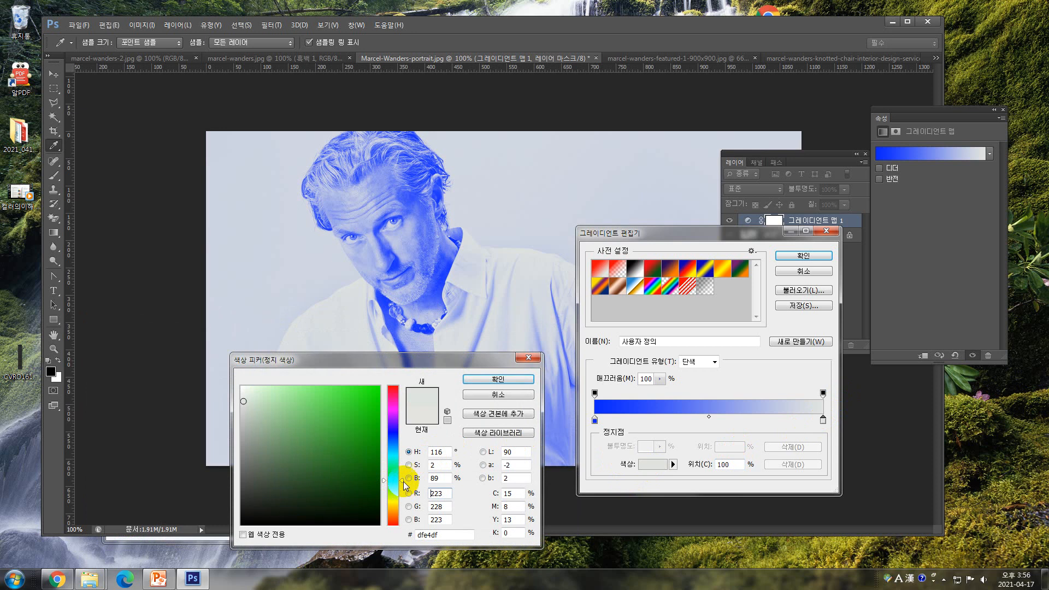
pyautogui.moveTo(404, 481); pyautogui.dragTo(403, 480)
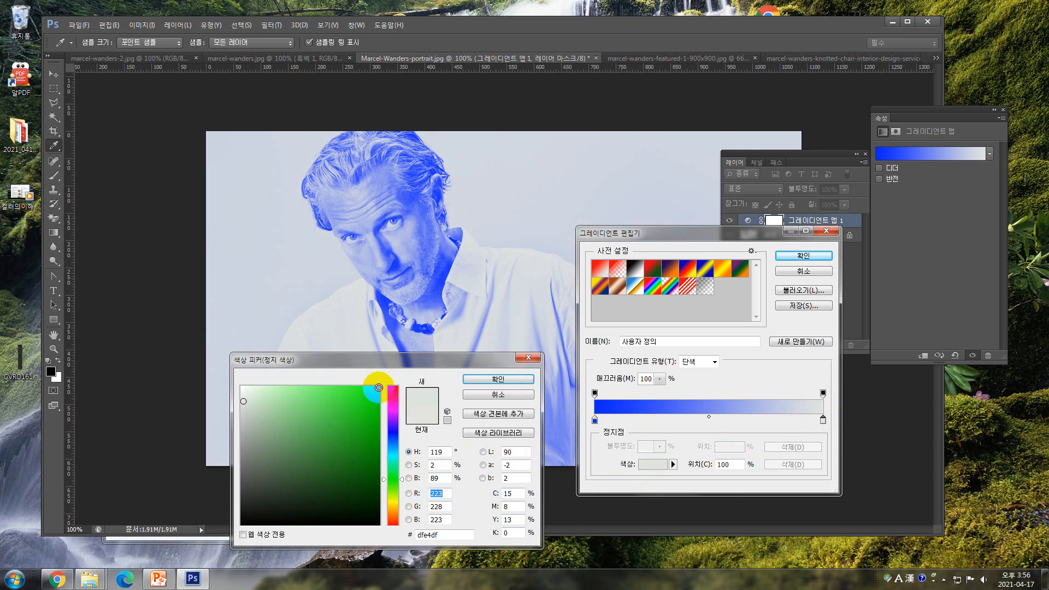
pyautogui.click(378, 387)
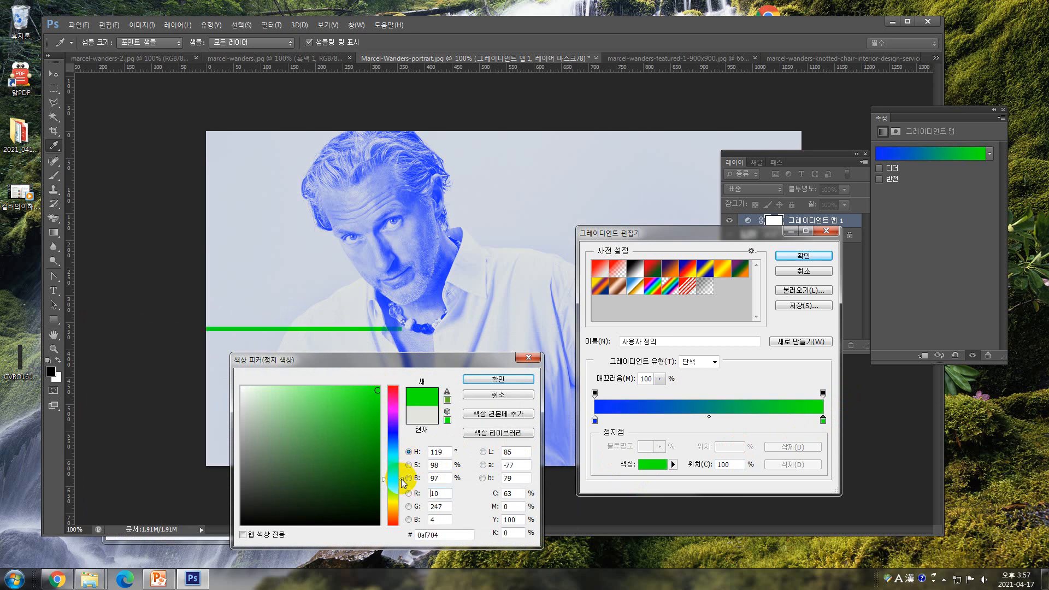
pyautogui.moveTo(402, 482); pyautogui.dragTo(403, 468)
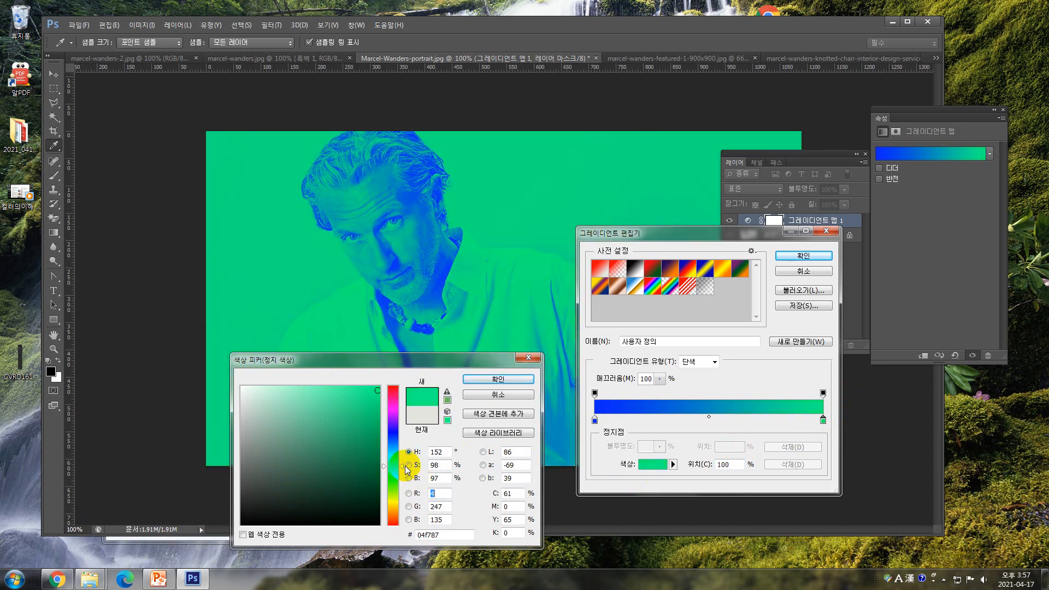
pyautogui.click(523, 377)
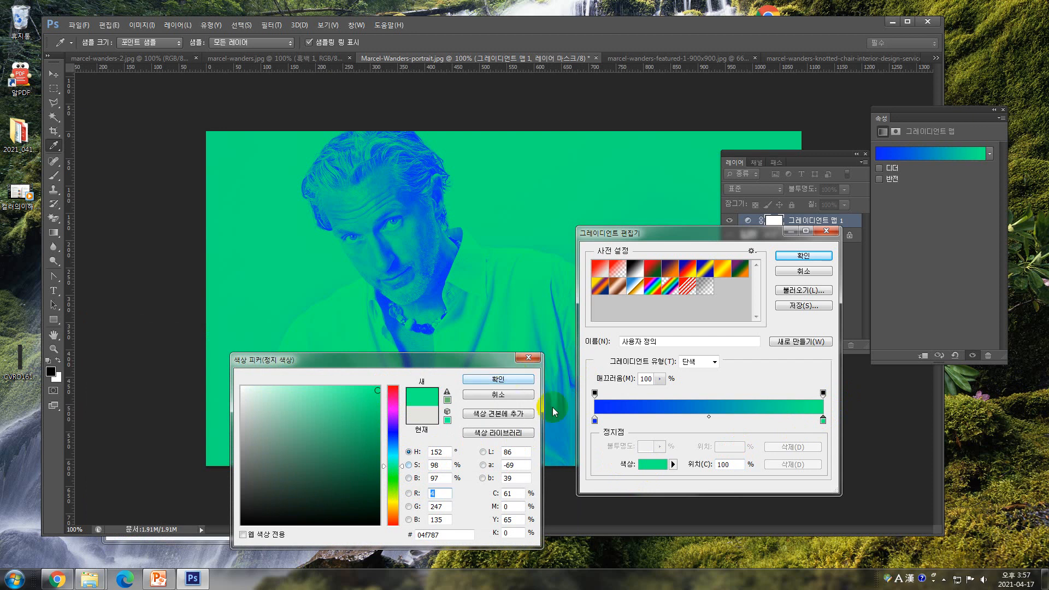
# Set the gradient's start colour stop at location 0% to the dark blue #041597 and apply the gradient to the layer
pyautogui.click(594, 419)
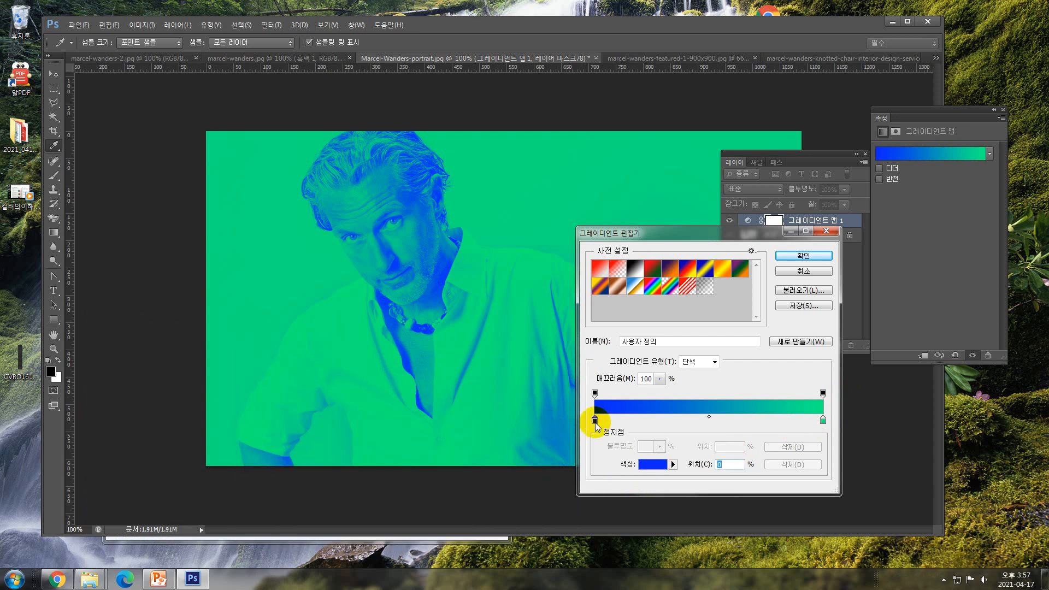
pyautogui.click(651, 465)
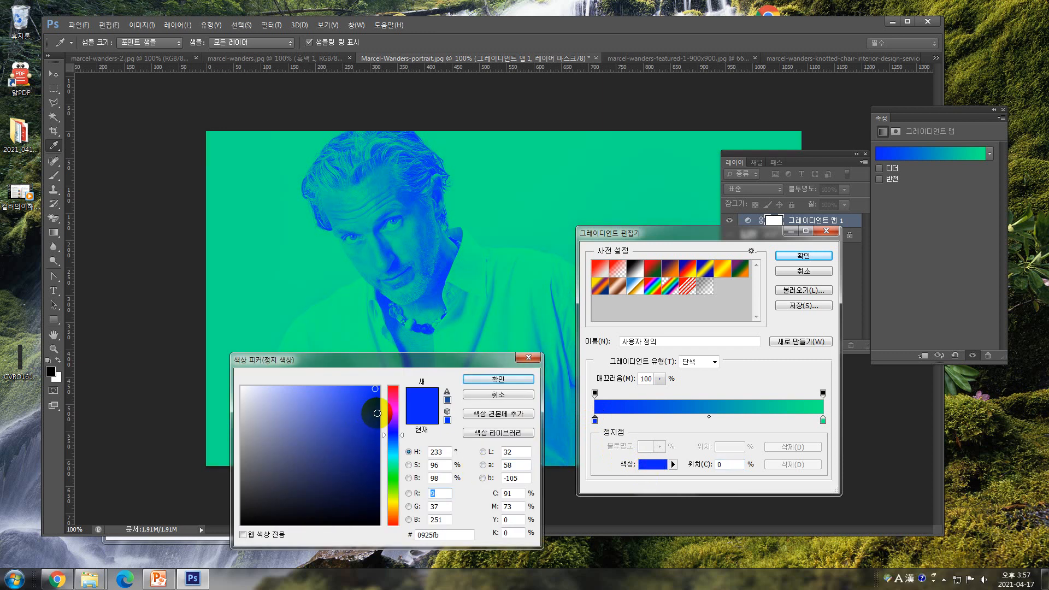
pyautogui.click(378, 428)
pyautogui.moveTo(378, 428); pyautogui.dragTo(378, 437)
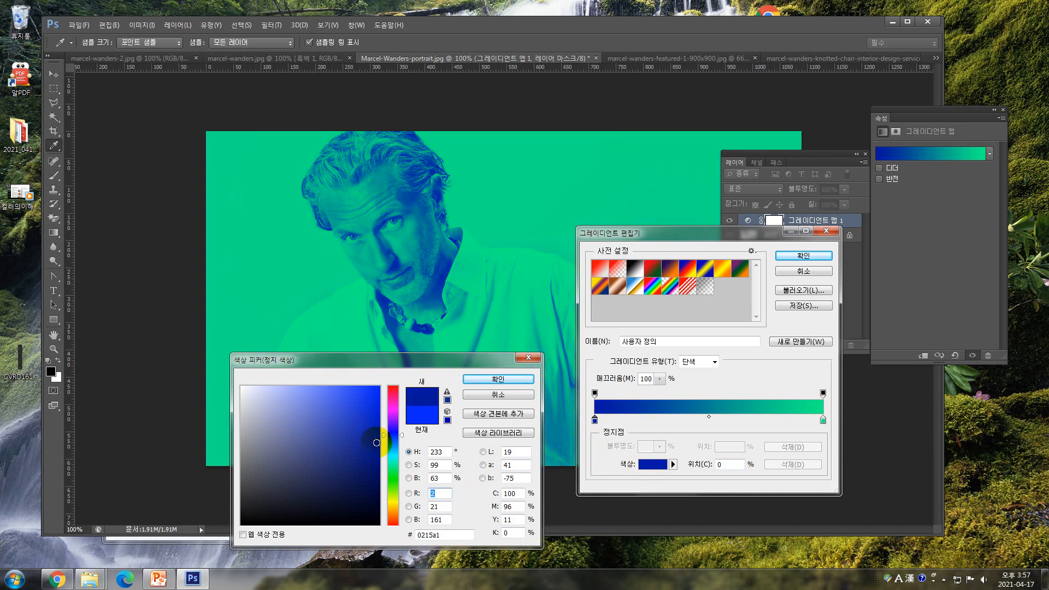
pyautogui.click(505, 379)
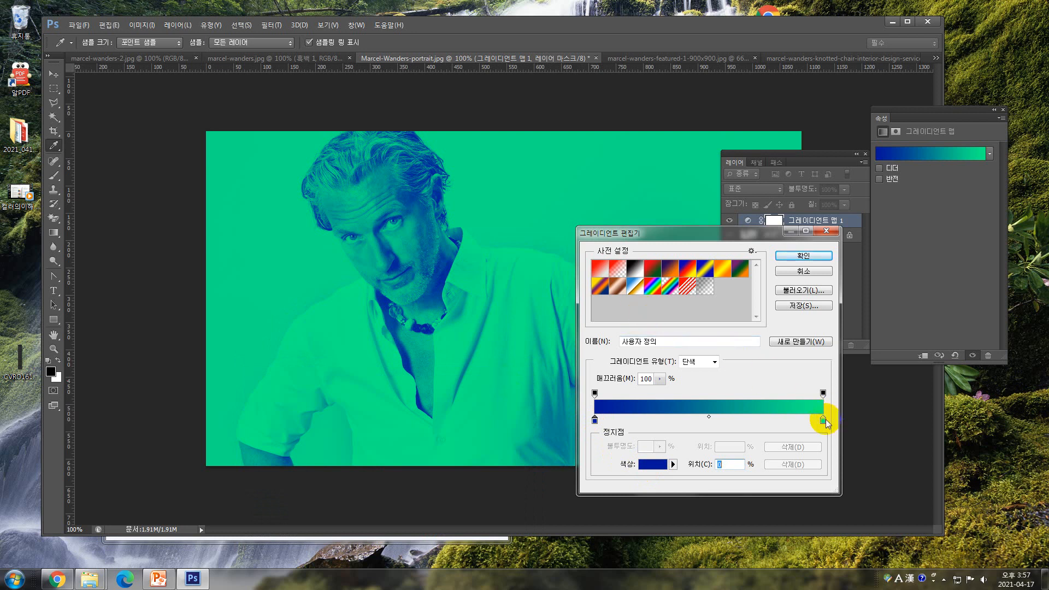
pyautogui.moveTo(694, 234); pyautogui.dragTo(706, 276)
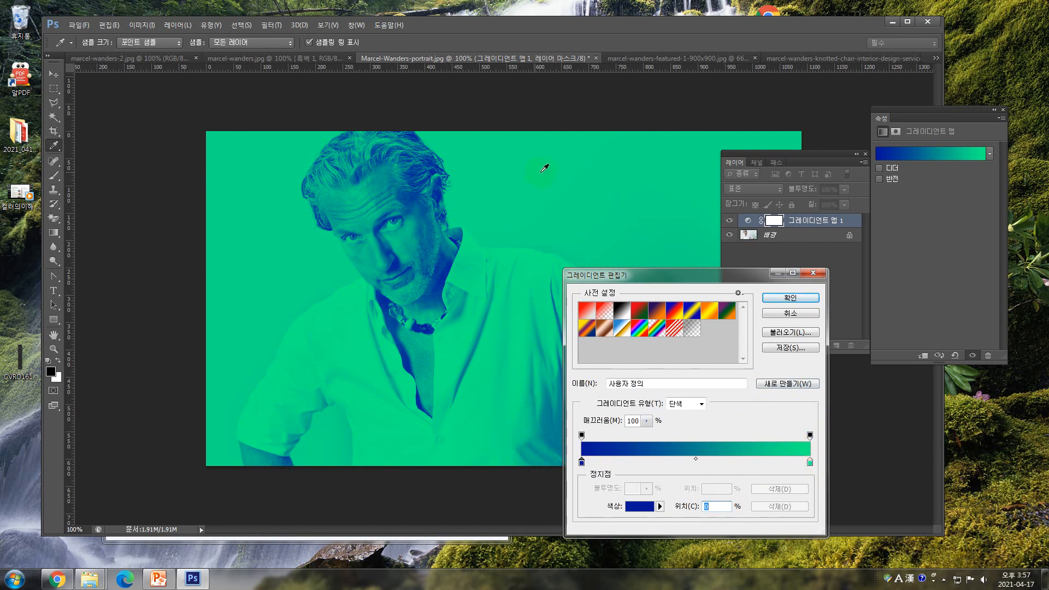
pyautogui.click(791, 297)
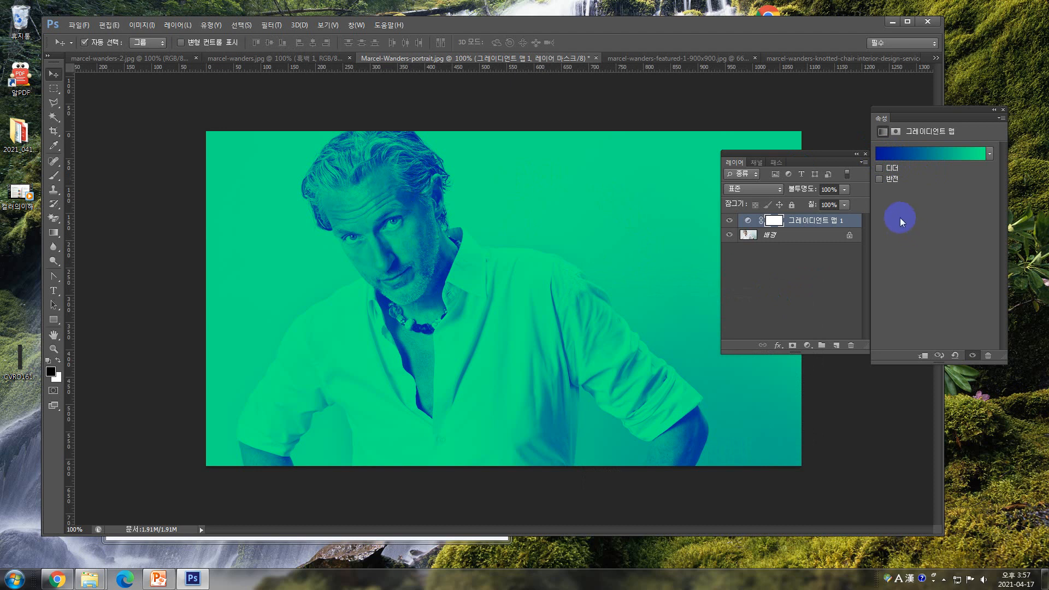
# Reverse the Gradient Map to preview the swapped colours, and switch the reversal back off
pyautogui.click(879, 179)
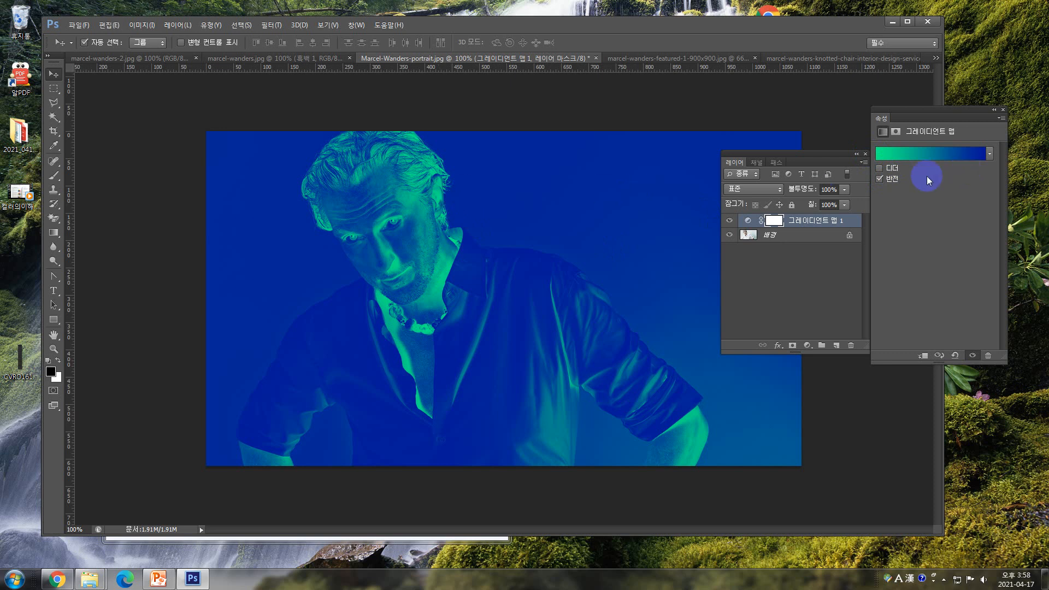
pyautogui.click(879, 179)
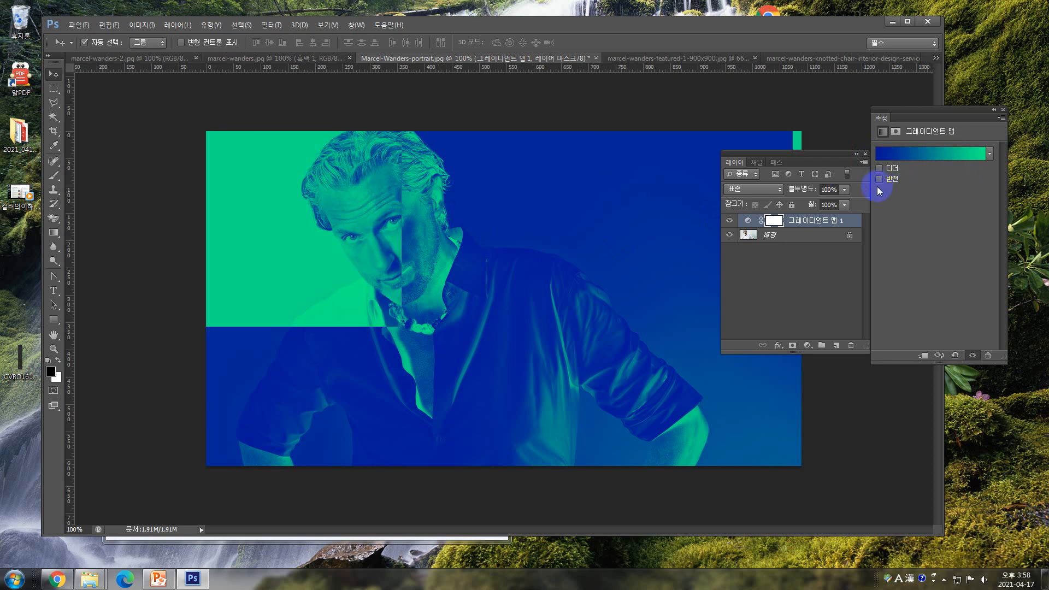
# Darken the gradient's start colour stop to a deeper navy blue of the same hue and apply the gradient
pyautogui.click(895, 157)
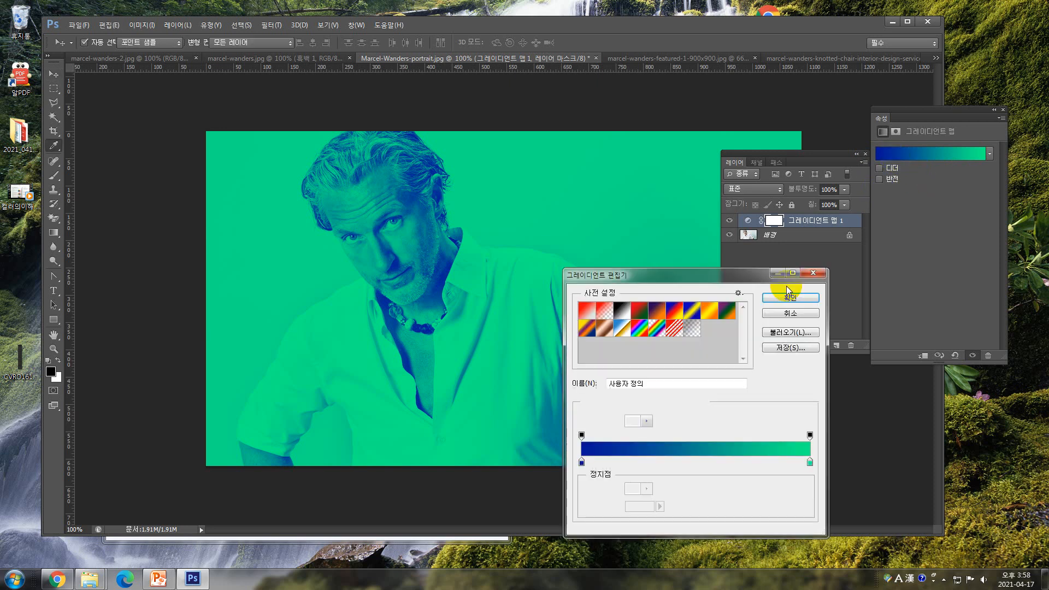
pyautogui.click(581, 463)
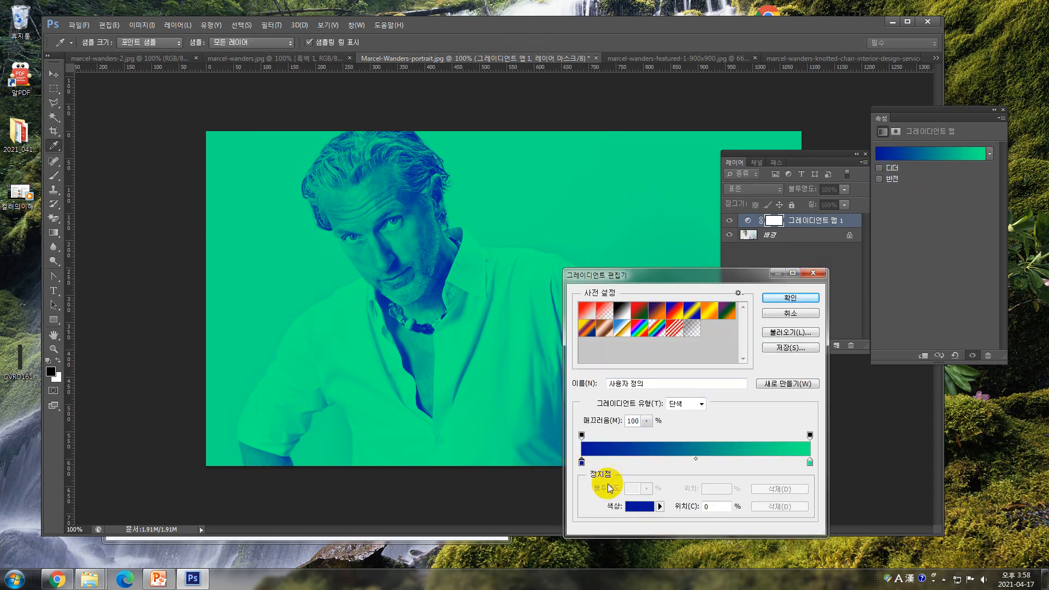
pyautogui.click(632, 509)
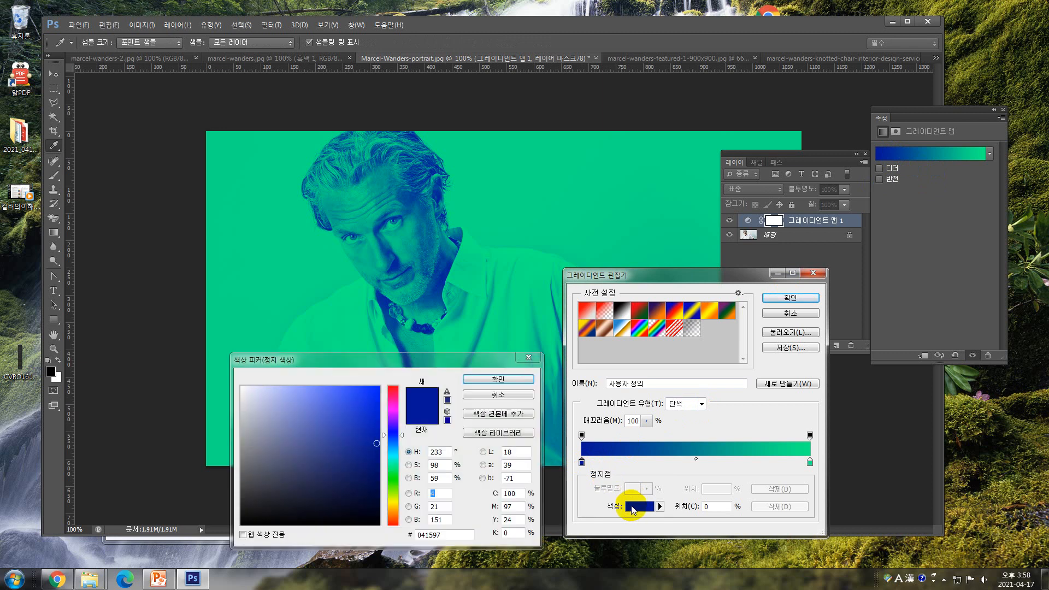
pyautogui.click(376, 455)
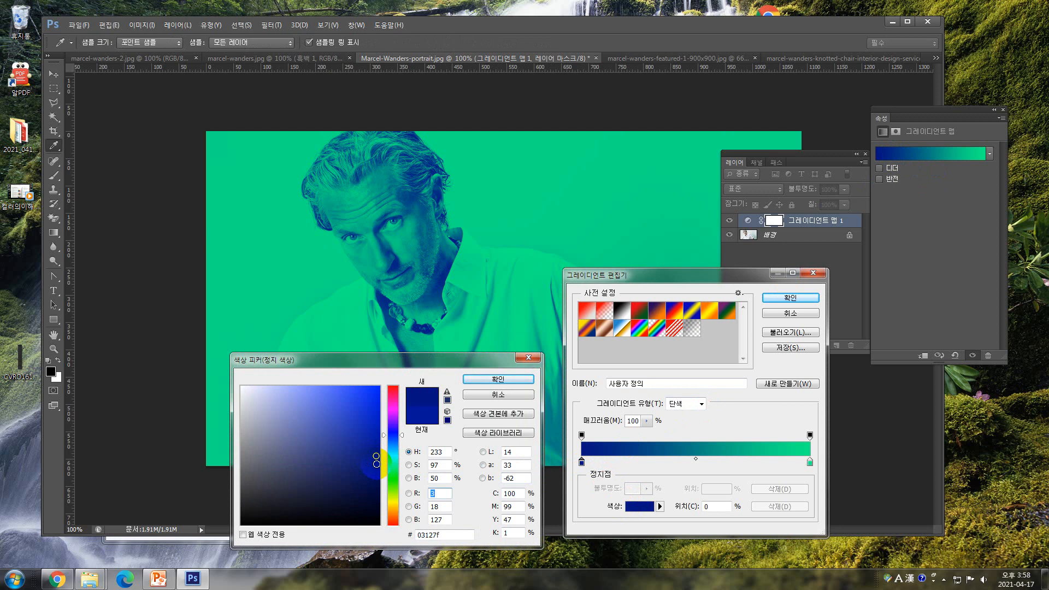
pyautogui.click(377, 463)
pyautogui.click(516, 379)
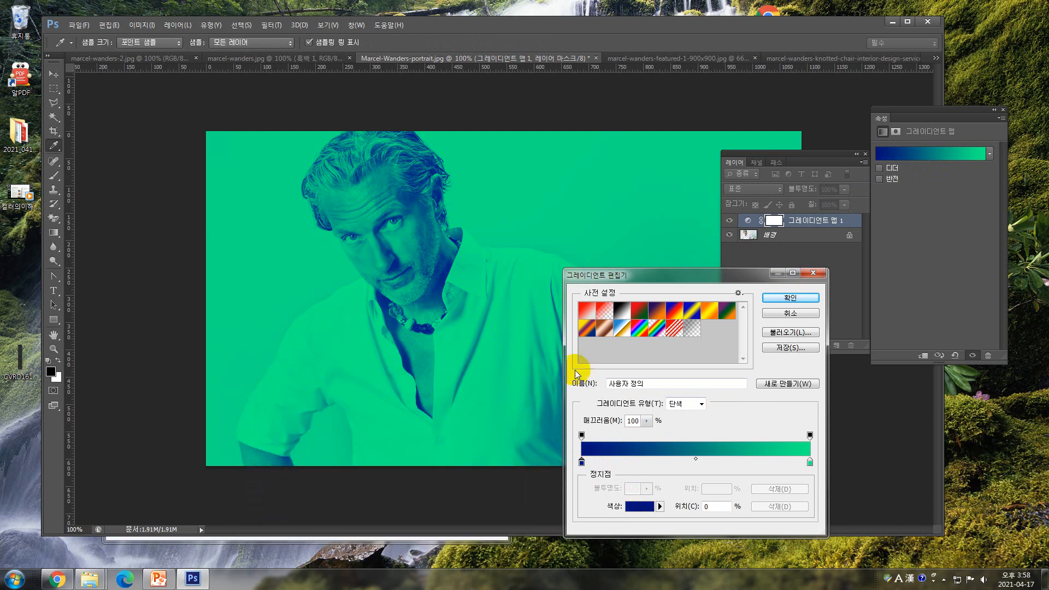
pyautogui.click(781, 298)
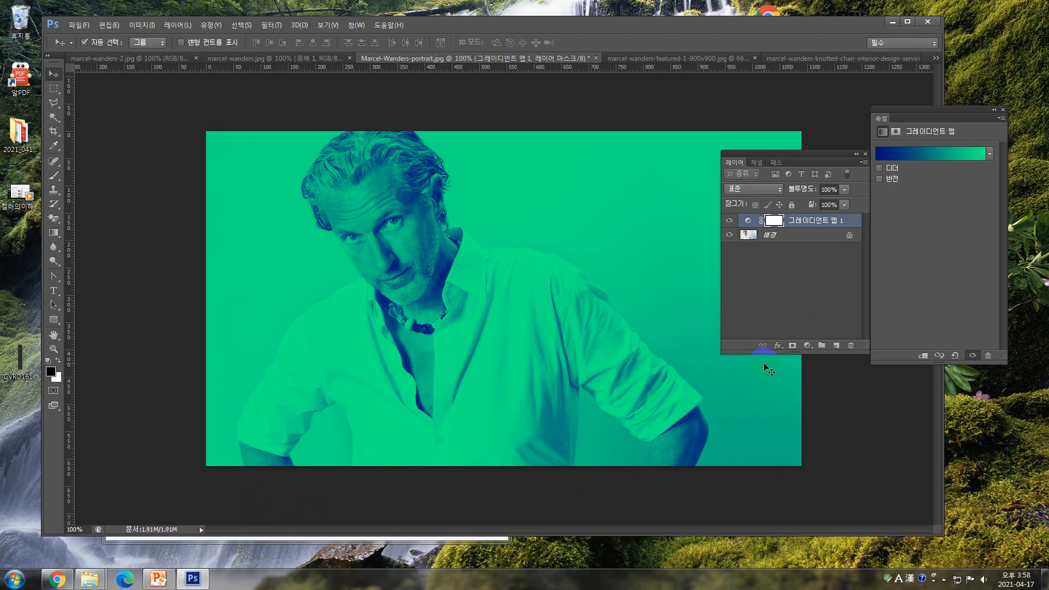
# Look at the marcel-wanders-featured-1-900x900.jpg and knotted-chair clip-art documents, and return to Marcel-Wanders-portrait.jpg
pyautogui.rightClick(806, 225)
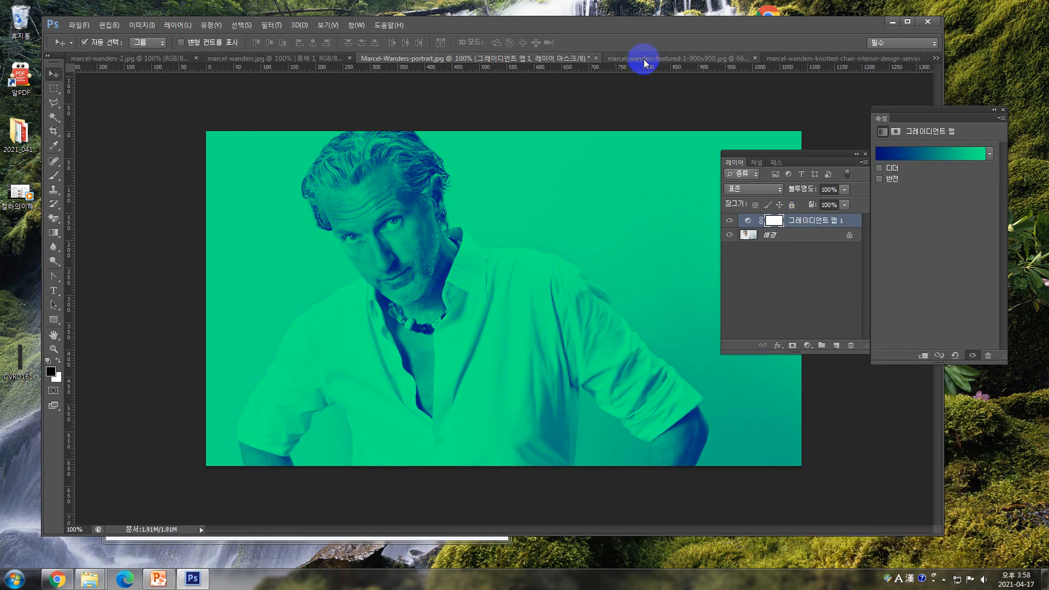
pyautogui.click(644, 60)
pyautogui.click(646, 60)
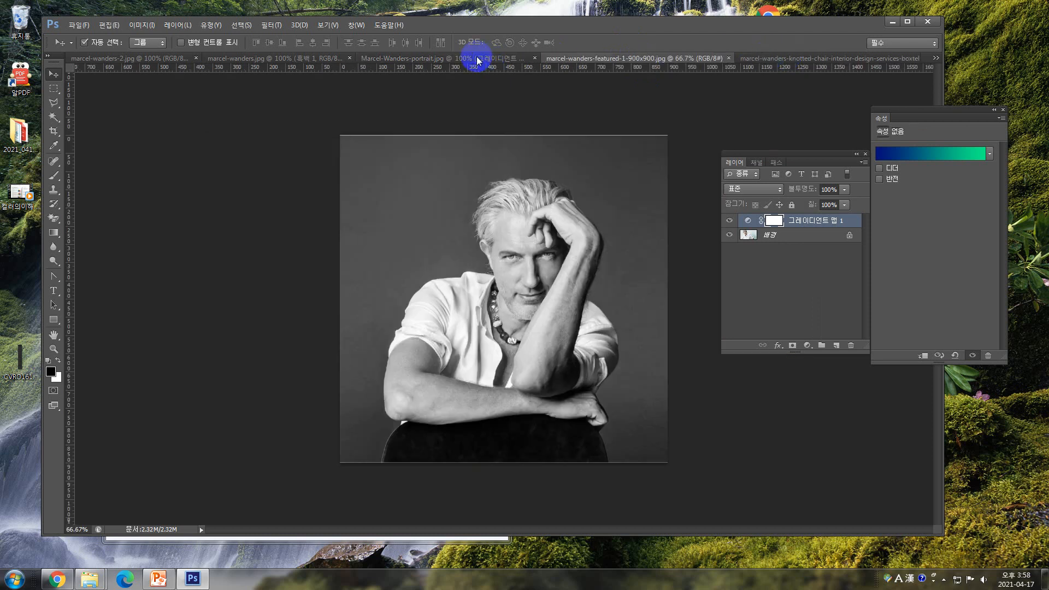
pyautogui.hotkey('ctrl', 'Tab')
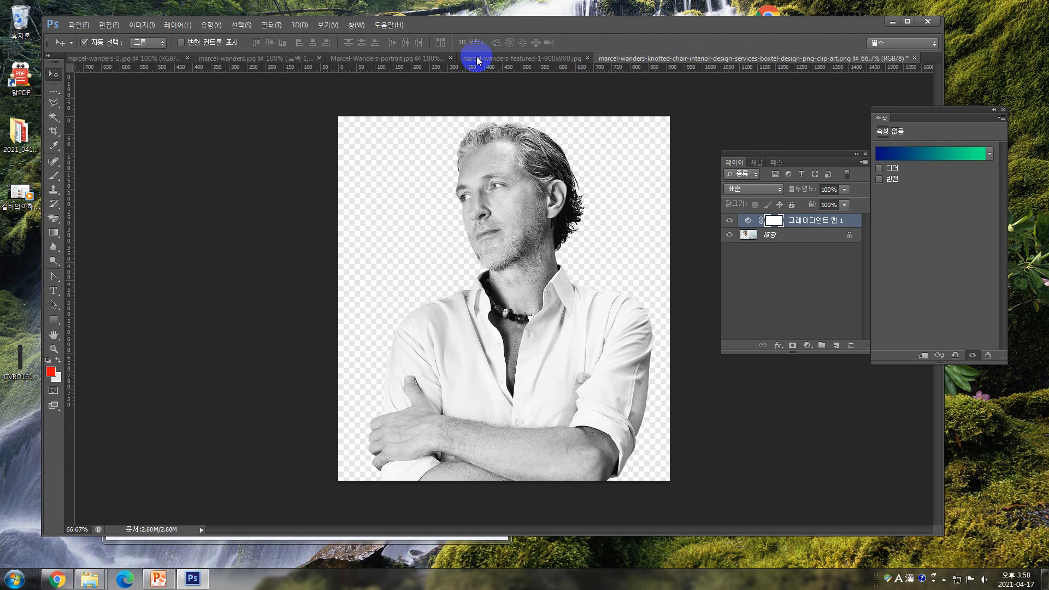
pyautogui.hotkey('ctrl', 'shift', 'Tab')
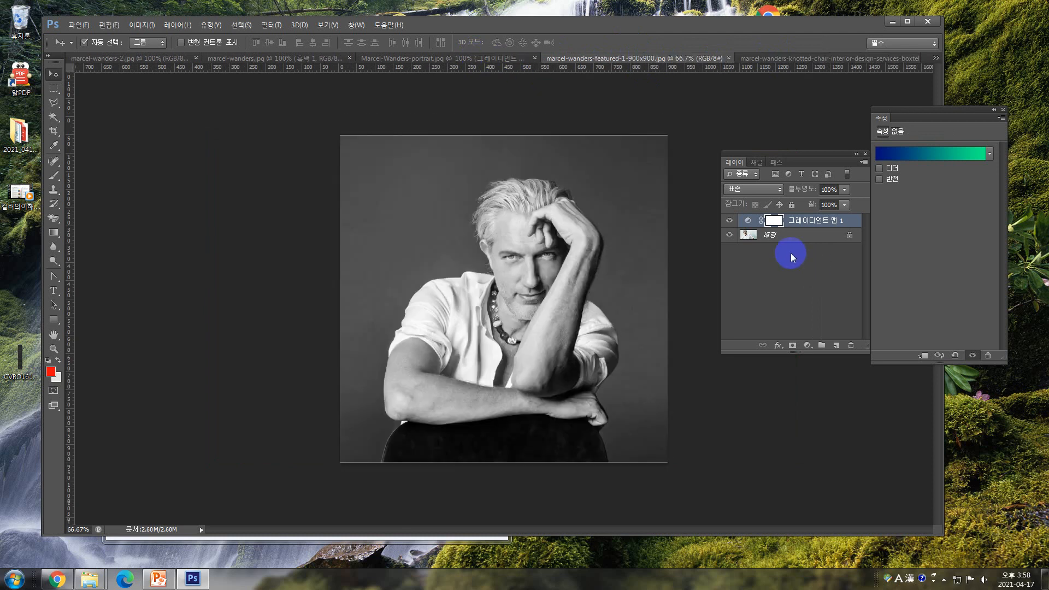
pyautogui.click(458, 59)
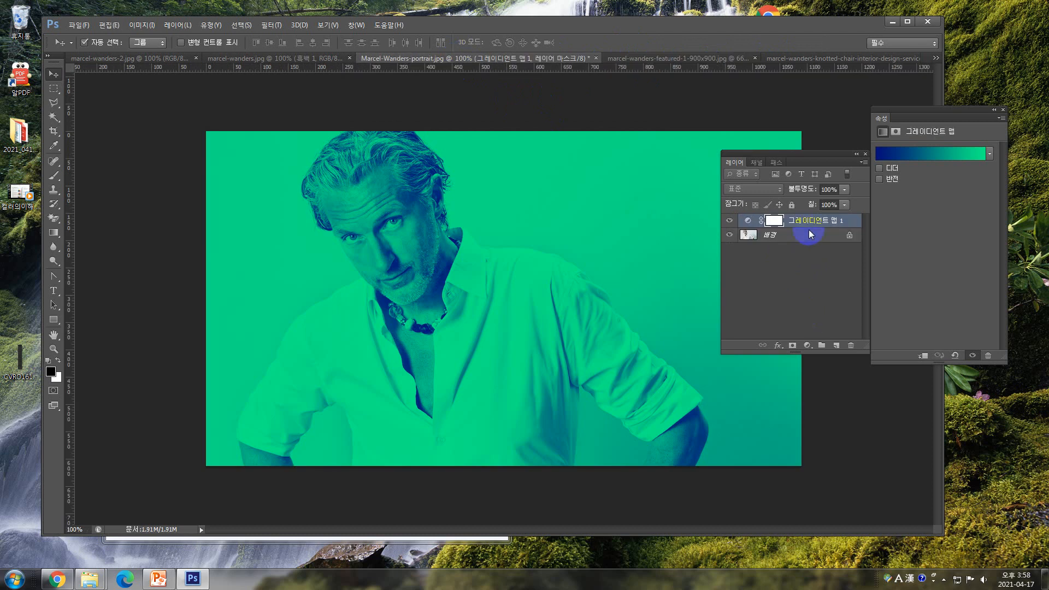
# Duplicate the Gradient Map layer into marcel-wanders-featured-1-900x900.jpg and bring that document to the front
pyautogui.rightClick(807, 224)
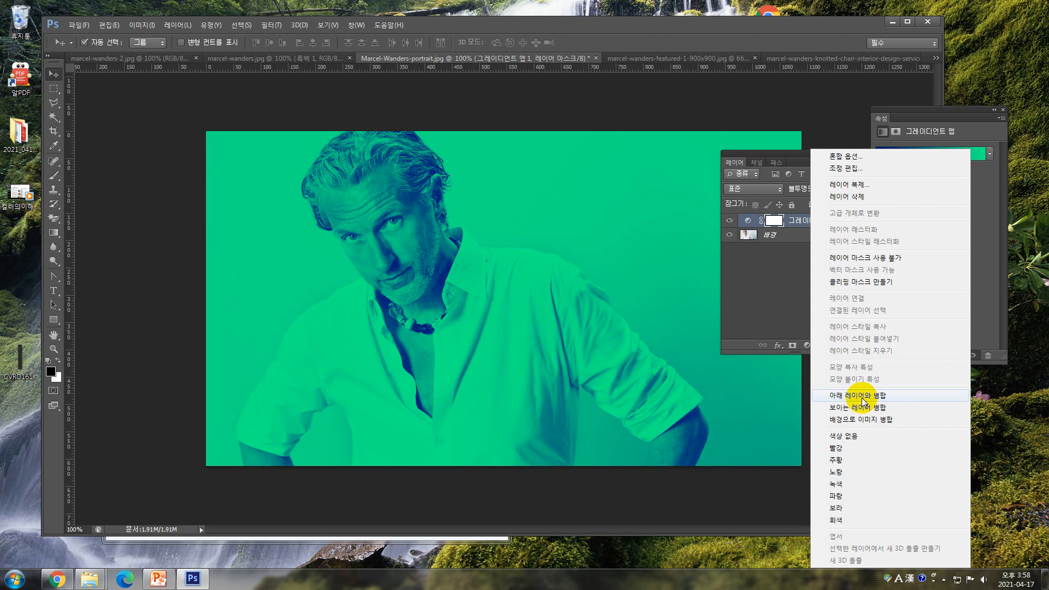
pyautogui.moveTo(686, 27); pyautogui.dragTo(611, 12)
pyautogui.moveTo(784, 155); pyautogui.dragTo(614, 144)
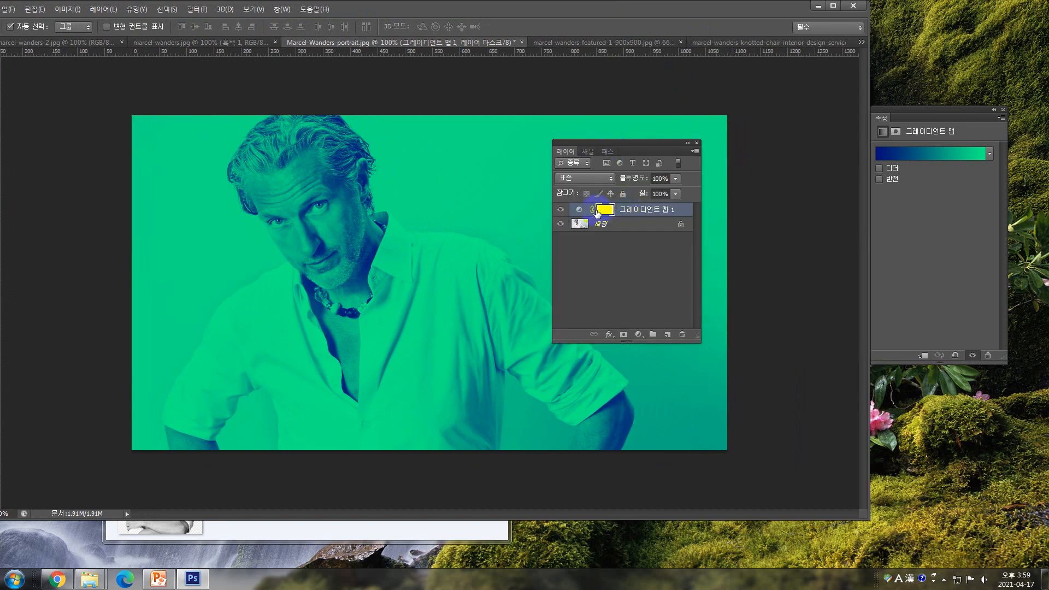
pyautogui.rightClick(627, 213)
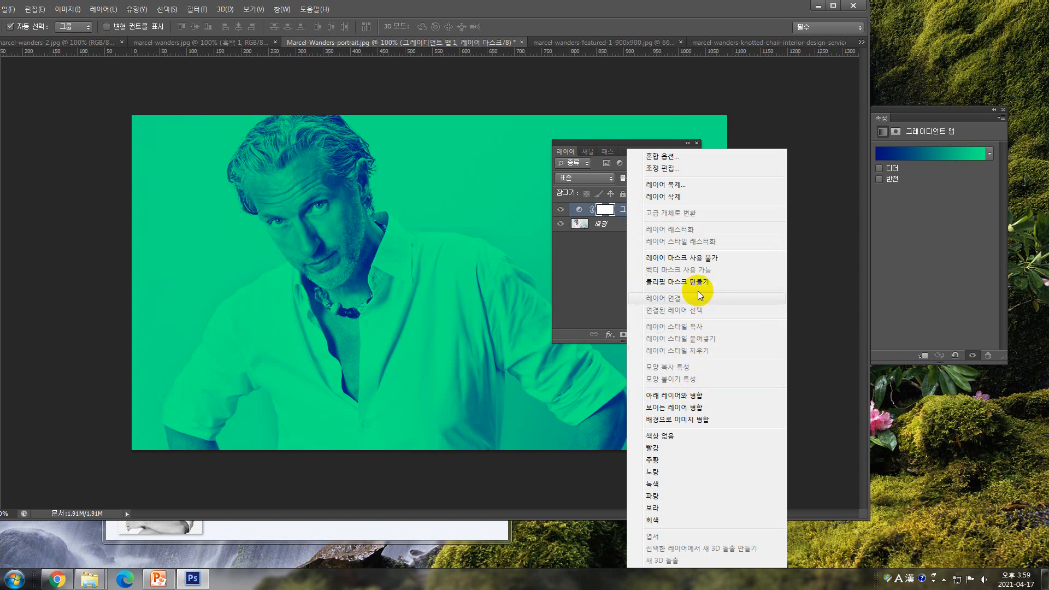
pyautogui.click(681, 188)
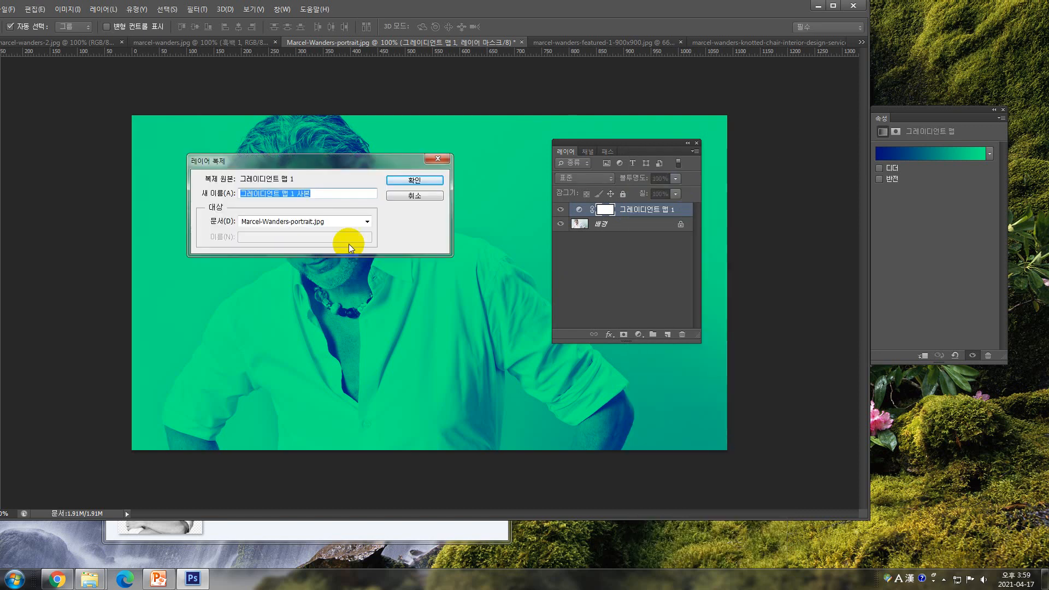
pyautogui.click(336, 225)
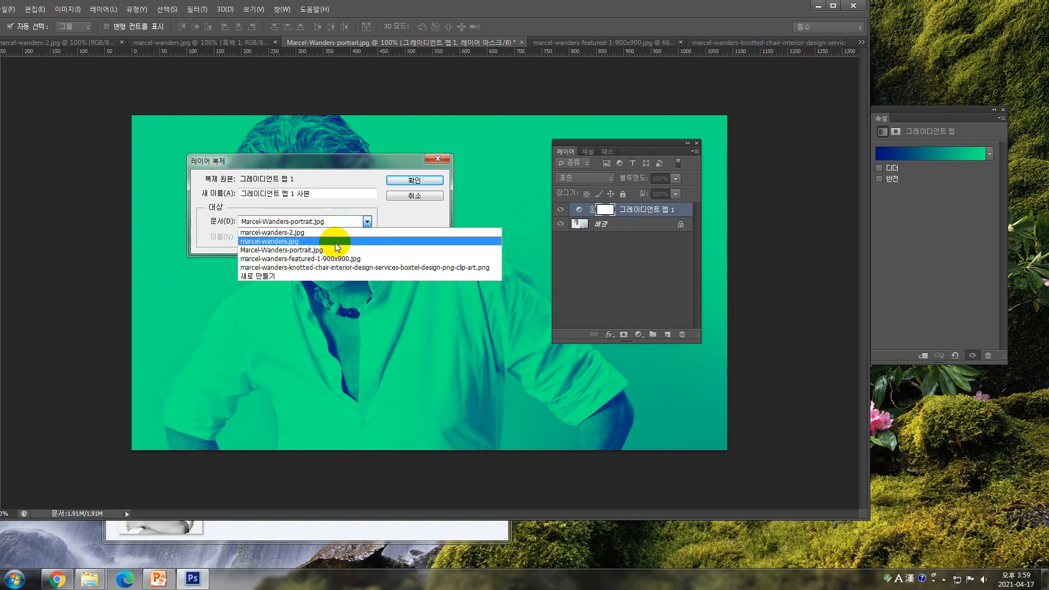
pyautogui.click(339, 258)
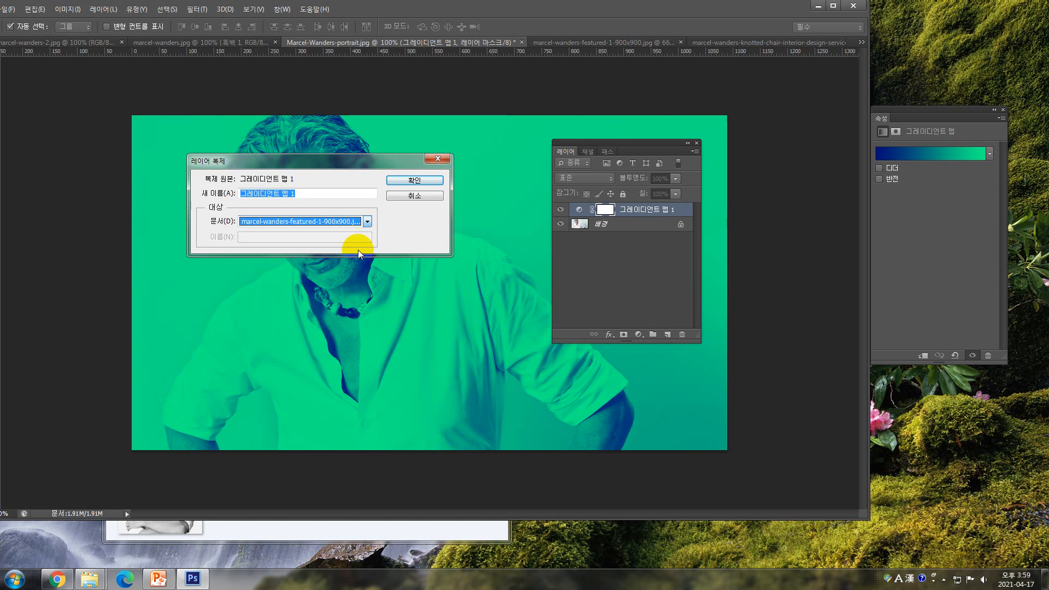
pyautogui.click(429, 182)
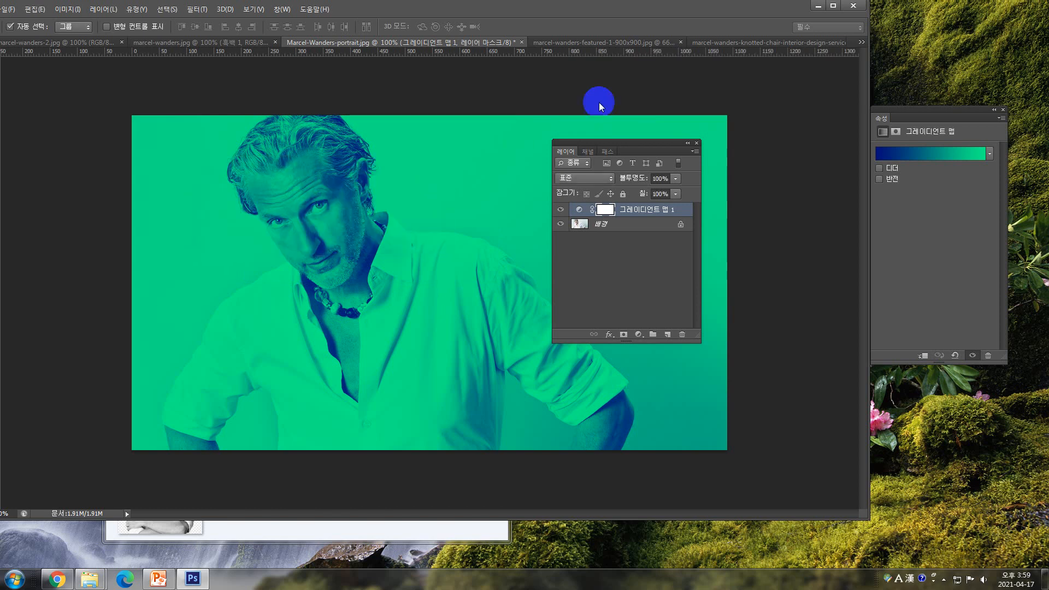
pyautogui.click(621, 46)
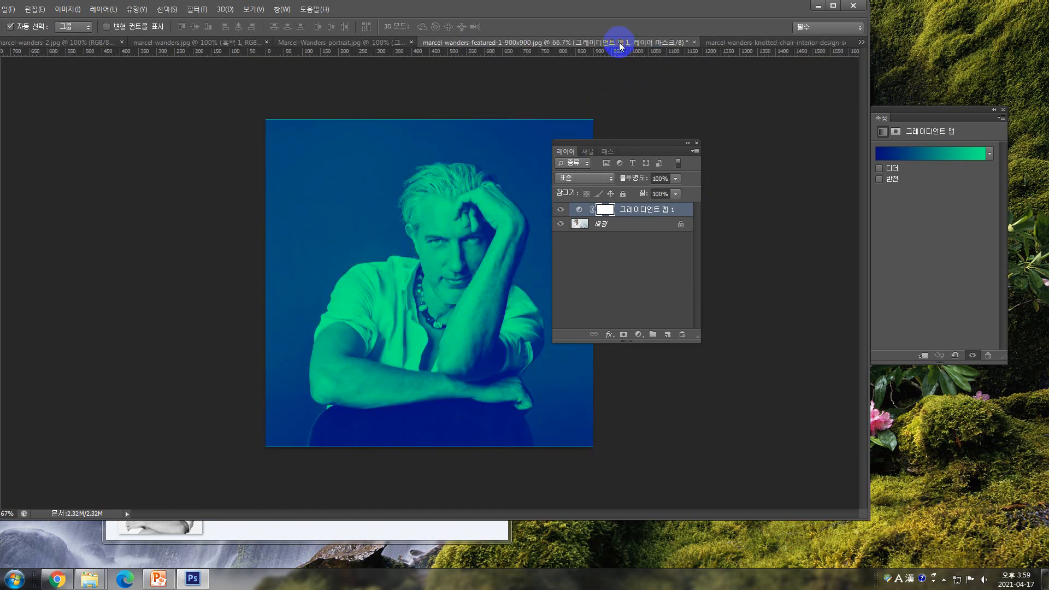
# Duplicate the Gradient Map layer into the marcel-wanders-knotted-chair clip-art PNG and bring that document to the front
pyautogui.moveTo(610, 150); pyautogui.dragTo(688, 141)
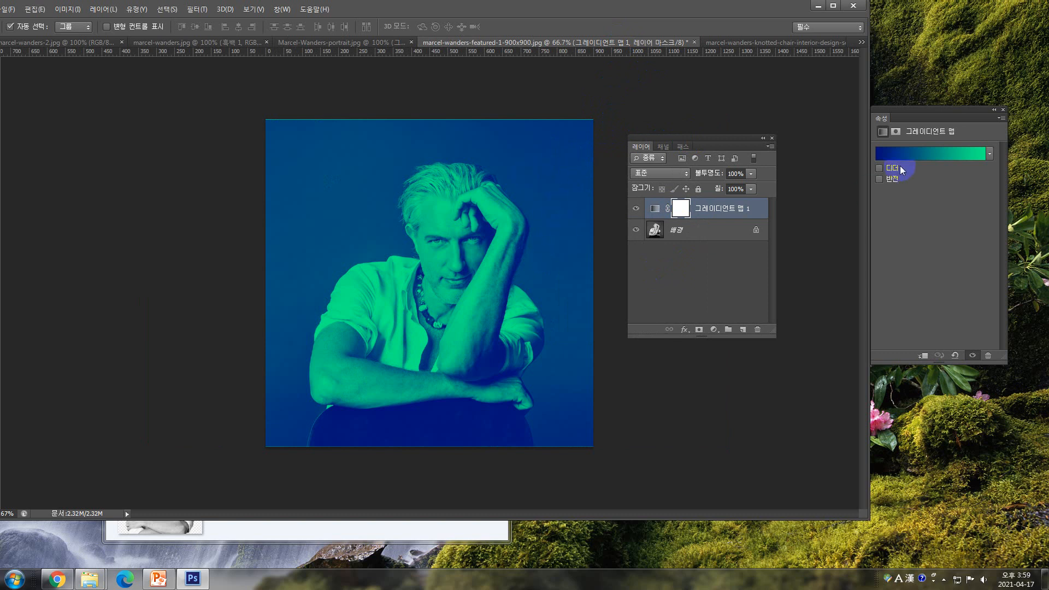
pyautogui.click(678, 267)
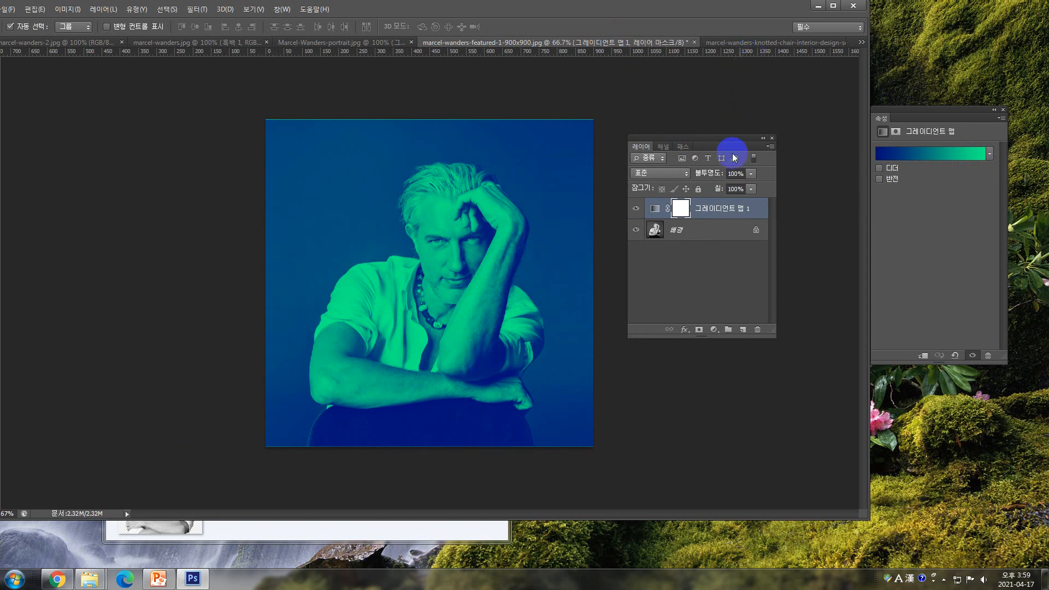
pyautogui.rightClick(719, 213)
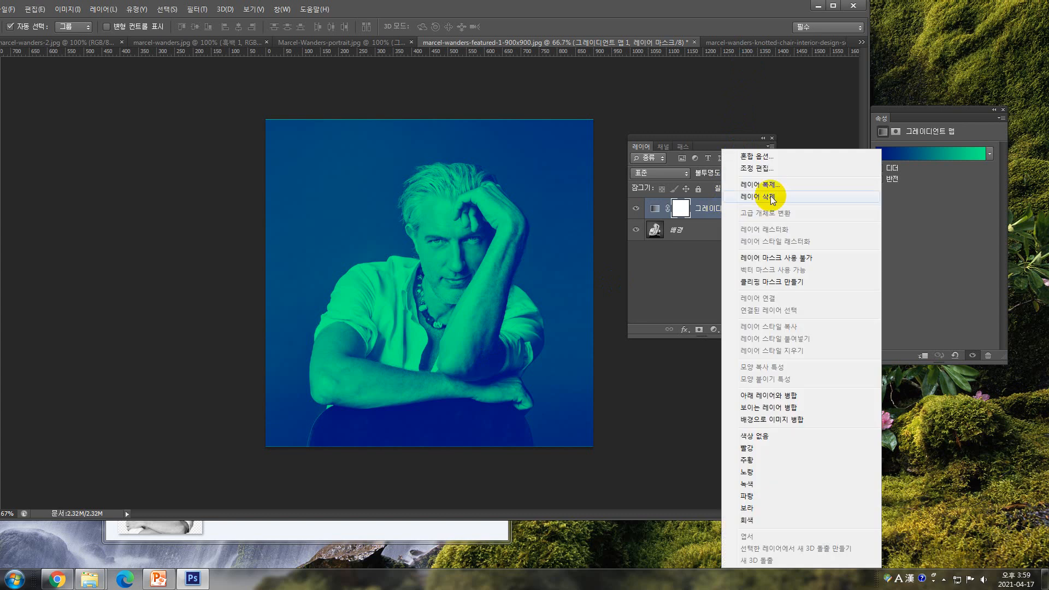
pyautogui.click(770, 187)
pyautogui.click(339, 222)
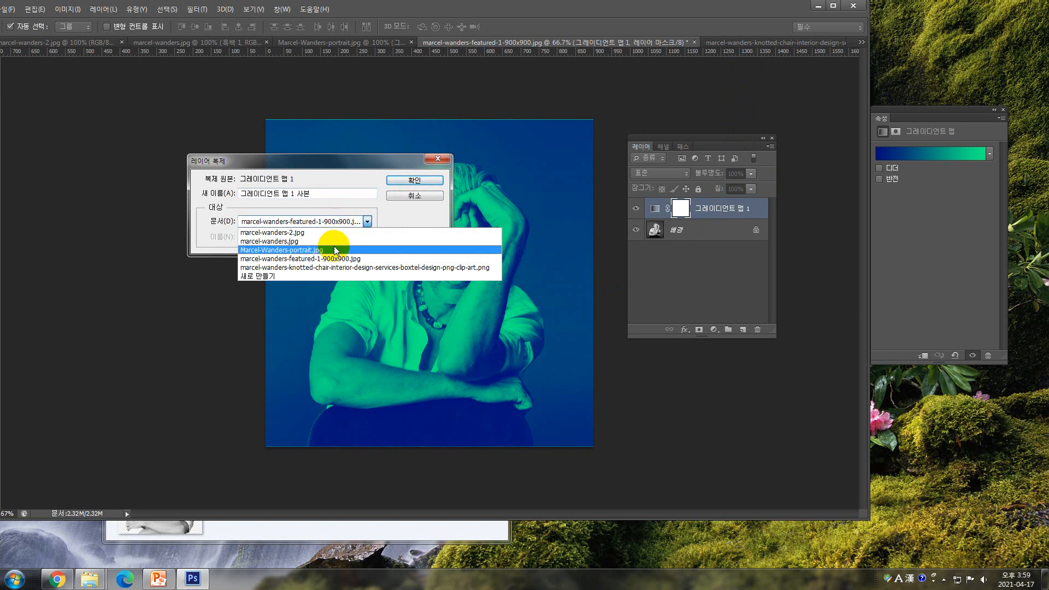
pyautogui.click(334, 267)
pyautogui.click(421, 183)
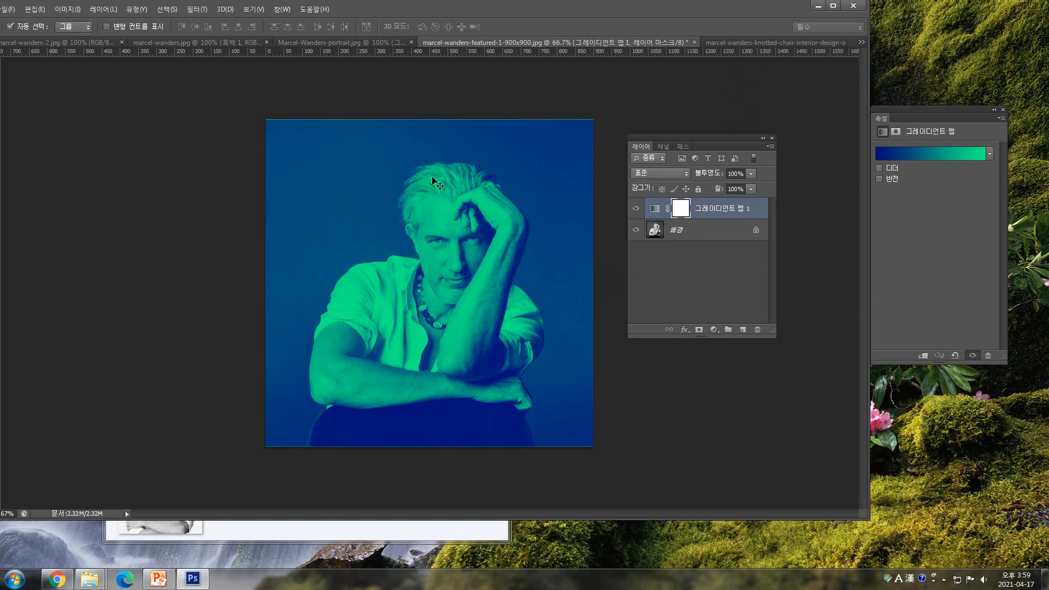
pyautogui.click(764, 44)
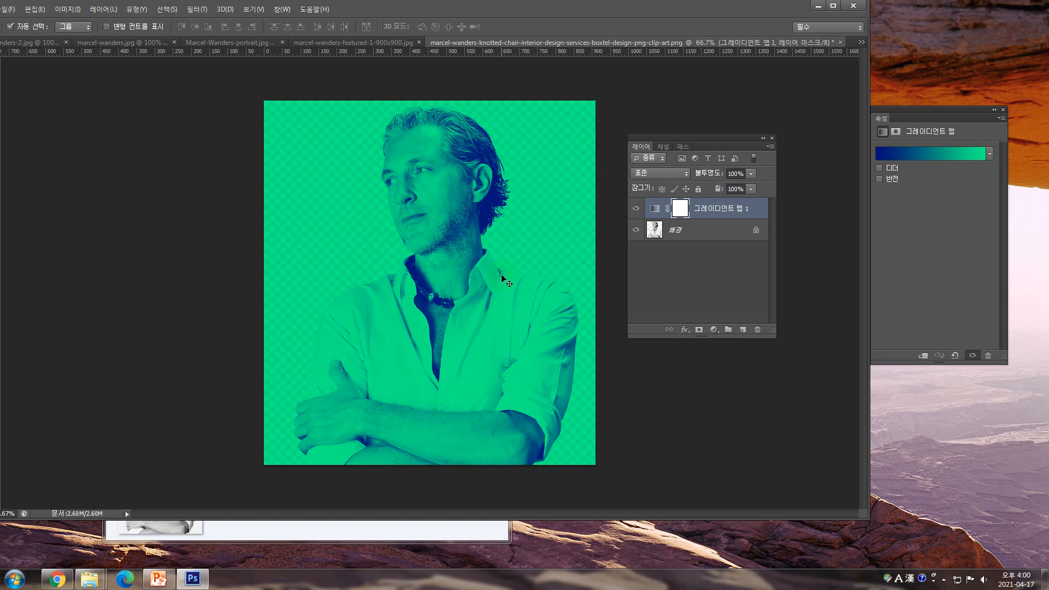
# Hide the Gradient Map layer in the knotted-chair document and reposition the Photoshop window to expose the tools
pyautogui.click(394, 94)
pyautogui.click(350, 97)
pyautogui.click(466, 485)
pyautogui.click(591, 281)
pyautogui.click(636, 209)
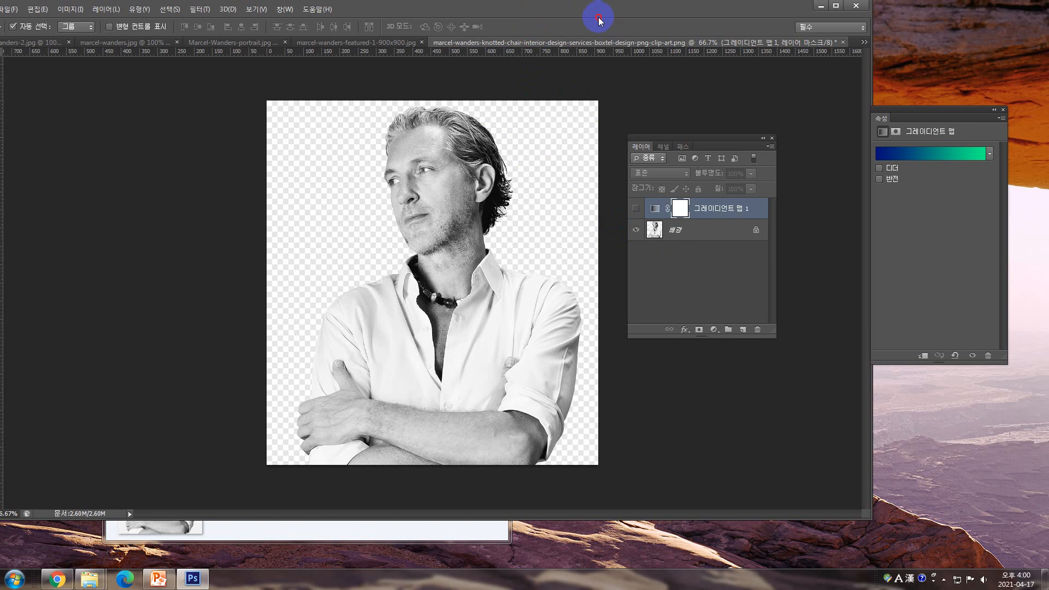
pyautogui.doubleClick(598, 17)
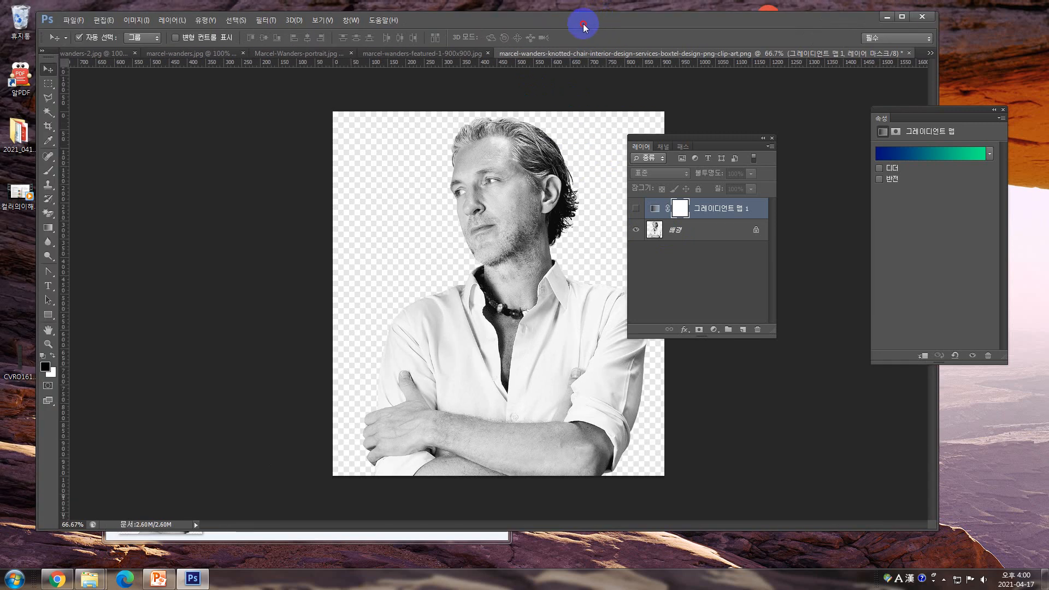
pyautogui.moveTo(582, 23); pyautogui.dragTo(580, 25)
# Convert the locked Background into a regular layer named 레이어 0 and select the Polygonal Lasso tool
pyautogui.doubleClick(678, 231)
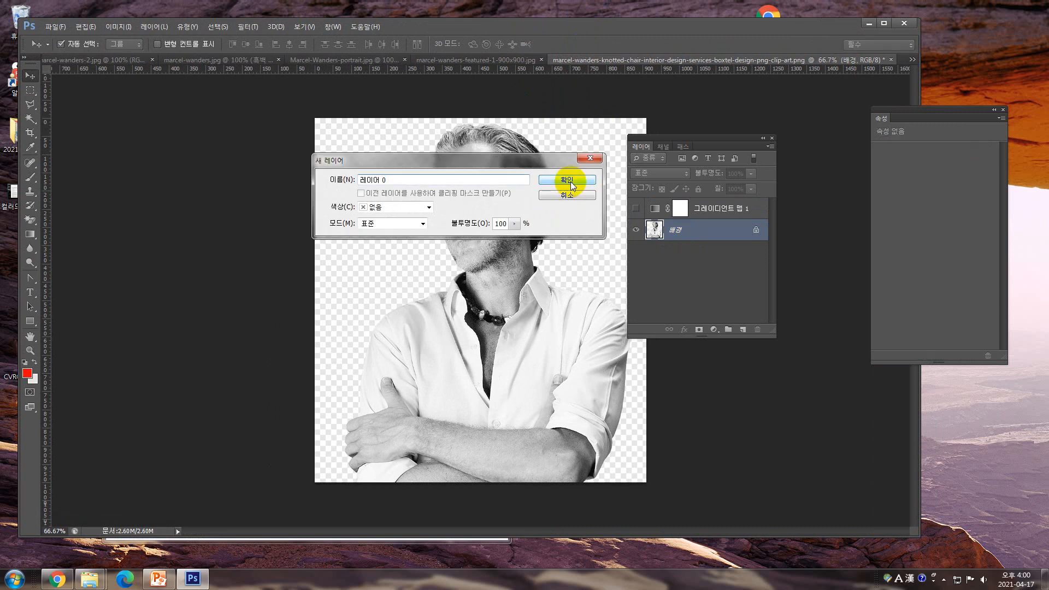
pyautogui.click(569, 178)
pyautogui.moveTo(651, 147); pyautogui.dragTo(753, 148)
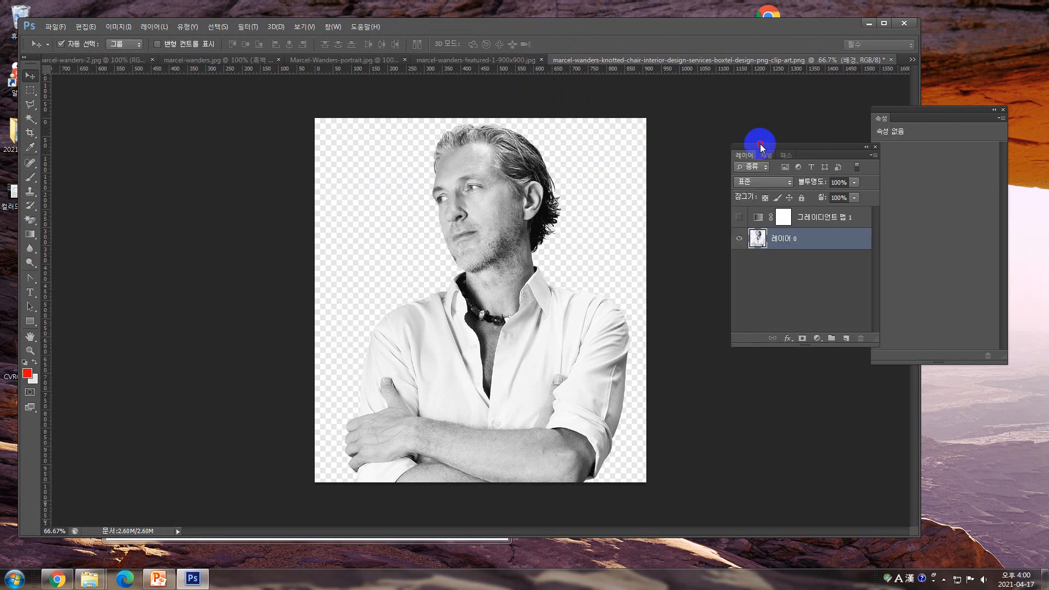
pyautogui.click(38, 109)
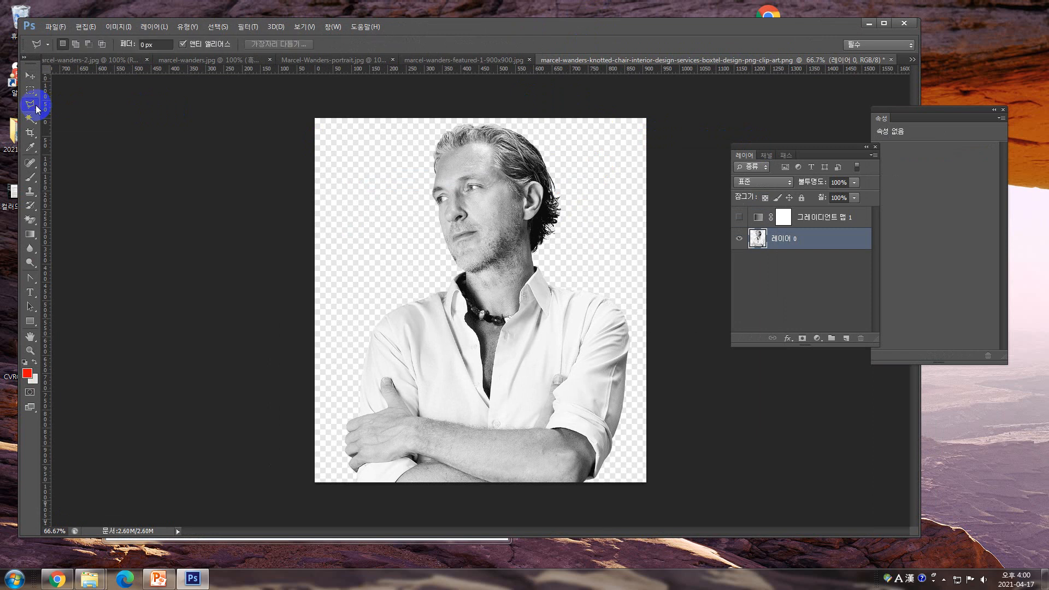
# Show the Gradient Map layer again and inspect the edges of the cut-out figure at 100% zoom
pyautogui.click(739, 217)
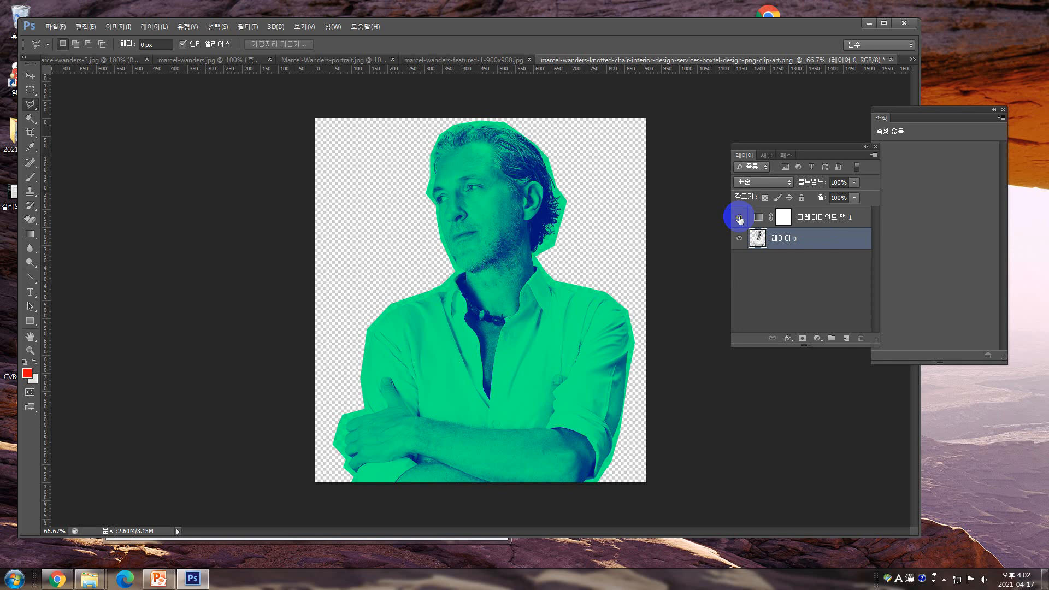
pyautogui.hotkey('ctrl', '+')
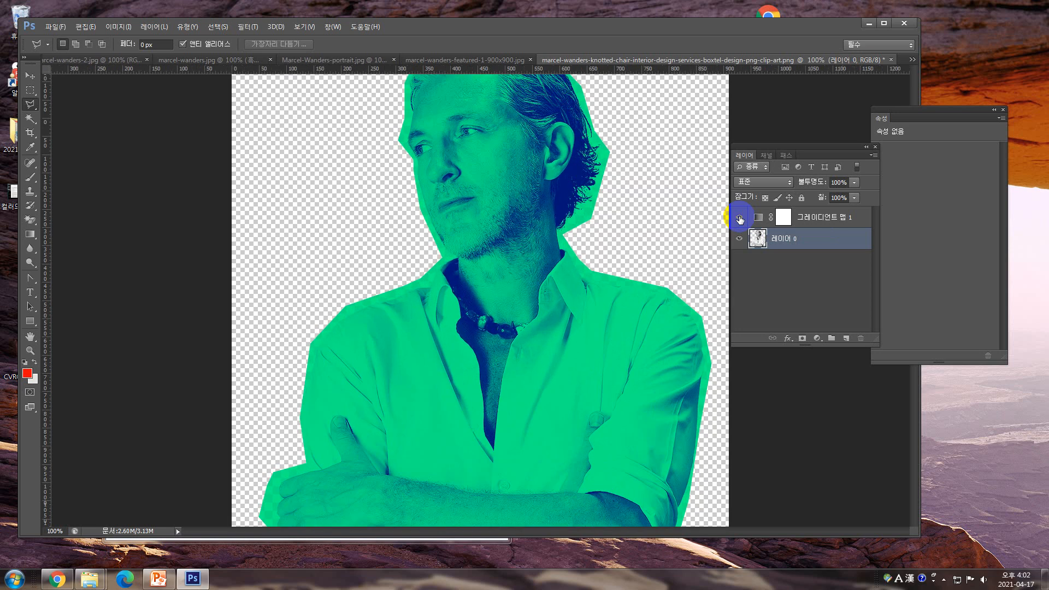
pyautogui.moveTo(633, 199); pyautogui.dragTo(628, 278)
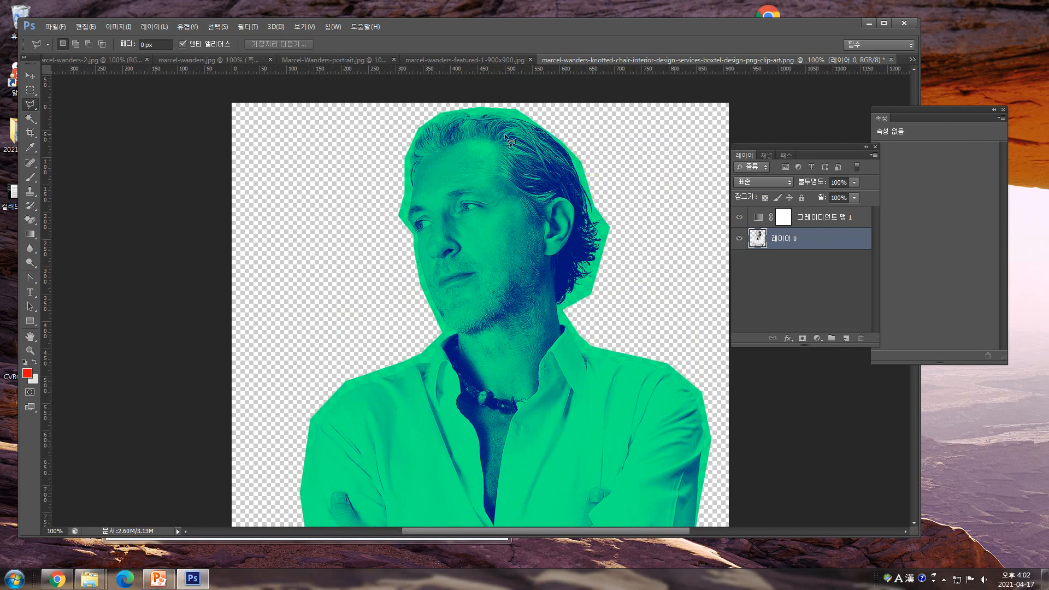
pyautogui.click(593, 325)
pyautogui.moveTo(573, 305); pyautogui.dragTo(590, 142)
pyautogui.moveTo(570, 236); pyautogui.dragTo(566, 203)
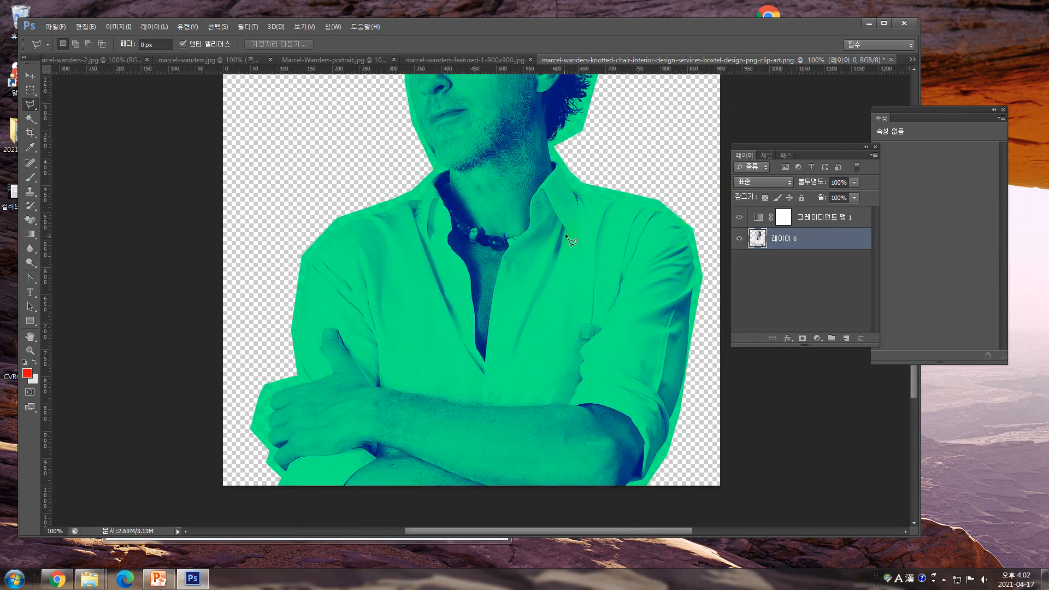
# Activate the Move tool and compare the duotone in marcel-wanders-featured-1-900x900.jpg and Marcel-Wanders-portrait.jpg
pyautogui.click(30, 75)
pyautogui.moveTo(433, 141); pyautogui.dragTo(428, 263)
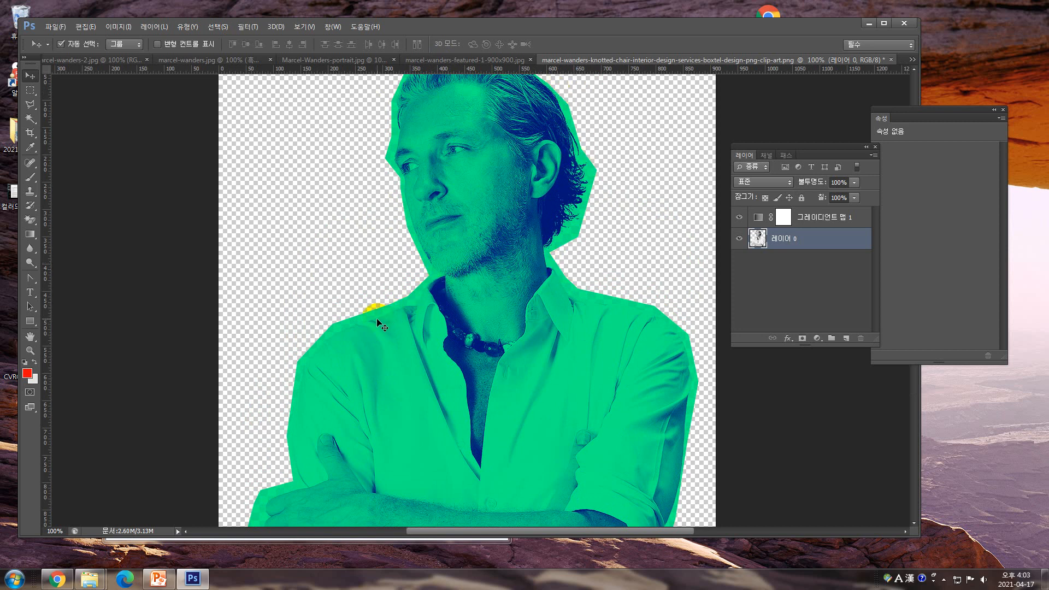
pyautogui.click(468, 64)
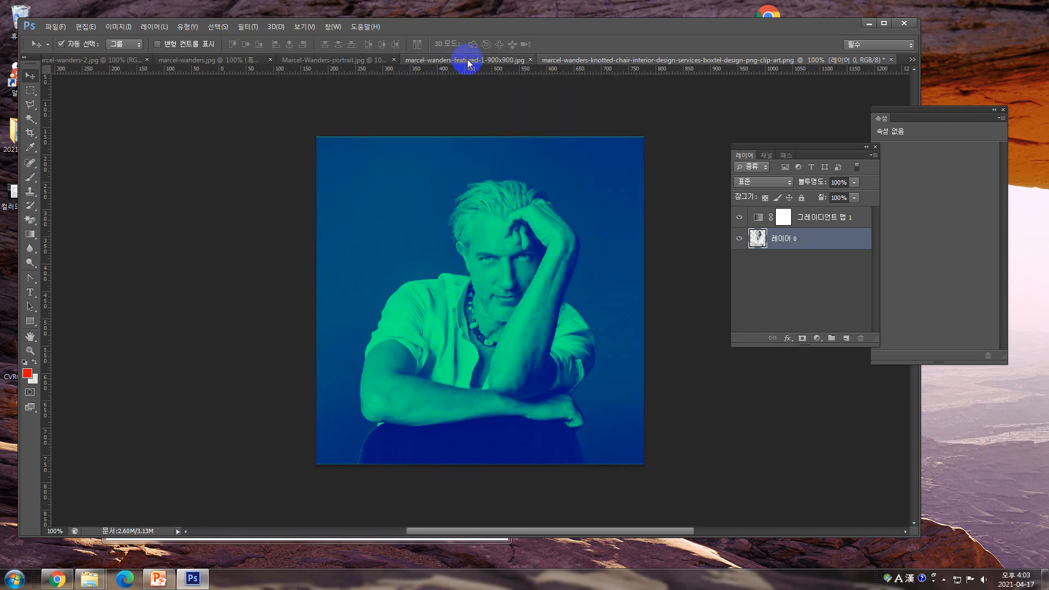
pyautogui.click(359, 65)
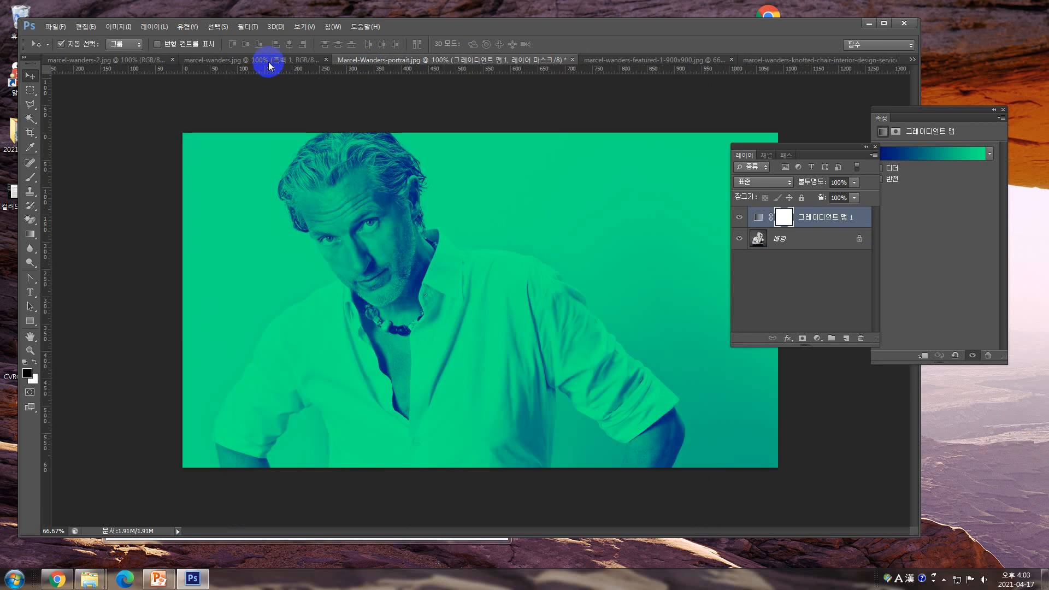
# Switch to the 02_tone.pptx presentation in PowerPoint and view the duotone examples on slides 15 and 16 and the posters on slide 14
pyautogui.click(160, 580)
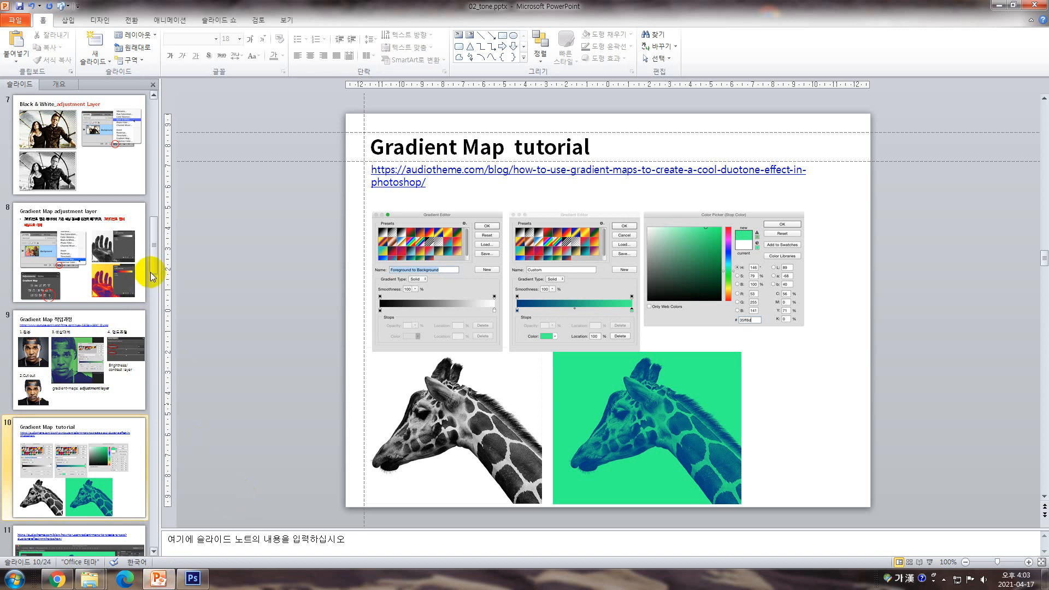
pyautogui.moveTo(153, 265); pyautogui.dragTo(157, 372)
pyautogui.click(109, 363)
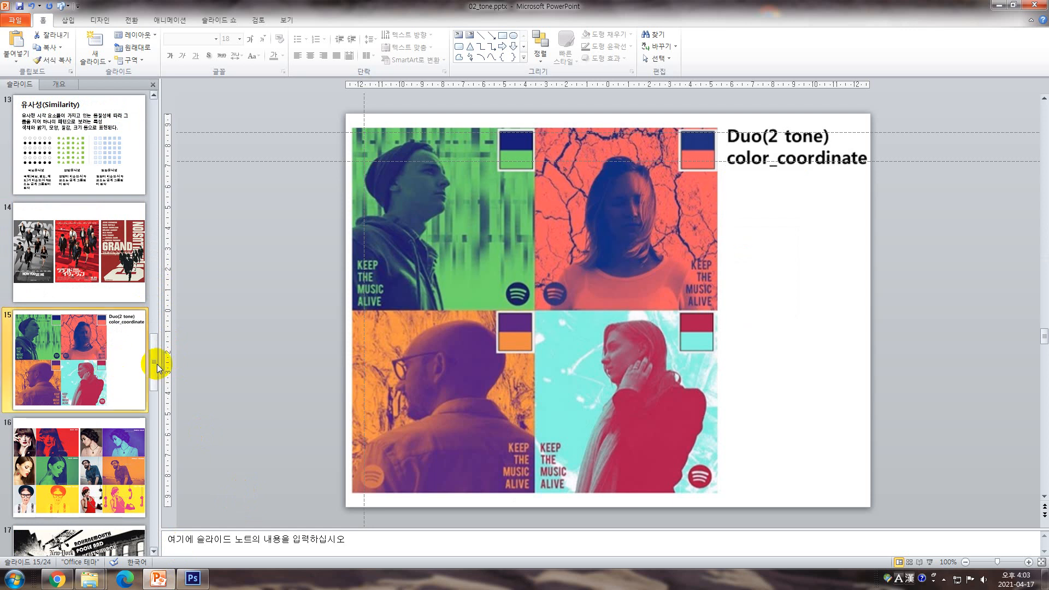
pyautogui.moveTo(156, 363); pyautogui.dragTo(159, 348)
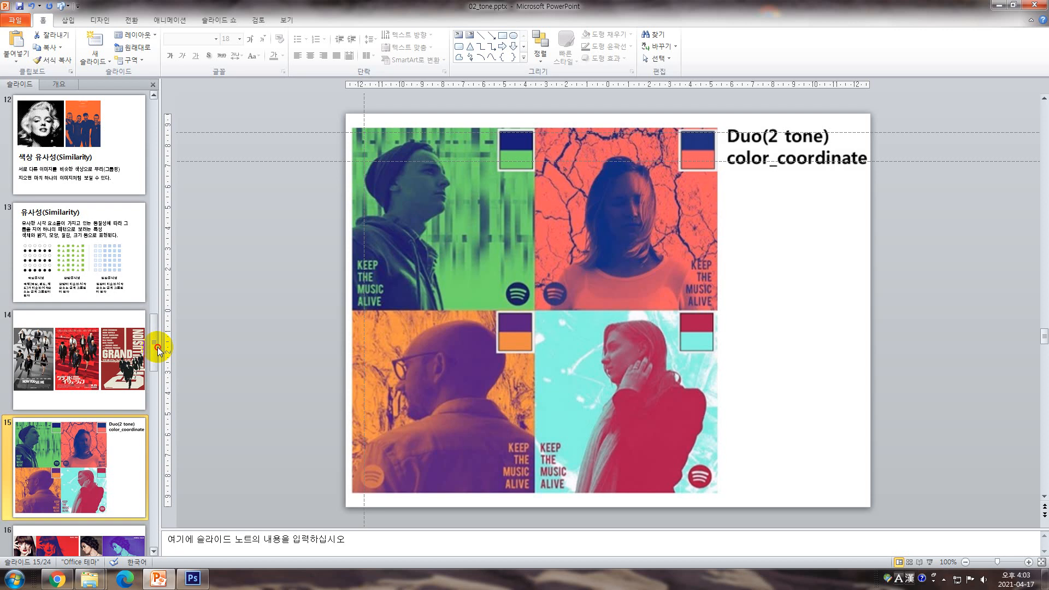
pyautogui.click(128, 530)
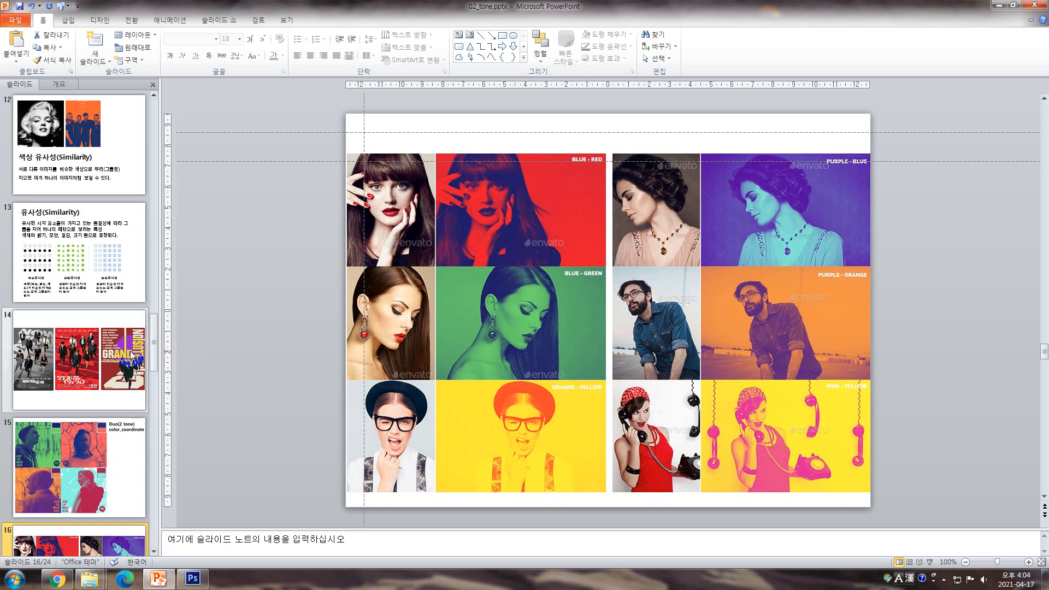
pyautogui.click(117, 355)
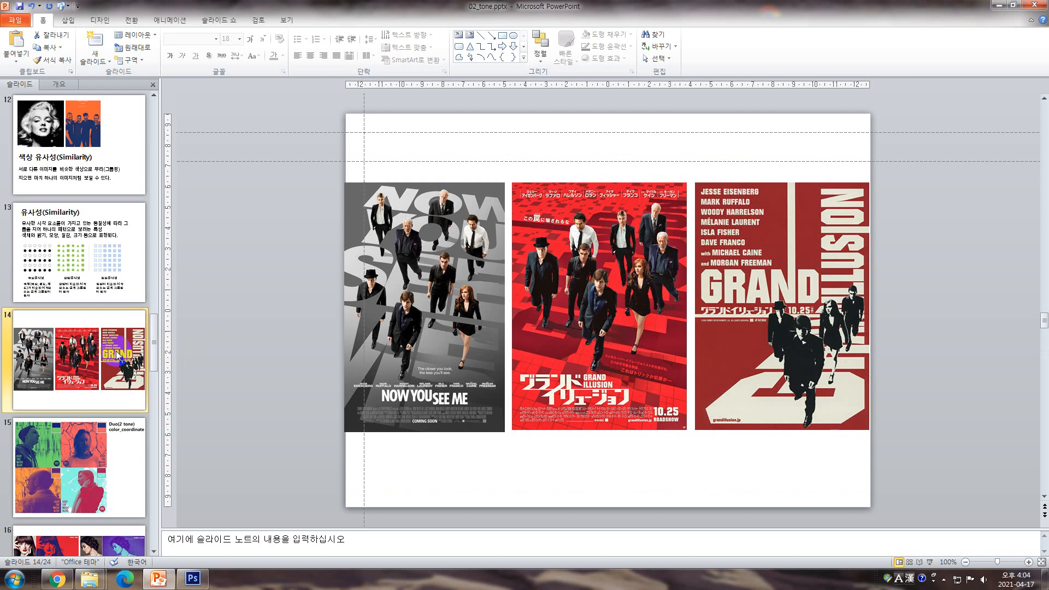
# View the Similarity principle on slide 13 and the black-and-white Jazz Music halftone collage on slide 17
pyautogui.moveTo(154, 342); pyautogui.dragTo(157, 426)
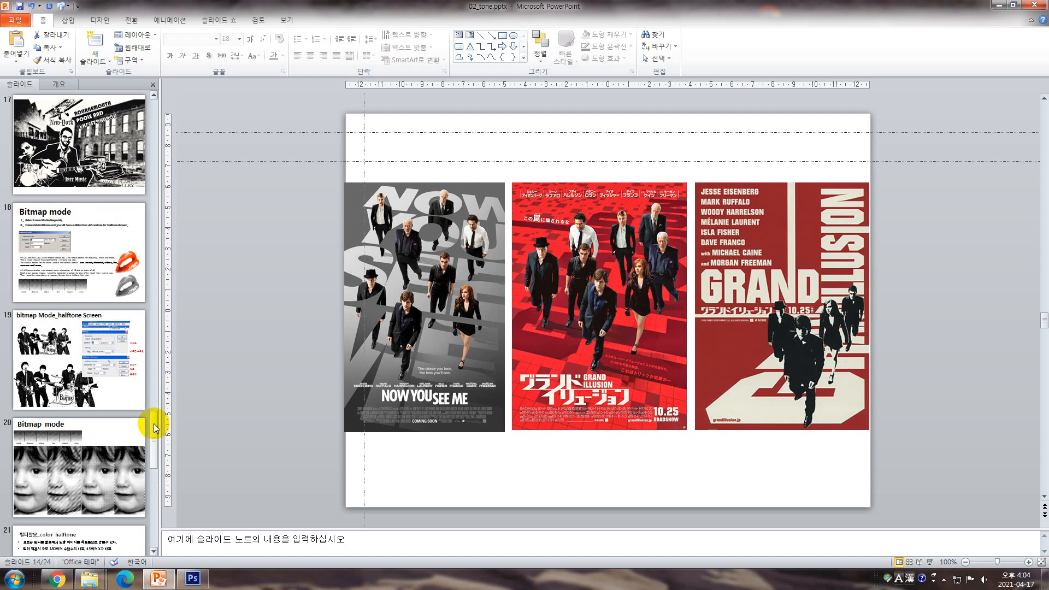
pyautogui.moveTo(155, 426); pyautogui.dragTo(145, 307)
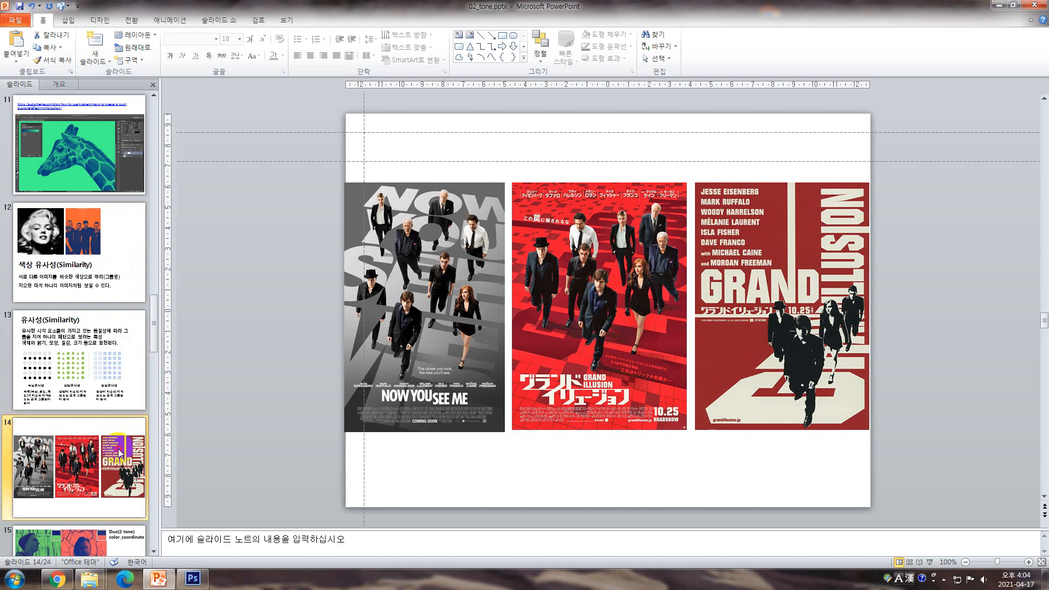
pyautogui.click(112, 384)
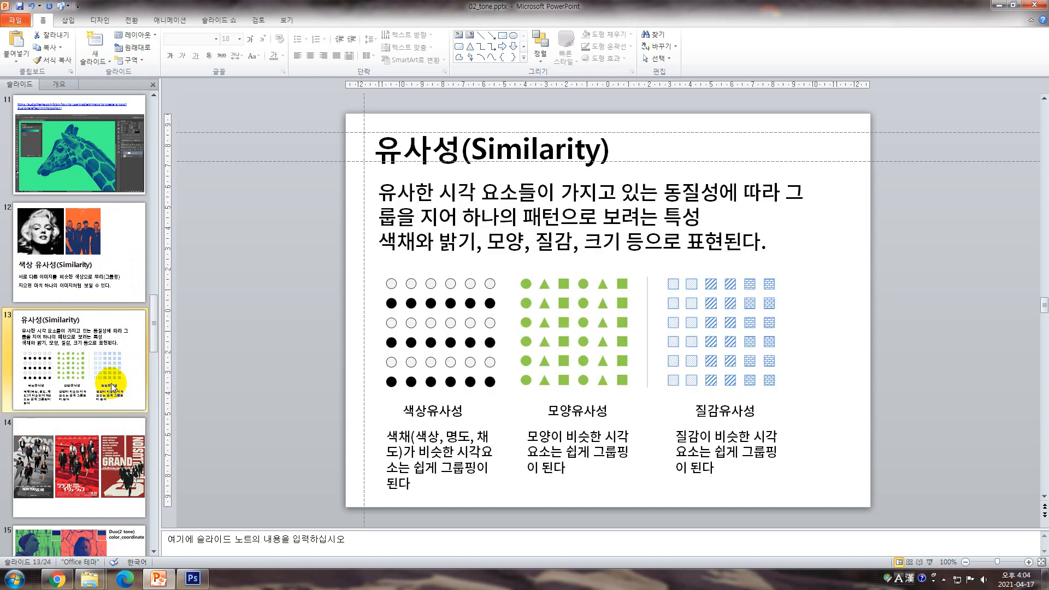
pyautogui.scroll(-2, 110, 382)
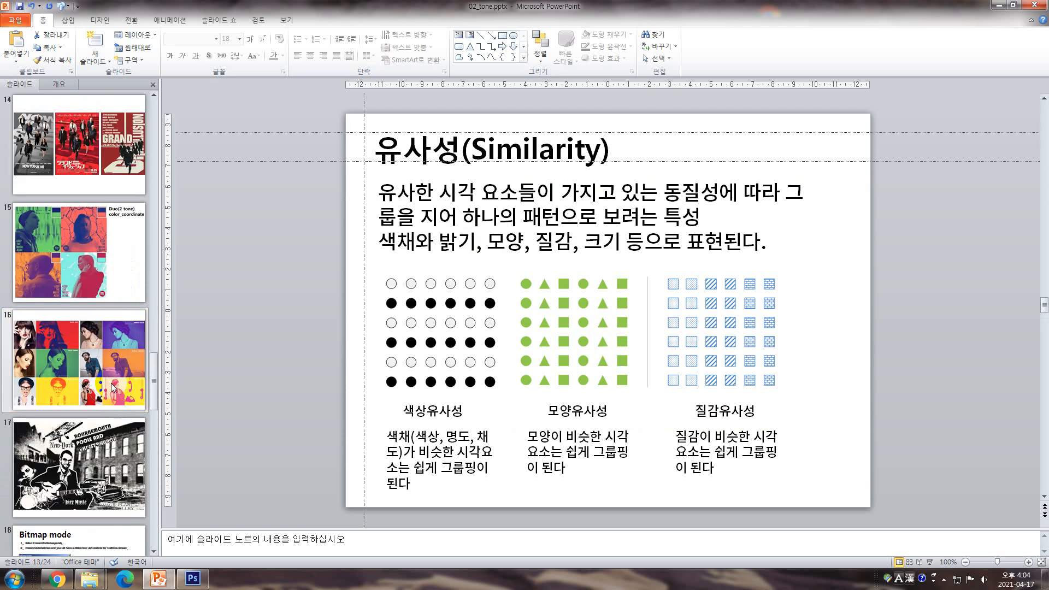
pyautogui.scroll(-2, 111, 382)
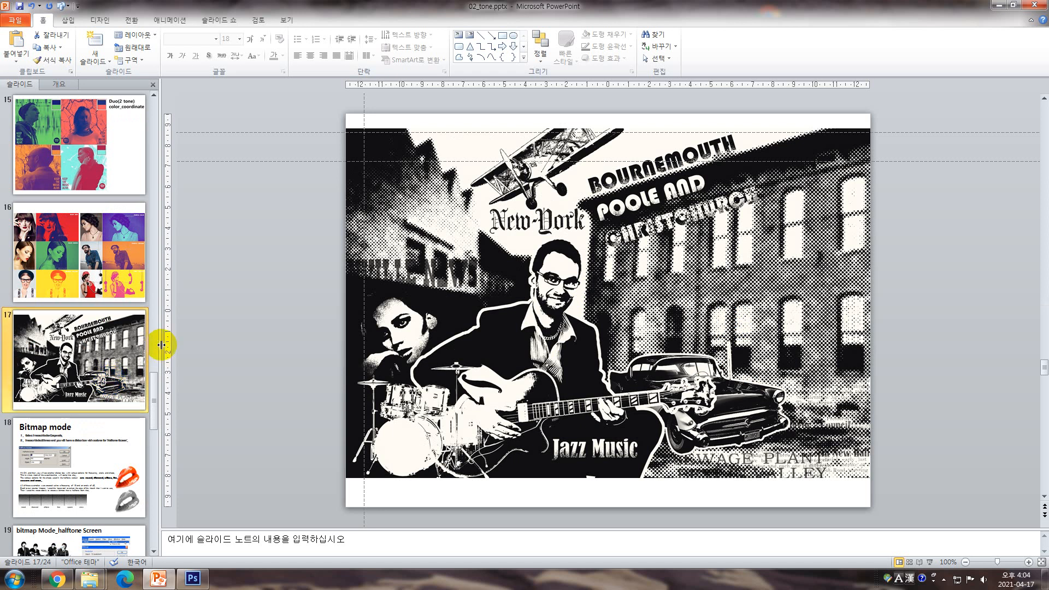
# Look at the closing halftone collages on slides 24 and 23, and go back to the duotone slide thumbnails
pyautogui.moveTo(153, 384); pyautogui.dragTo(154, 346)
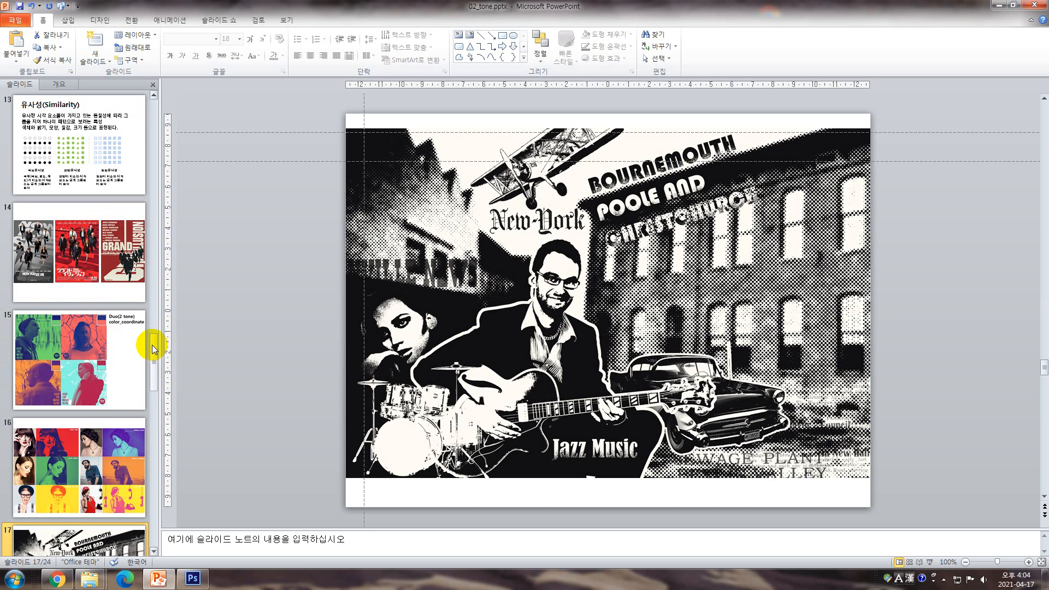
pyautogui.moveTo(153, 348); pyautogui.dragTo(156, 495)
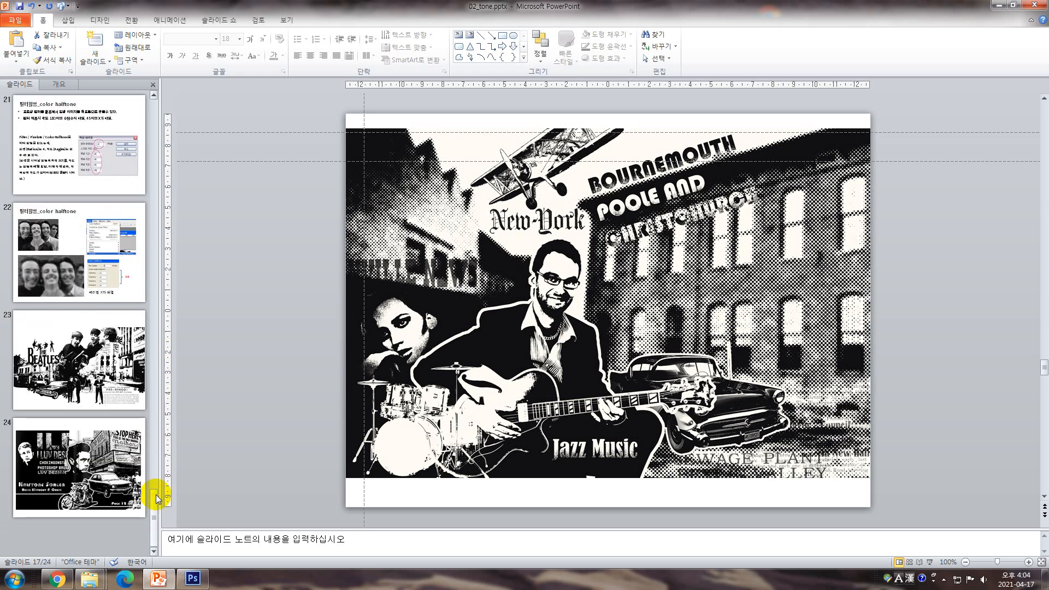
pyautogui.click(93, 470)
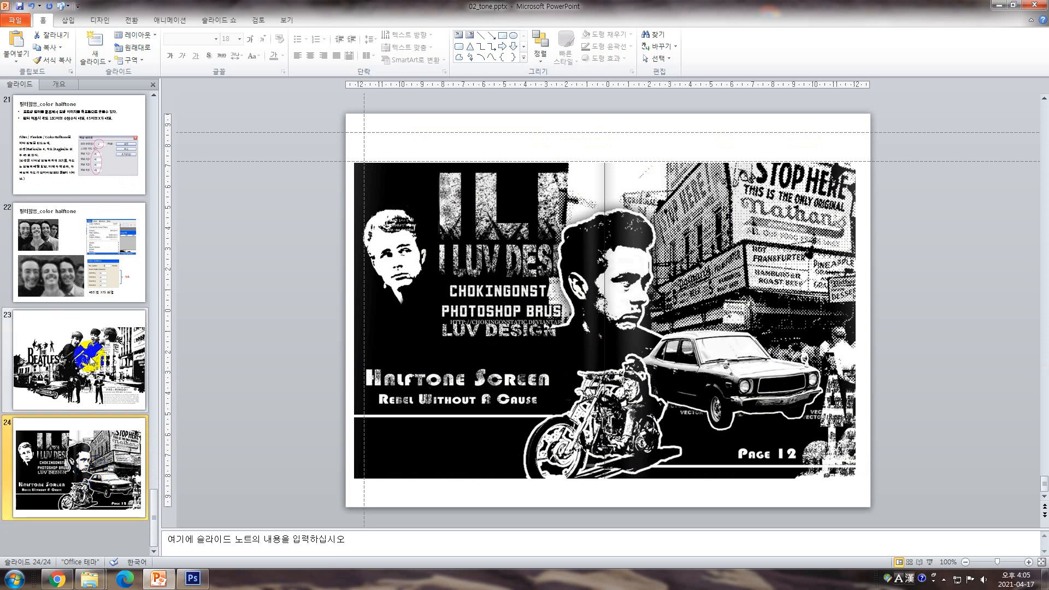
pyautogui.click(132, 400)
pyautogui.moveTo(156, 466); pyautogui.dragTo(148, 360)
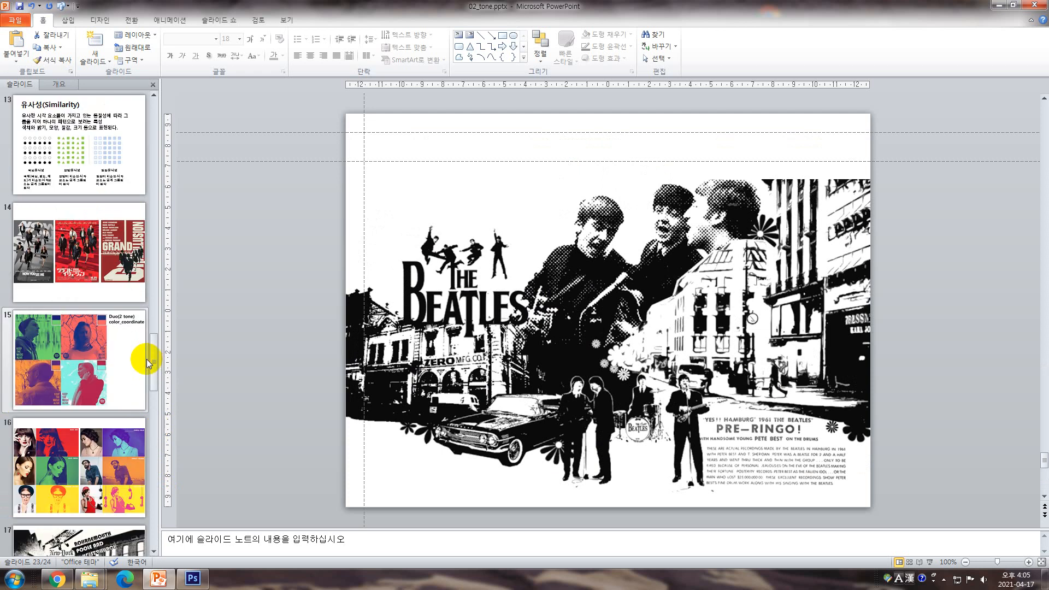
# Show the movie posters on slide 14 again and review the preceding slide thumbnails back to the first slide
pyautogui.click(75, 243)
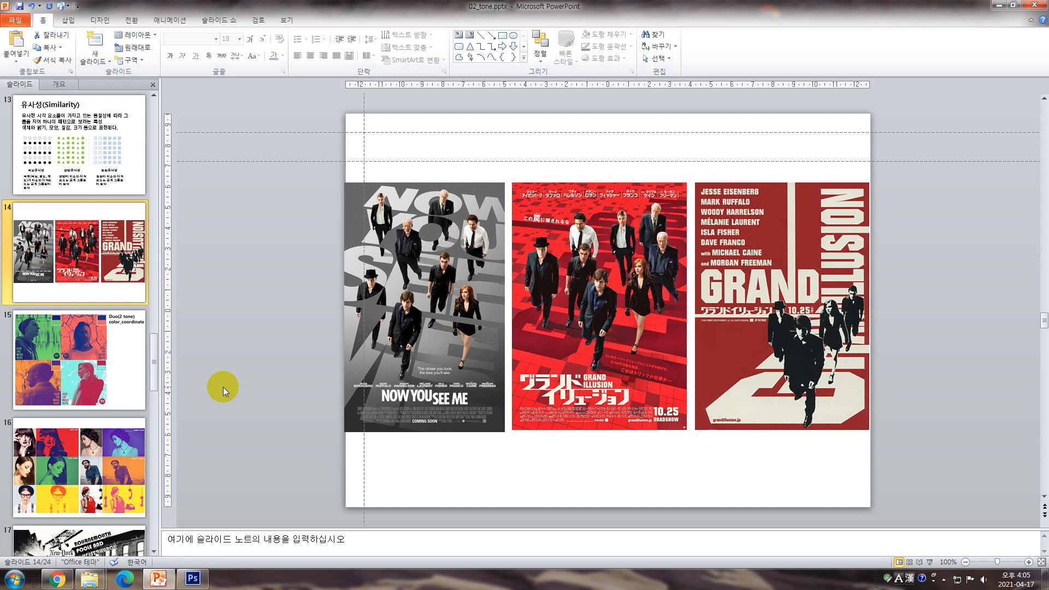
pyautogui.moveTo(158, 370); pyautogui.dragTo(161, 319)
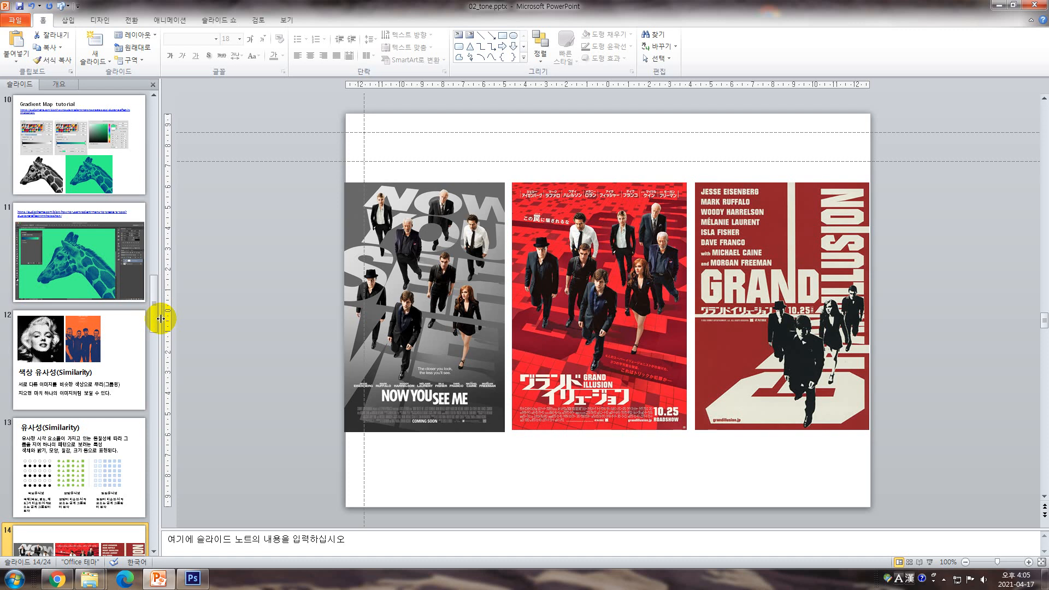
pyautogui.moveTo(155, 317)
pyautogui.mouseDown()
pyautogui.moveTo(162, 260)
pyautogui.moveTo(153, 288)
pyautogui.mouseUp()
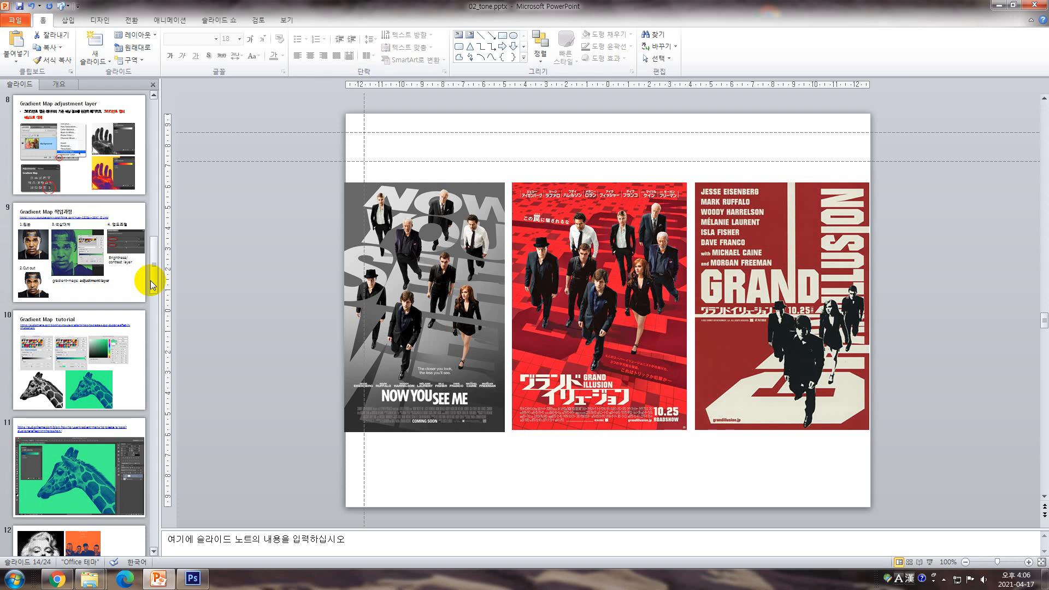
pyautogui.moveTo(155, 270); pyautogui.dragTo(155, 129)
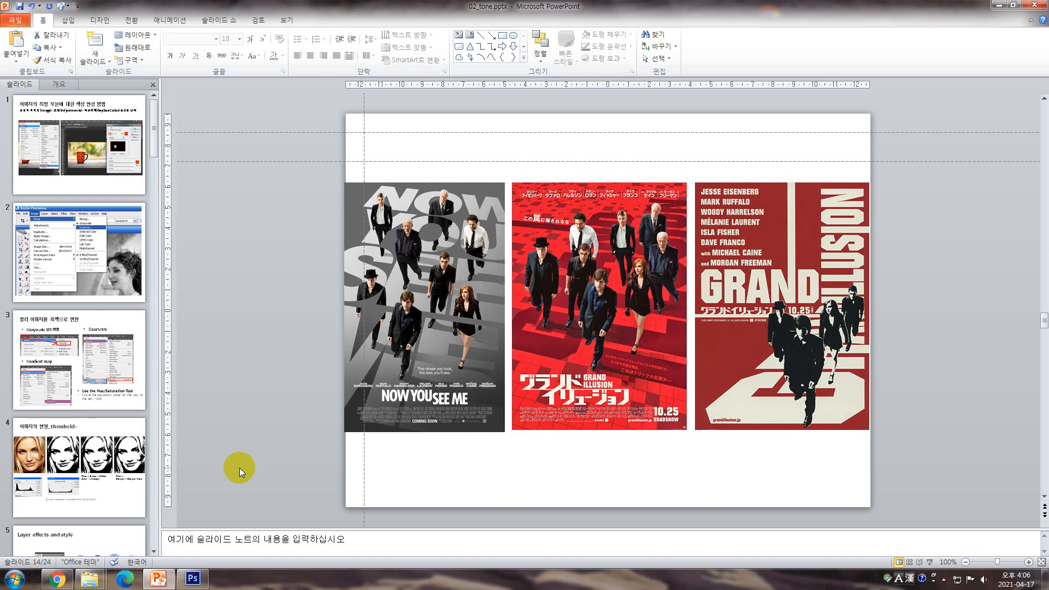
# Switch back to Photoshop and check the list of recently opened files without opening one
pyautogui.click(199, 584)
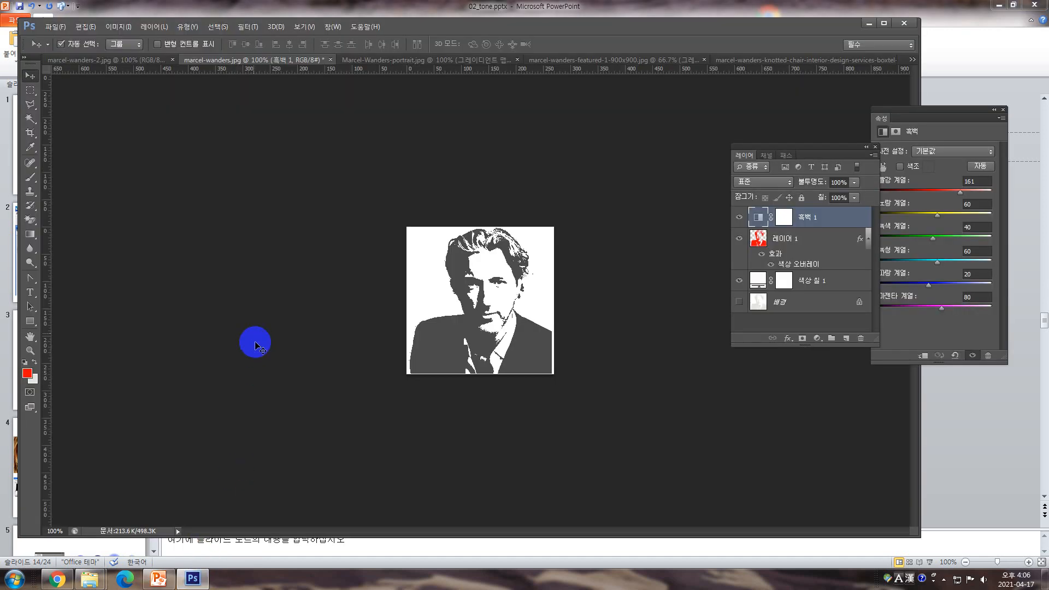
pyautogui.click(55, 26)
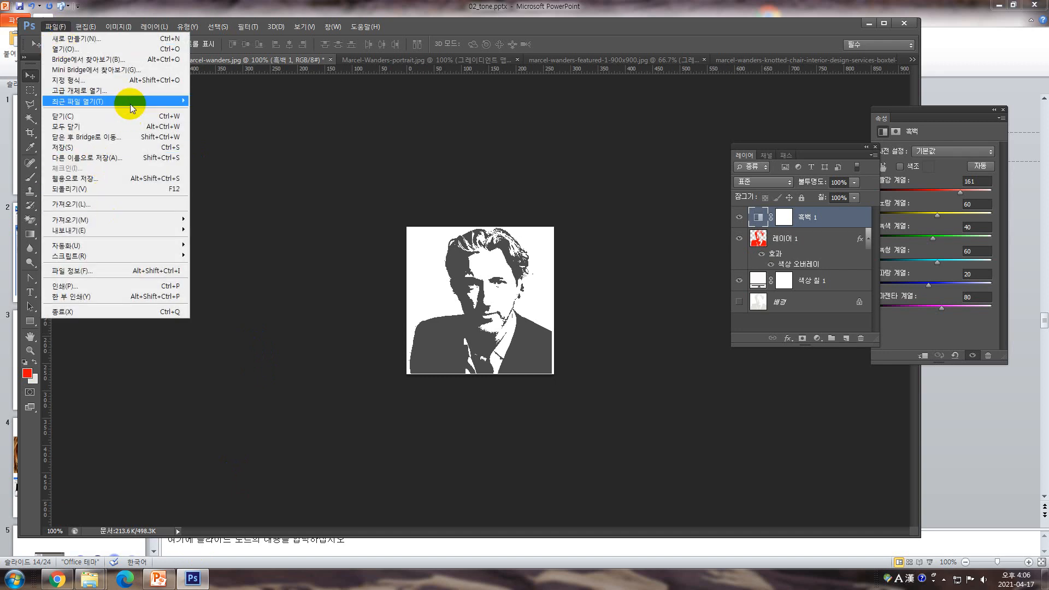
pyautogui.moveTo(131, 104)
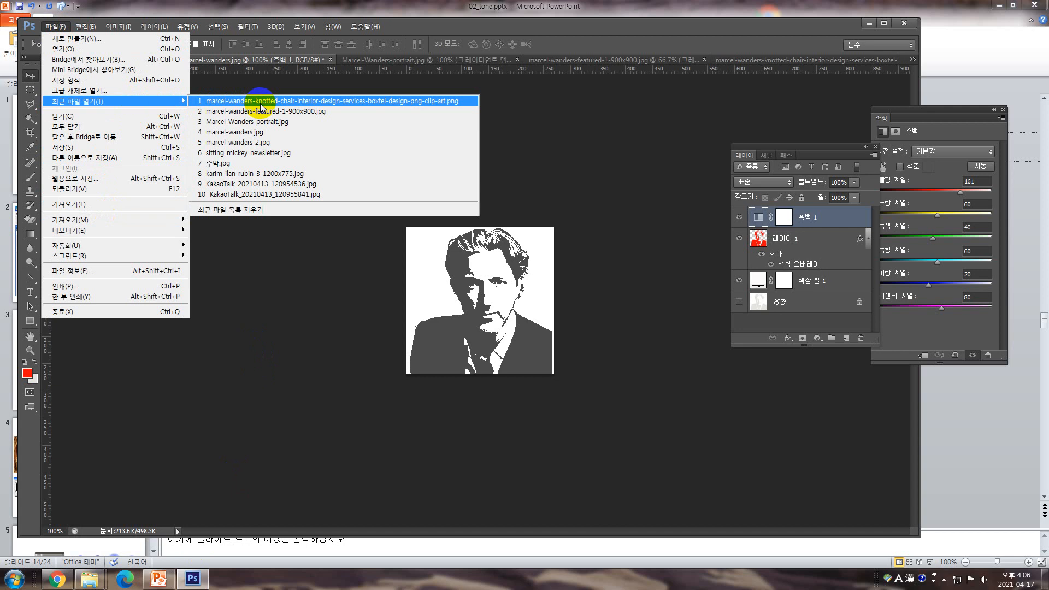
pyautogui.click(266, 257)
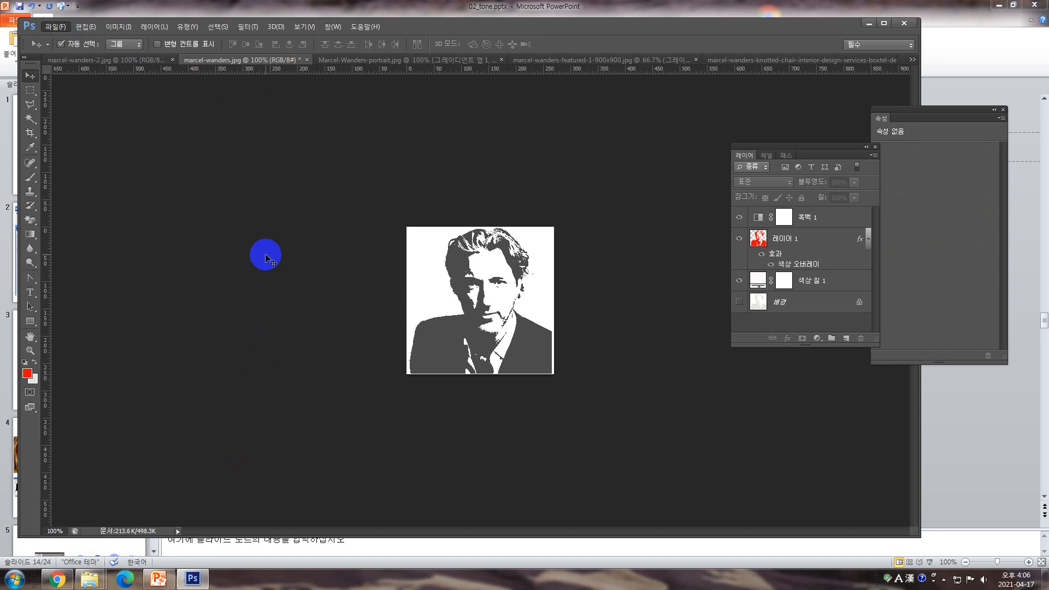